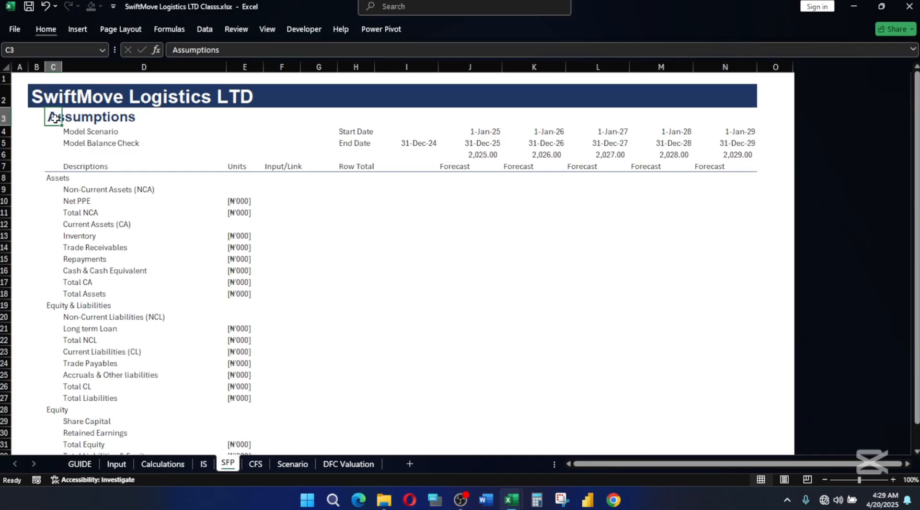
Replace the sheet heading in C3 with "Statement of Financial Position".
type("S")
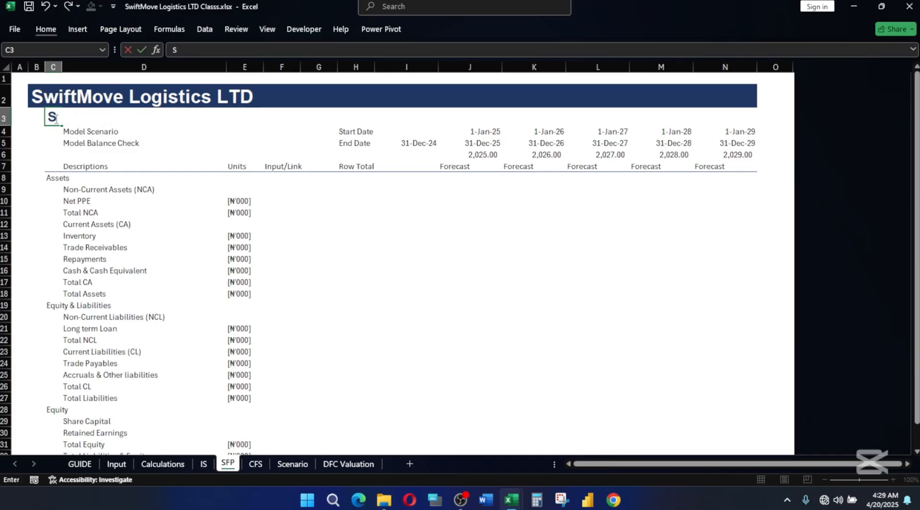
type("tatement")
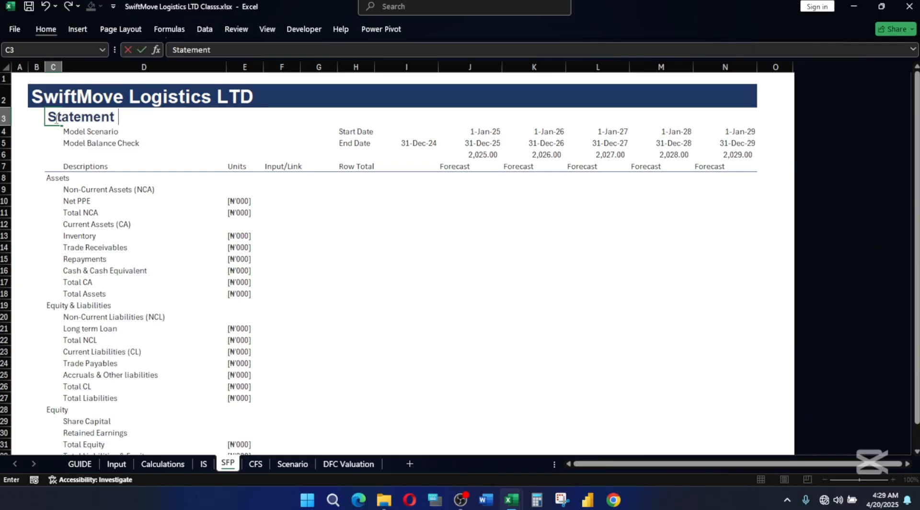
type(" of Finan")
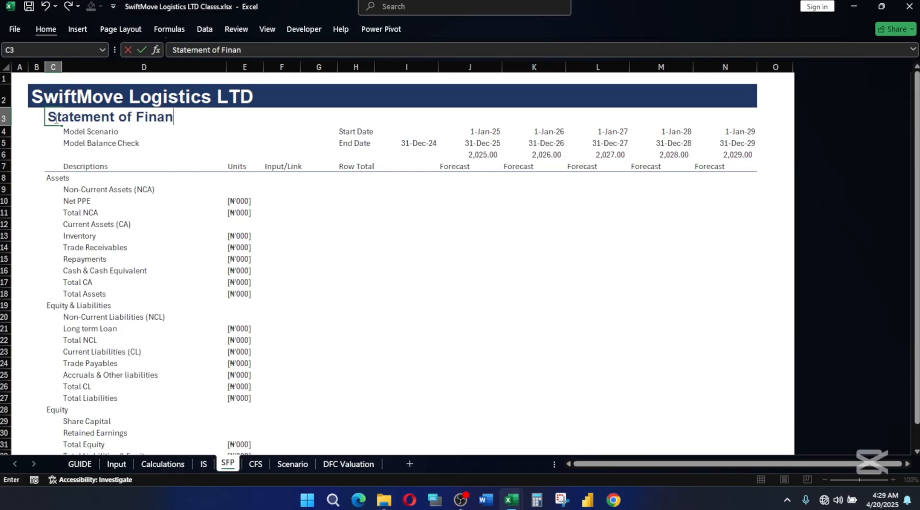
type("cial Position")
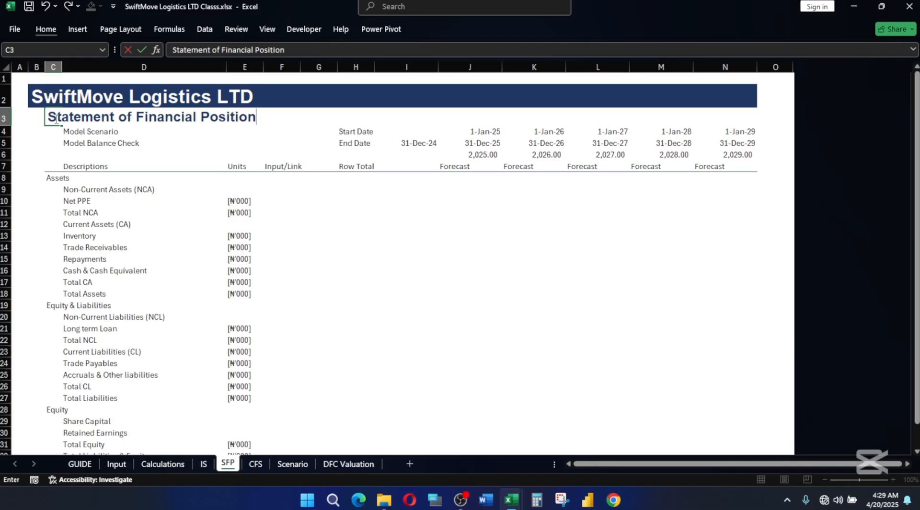
key("Return")
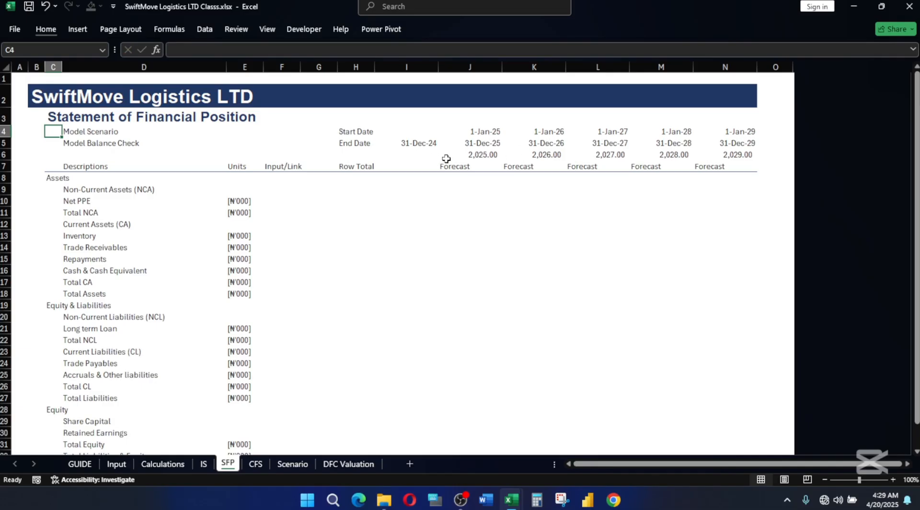
Select the forecast year cells J6:N6.
left_click_drag(471, 154, 733, 161)
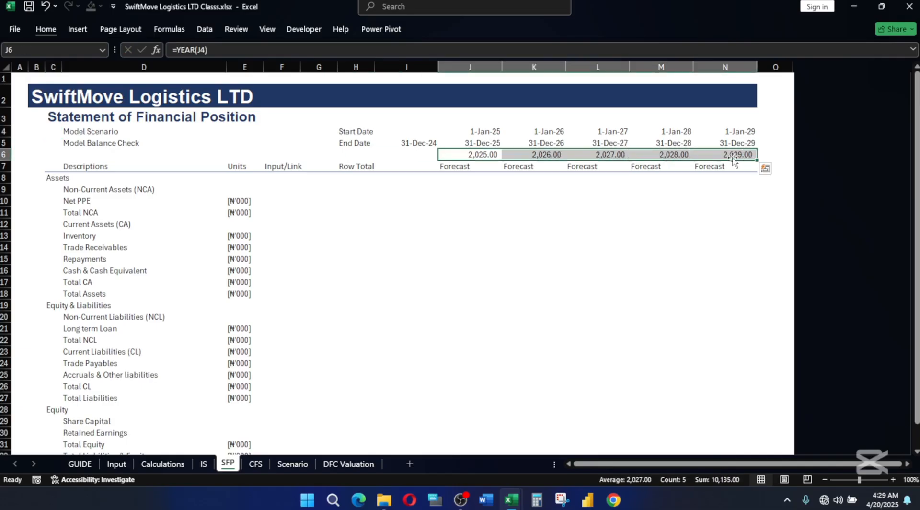
key("alt")
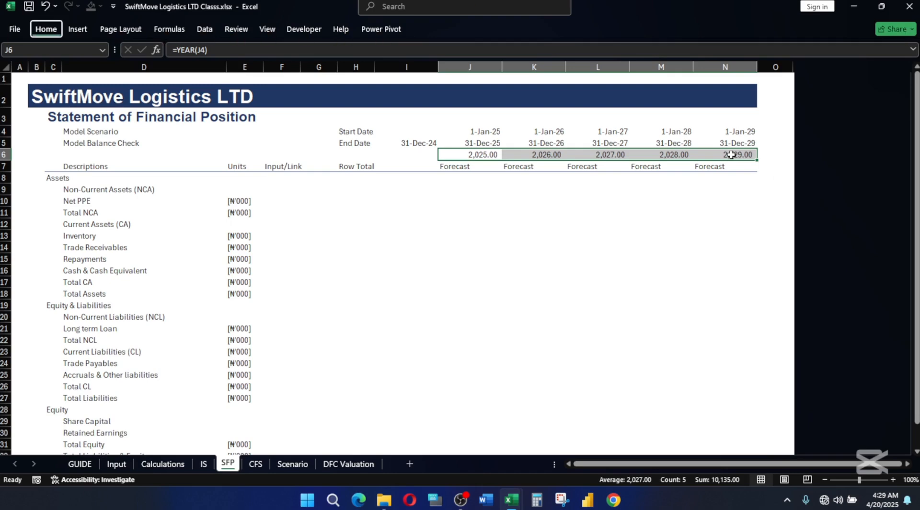
key("h")
key("j")
key("Escape")
key("Escape")
key("Escape")
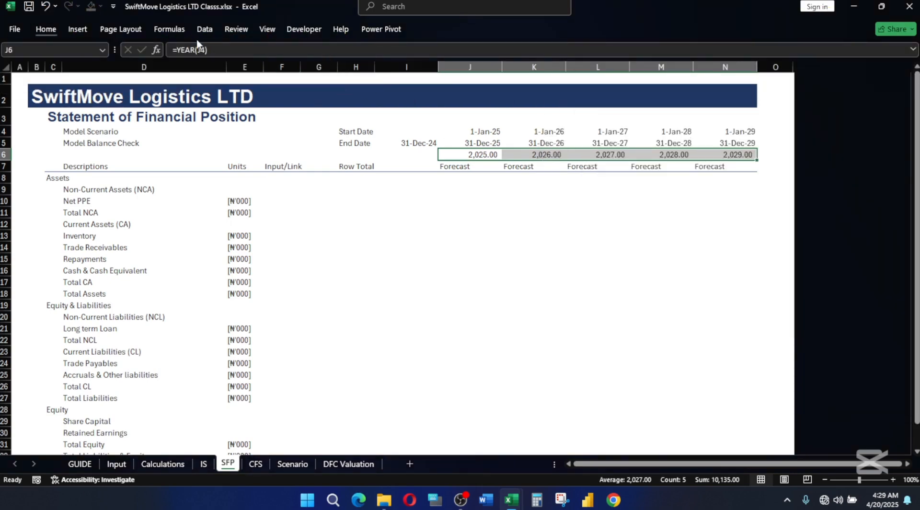
Apply the existing custom number format 0"F" to the selected year cells J6:N6.
key("alt")
key("h")
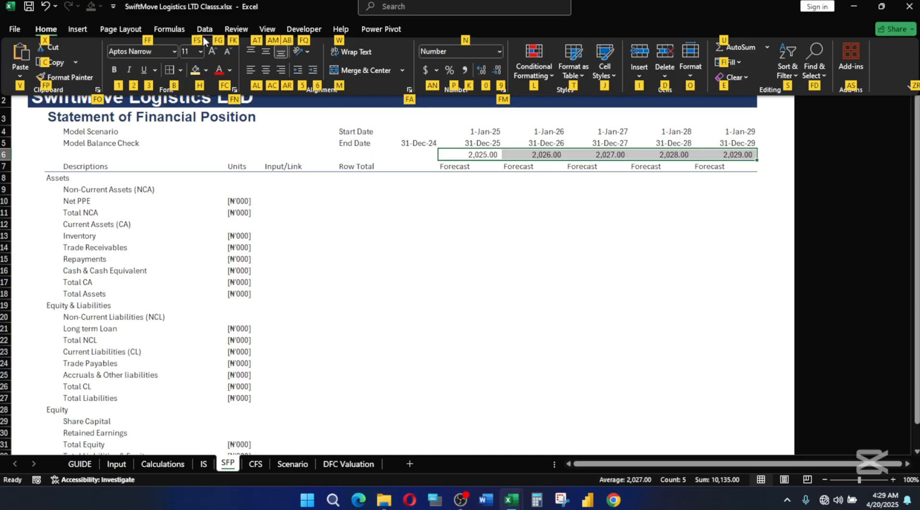
key("f")
key("a")
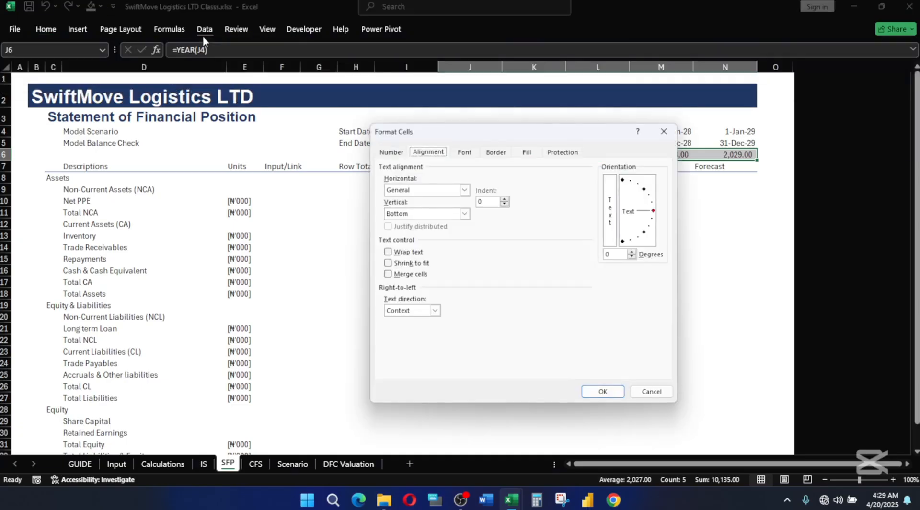
left_click(392, 152)
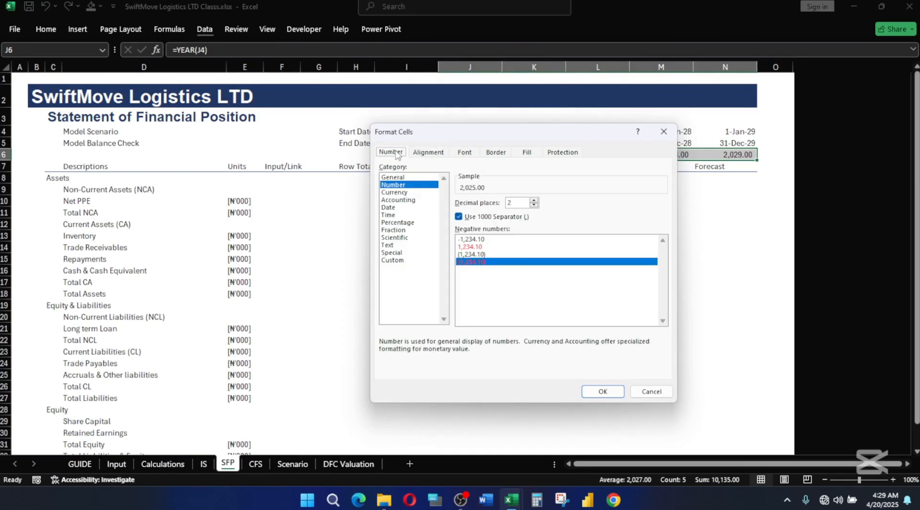
left_click(392, 260)
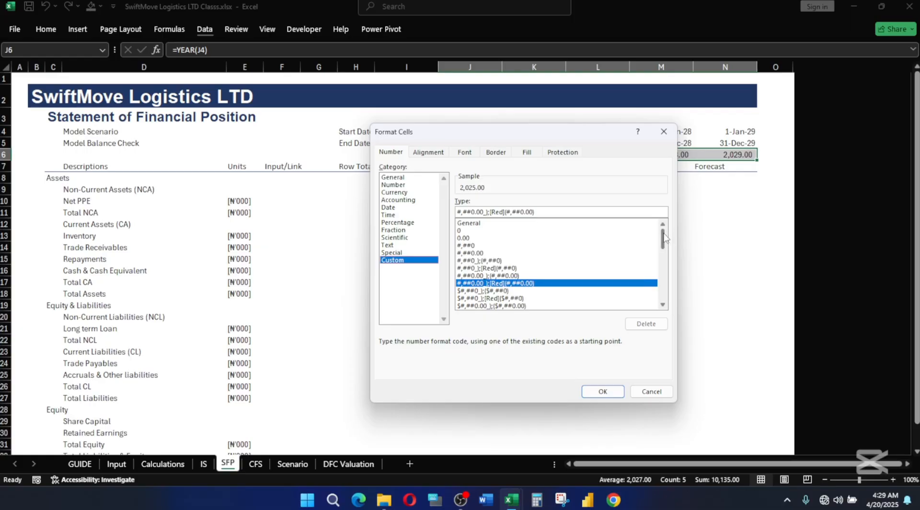
left_click_drag(663, 234, 663, 307)
left_click(467, 276)
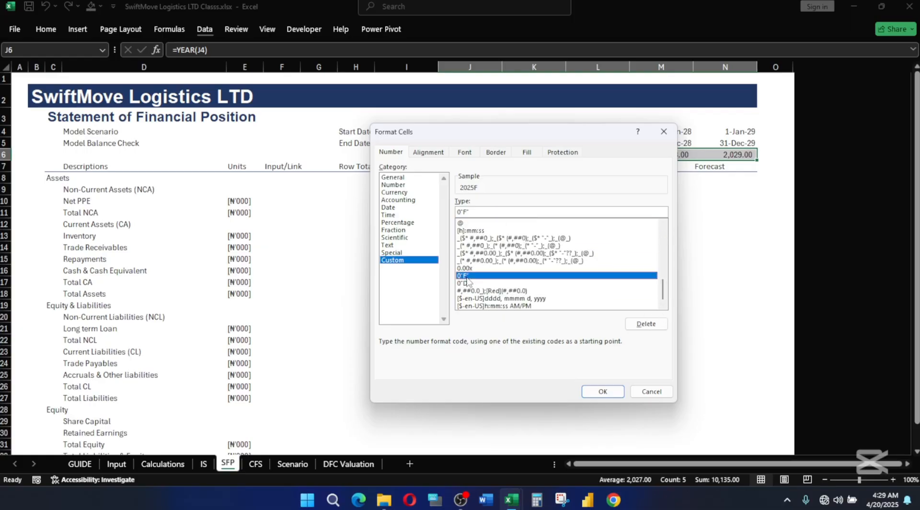
left_click(594, 391)
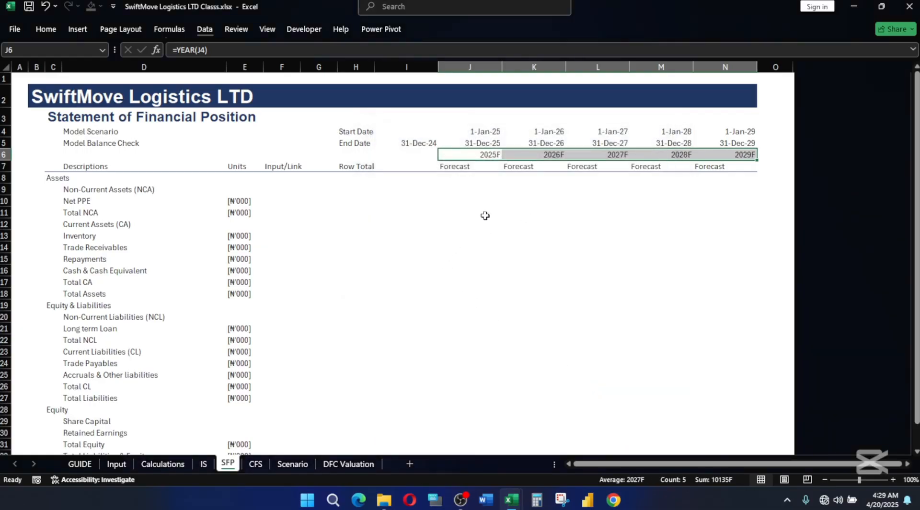
Apply the Explanatory Text cell style to the whole column-label row 7.
left_click(8, 167)
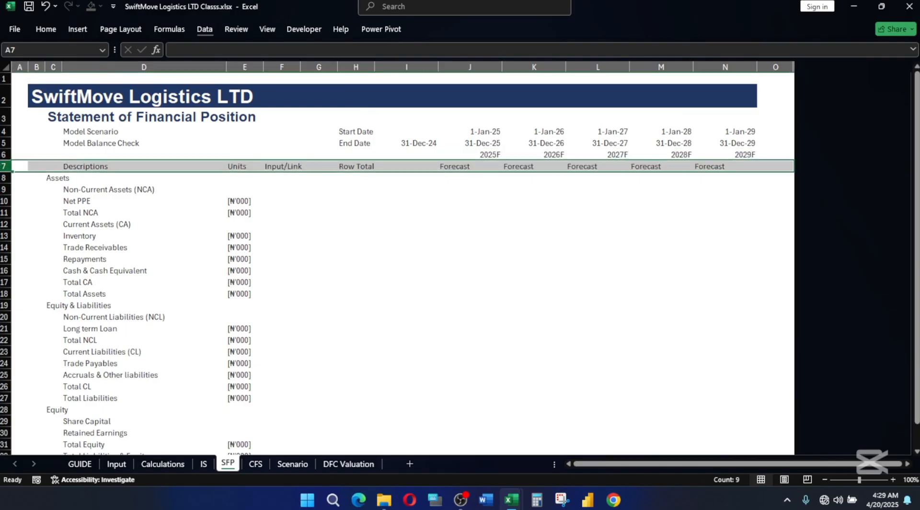
key("alt+h")
key("j")
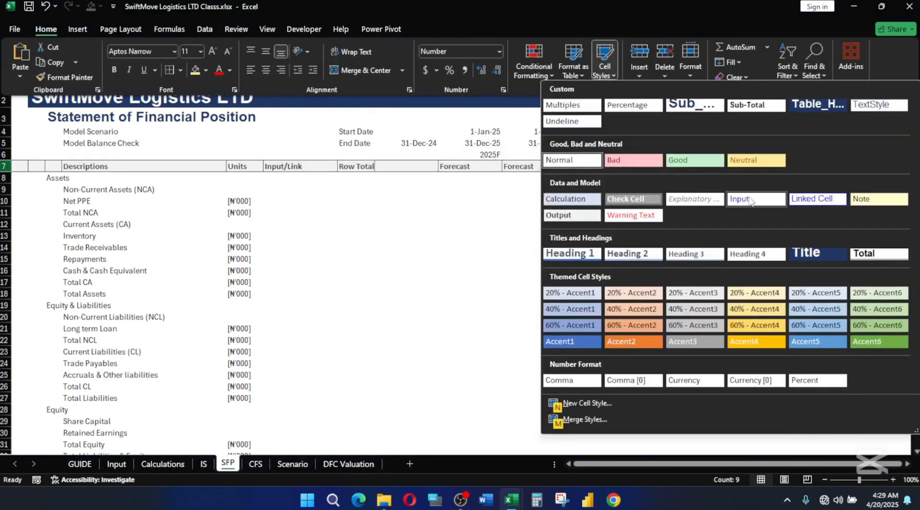
left_click(700, 198)
left_click(406, 187)
Right-align the Forecast labels in J7:N7.
left_click_drag(456, 166, 724, 169)
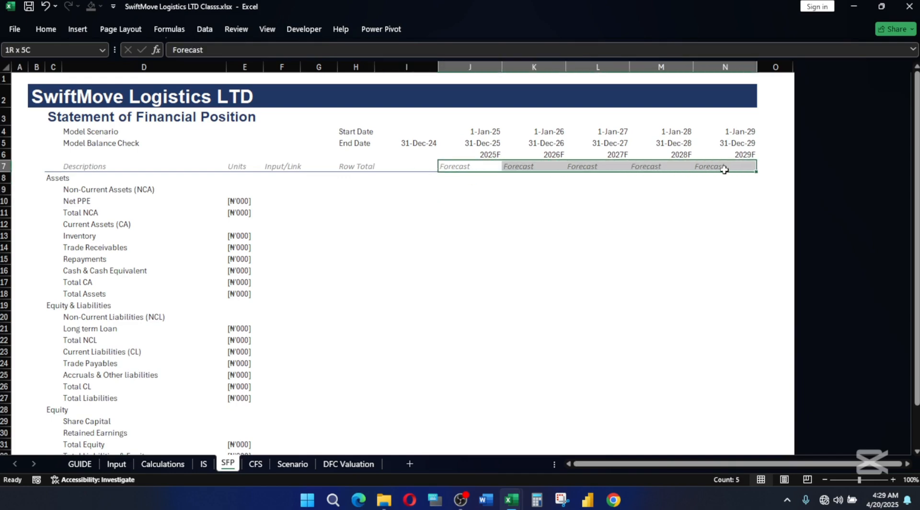
left_click(47, 29)
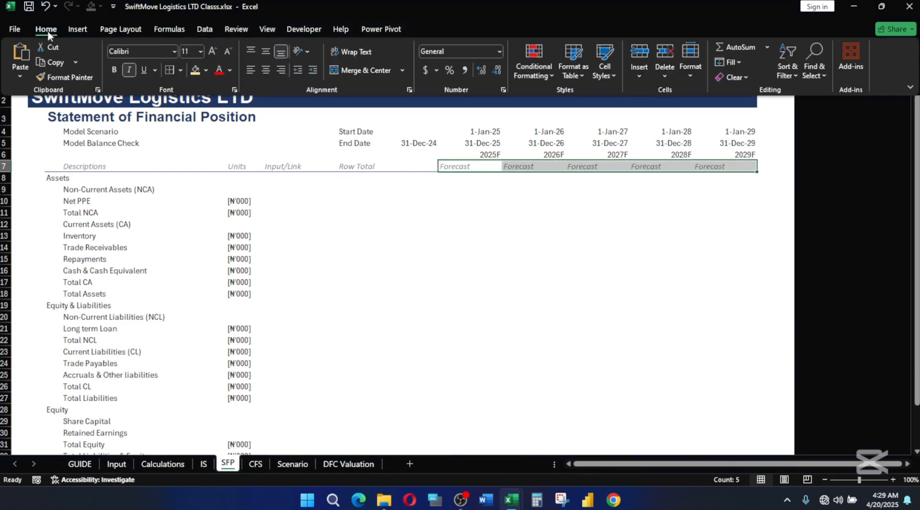
left_click(280, 70)
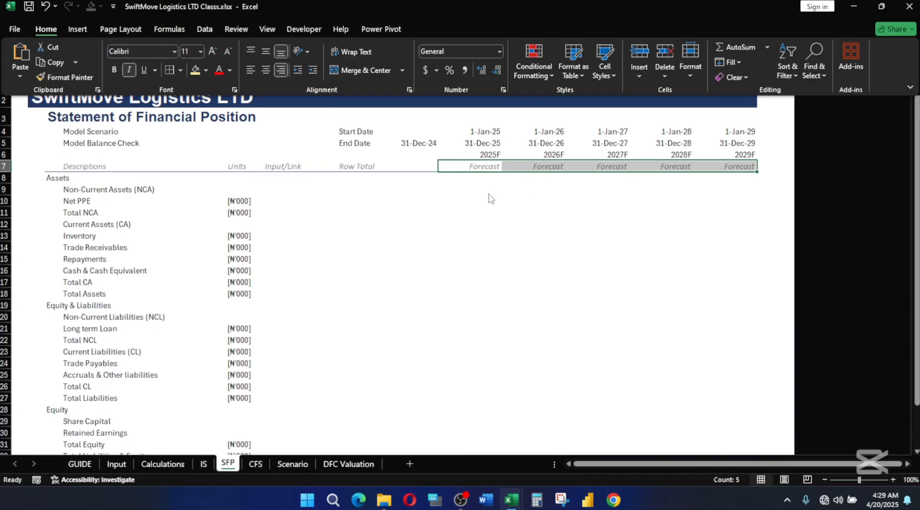
left_click(548, 259)
left_click(548, 259)
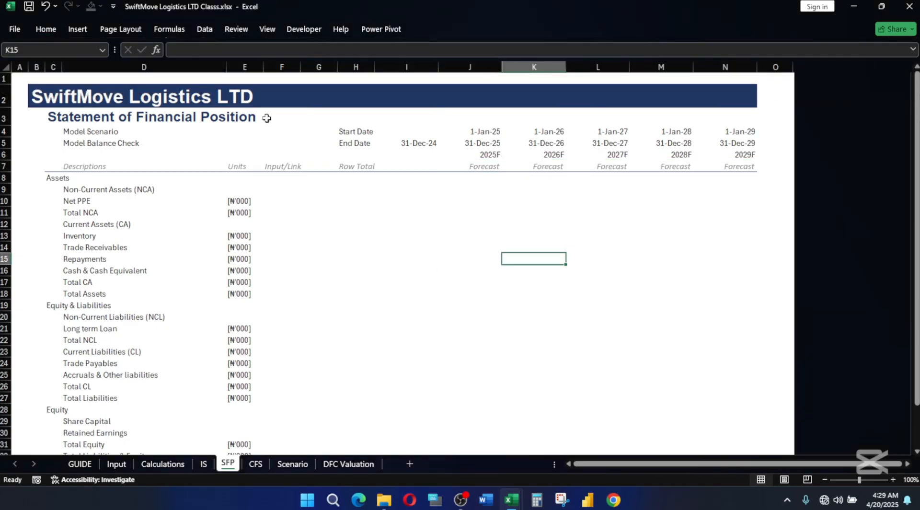
Apply the Explanatory Text cell style to the whole Units column E.
left_click(250, 66)
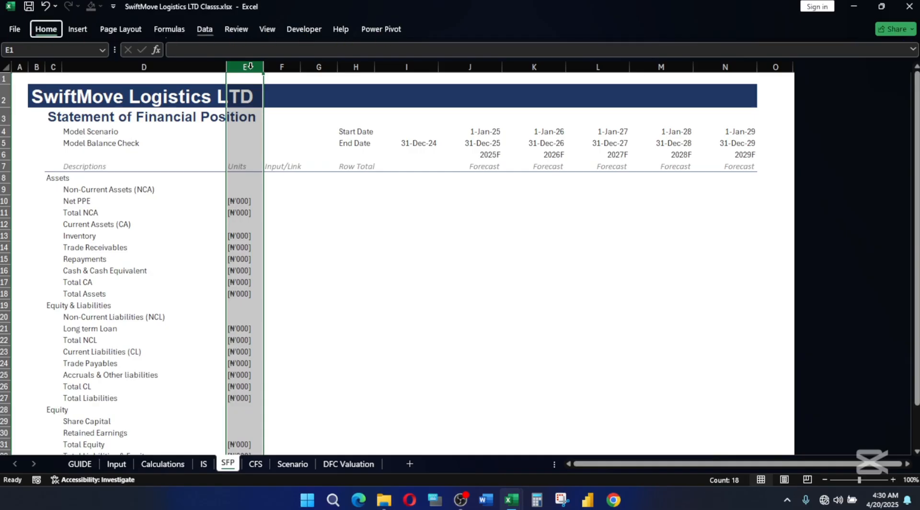
left_click(45, 29)
left_click(605, 60)
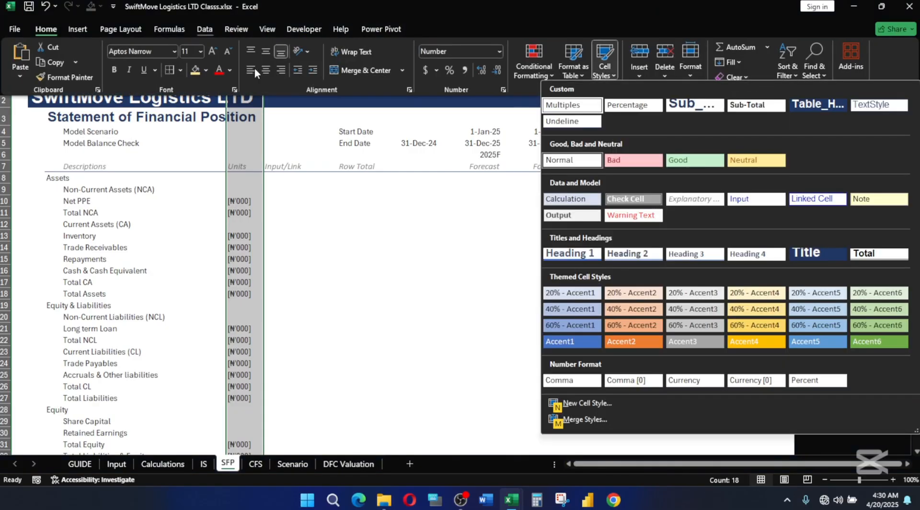
left_click(697, 197)
left_click(356, 247)
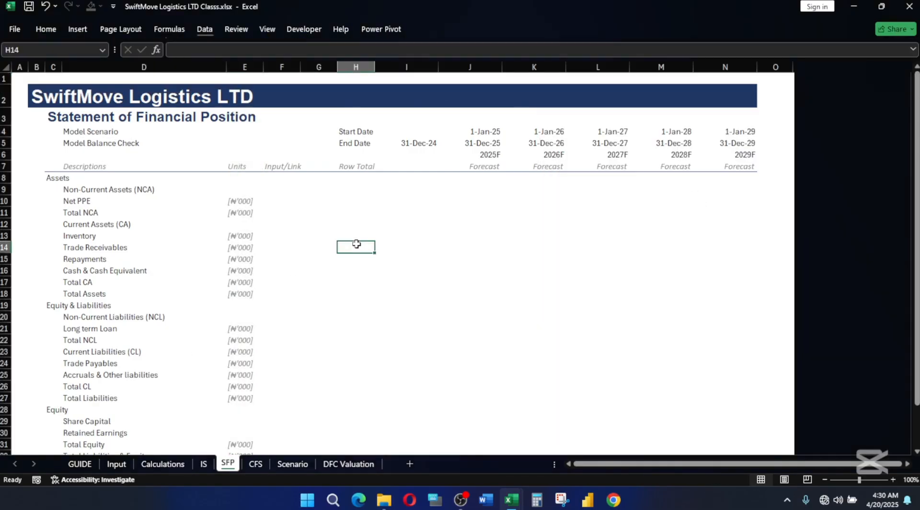
Apply the Heading 1 cell style to the Assets row, C8:N8.
left_click(43, 178)
left_click(50, 176)
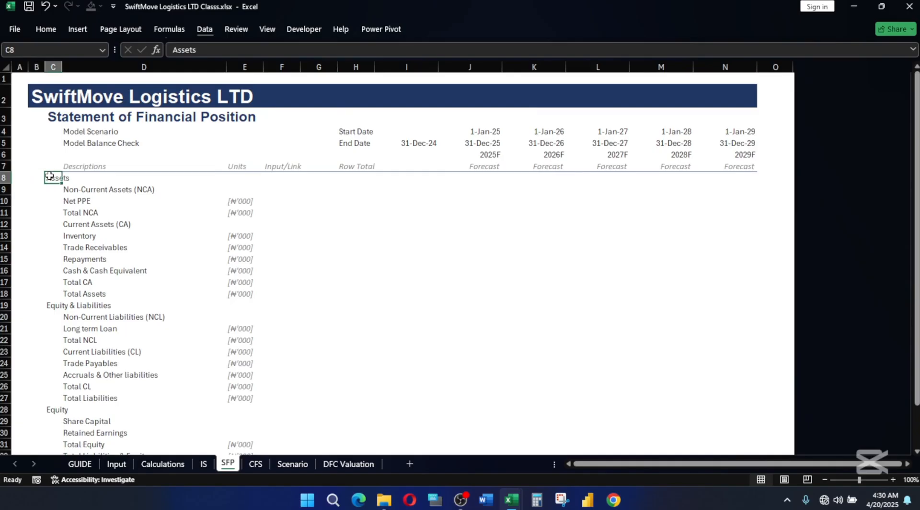
key("ctrl+shift+Right")
key("shift+Left")
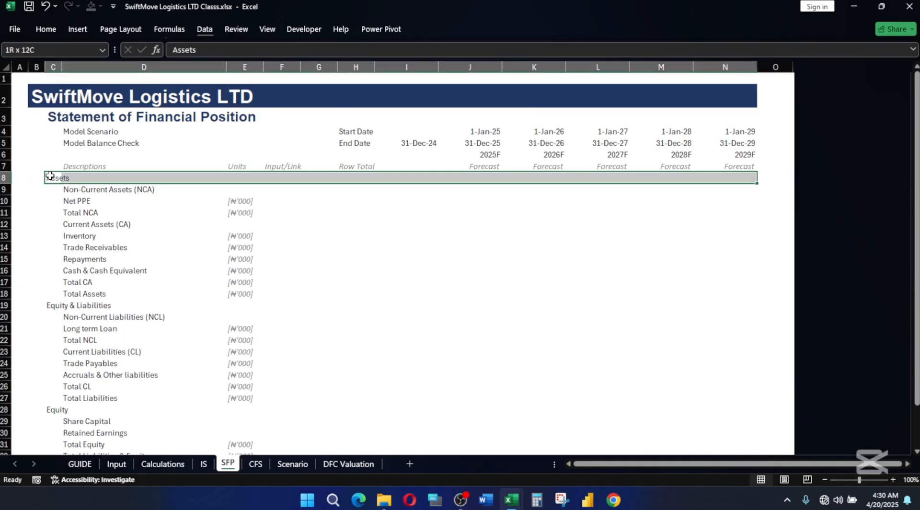
key("alt+h")
key("j")
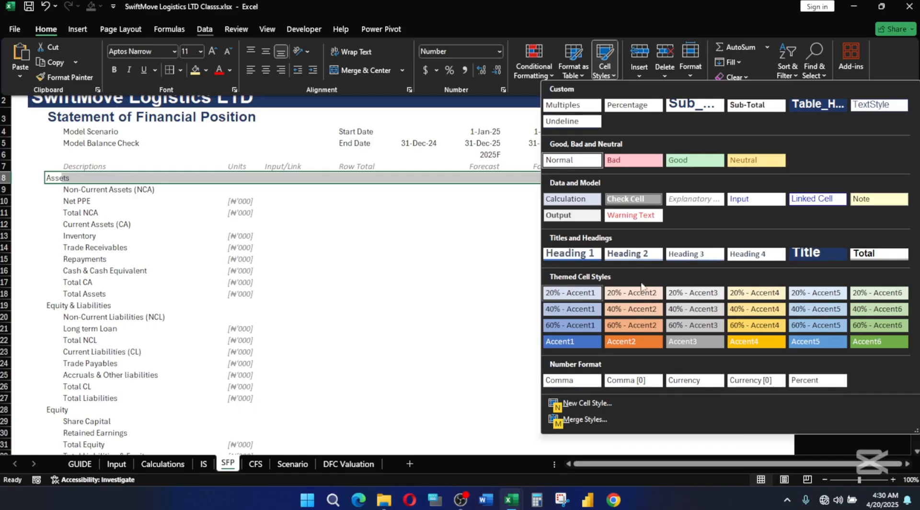
left_click(570, 253)
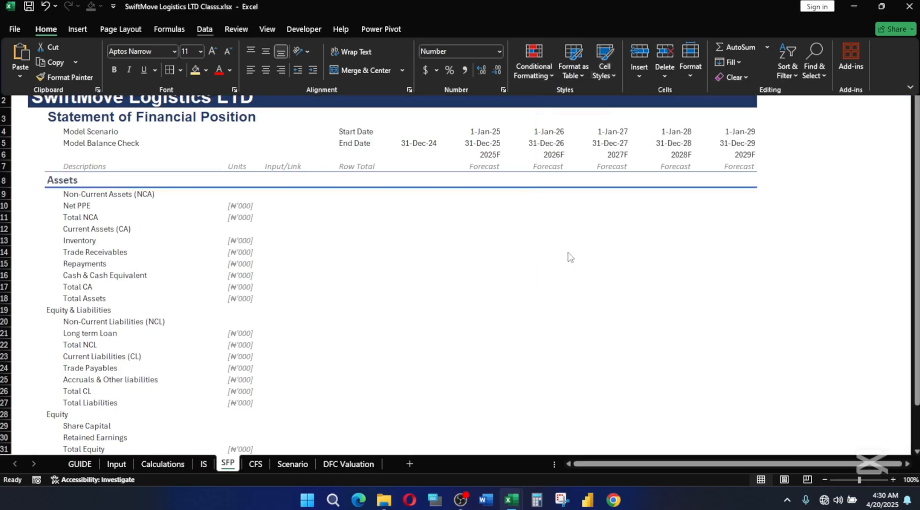
Apply the Heading 2 cell style to the Non-Current Assets (NCA) row, D9:N9.
left_click(82, 197)
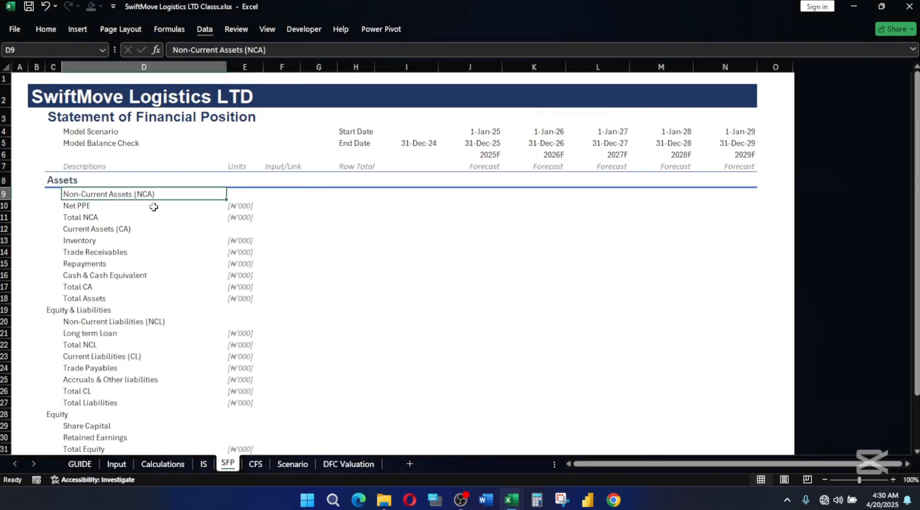
key("shift+Right")
key("shift+Right")
key("shift+Right")
key("shift+Right")
key("shift+Right")
key("shift+Right")
key("shift+Right")
key("shift+Right")
key("shift+Right")
key("shift+Right")
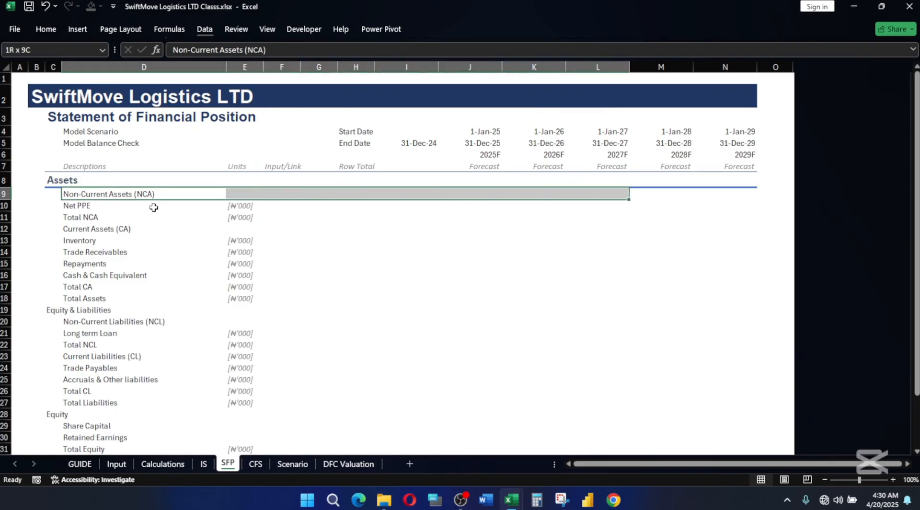
key("alt+h")
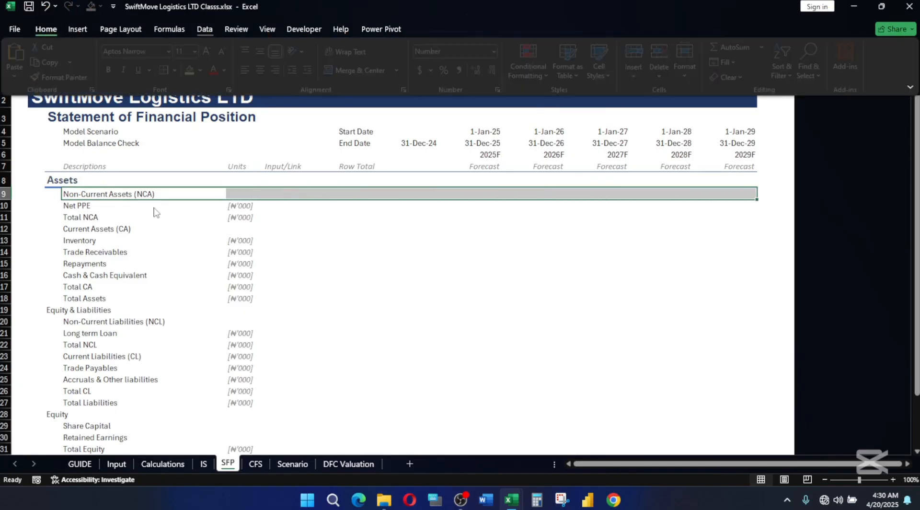
key("j")
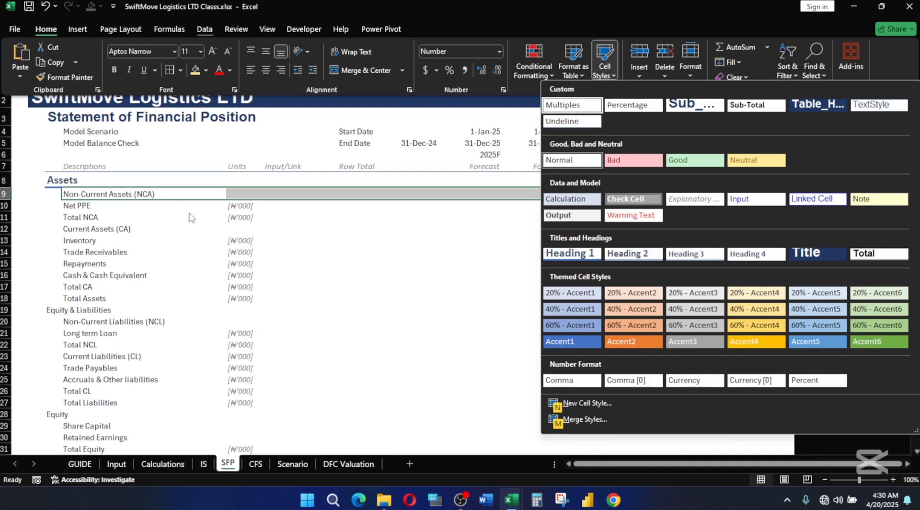
left_click(631, 259)
left_click(158, 253)
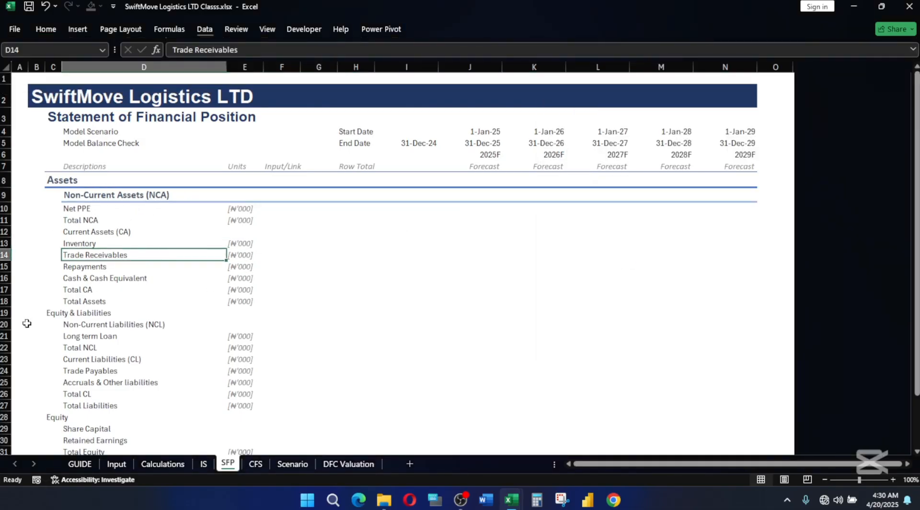
Apply the custom Sub-Total cell style to the Total CA row, D17:N17.
left_click(67, 290)
left_click_drag(226, 296, 747, 290)
key("alt+h")
key("j")
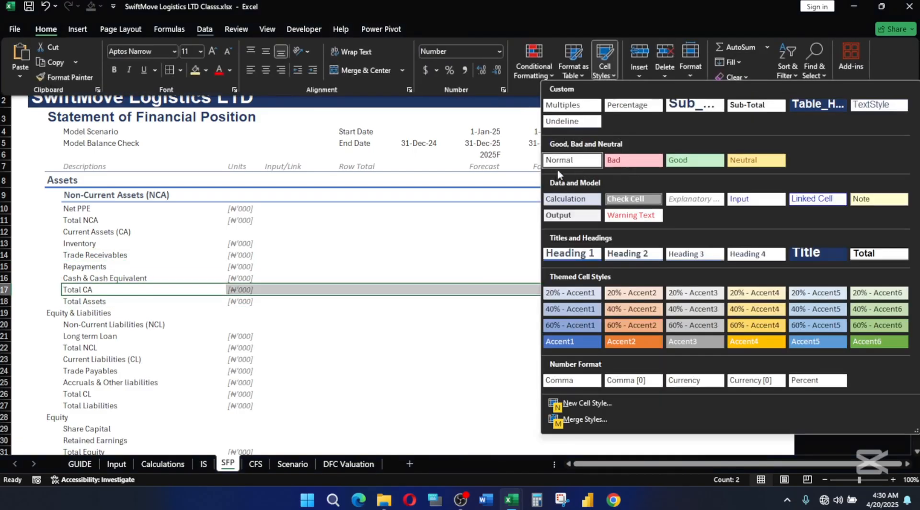
left_click(754, 105)
Apply the Total cell style to the Total Assets row, D18:N18.
left_click(71, 302)
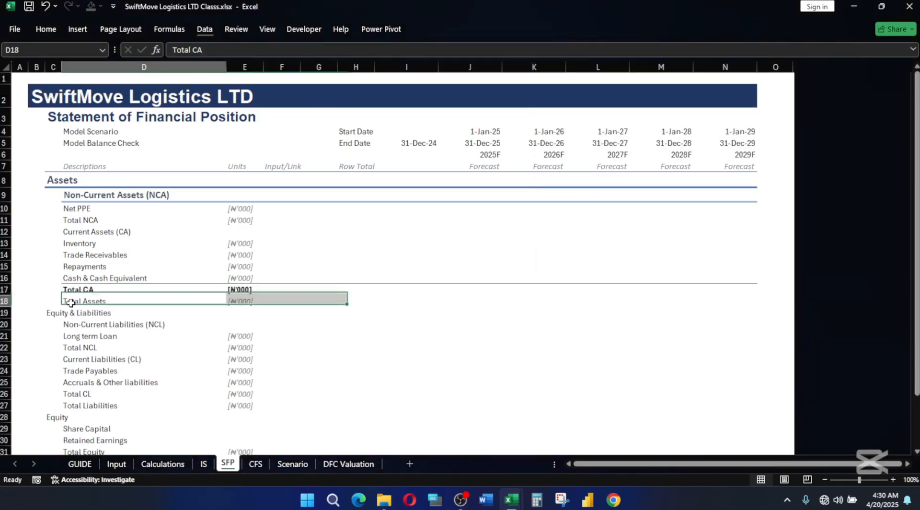
key("shift+Right")
key("shift+Right")
key("shift+Right")
key("shift+Right")
key("shift+Right")
key("shift+Right")
key("shift+Right")
key("shift+Right")
key("shift+Right")
key("shift+Right")
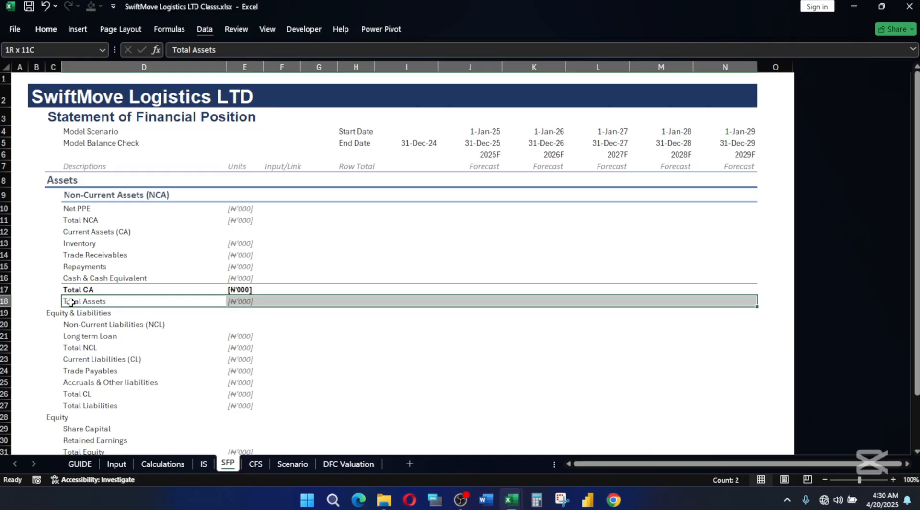
key("alt+h")
key("j")
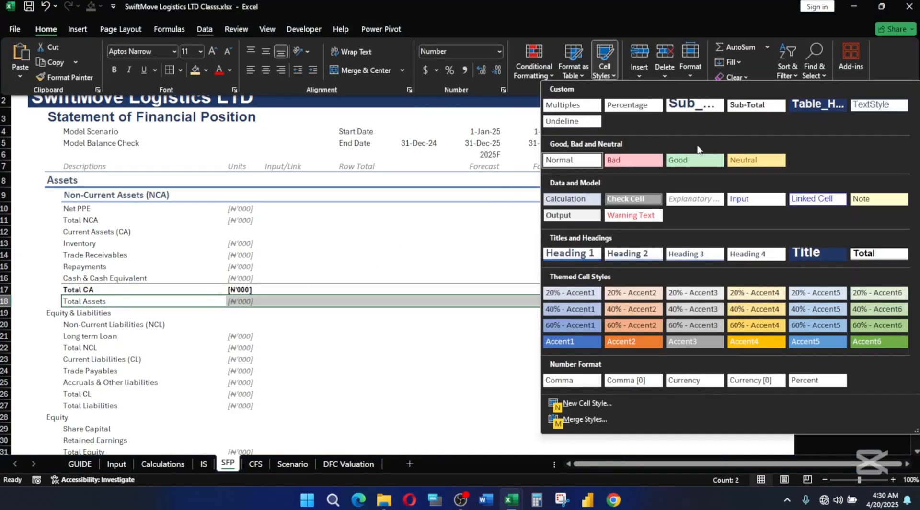
left_click(866, 251)
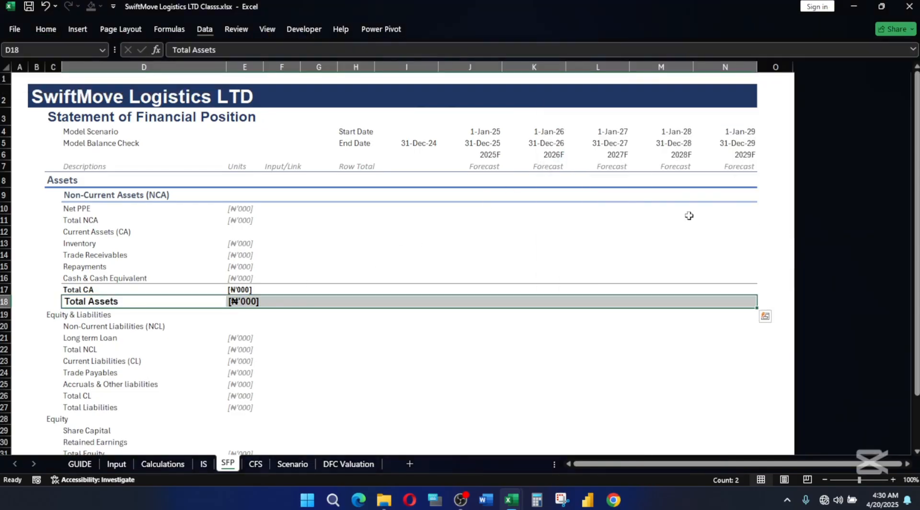
Apply the Heading 1 cell style to the Equity & Liabilities row, C19:N19.
left_click(51, 317)
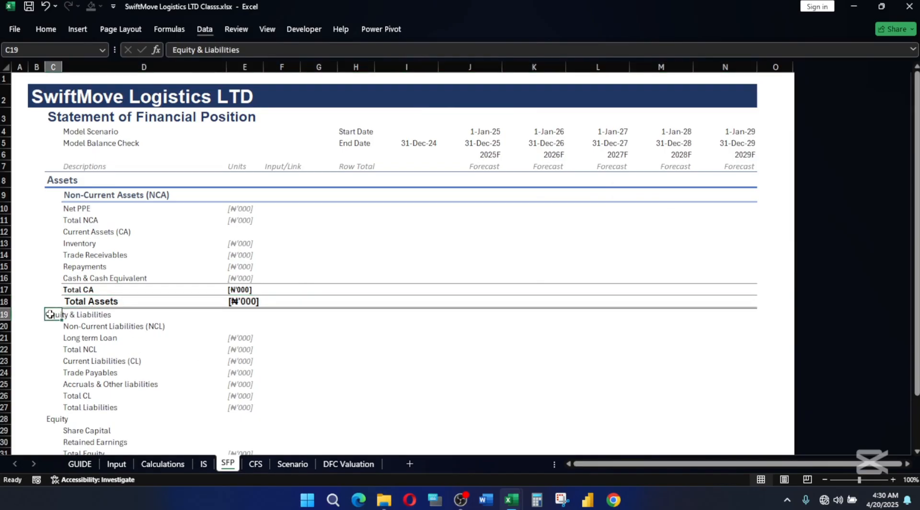
key("ctrl+shift+Right")
key("ctrl+shift+Left")
key("ctrl+shift+Right")
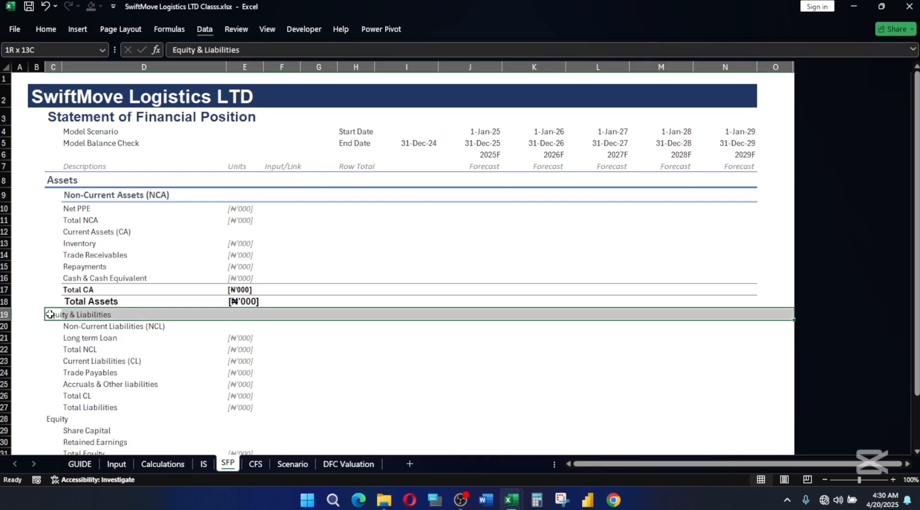
key("shift+Left")
key("alt+h")
key("j")
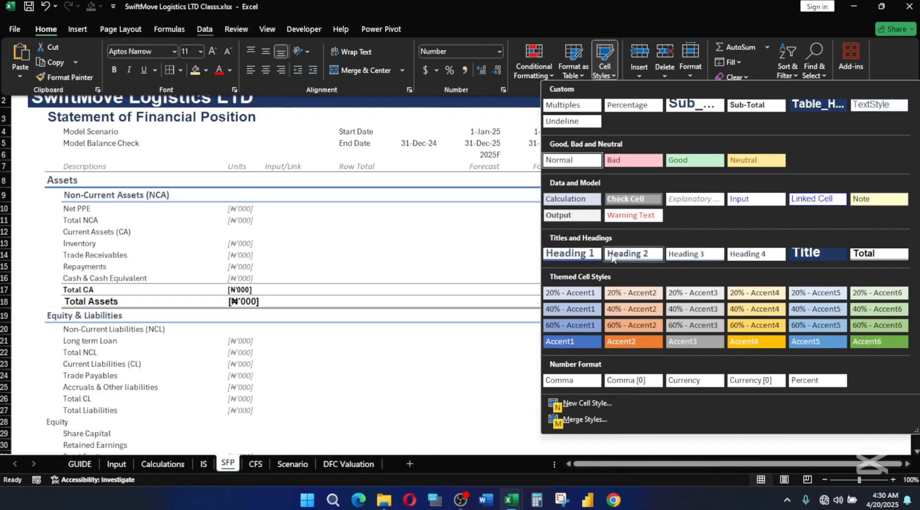
left_click(581, 256)
Apply the Heading 2 cell style to the Non-Current Liabilities (NCL) row, D20:N20.
left_click(78, 330)
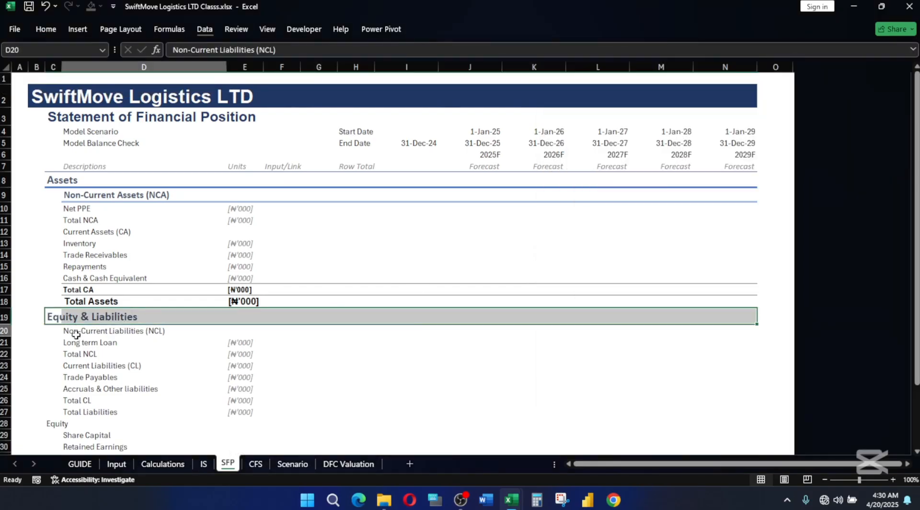
key("ctrl+shift+Right")
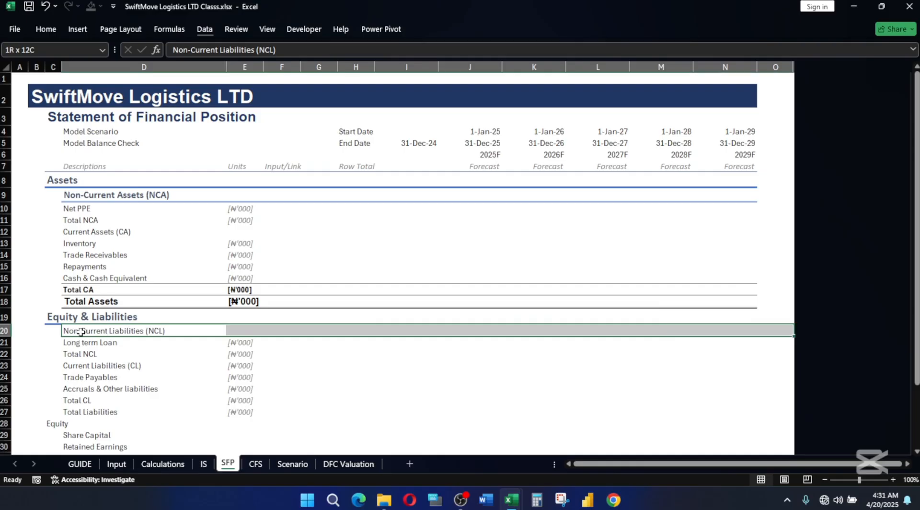
key("ctrl+shift+Left")
key("ctrl+shift+Right")
key("alt")
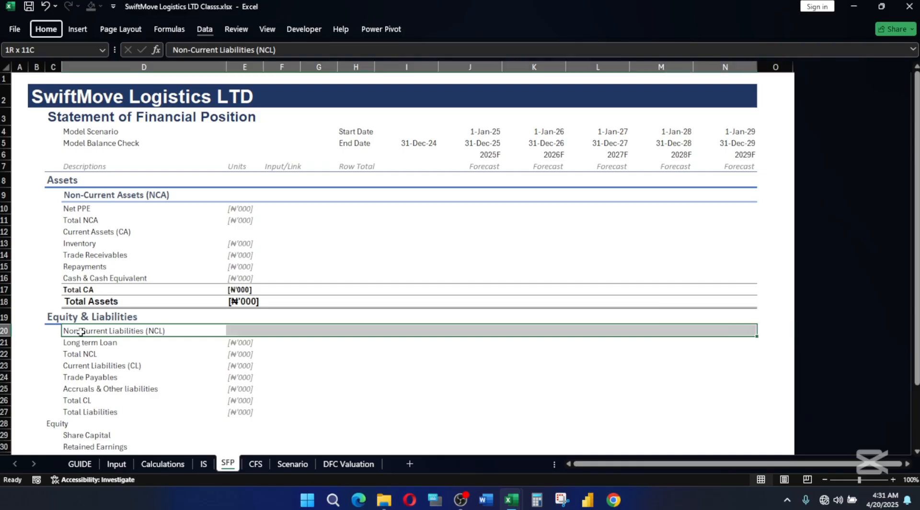
key("h")
key("j")
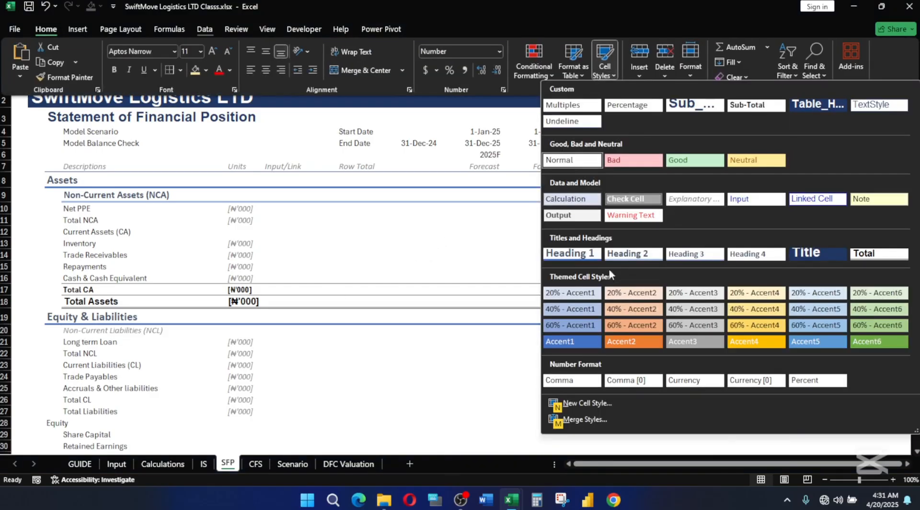
left_click(631, 252)
left_click(319, 391)
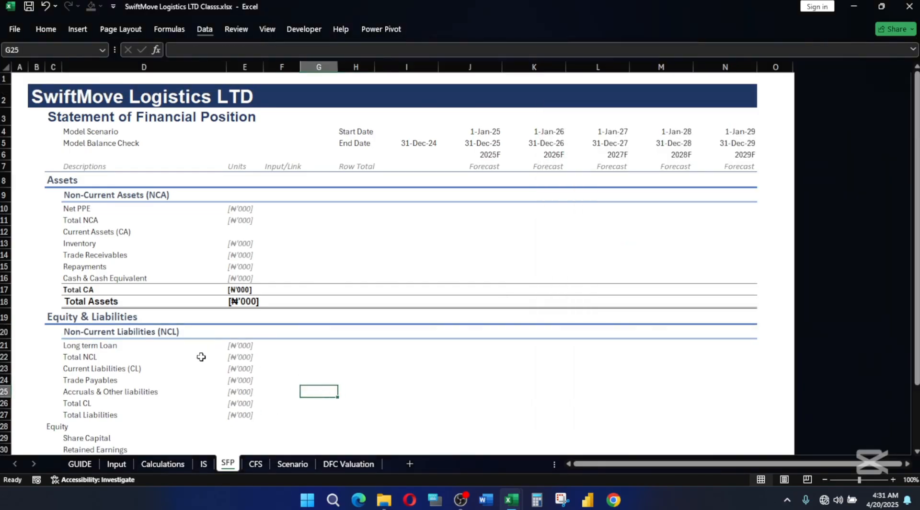
Apply the custom Sub-Total cell style to the Total NCA row, D11:N11.
scroll(201, 356, "down", 2)
scroll(236, 348, "up", 2)
left_click(79, 224)
key("ctrl+shift+Right")
key("ctrl+shift+Right")
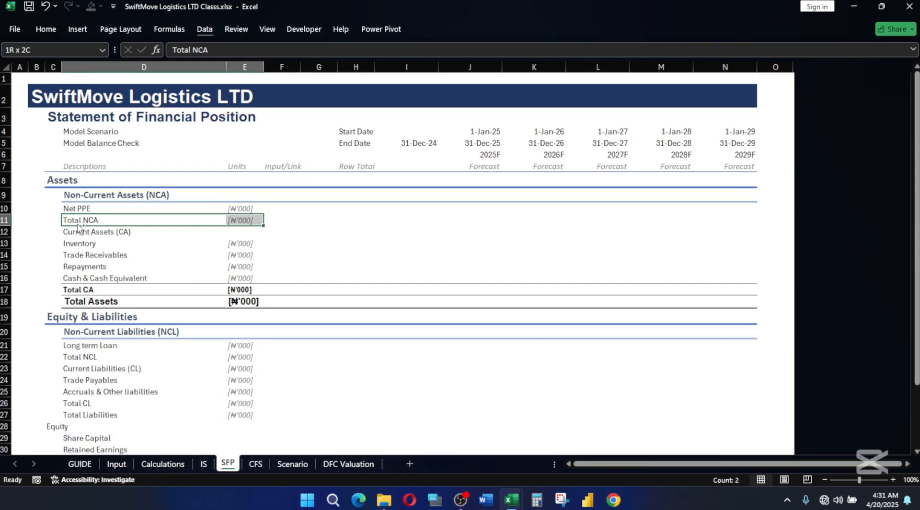
key("shift+Left")
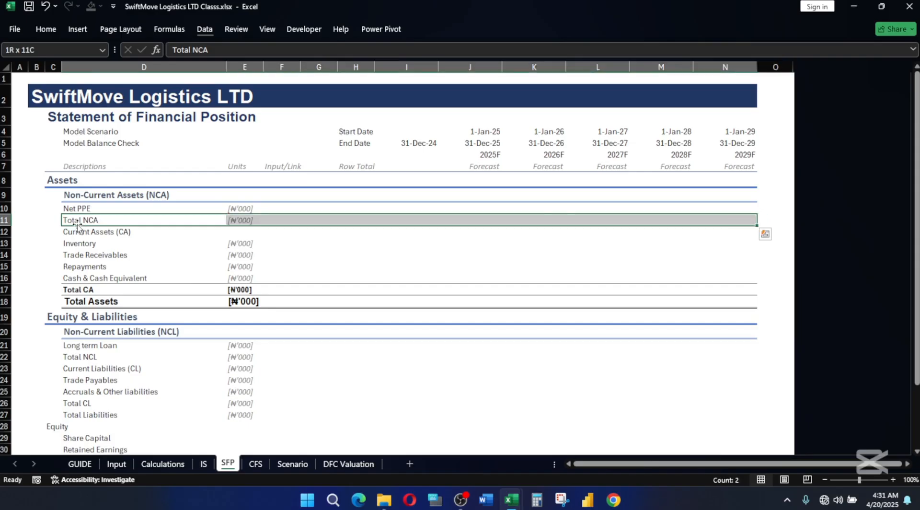
key("alt+h")
key("j")
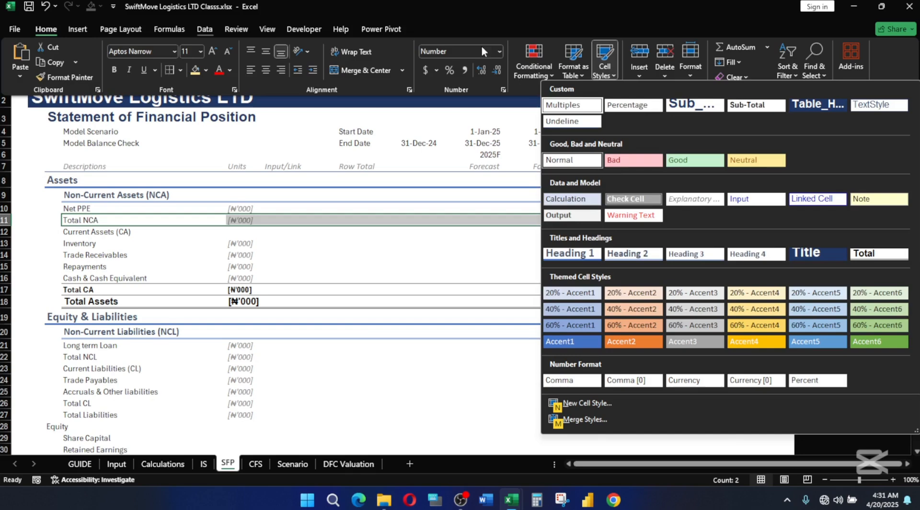
left_click(753, 105)
left_click(291, 277)
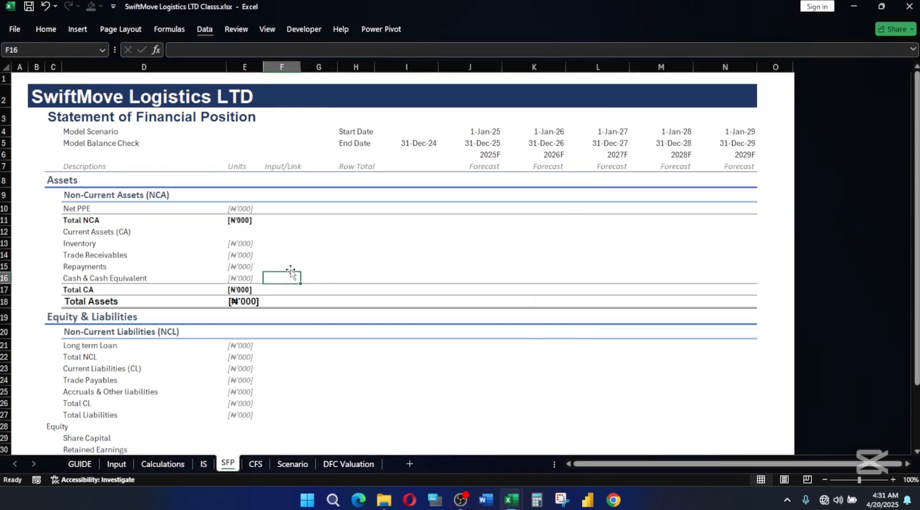
left_click(279, 264)
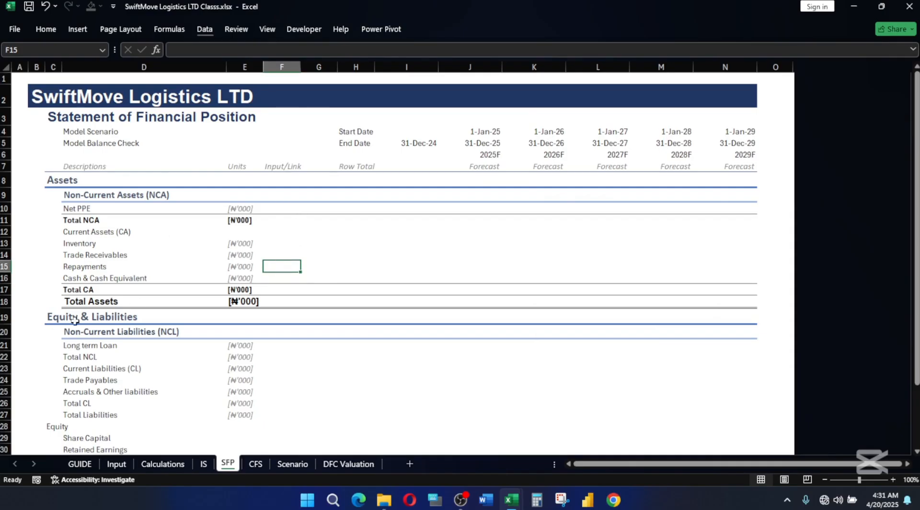
Repeat the Sub-Total cell style on the Total NCL row, D22:N22.
scroll(74, 320, "down", 2)
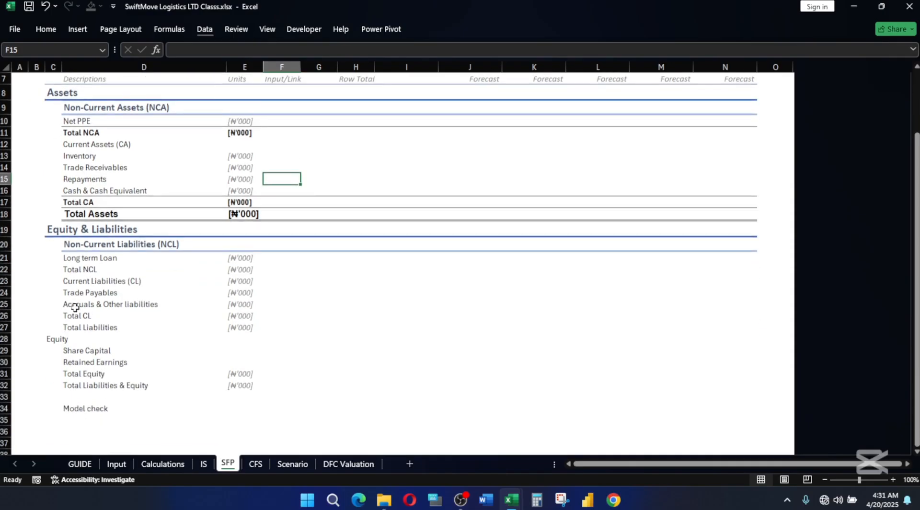
left_click(71, 269)
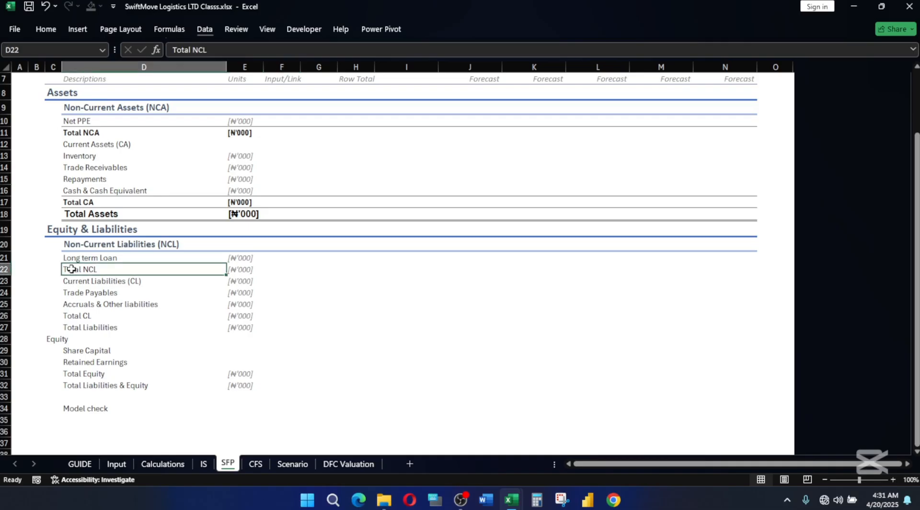
key("shift+Right")
key("shift+Right")
key("shift+Right")
key("shift+Right")
key("shift+Right")
key("shift+Right")
key("shift+Right")
key("shift+Right")
key("shift+Right")
key("shift+Right")
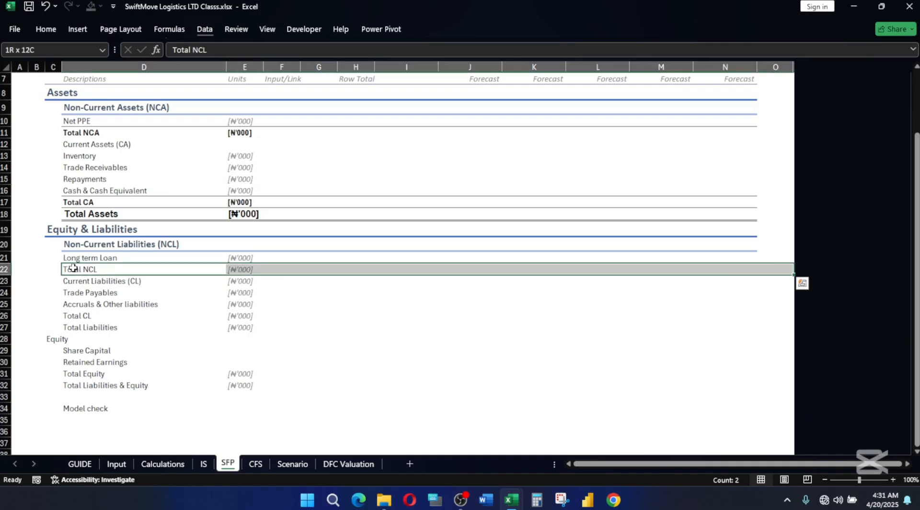
key("ctrl+b")
Delete the unit label in E23 beside the Current Liabilities (CL) heading.
key("Down")
key("Down")
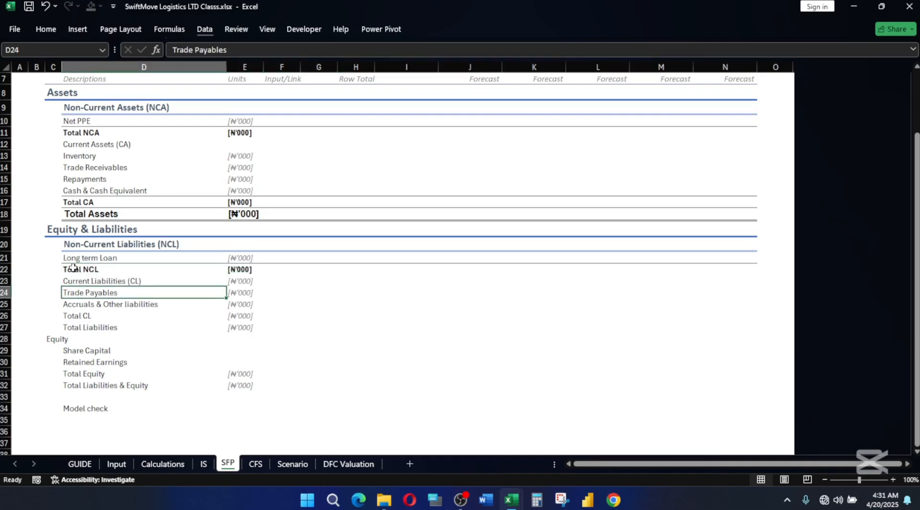
key("Up")
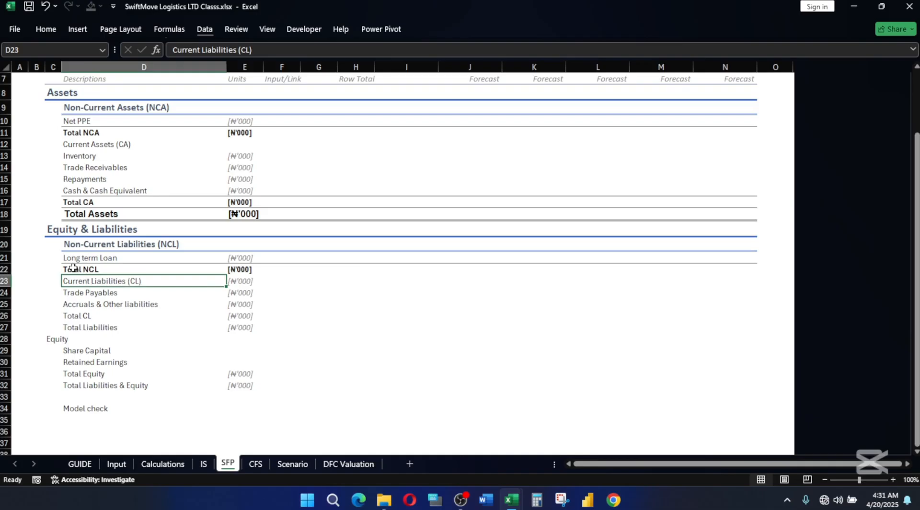
key("Down")
key("Down")
key("Up")
key("Up")
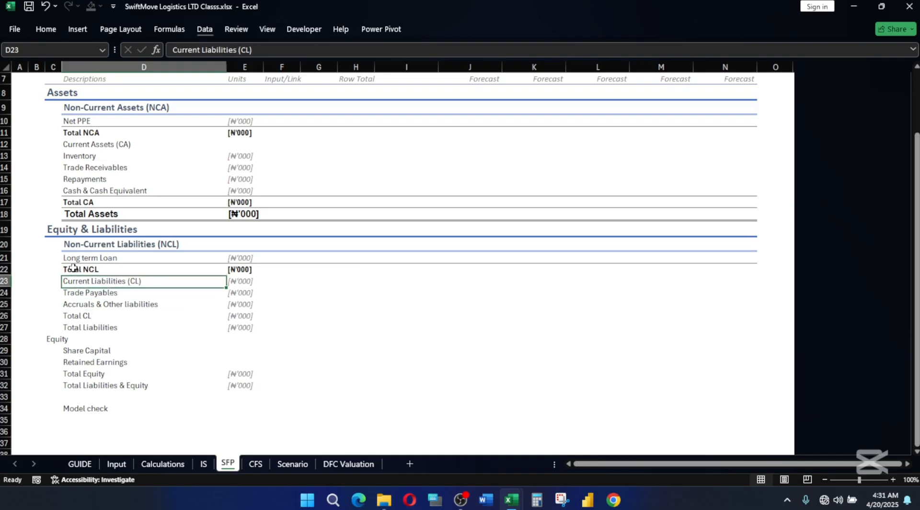
key("Right")
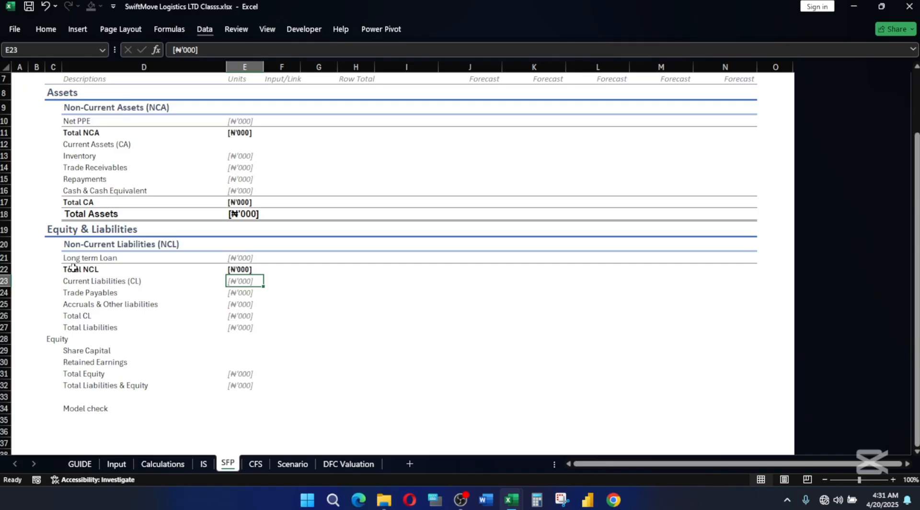
key("Delete")
key("Down")
Make the Current Liabilities (CL) heading in D23 bold and underlined.
left_click(80, 281)
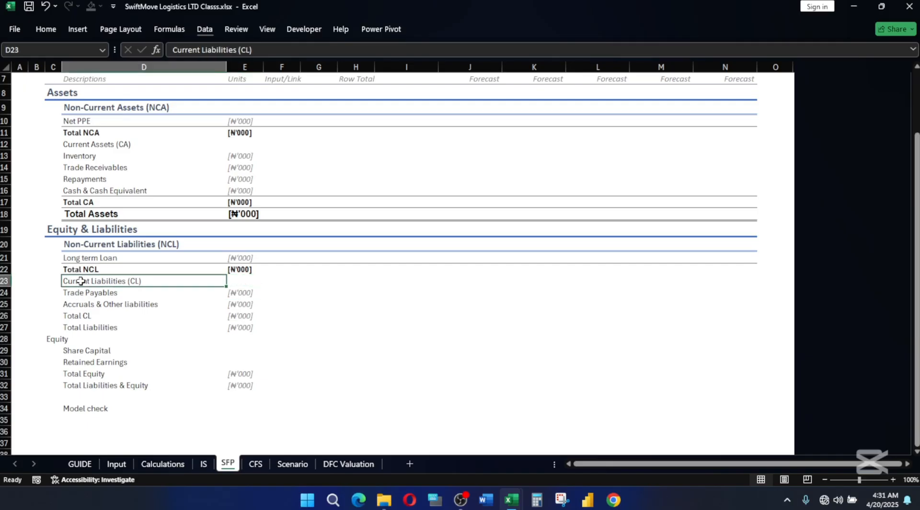
key("ctrl+b")
key("ctrl+u")
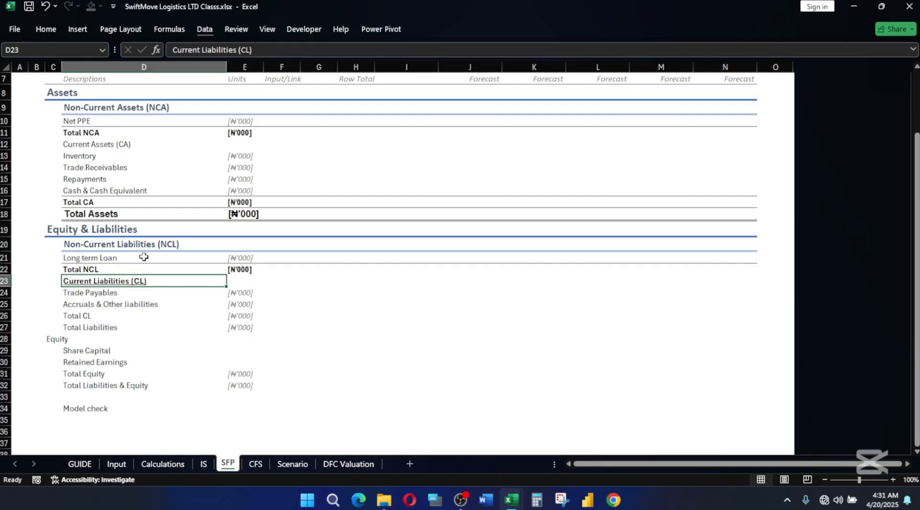
Make the Current Assets (CA) heading in D12 bold and underlined.
scroll(135, 258, "up", 1)
left_click(93, 180)
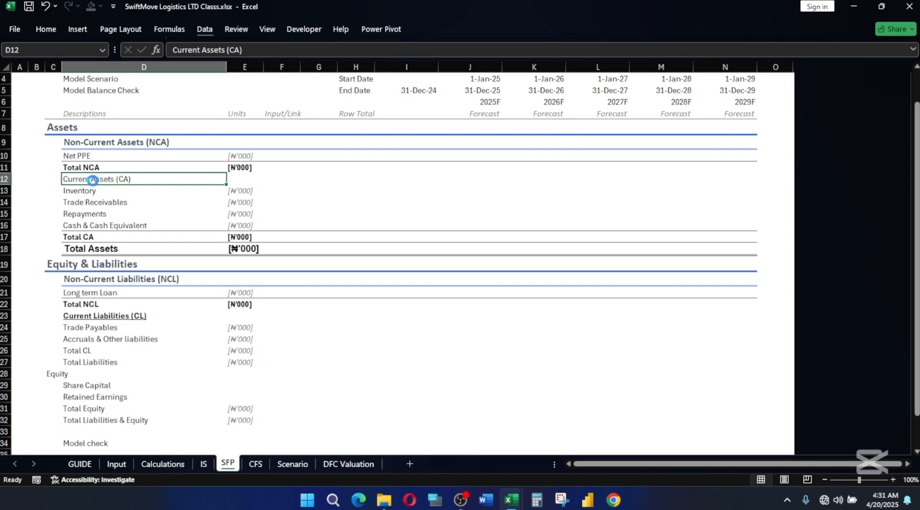
key("ctrl+b")
key("ctrl+u")
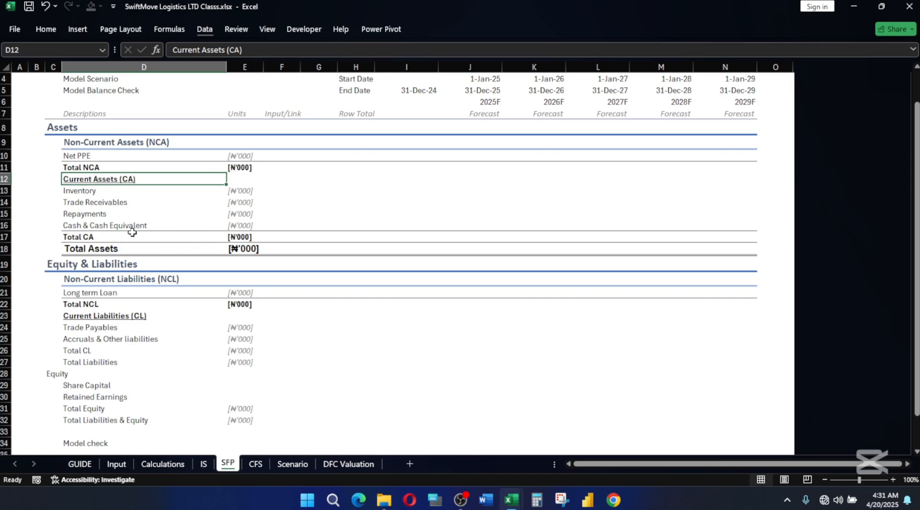
left_click(86, 142)
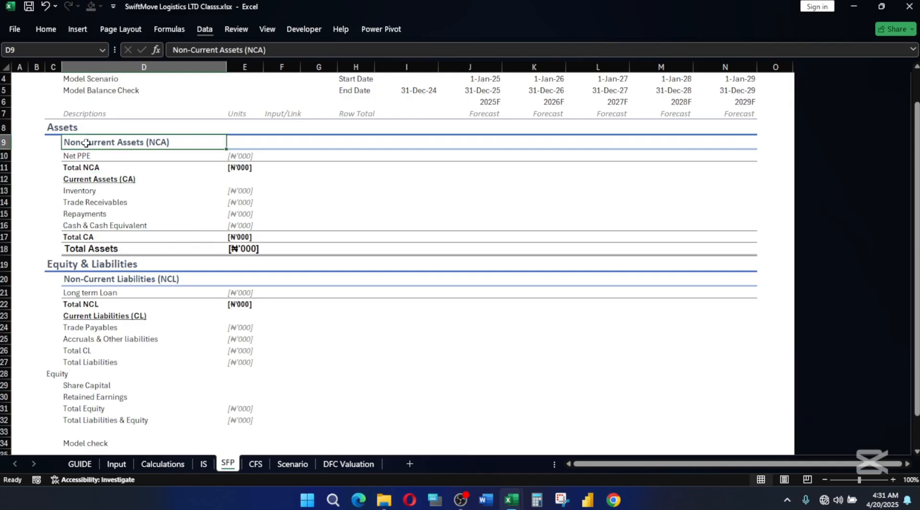
left_click(33, 143)
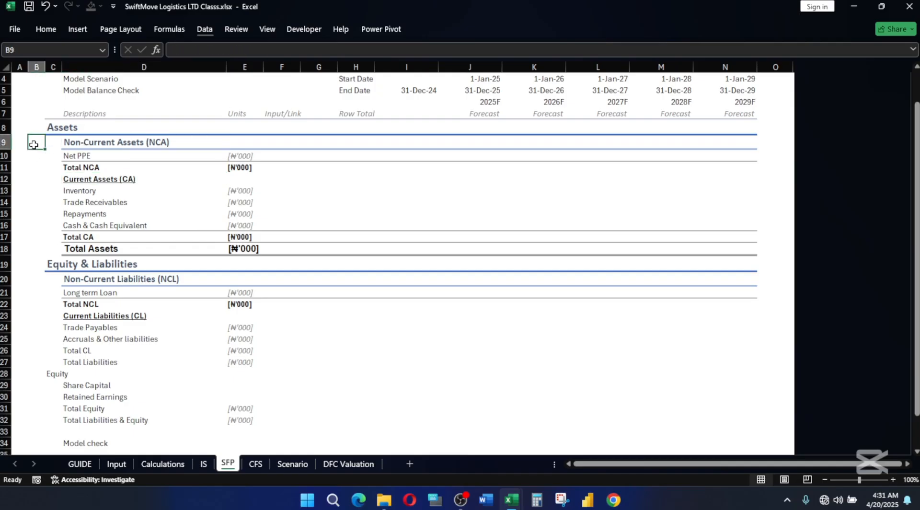
left_click(67, 146)
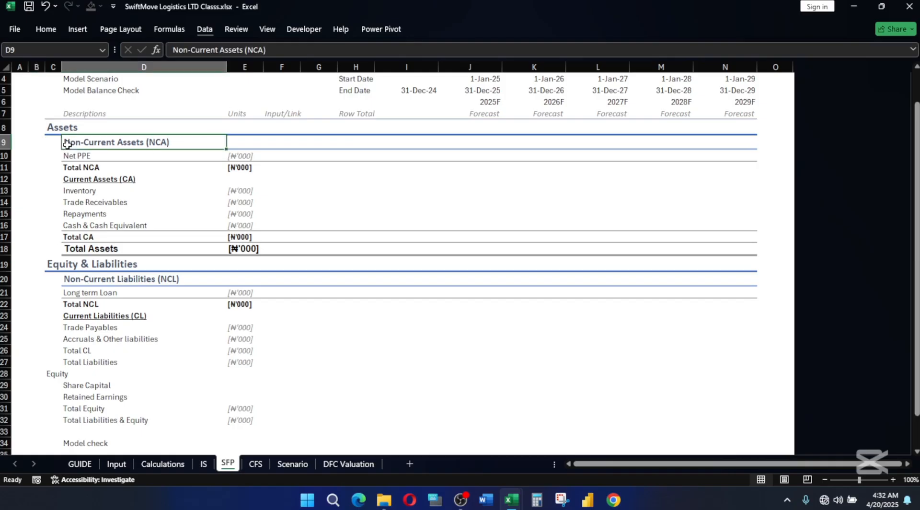
left_click(49, 144)
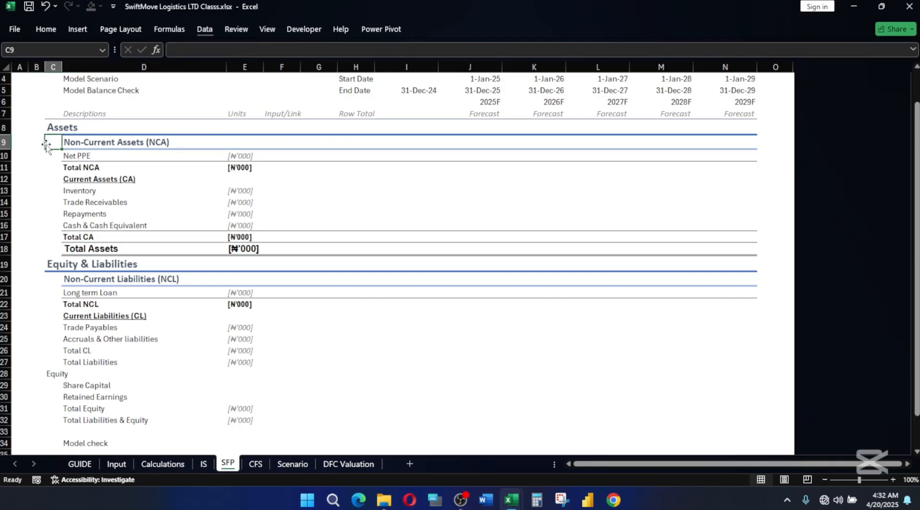
Clear the formats of rows 9 and 20, the Non-Current Assets (NCA) and Non-Current Liabilities (NCL) headings, keeping their text.
left_click(3, 142)
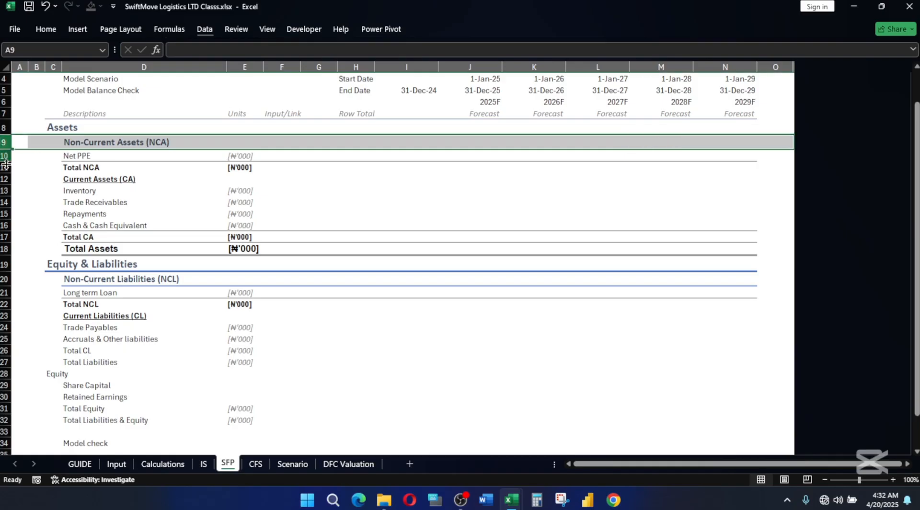
left_click(4, 292, "ctrl")
left_click(4, 292, "ctrl")
left_click(2, 279, "ctrl")
key("alt")
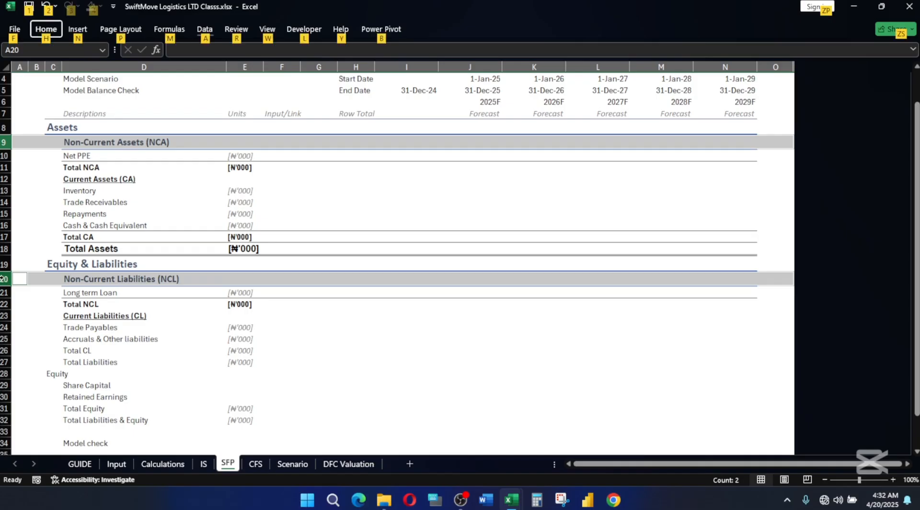
key("h")
key("Escape")
key("e")
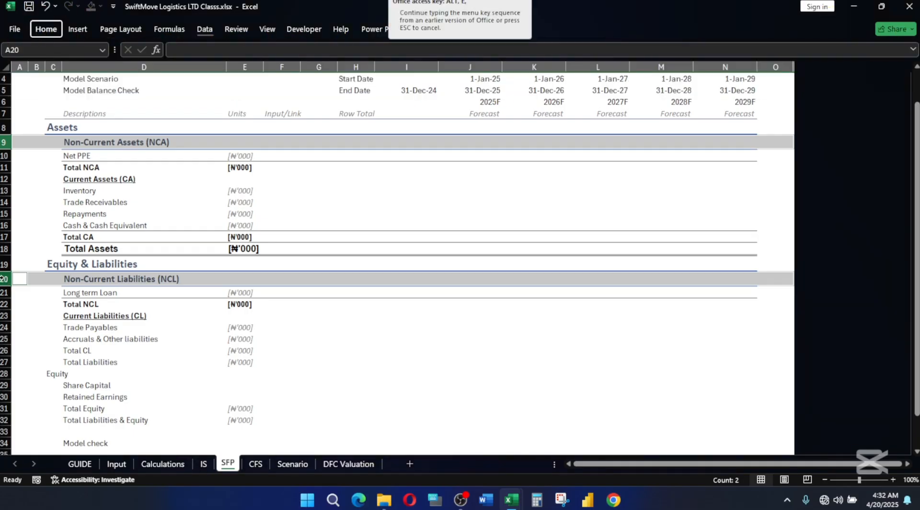
key("Escape")
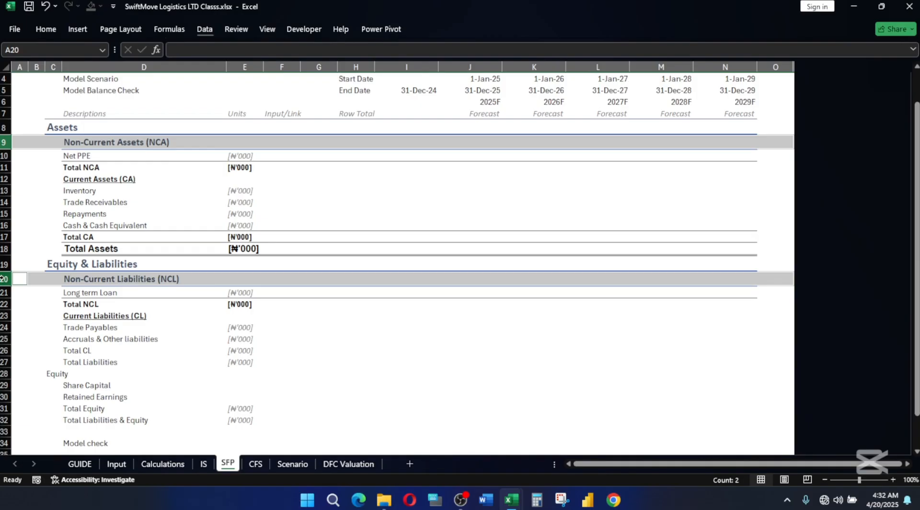
key("alt")
key("h")
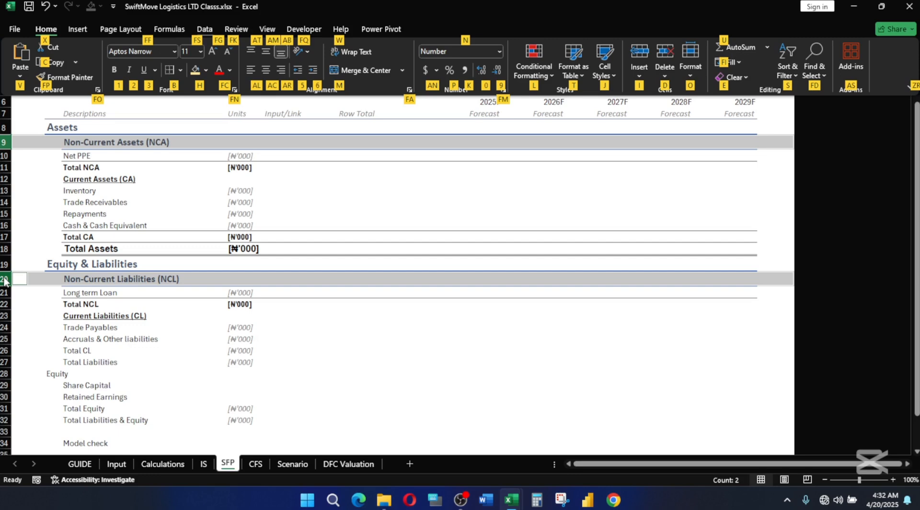
key("e")
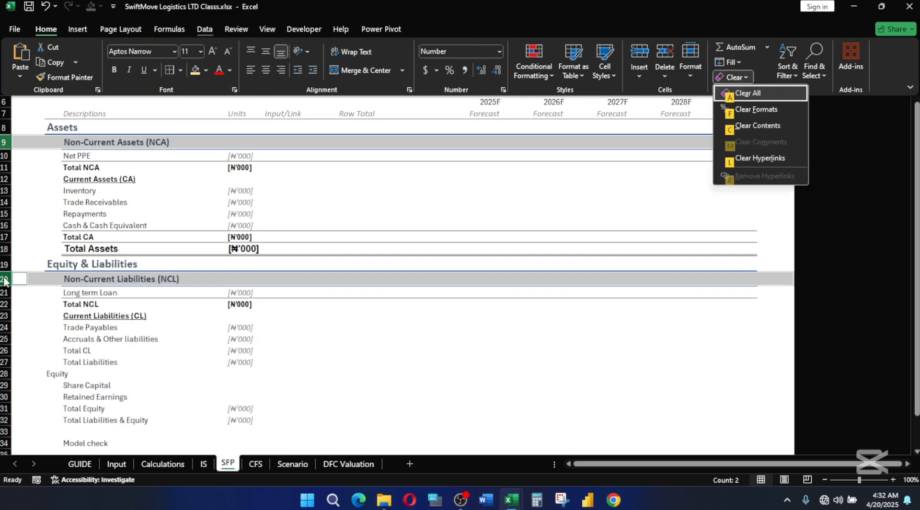
key("f")
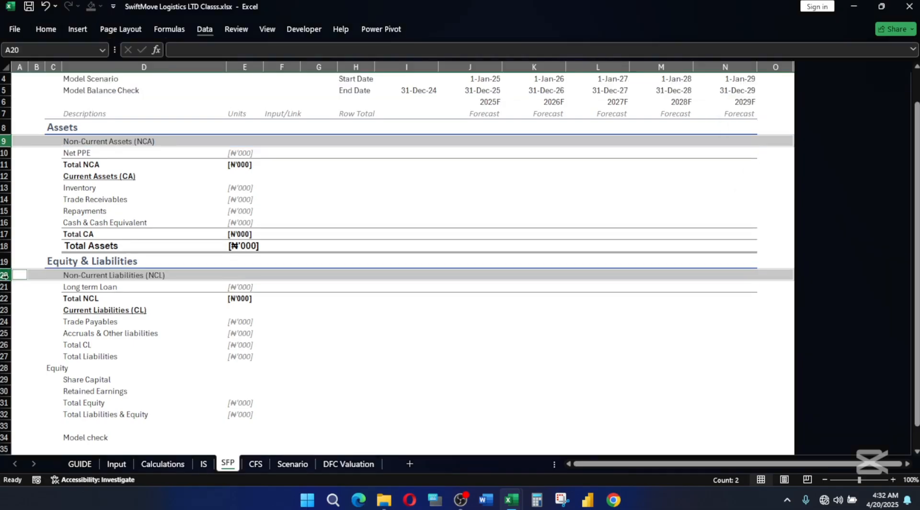
Make the Non-Current Assets (NCA) heading in D9 bold and underlined.
left_click(163, 199)
left_click(83, 142)
key("ctrl+b")
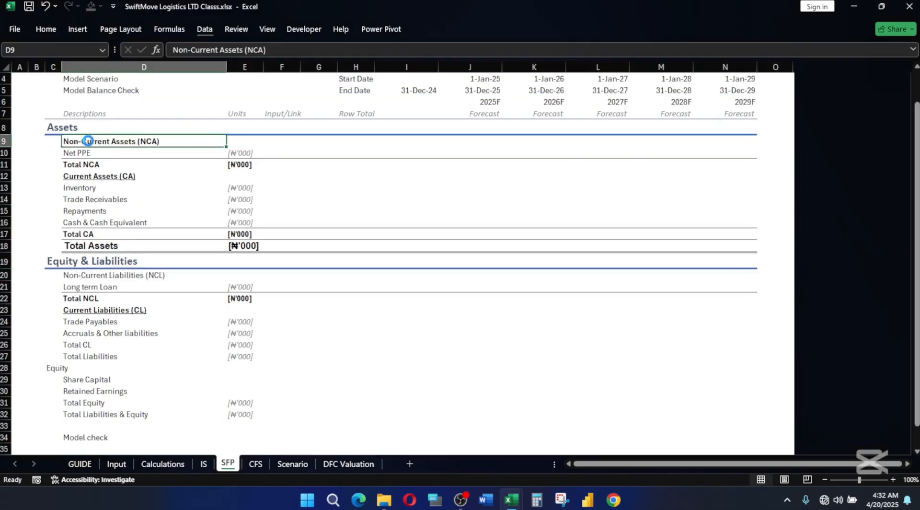
key("ctrl+u")
left_click(134, 341)
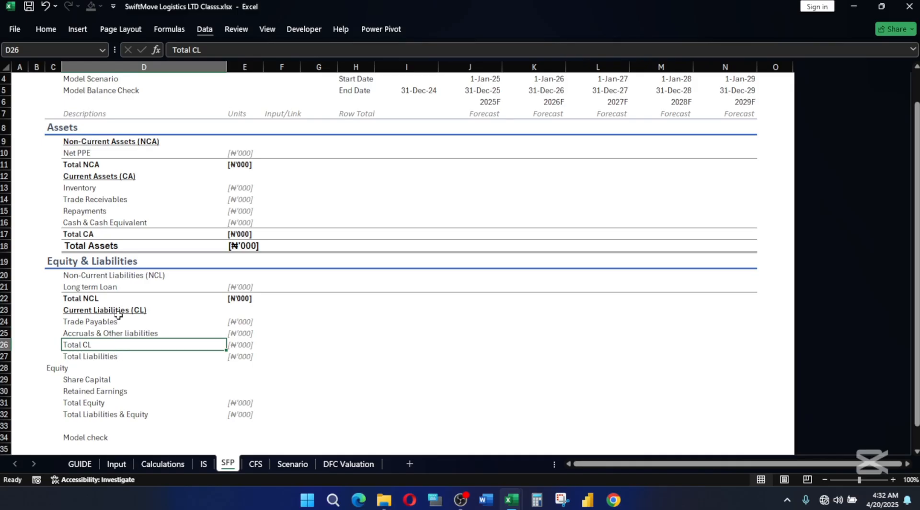
Make the Non-Current Liabilities (NCL) heading in D20 bold and underlined.
left_click(171, 403)
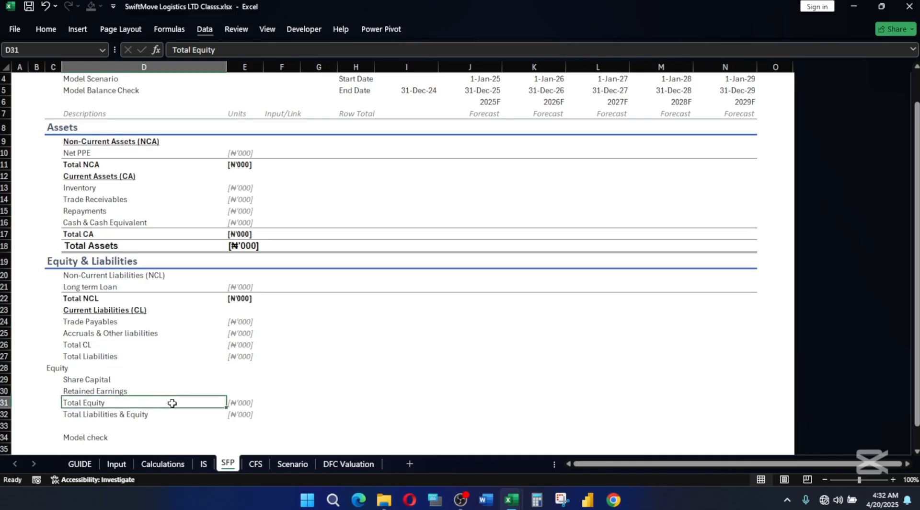
left_click(119, 275)
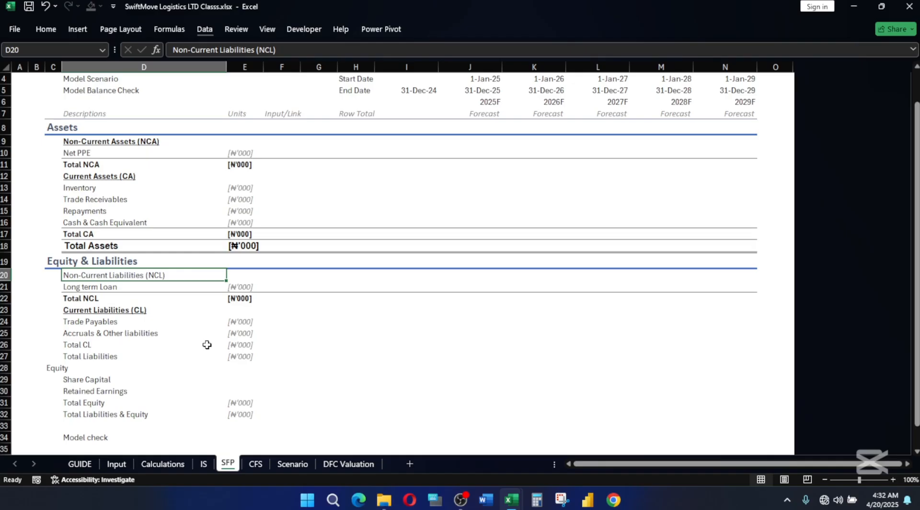
key("ctrl+b")
key("ctrl+u")
left_click(174, 394)
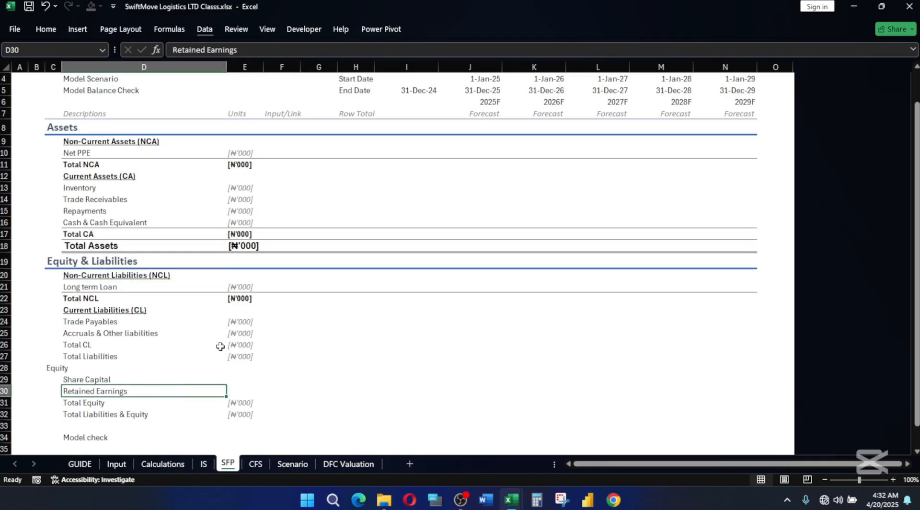
Apply the Sub-Total cell style to the Total CL row, D26:N26.
left_click(72, 346)
key("ctrl+shift+Right")
key("ctrl+shift+Right")
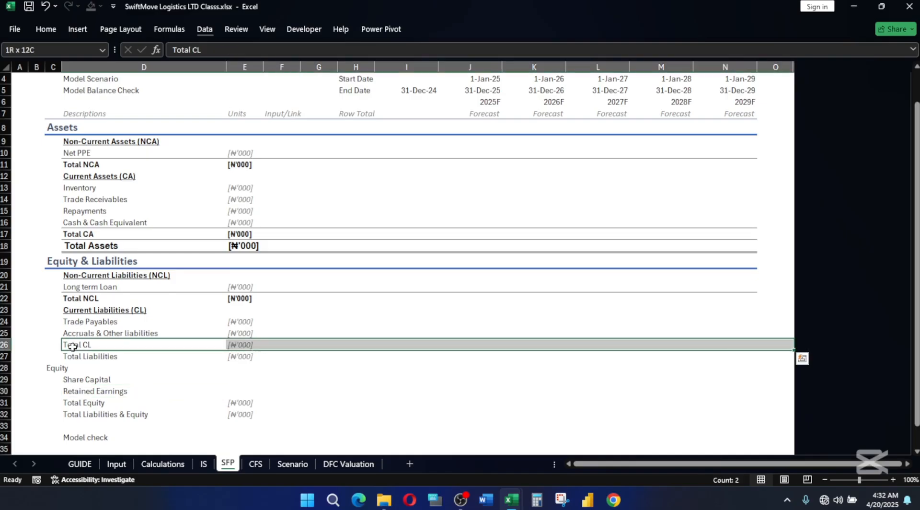
key("alt+h")
key("j")
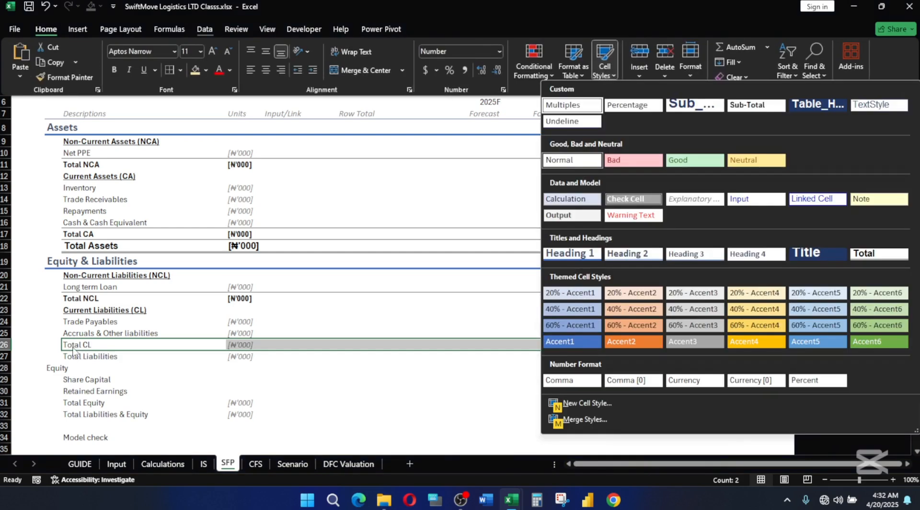
left_click(743, 105)
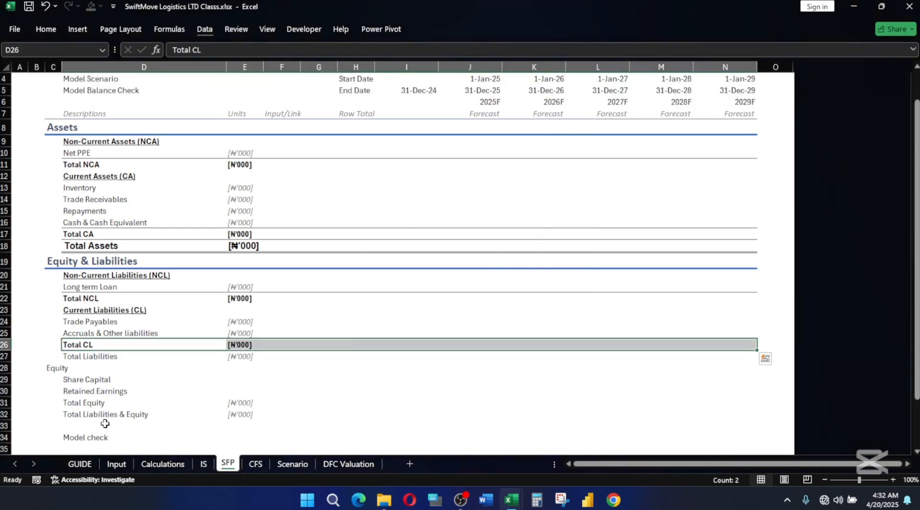
Apply the Total cell style to the Total Liabilities row, D27:N27.
left_click(74, 356)
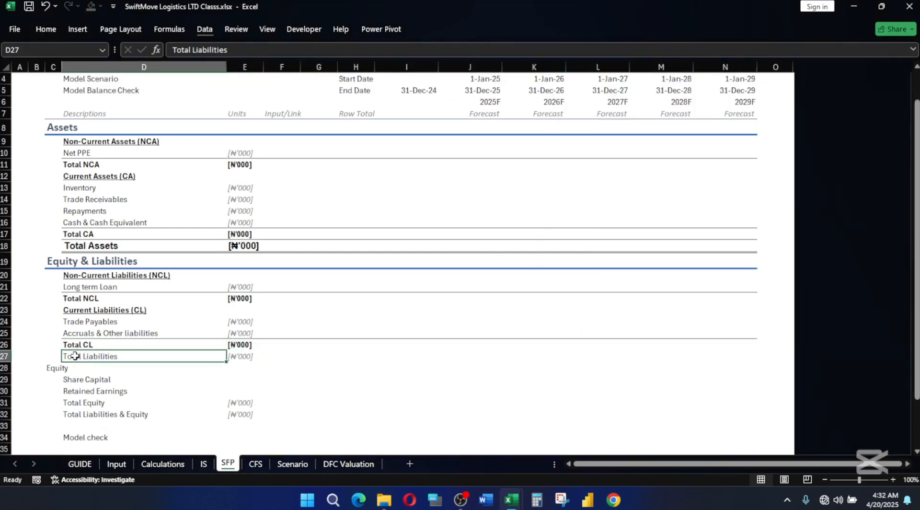
key("shift+Right")
key("shift+Right")
key("shift+Right")
key("shift+Right")
key("shift+Right")
key("shift+Right")
key("shift+Right")
key("shift+Right")
key("shift+Right")
key("shift+Right")
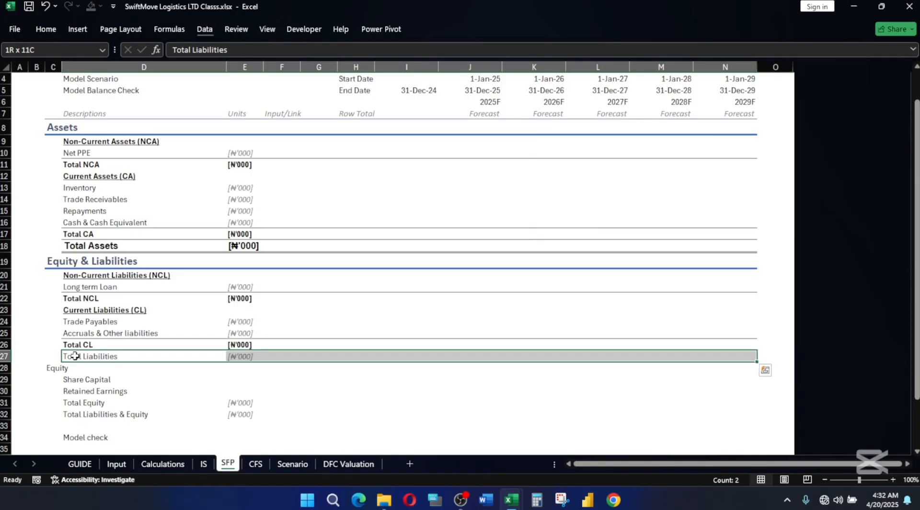
key("alt+h")
key("j")
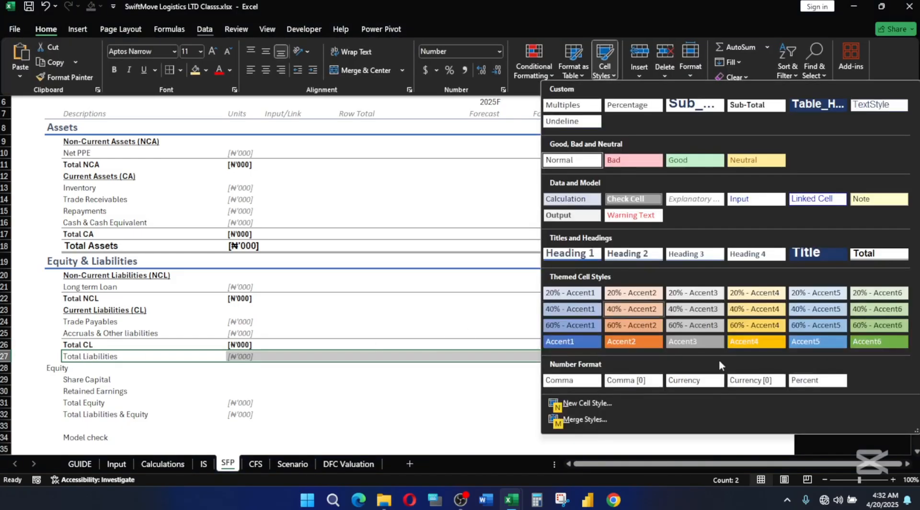
left_click(879, 253)
left_click(405, 392)
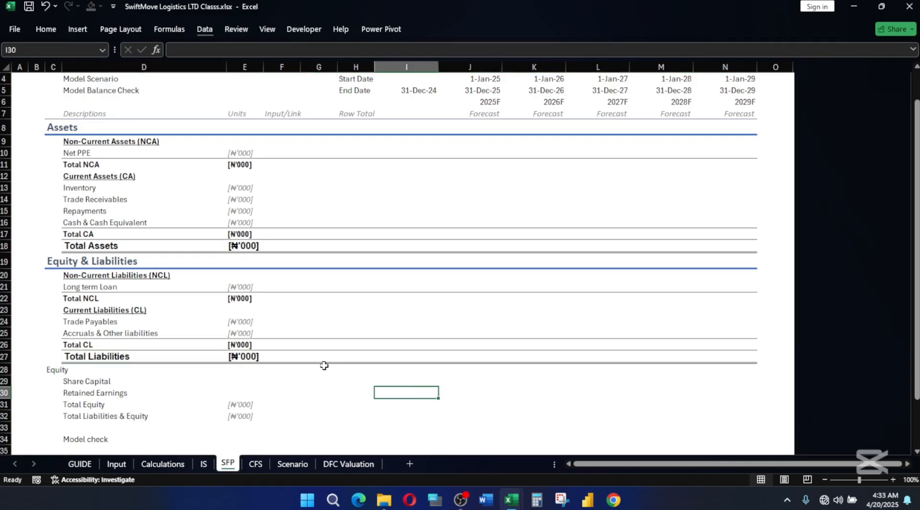
Apply the Heading 1 cell style to the Equity heading row, C28:N28.
left_click(53, 369)
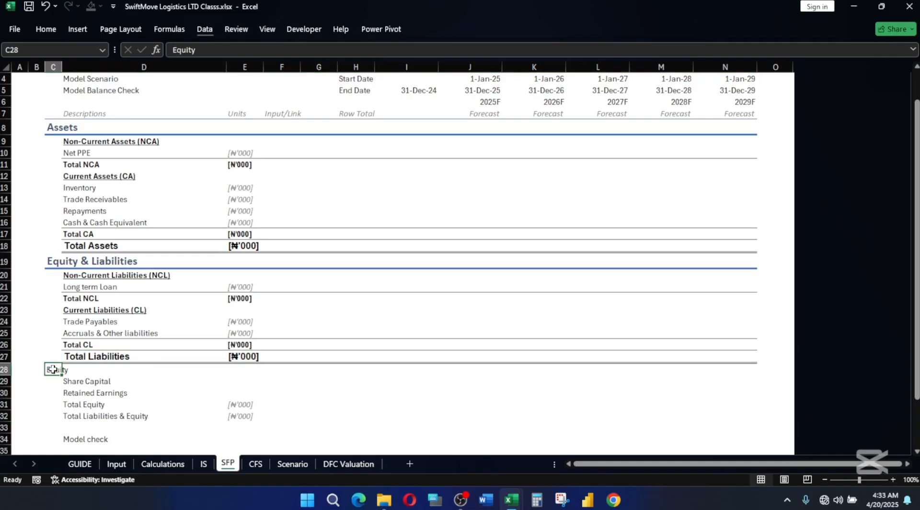
key("shift+Right")
key("shift+Right")
key("shift+Right")
key("shift+Right")
key("shift+Right")
key("shift+Right")
key("shift+Right")
key("shift+Right")
key("shift+Right")
key("shift+Right")
key("shift+Right")
key("shift+Right")
key("shift+Left")
key("alt+h")
key("j")
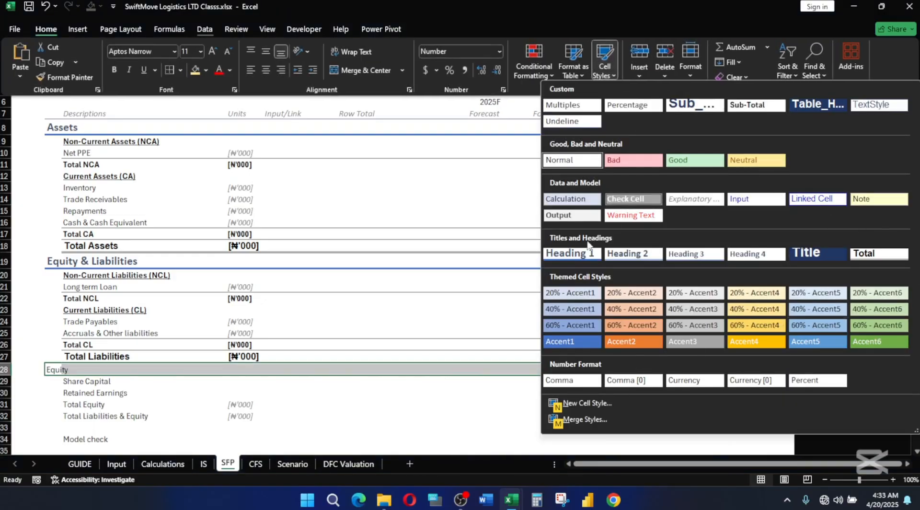
left_click(570, 253)
left_click(158, 420)
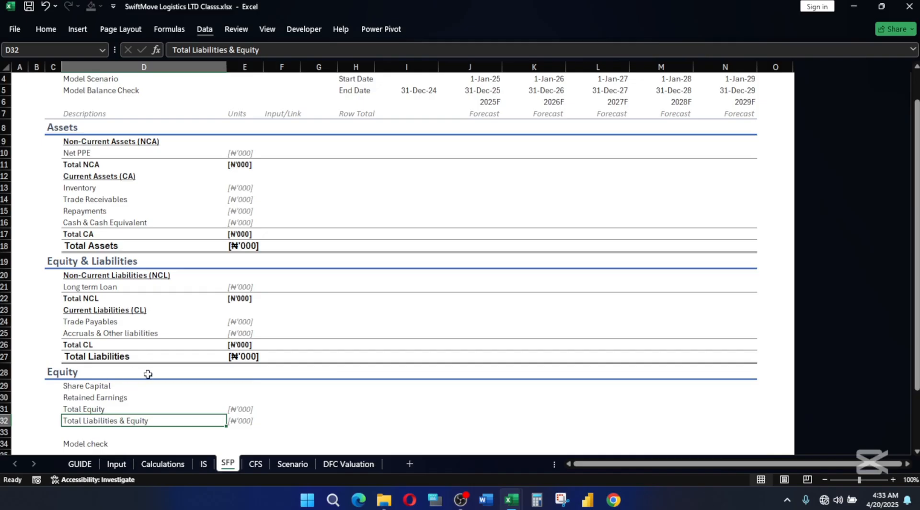
Apply the Sub-Total cell style to the Total Equity row, D31:N31.
scroll(149, 374, "down", 3)
left_click(93, 276)
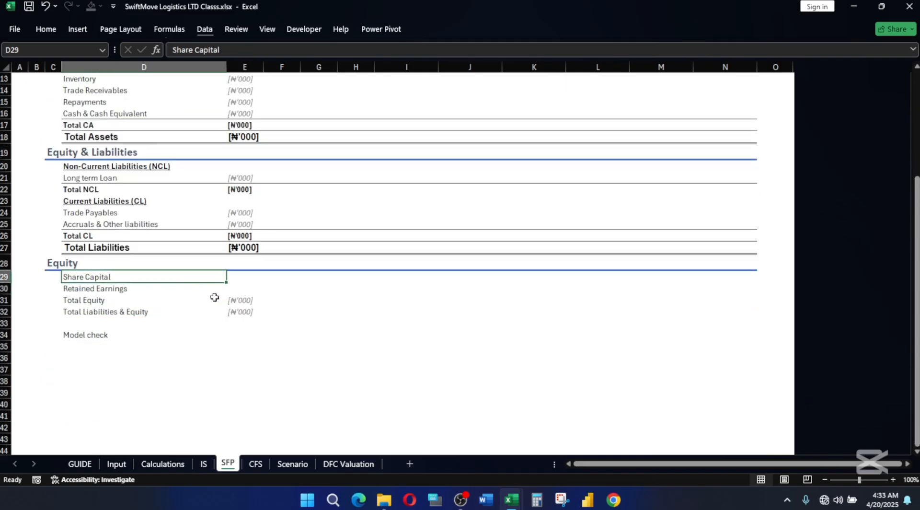
left_click(125, 288)
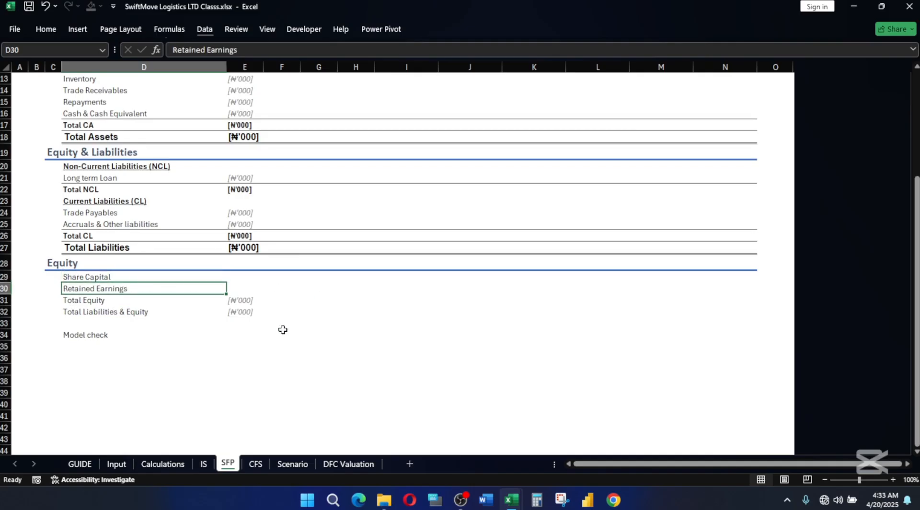
left_click_drag(87, 299, 144, 312)
left_click(84, 300)
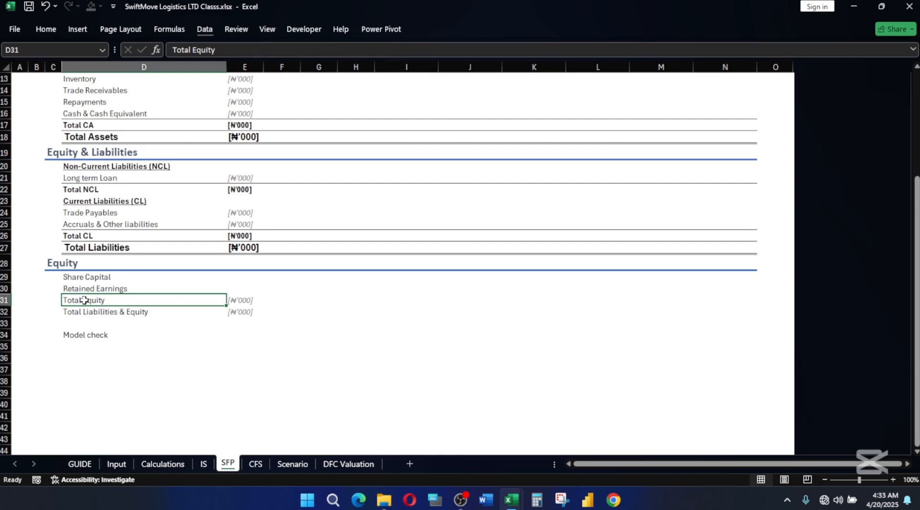
key("shift+Right")
key("shift+Right")
key("shift+Right")
key("shift+Right")
key("shift+Right")
key("shift+Right")
key("shift+Right")
key("shift+Right")
key("shift+Right")
key("shift+Right")
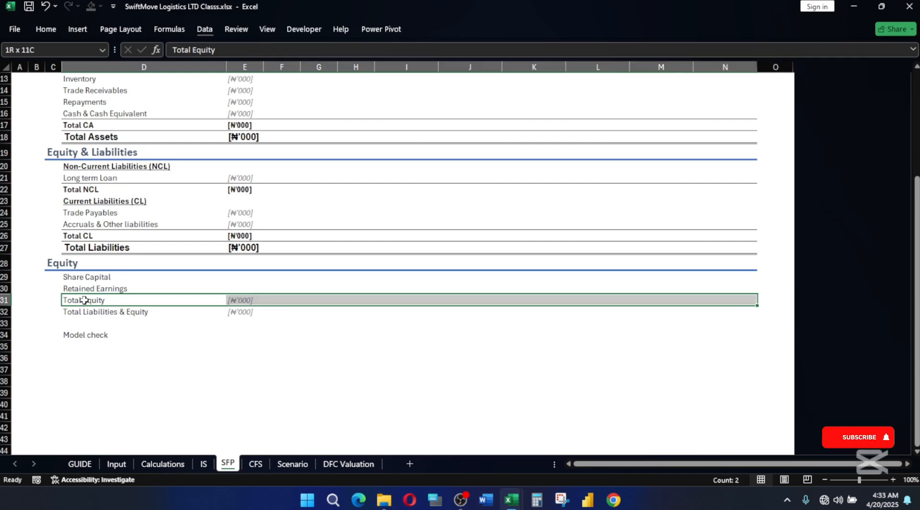
key("alt+h")
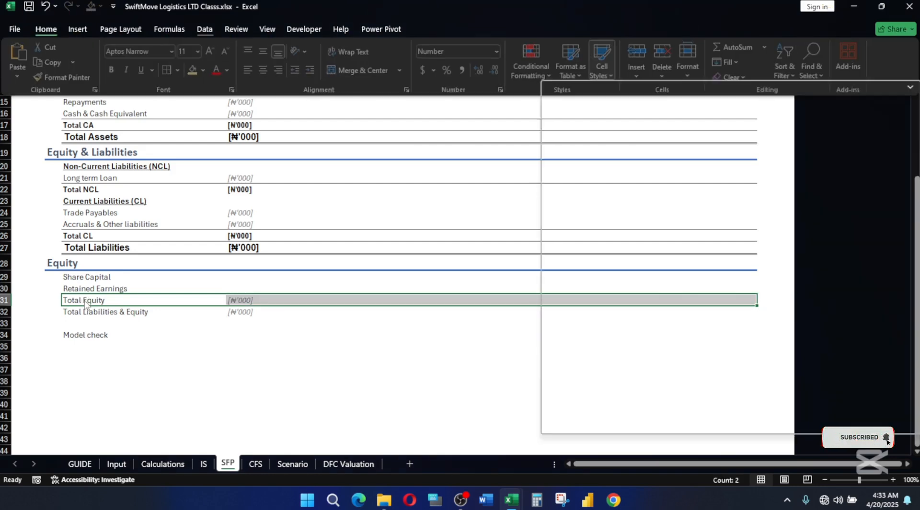
key("j")
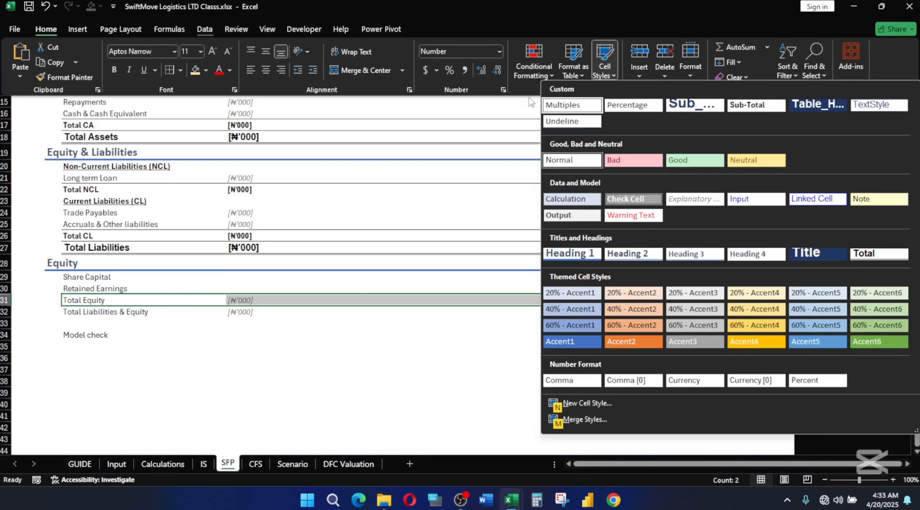
left_click(764, 106)
Apply the Total cell style to the Total Liabilities & Equity row, D32:N32.
left_click(83, 311)
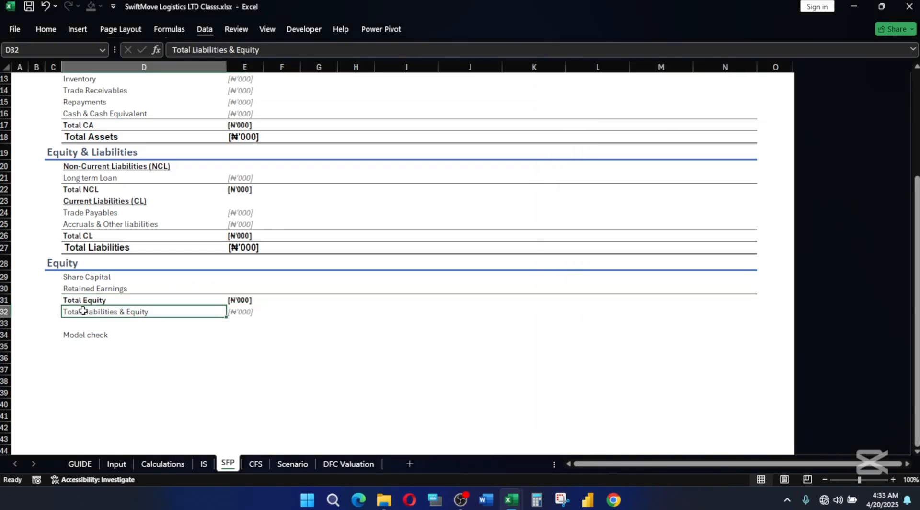
key("shift+Right")
key("ctrl+shift+Right")
key("shift+Left")
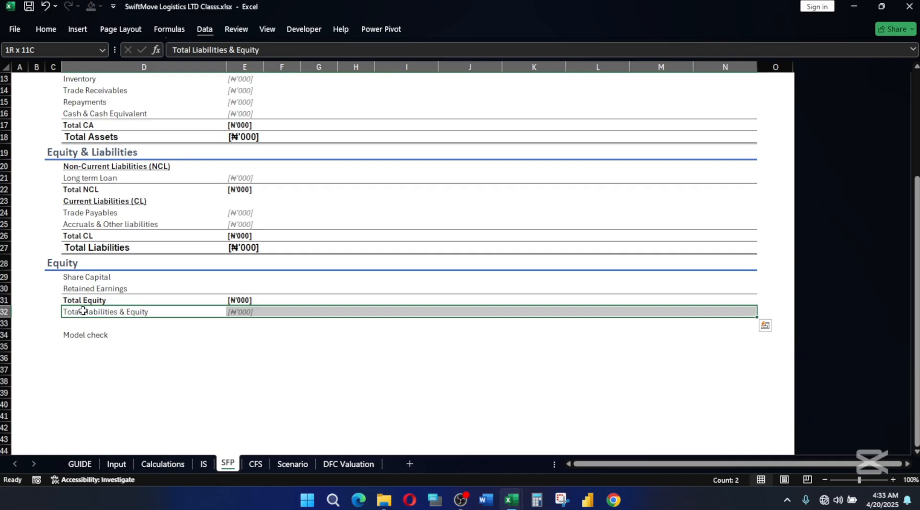
key("alt")
key("h")
key("j")
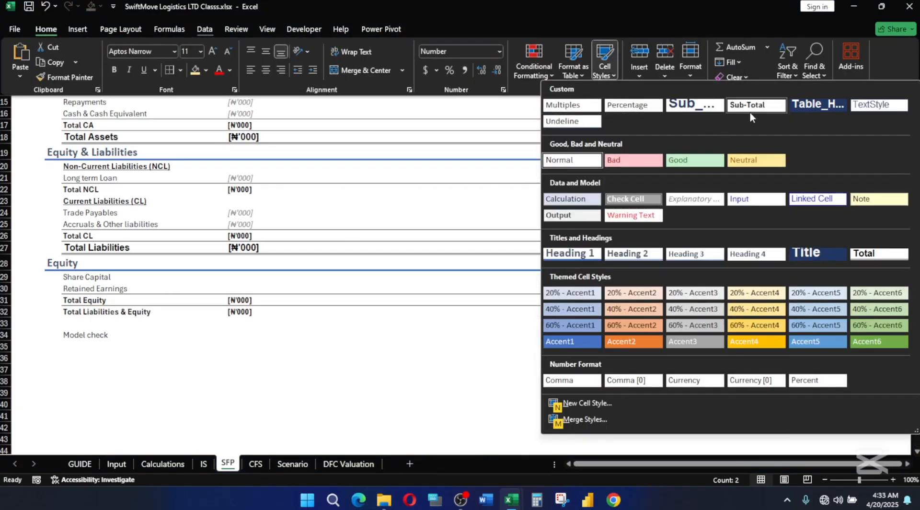
left_click(878, 253)
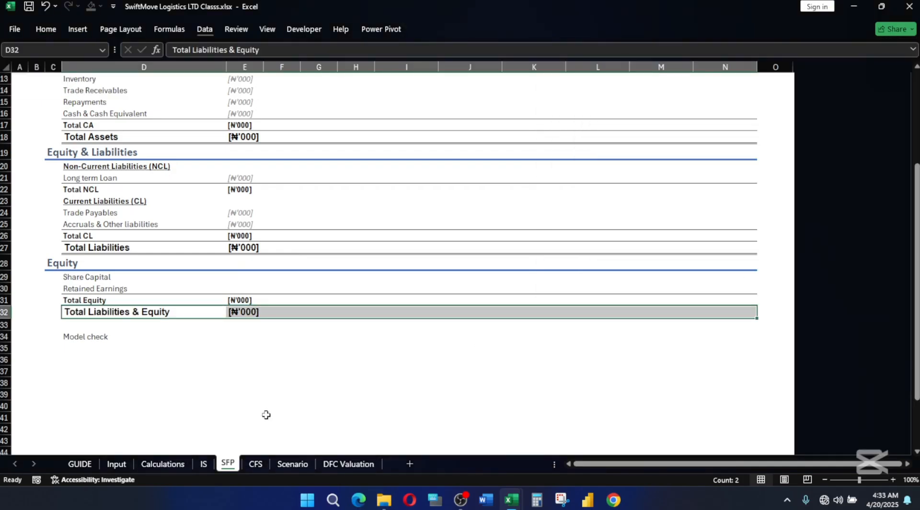
left_click(186, 355)
left_click(317, 359)
Apply the Explanatory Text cell style to the whole Model check row, row 34.
left_click(4, 336)
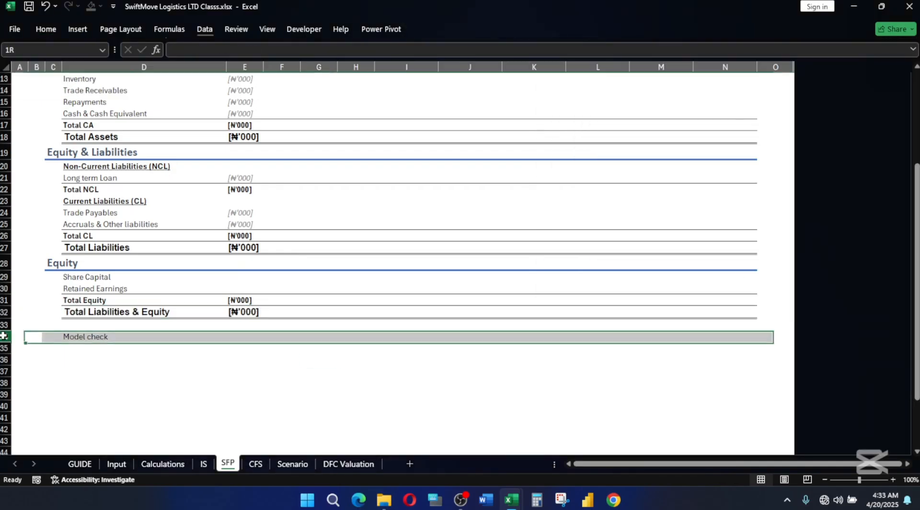
key("alt")
key("h")
key("l")
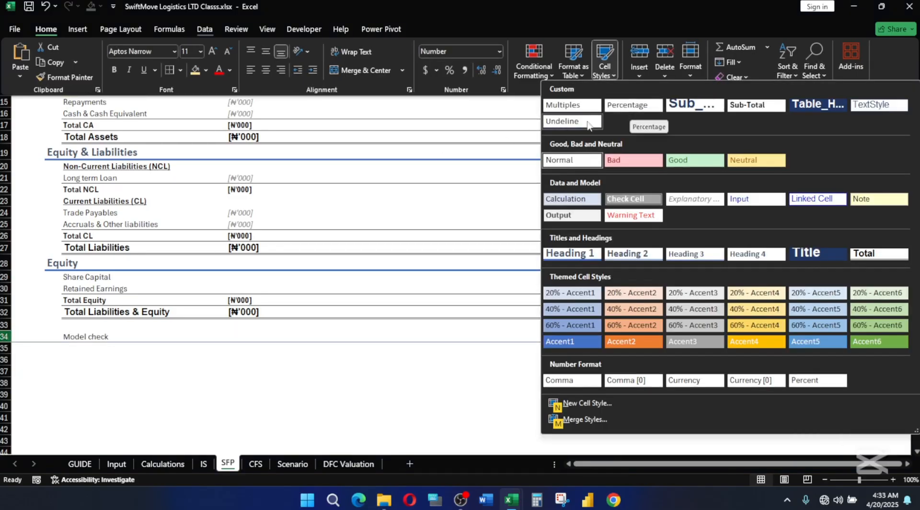
left_click(698, 204)
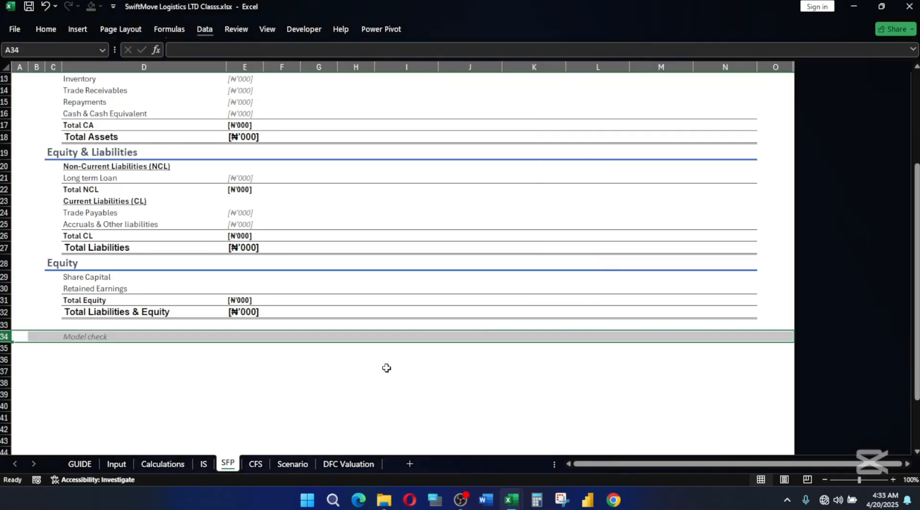
left_click(403, 369)
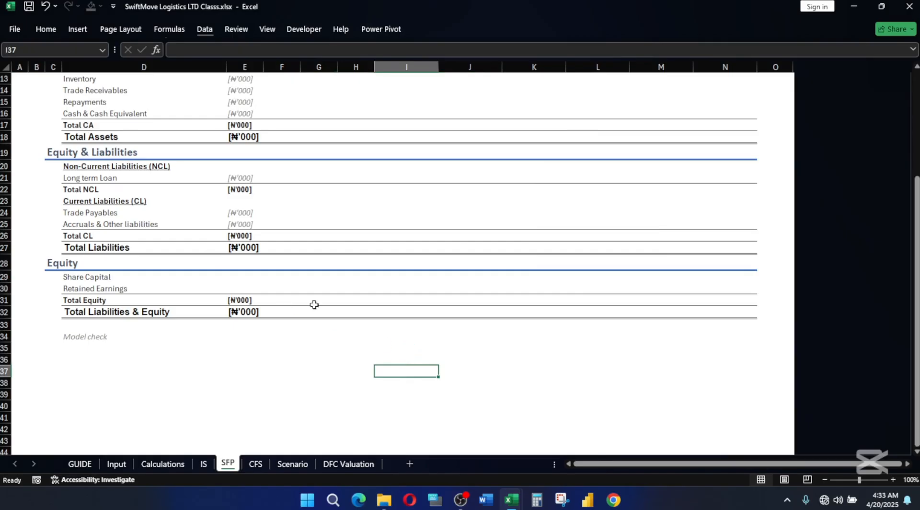
Copy the [₦'000] unit from Trade Payables, E24, into the Share Capital and Retained Earnings cells E29:E30.
scroll(398, 327, "up", 4)
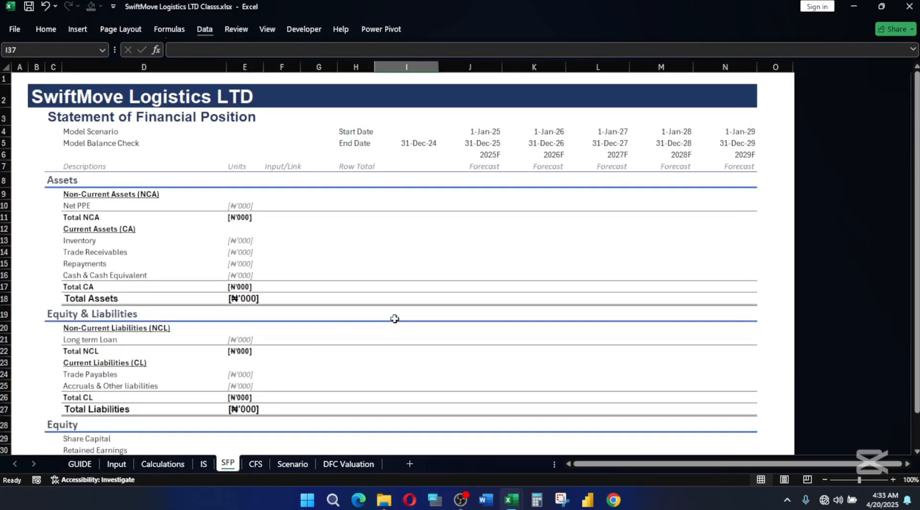
scroll(395, 318, "down", 1)
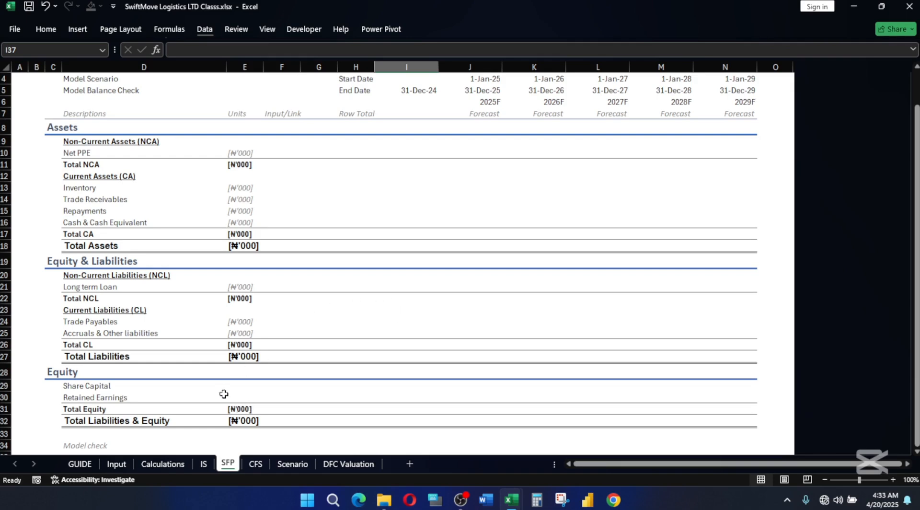
left_click(243, 321)
key("ctrl+c")
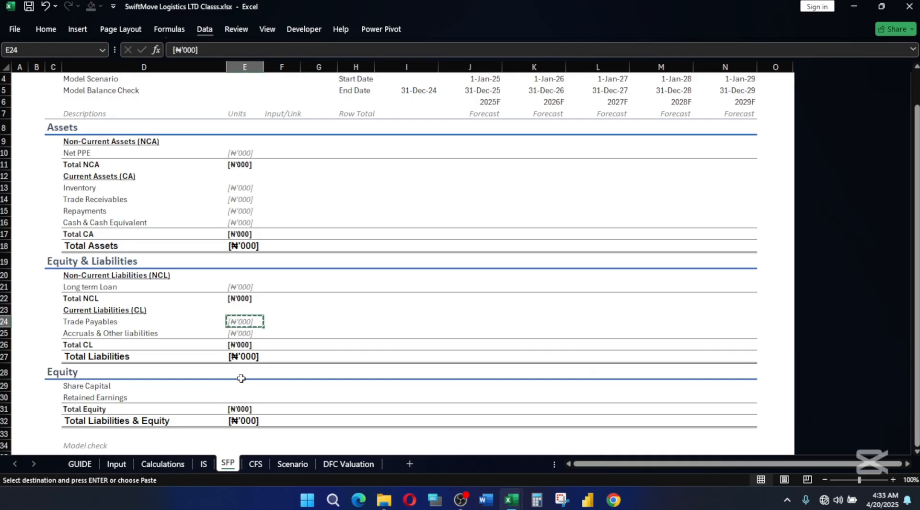
left_click_drag(240, 386, 240, 396)
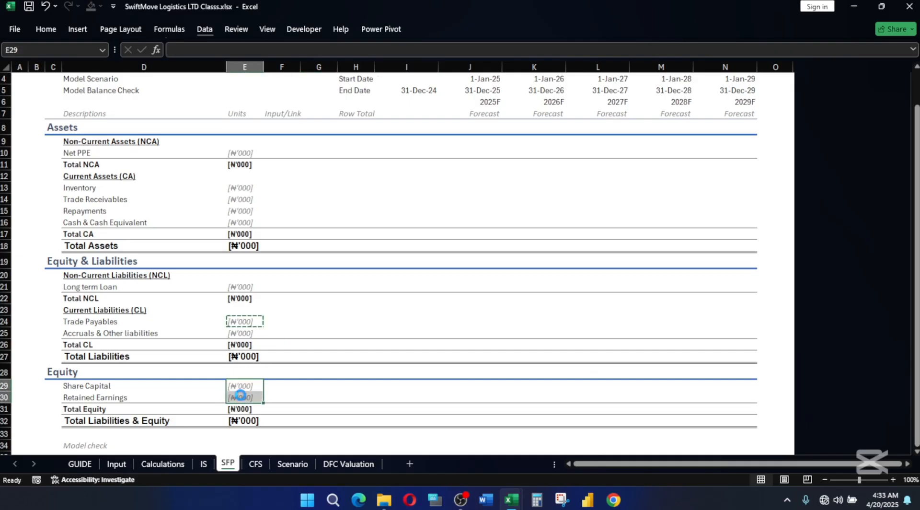
key("ctrl+v")
left_click(370, 395)
key("Escape")
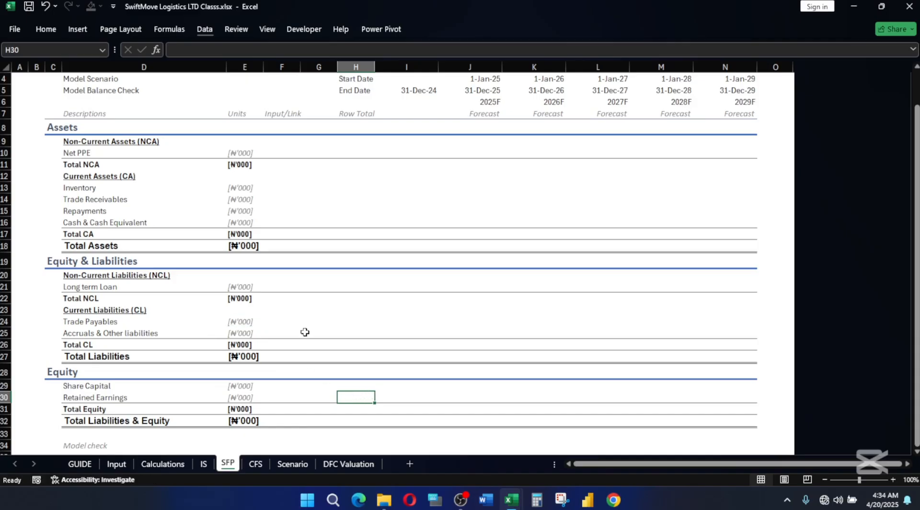
Link the 2025F Net PPE cell J10 to the Capex & Depreciation ending balance with =Calculations!J170.
scroll(304, 331, "up", 1)
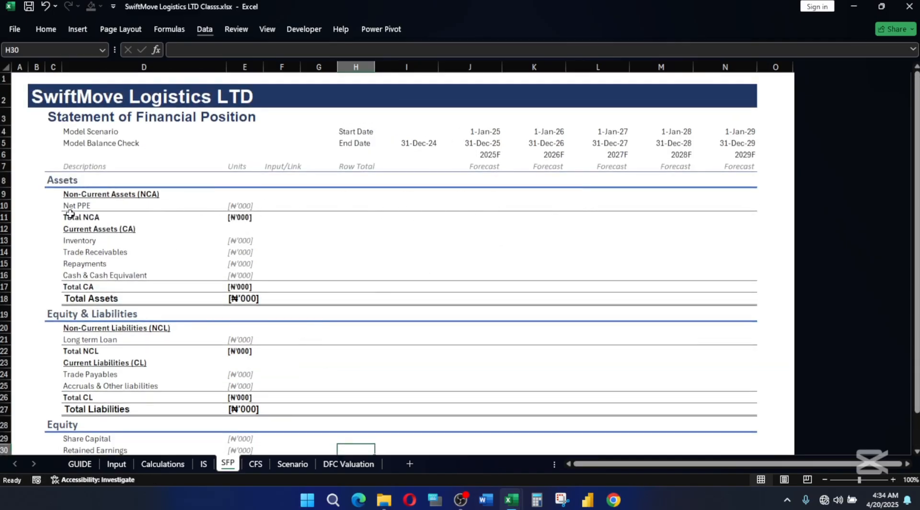
left_click(483, 202)
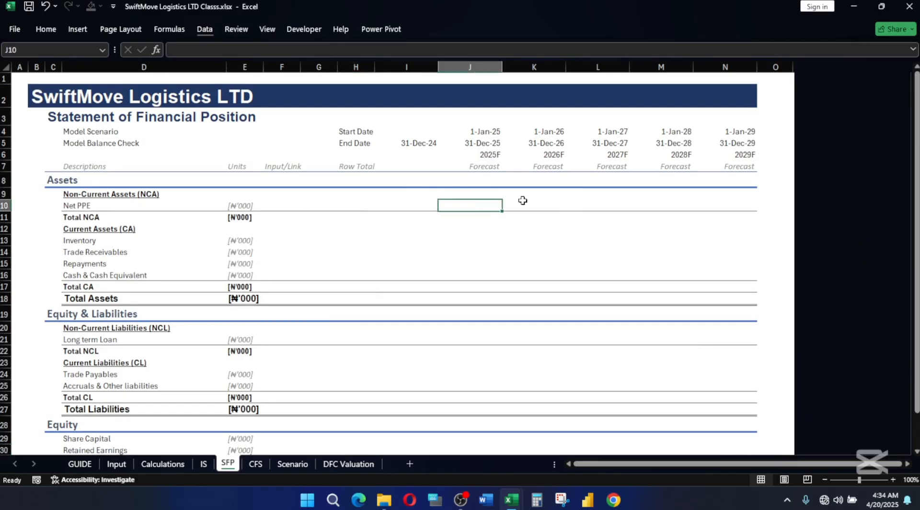
type("=")
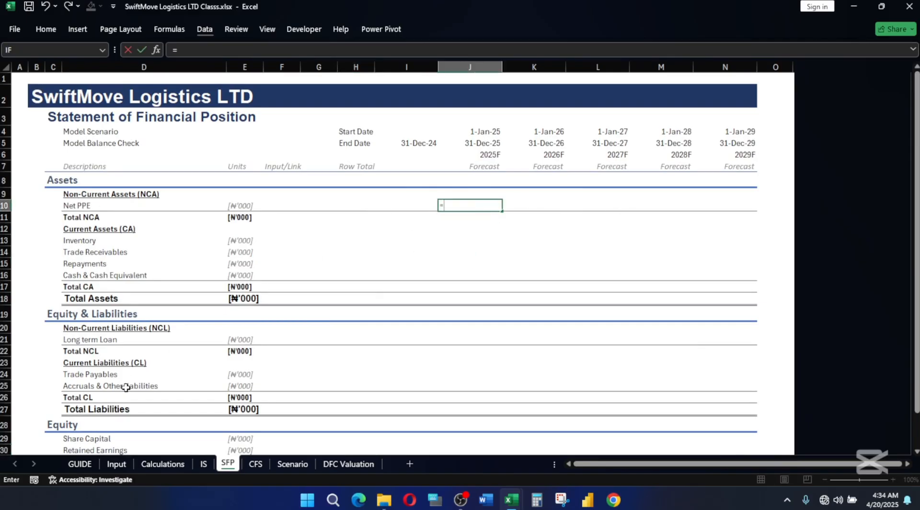
left_click(163, 464)
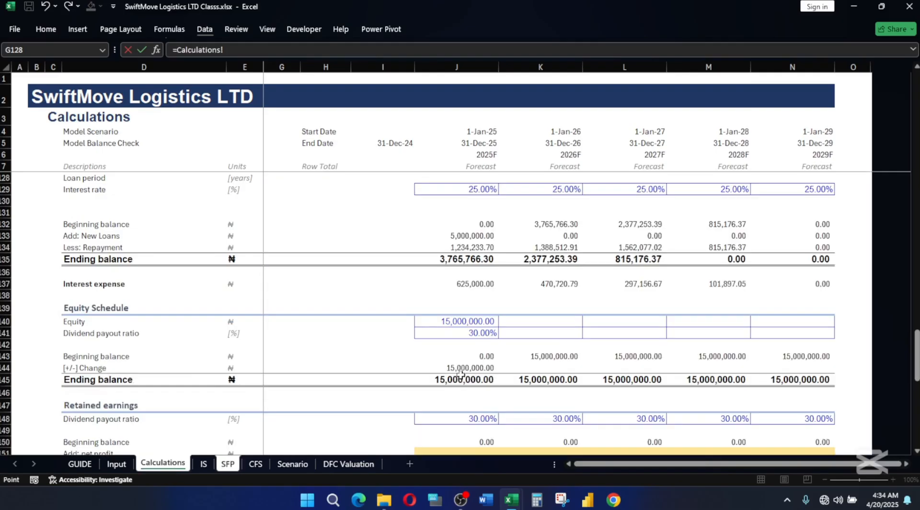
scroll(600, 320, "down", 14)
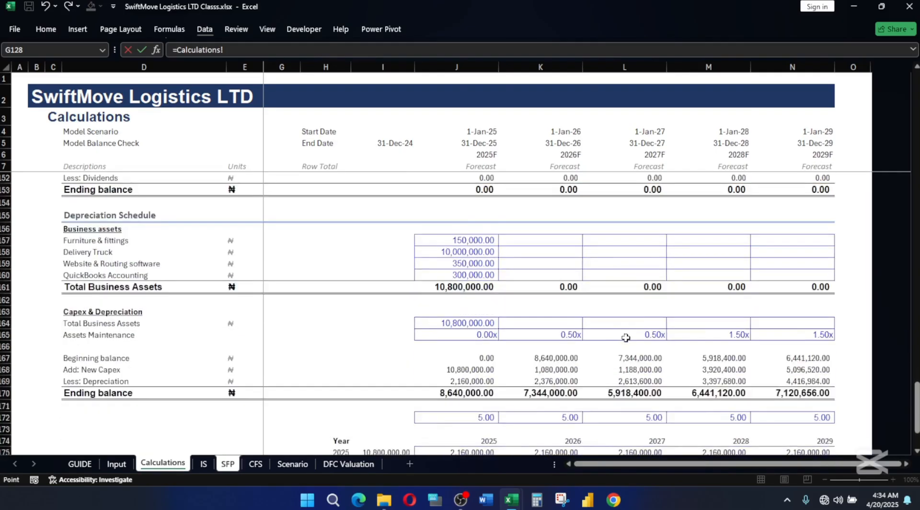
scroll(628, 338, "up", 4)
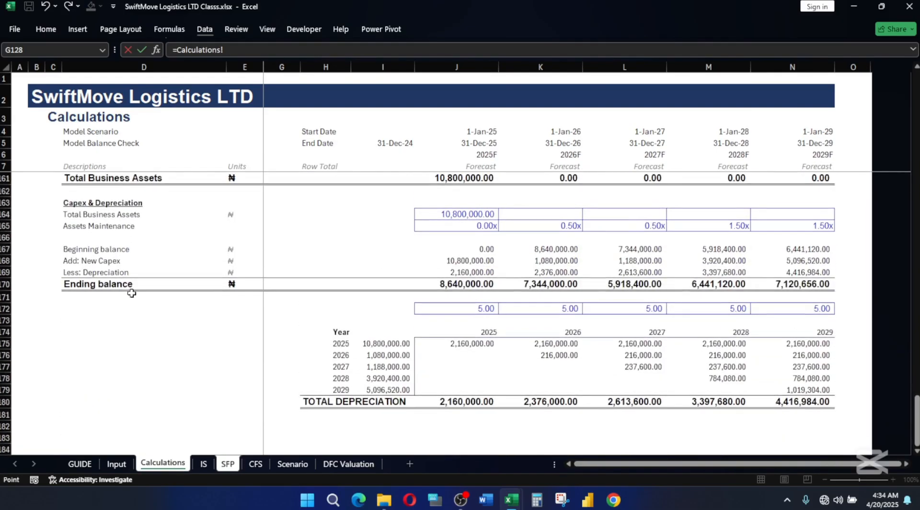
scroll(177, 263, "up", 2)
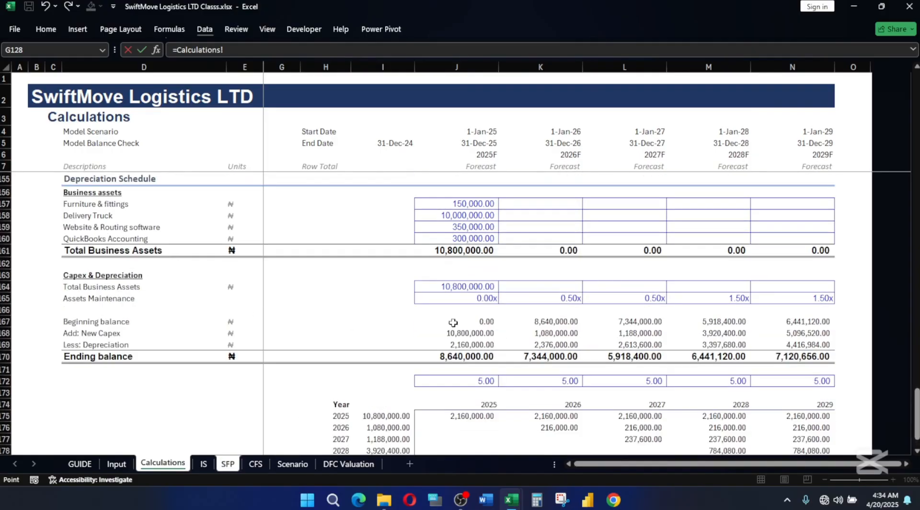
left_click(459, 355)
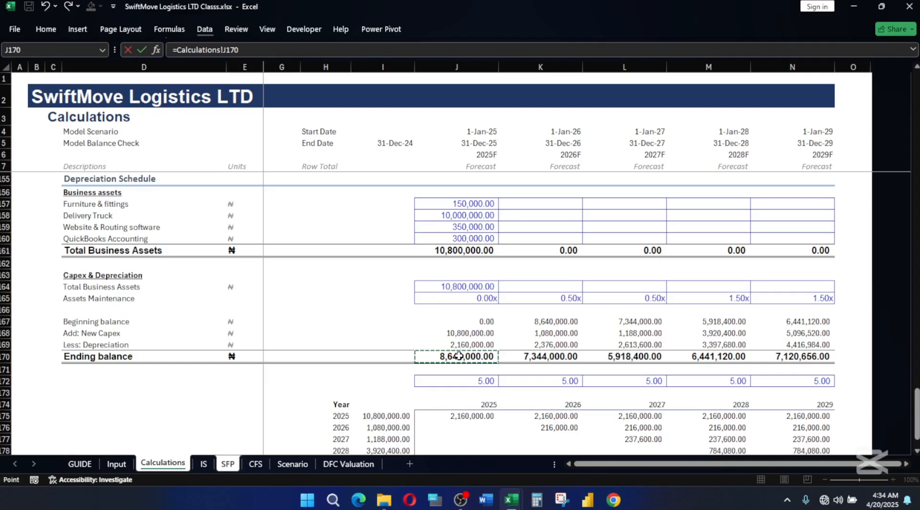
key("Return")
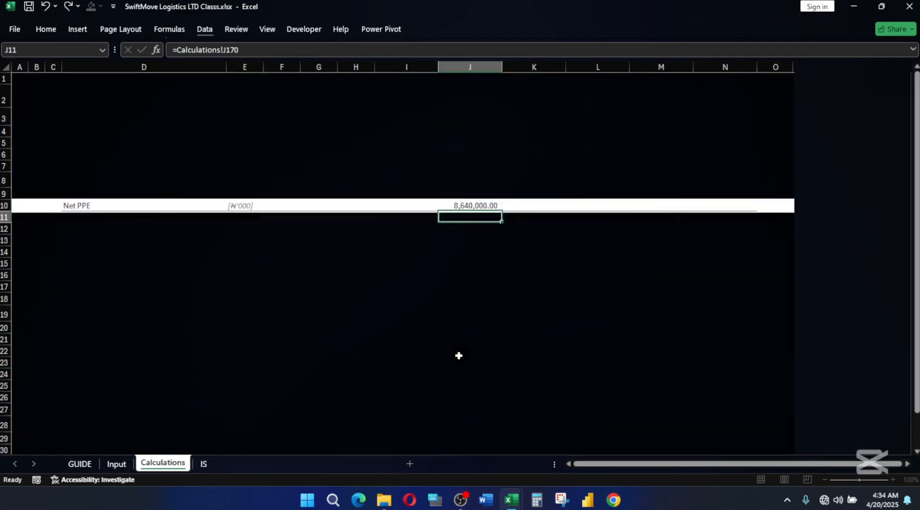
Extend the Net PPE formula in J10 to =Calculations!J170/Divisor and AutoSum the 2025F Total NCA in J11.
left_click(480, 204)
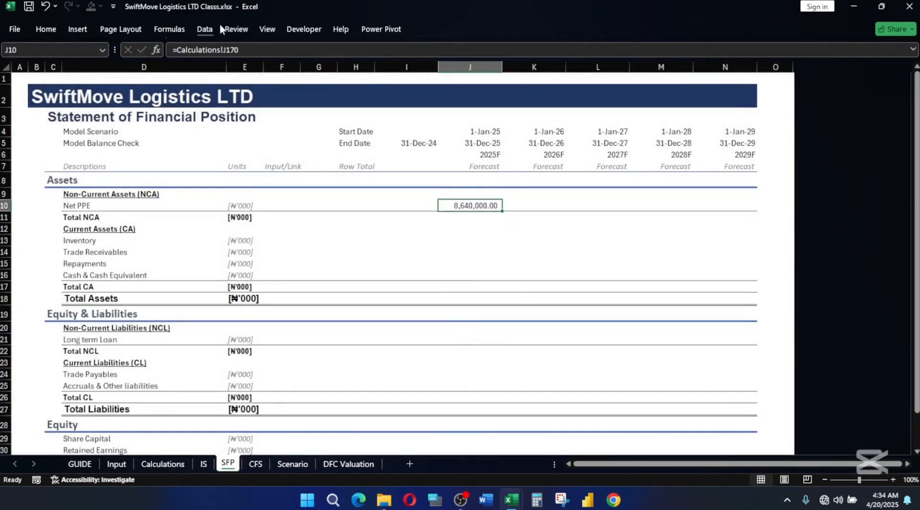
left_click(244, 45)
type("/Divisor")
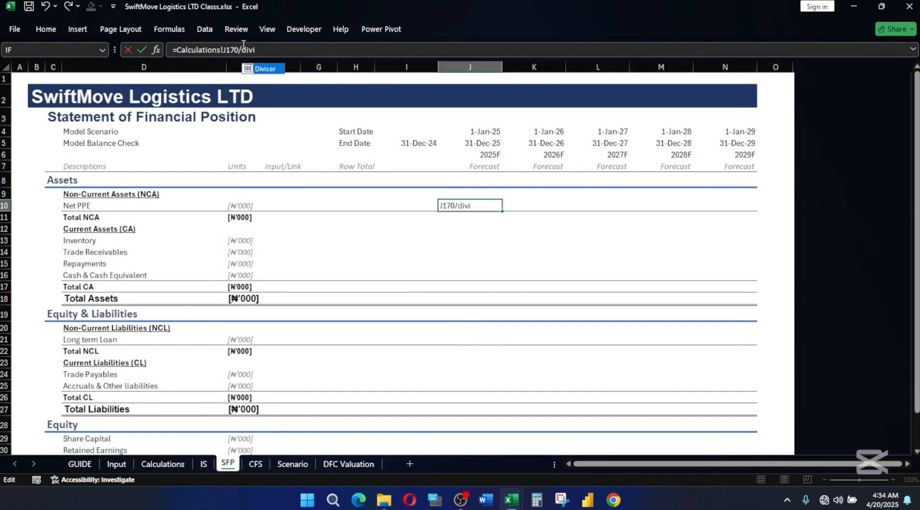
key("Return")
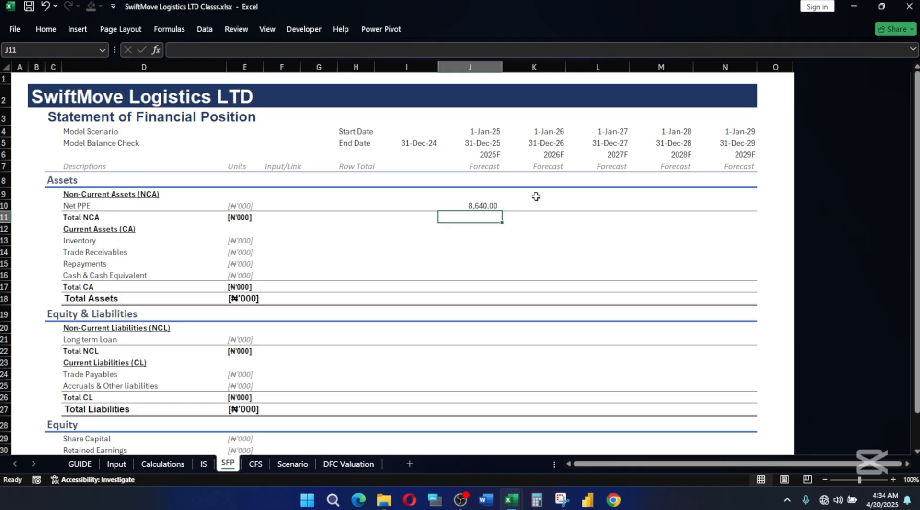
key("alt+equal")
key("Return")
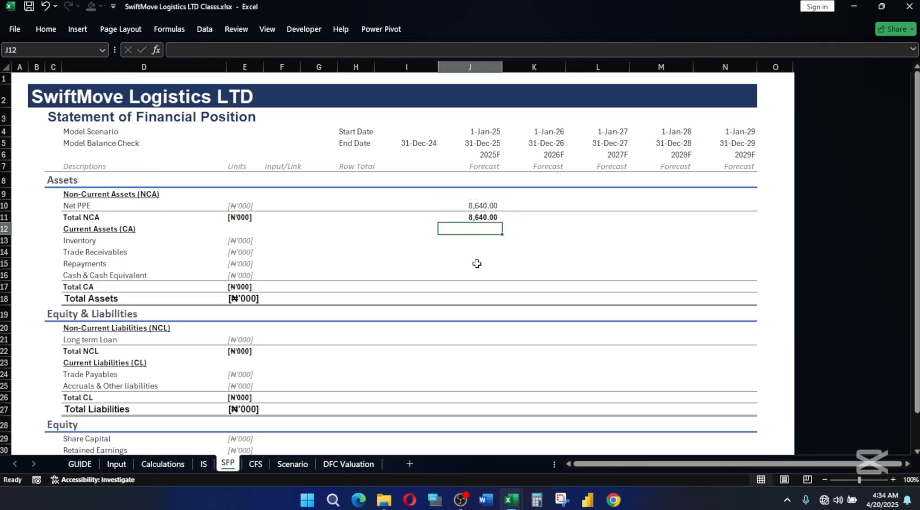
Link the 2025F Inventory cell J13 to the working capital inventory with =Calculations!J112/Divisor.
left_click(478, 237)
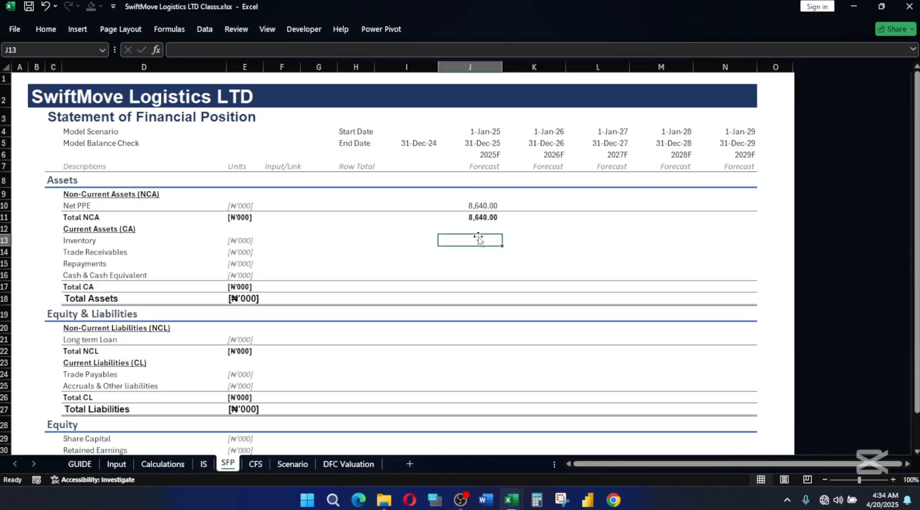
type("=")
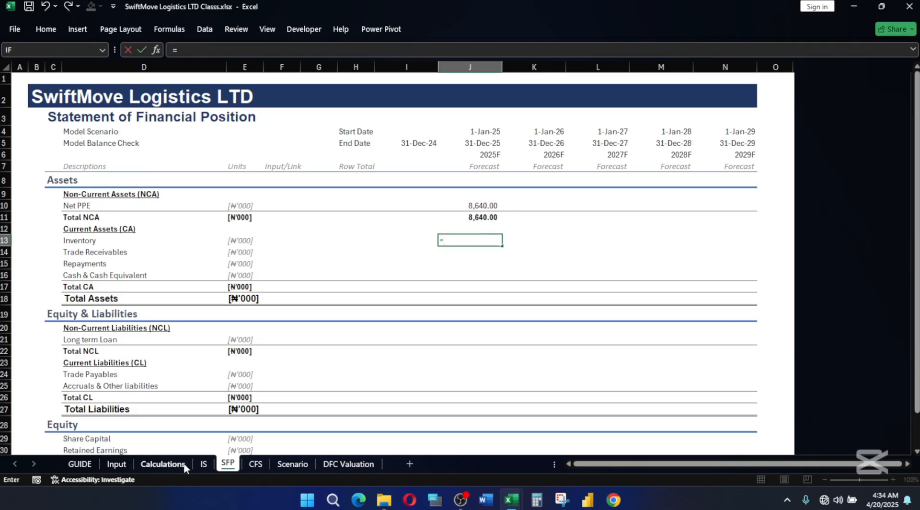
left_click(162, 463)
scroll(567, 296, "down", 1)
scroll(567, 297, "up", 14)
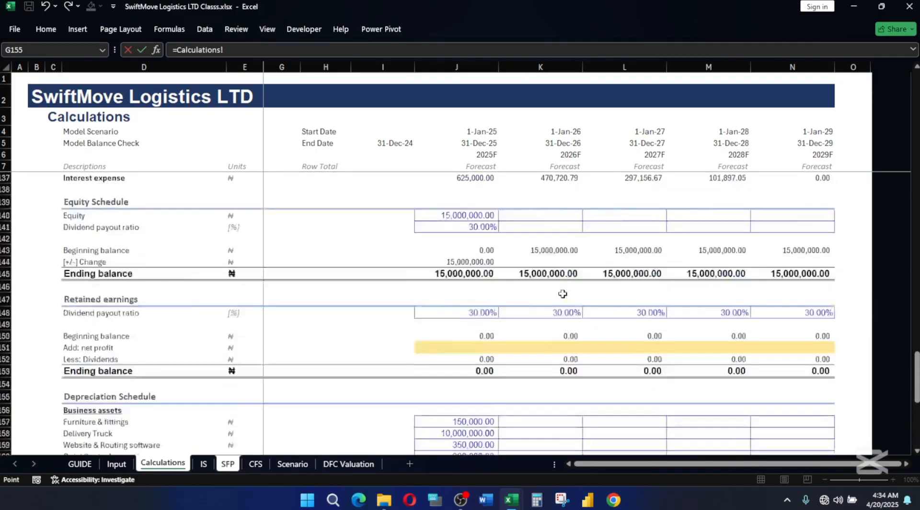
scroll(547, 298, "up", 9)
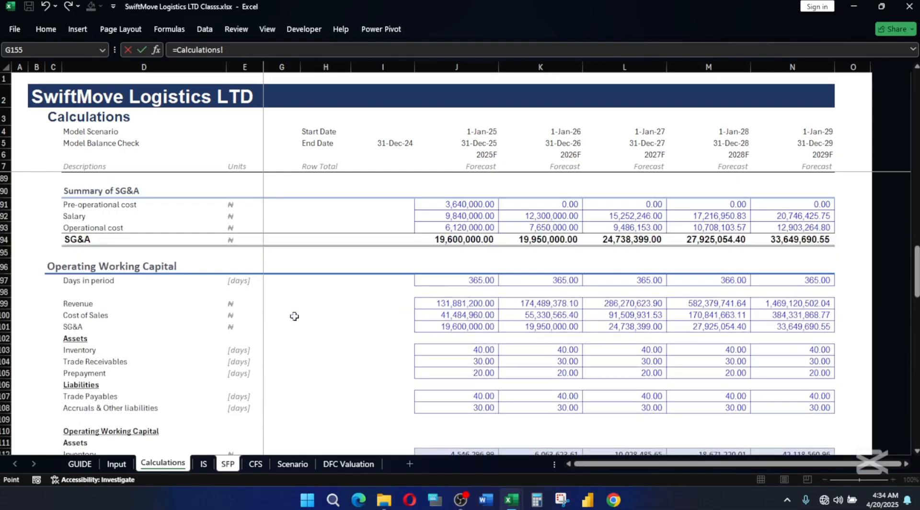
scroll(542, 319, "down", 3)
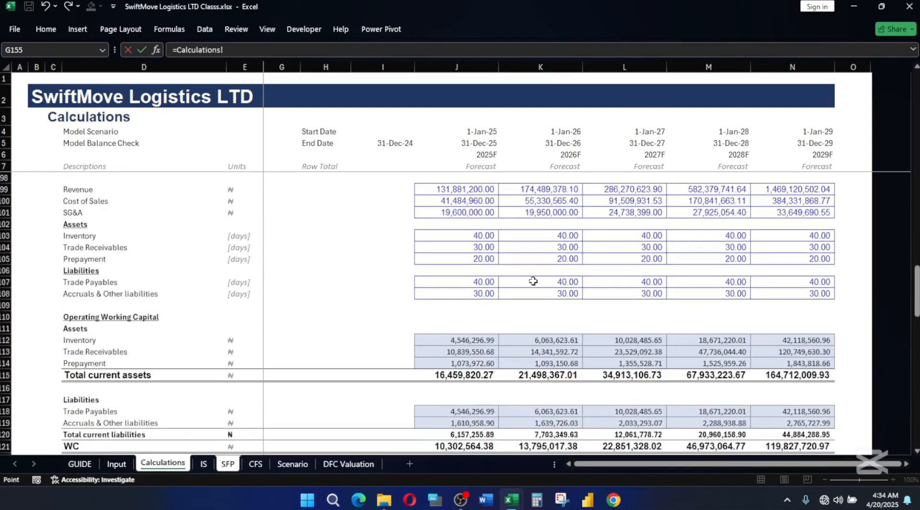
left_click(479, 339)
type("/Divisor")
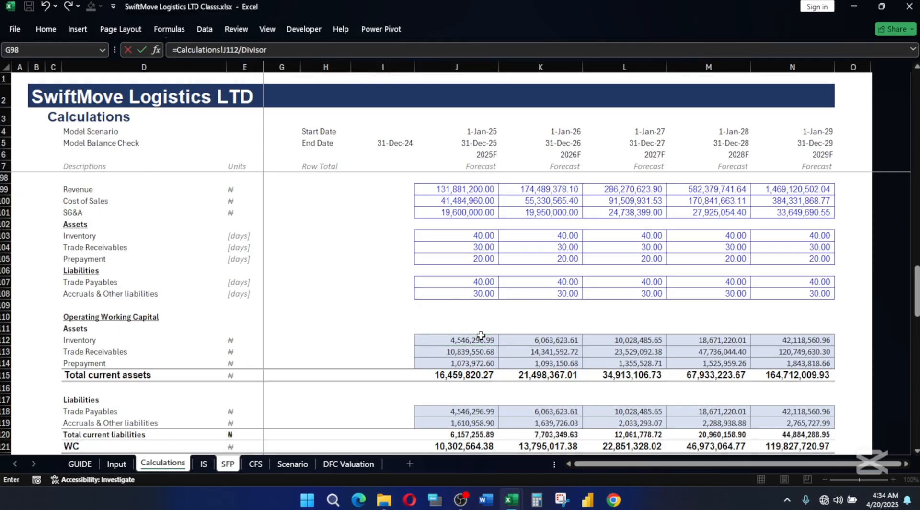
key("Return")
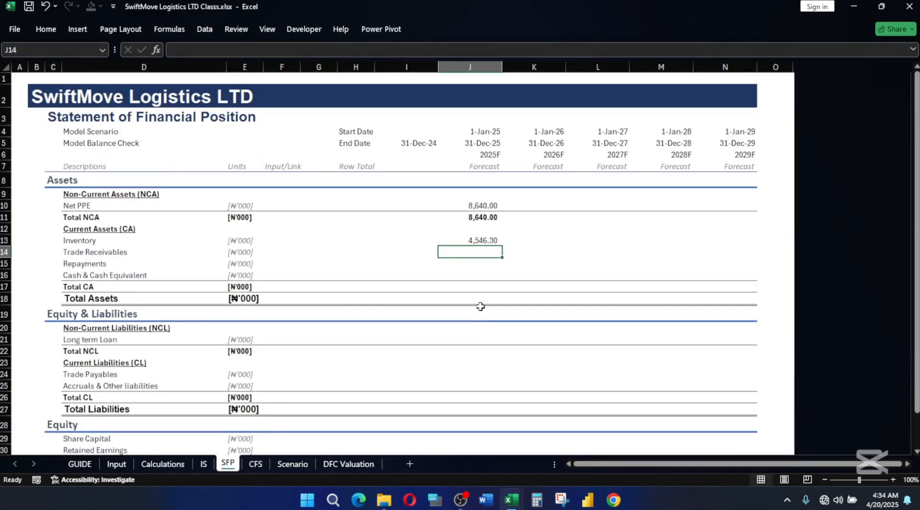
Fill the Inventory formula from J13 down through Trade Receivables and Repayments, J14:J15, and select the Cash & Cash Equivalent cells J16:N16.
key("Up")
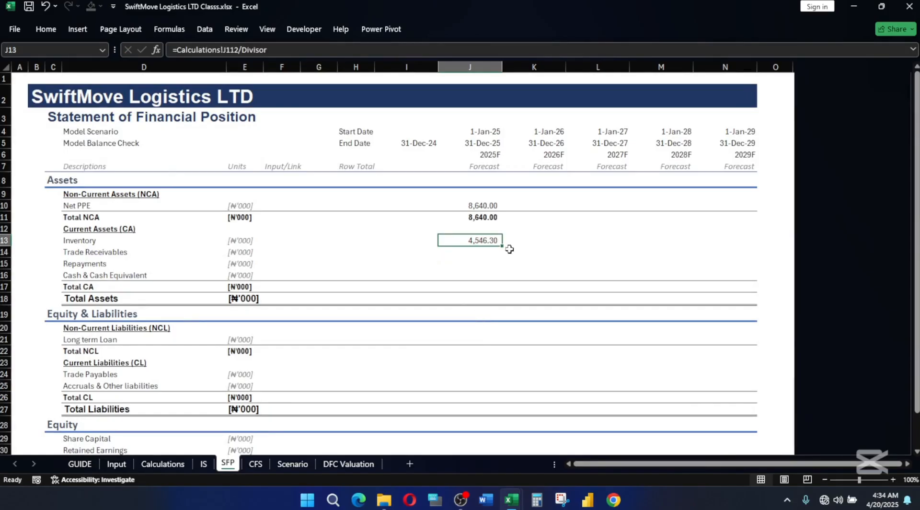
left_click_drag(503, 246, 729, 273)
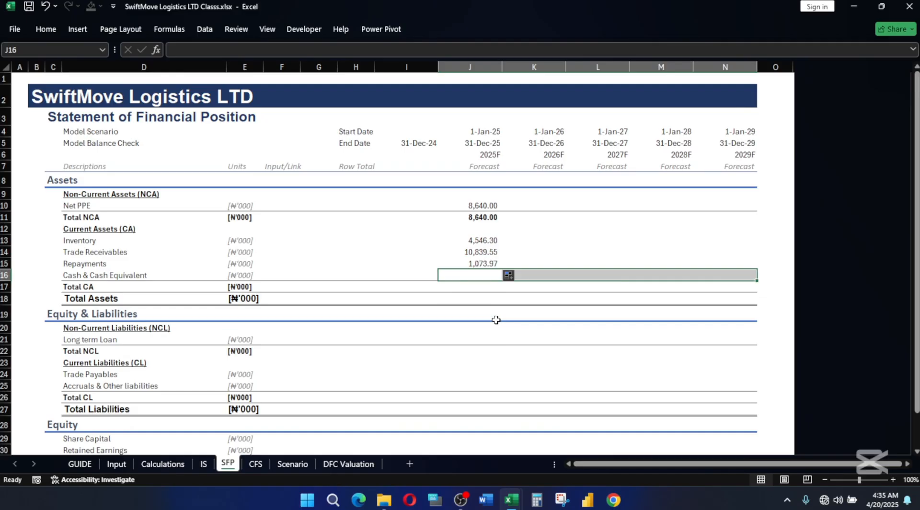
Shade the Cash & Cash Equivalent cells J16:N16 light gold and AutoSum the 2025F Total CA in J17.
left_click(46, 29)
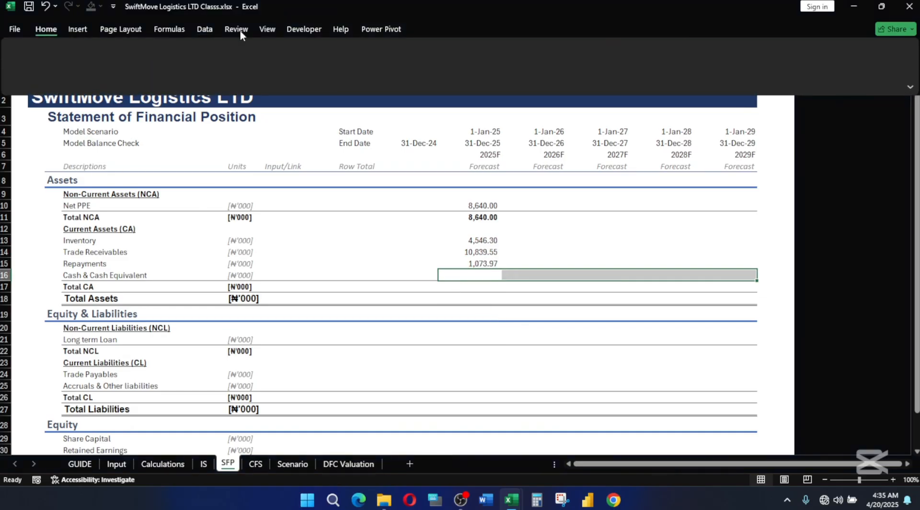
left_click(195, 71)
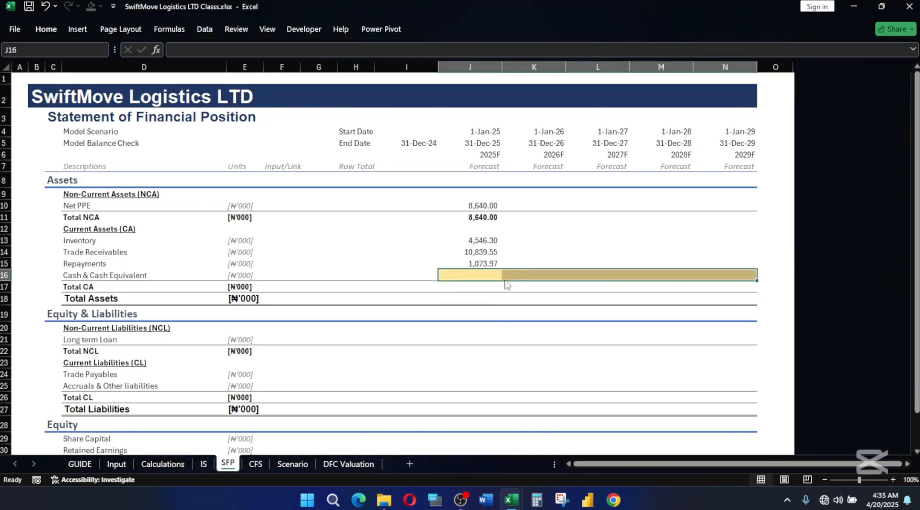
left_click(468, 285)
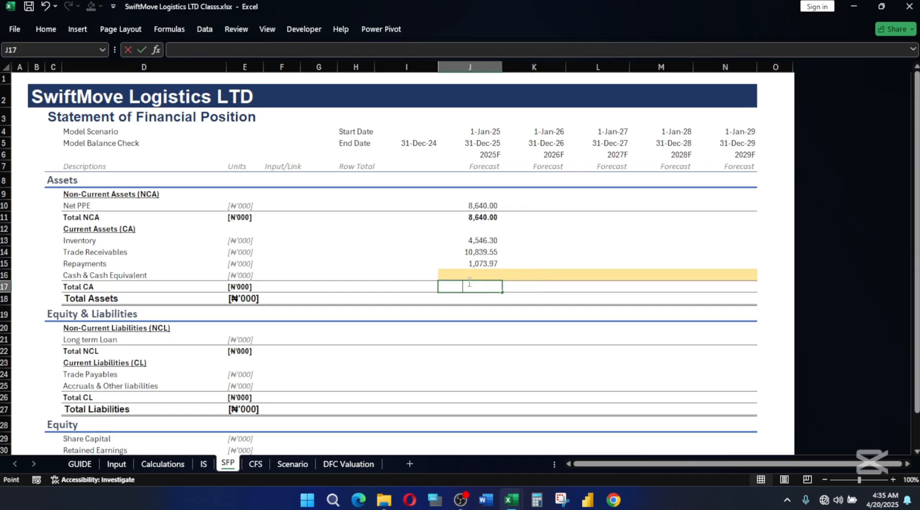
key("alt+equal")
key("Return")
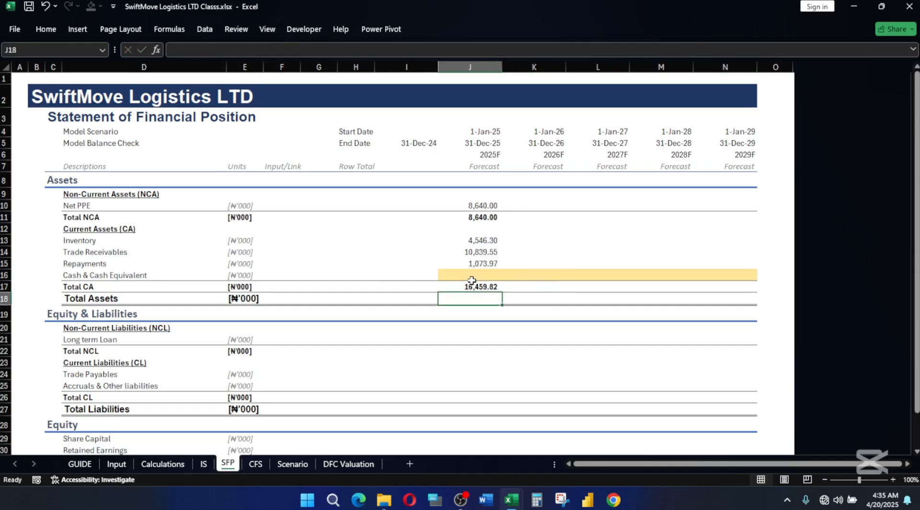
Calculate the 2025F Total Assets in J18 as Total NCA plus Total CA with =J11+J17.
type("=")
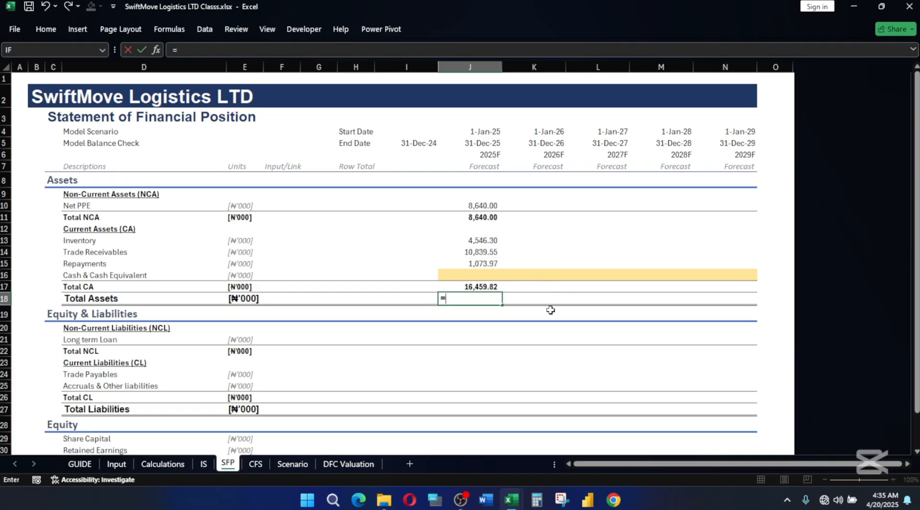
left_click(486, 214)
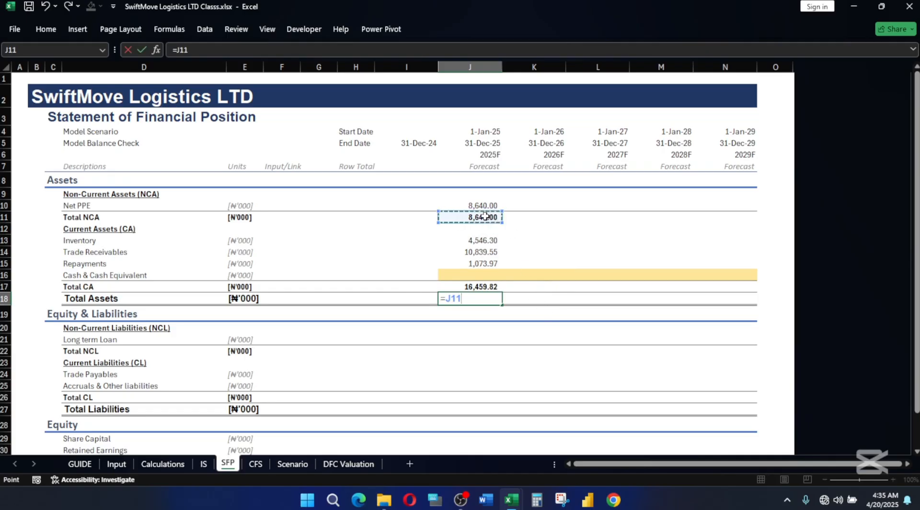
type("+")
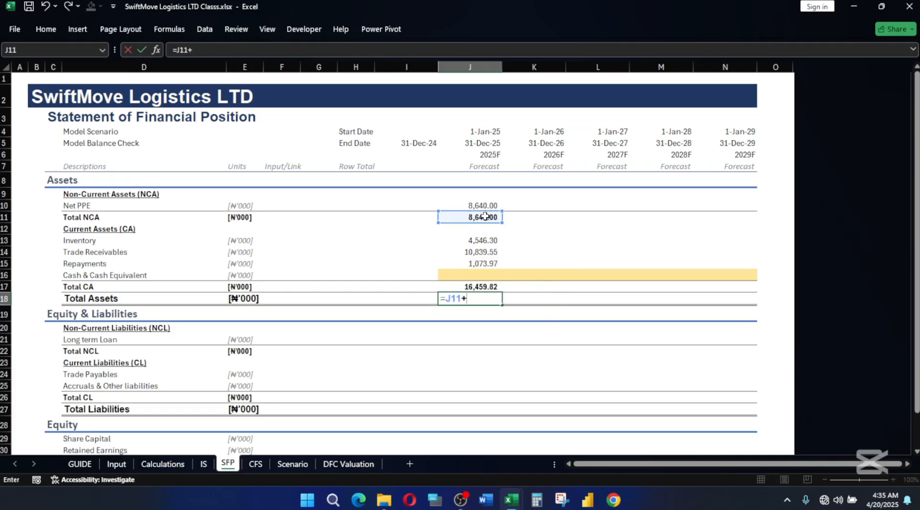
left_click(489, 284)
key("Return")
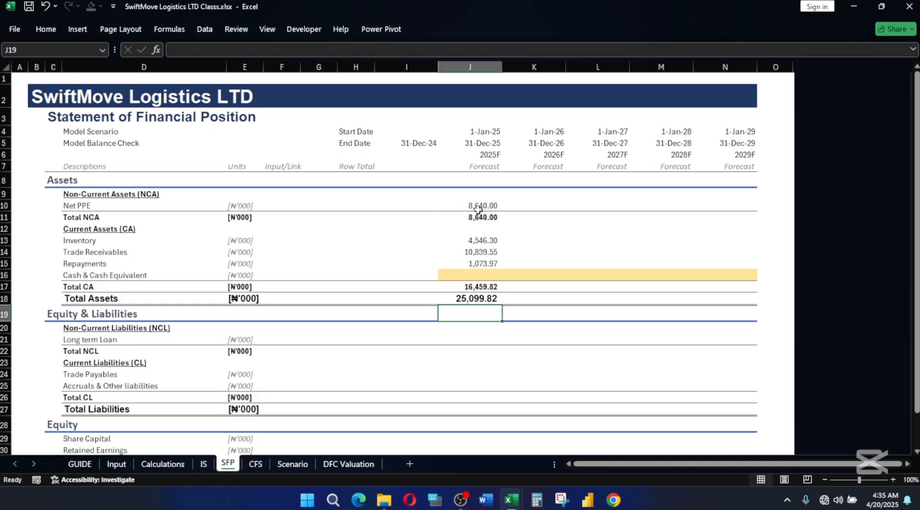
Fill the 2025F asset formulas in J10:J18 across the forecast years through 2029F in column N.
left_click_drag(478, 209, 478, 295)
key("shift+Right")
key("shift+Right")
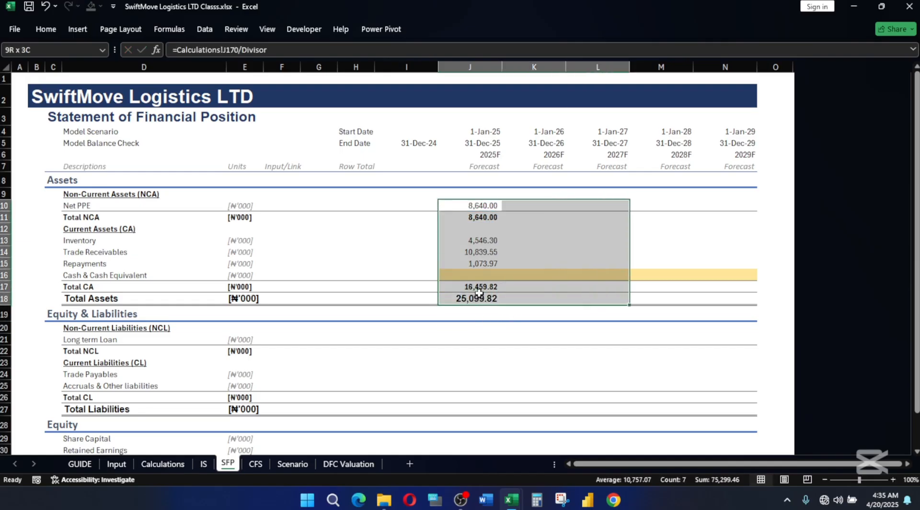
key("shift+Right")
key("shift+Right")
key("ctrl+r")
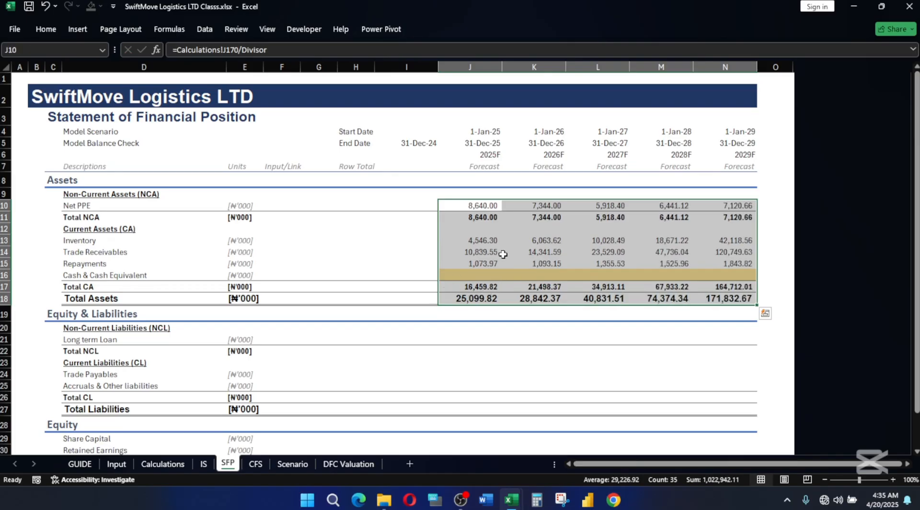
Link the 2025F Long term Loan cell J21 to the Loan Schedule ending balance with =Calculations!J135.
left_click(455, 330)
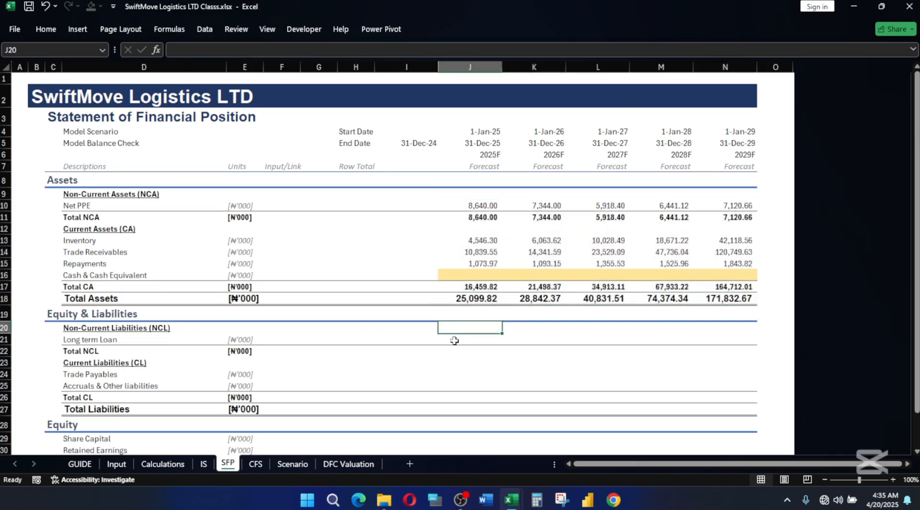
left_click(460, 339)
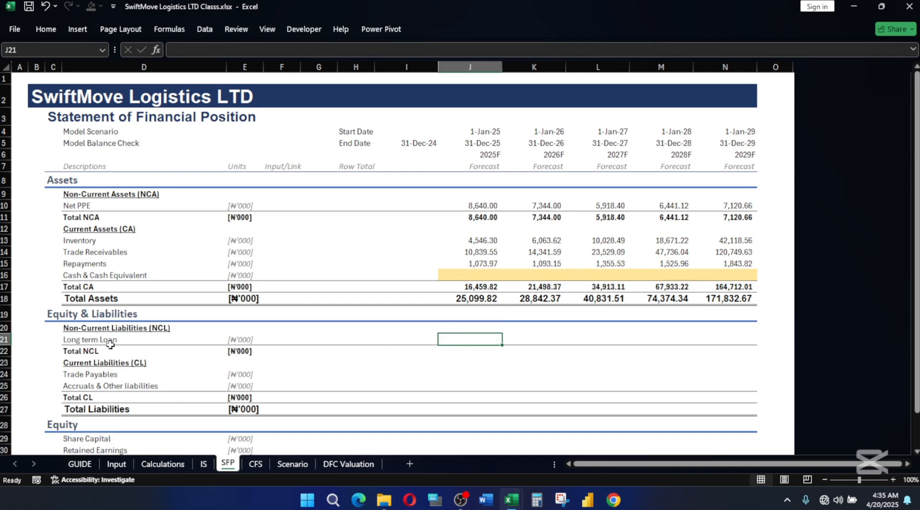
left_click(76, 336)
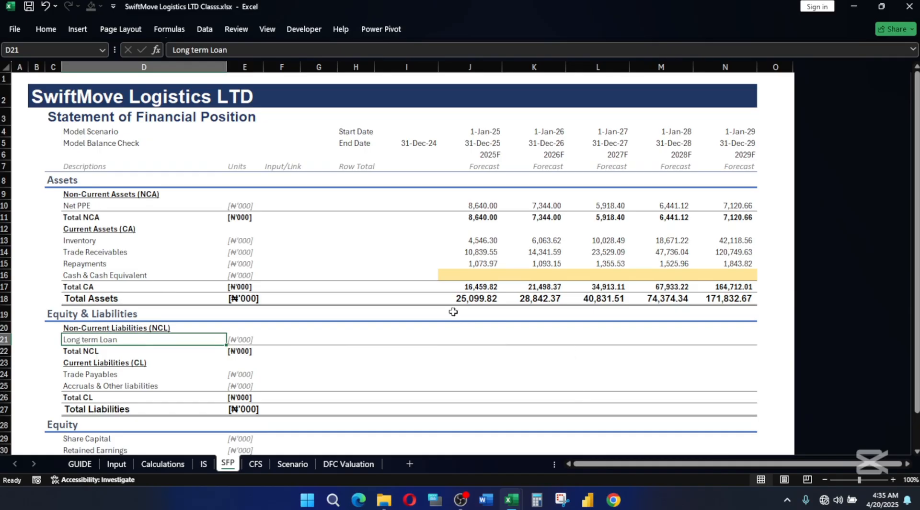
left_click(477, 338)
type("=")
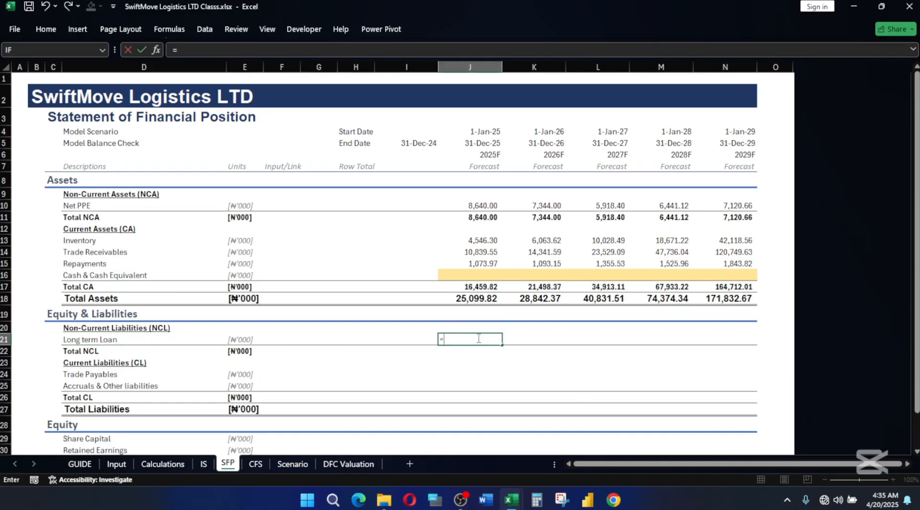
left_click(163, 464)
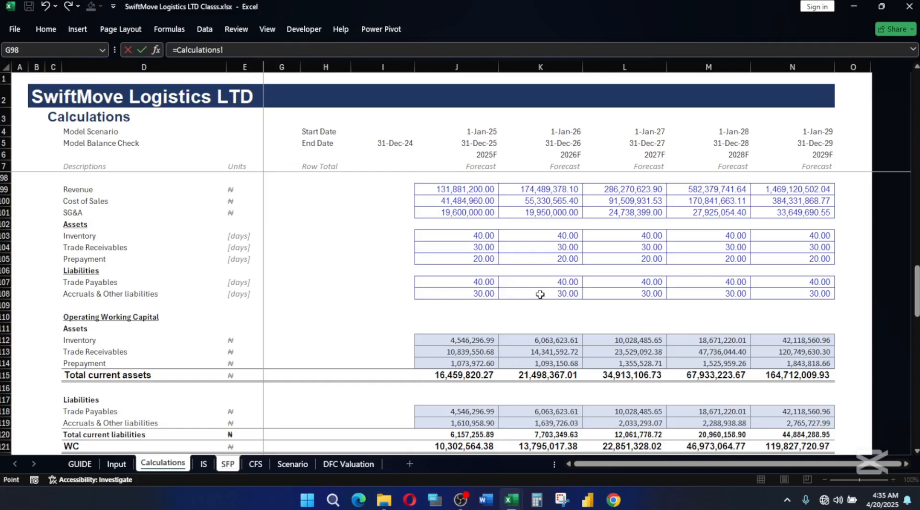
scroll(540, 294, "down", 14)
scroll(554, 315, "down", 1)
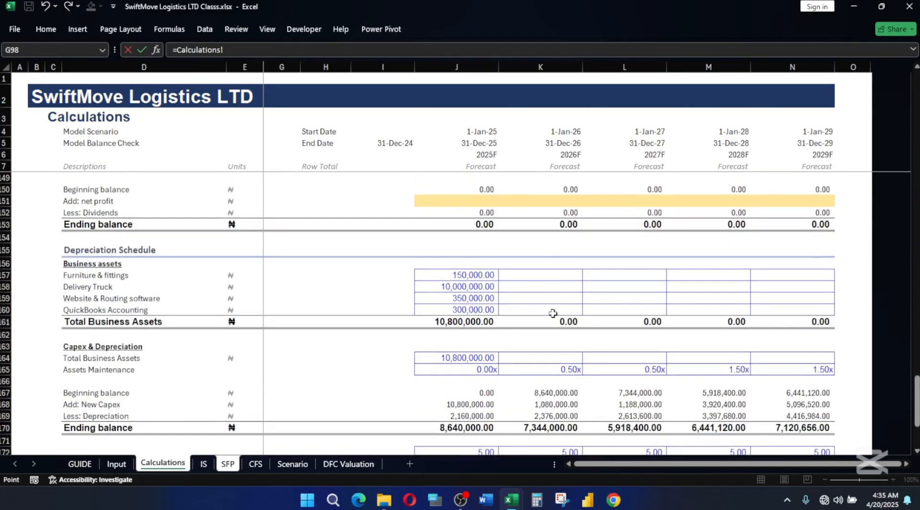
scroll(547, 312, "up", 9)
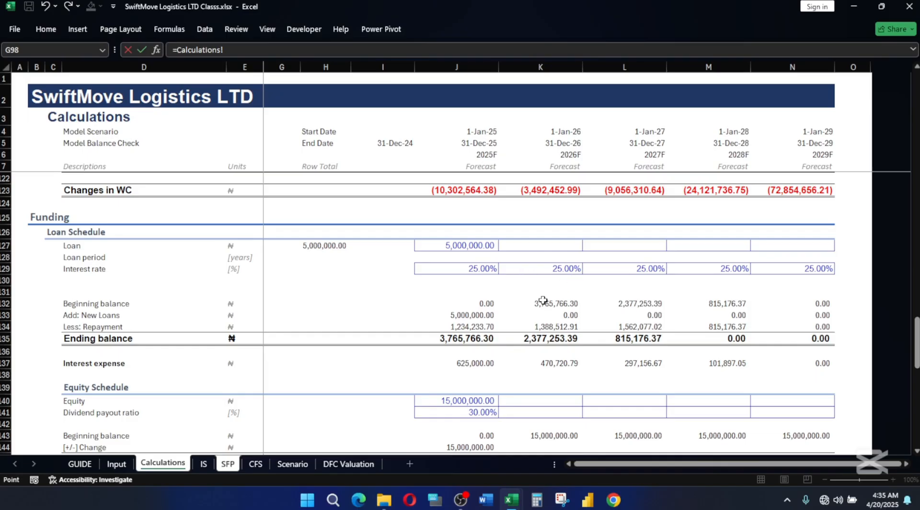
left_click(473, 339)
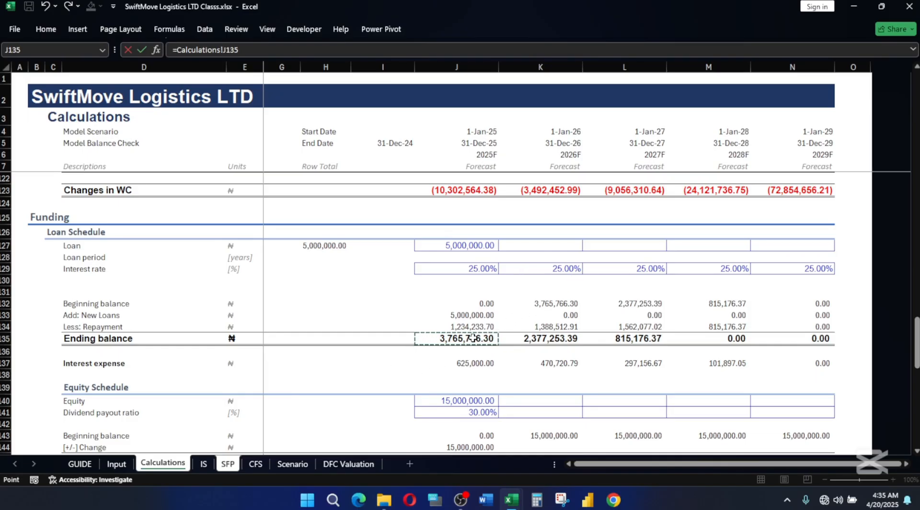
Extend the Long term Loan formula in J21 to =Calculations!J135/Divisor and AutoSum the 2025F Total NCL in J22.
type("/di")
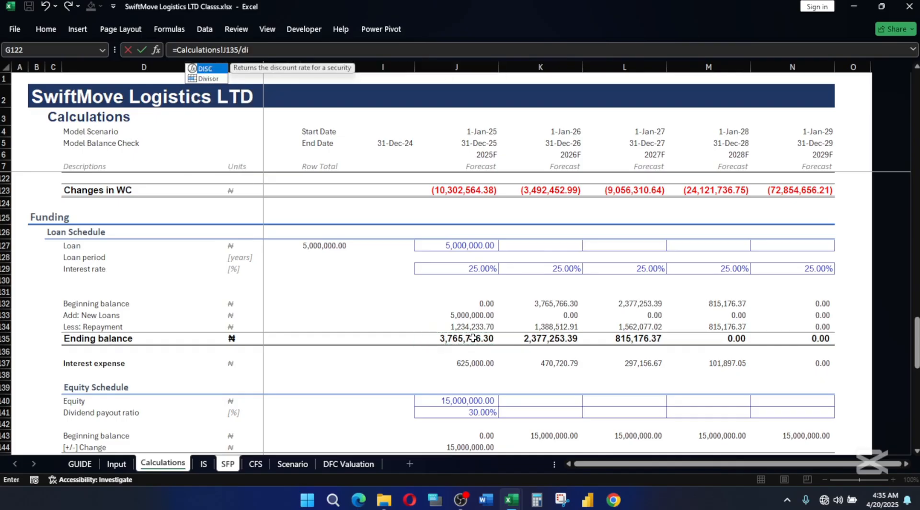
key("Down")
key("Tab")
key("Return")
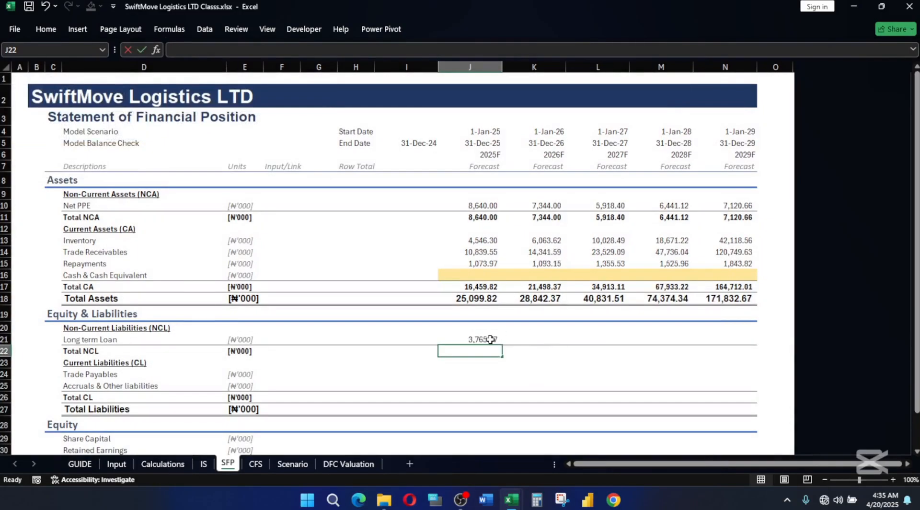
key("alt+equal")
key("Return")
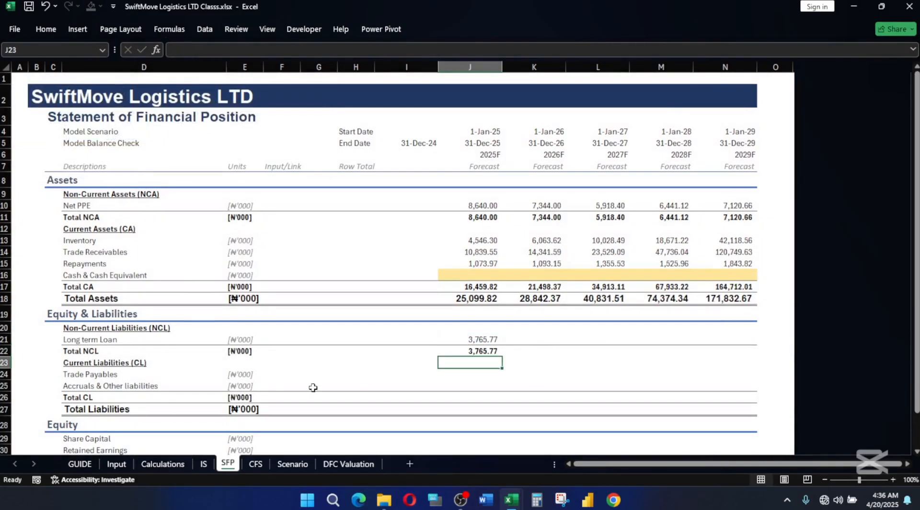
Link the 2025F Trade Payables cell J24 to the working capital trade payables with =Calculations!J118/Divisor.
left_click(469, 372)
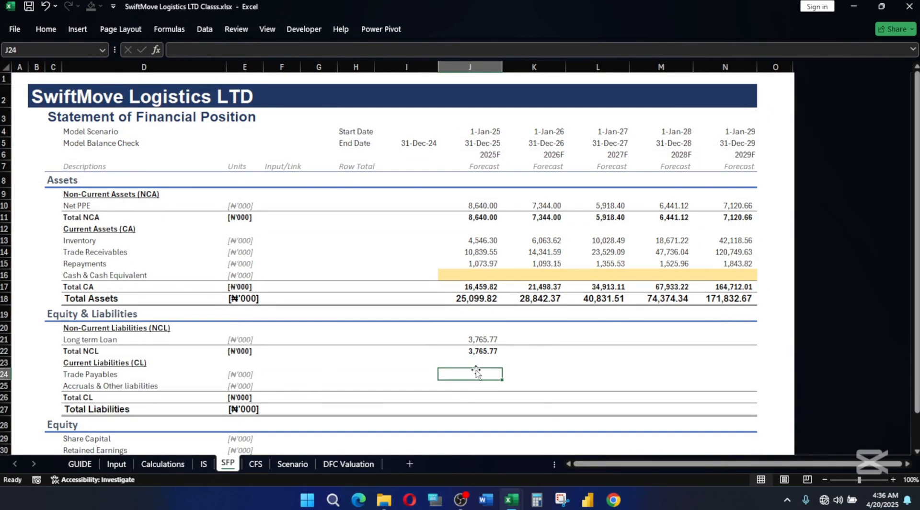
type("=")
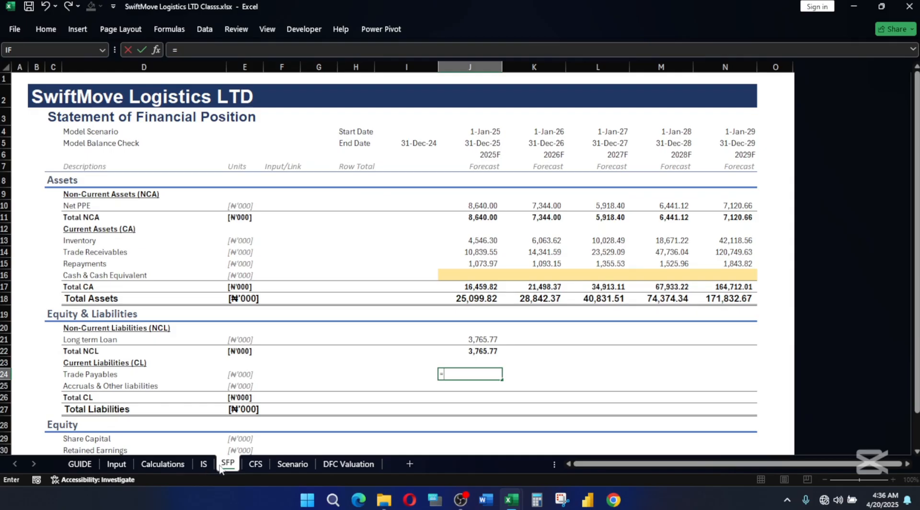
left_click(162, 464)
scroll(647, 270, "down", 15)
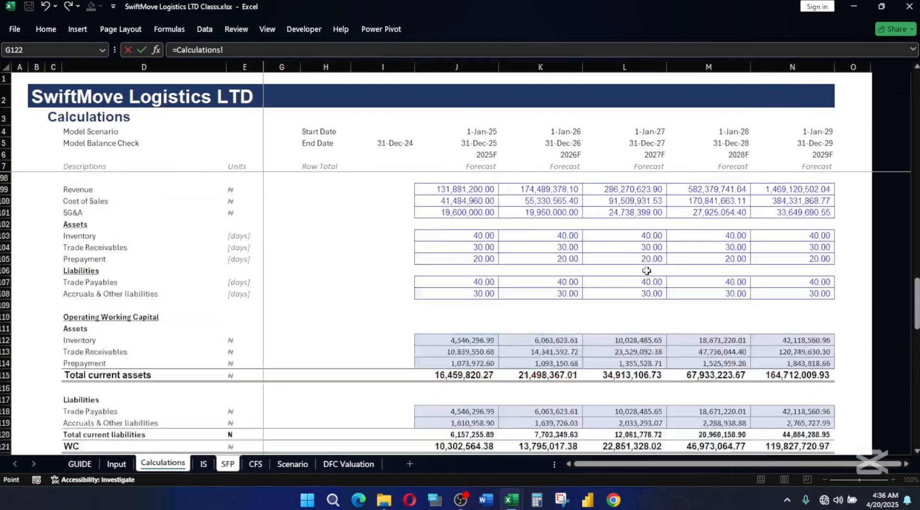
scroll(647, 270, "up", 2)
scroll(647, 271, "down", 4)
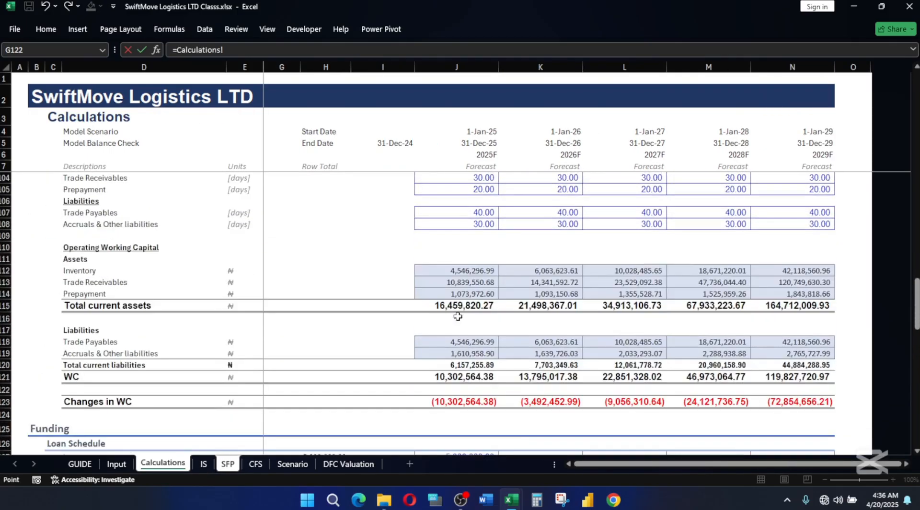
left_click(466, 345)
type("/di")
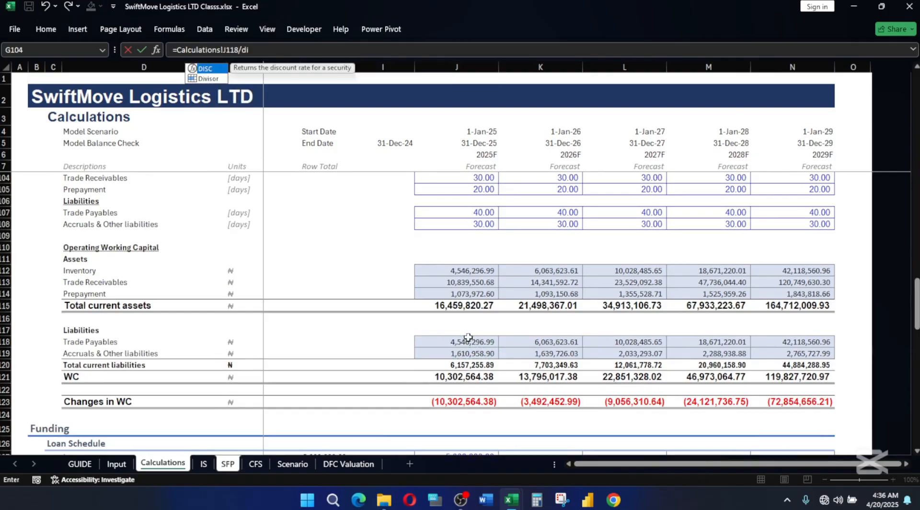
key("Down")
key("Tab")
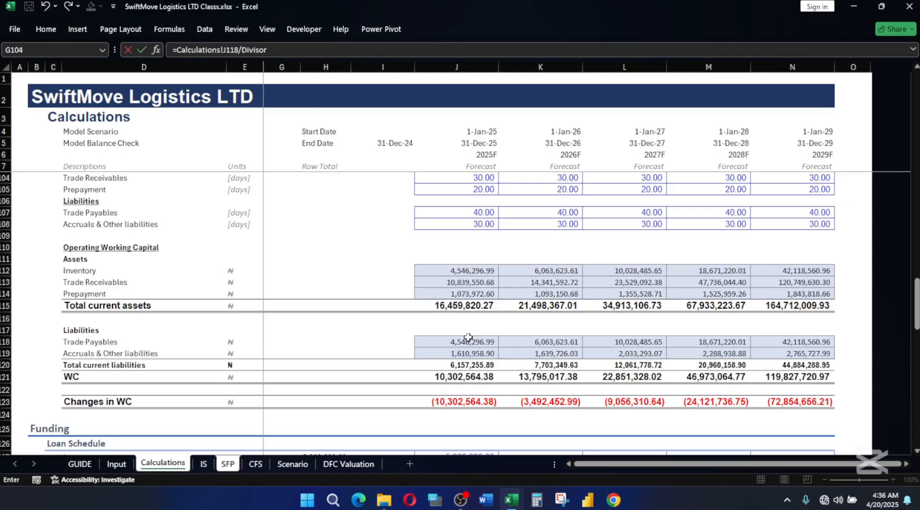
key("Return")
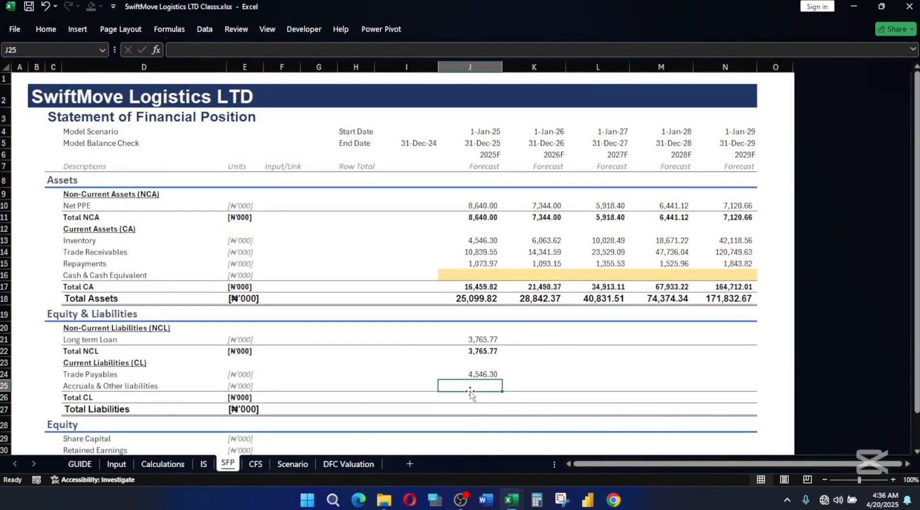
Fill the Trade Payables formula down to Accruals & Other liabilities in J25 and AutoSum J24:J25 as Total CL in J26.
key("ctrl+d")
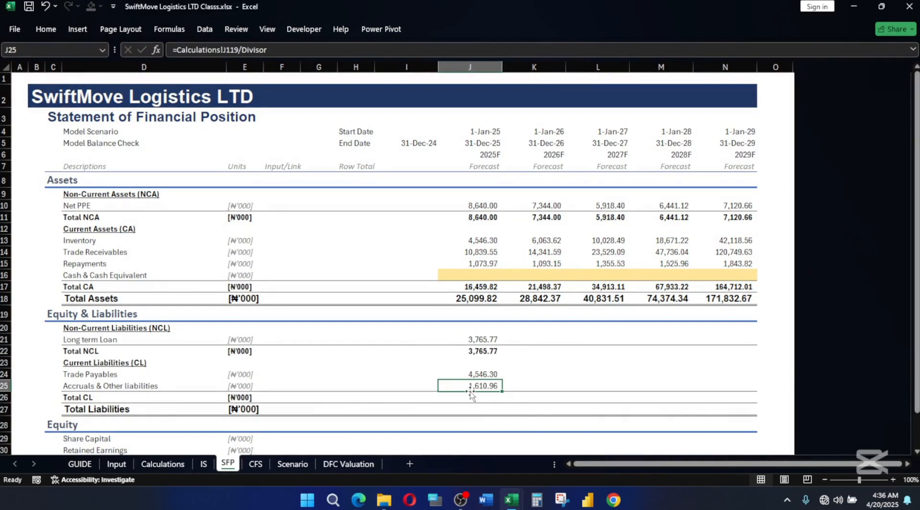
left_click(488, 396)
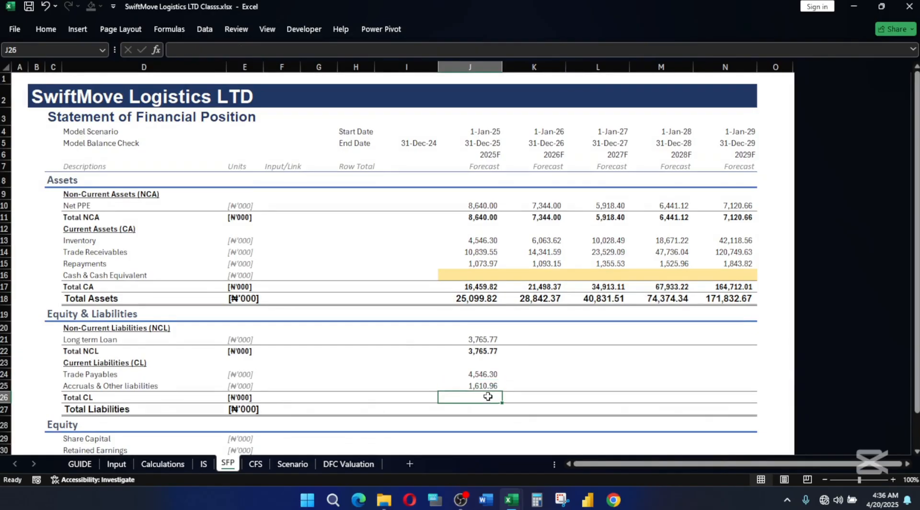
key("alt")
key("alt+equal")
key("alt+equal")
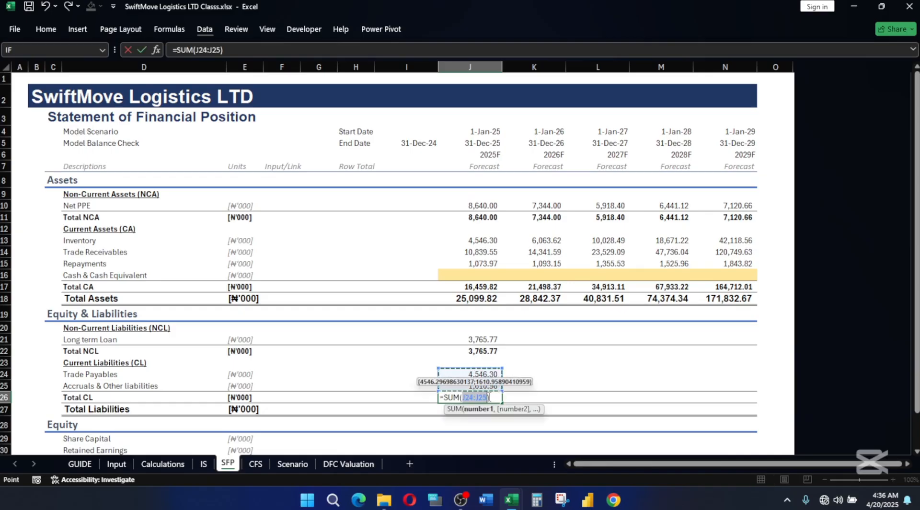
key("Return")
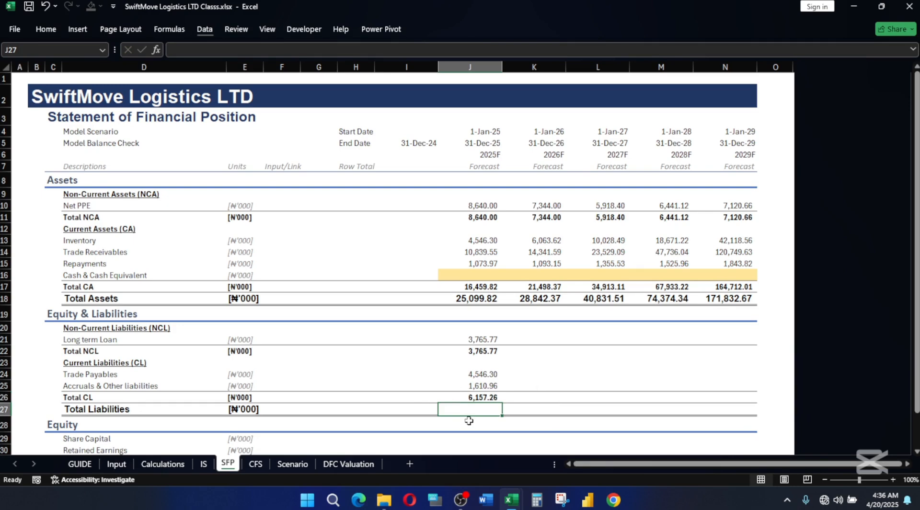
Calculate the 2025F Total Liabilities in J27 as Total NCL plus Total CL with =J22+J26.
type("=")
left_click(482, 350)
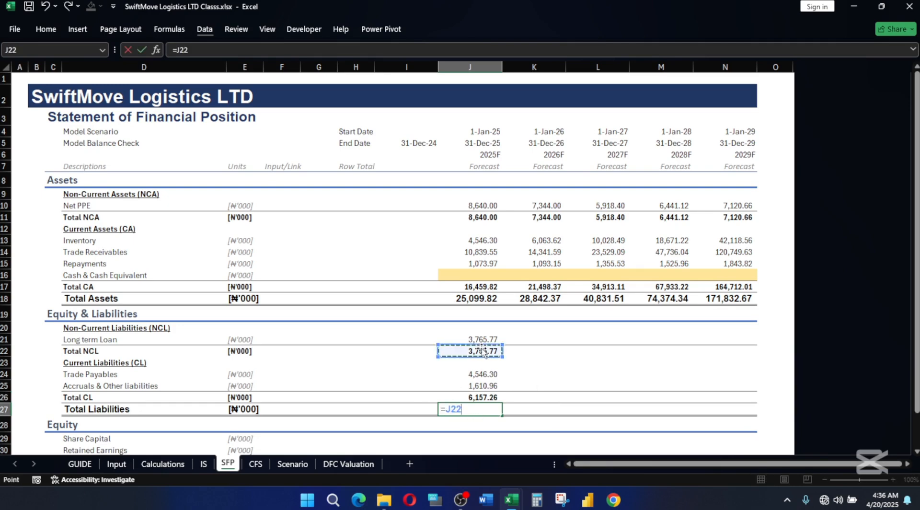
type("+")
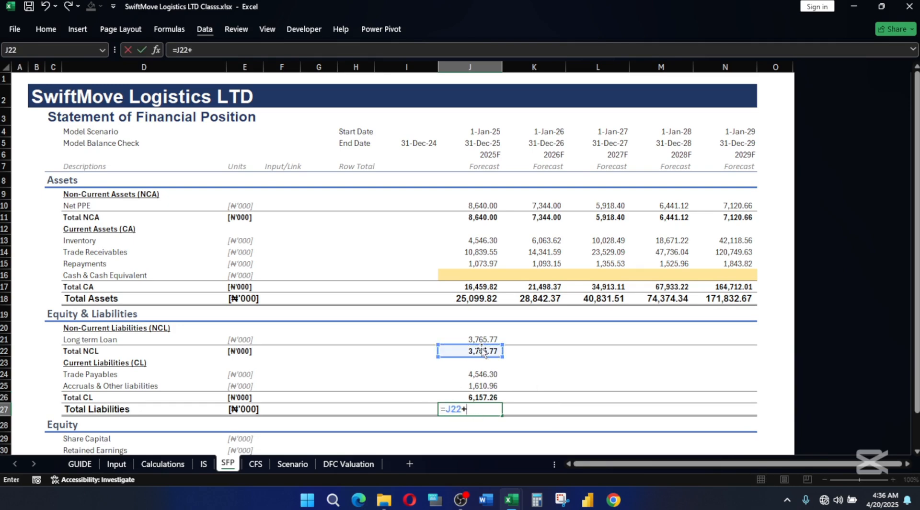
left_click(480, 396)
key("Return")
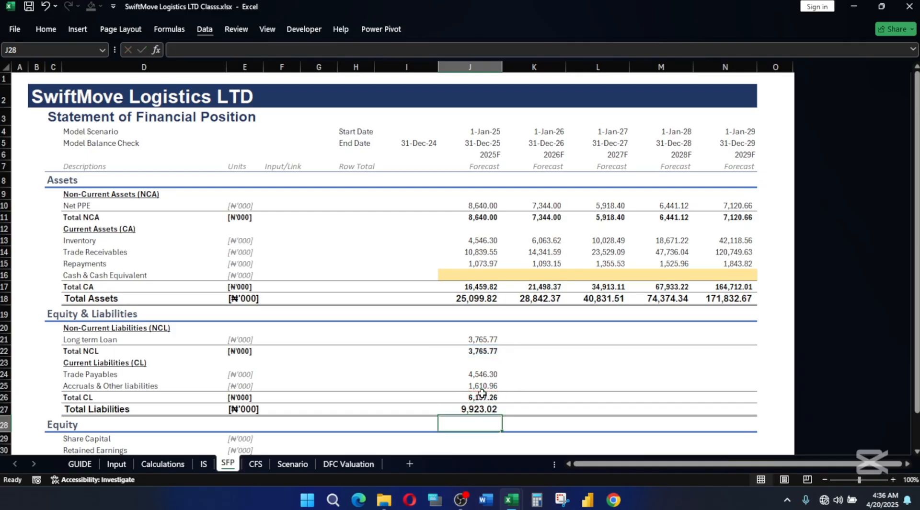
Fill the 2025F liabilities formulas in J21:J27 across the remaining forecast years through 2029F in column N.
mouse_move(473, 338)
left_mouse_down()
mouse_move(479, 412)
mouse_move(511, 424)
mouse_move(505, 360)
left_mouse_up()
key("shift+Right")
key("shift+Right")
key("shift+Right")
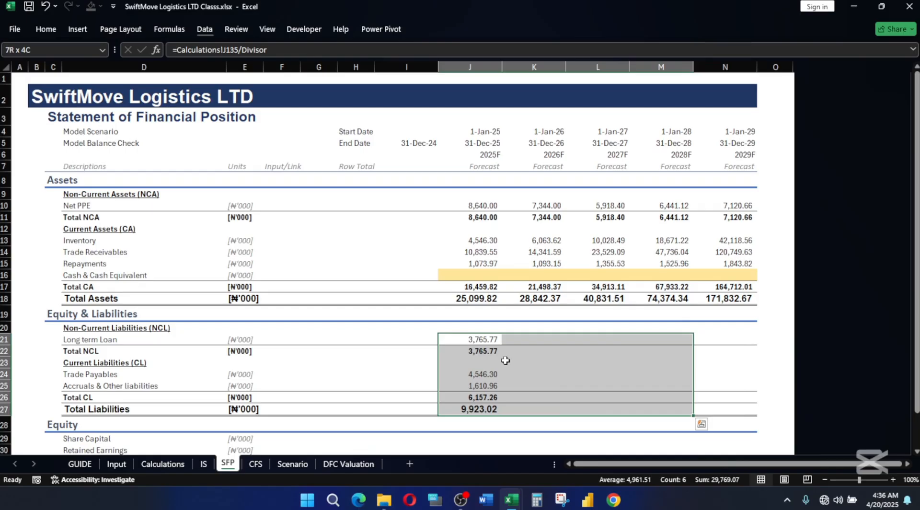
key("ctrl+r")
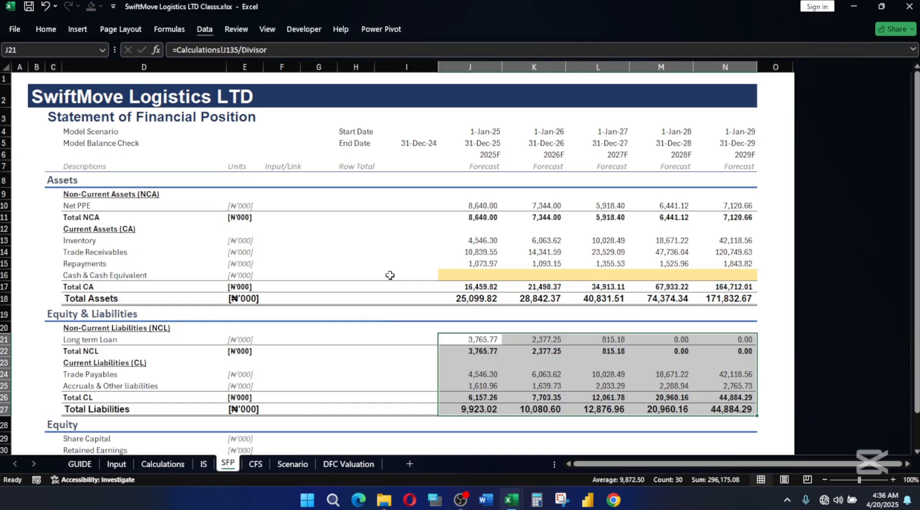
Link the 2025F Share Capital cell J29 to the Equity Schedule ending balance with =Calculations!J145.
scroll(565, 283, "down", 2)
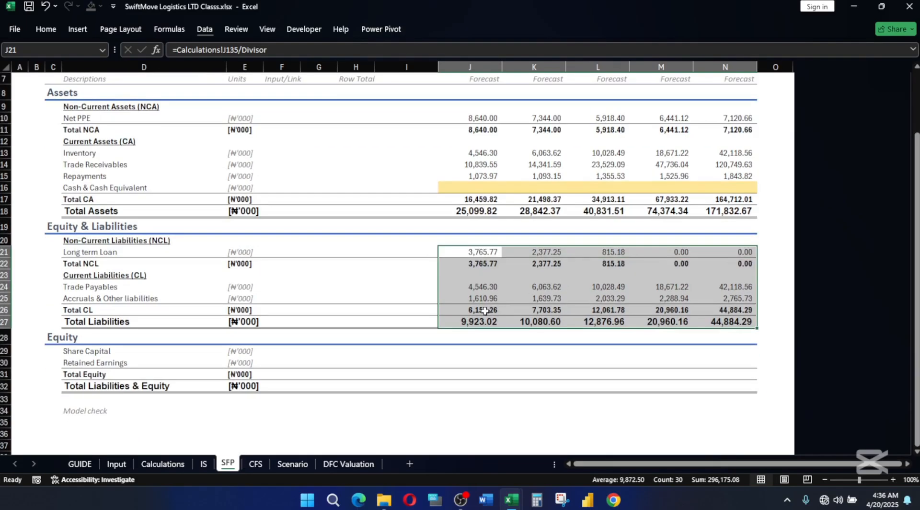
left_click(472, 339)
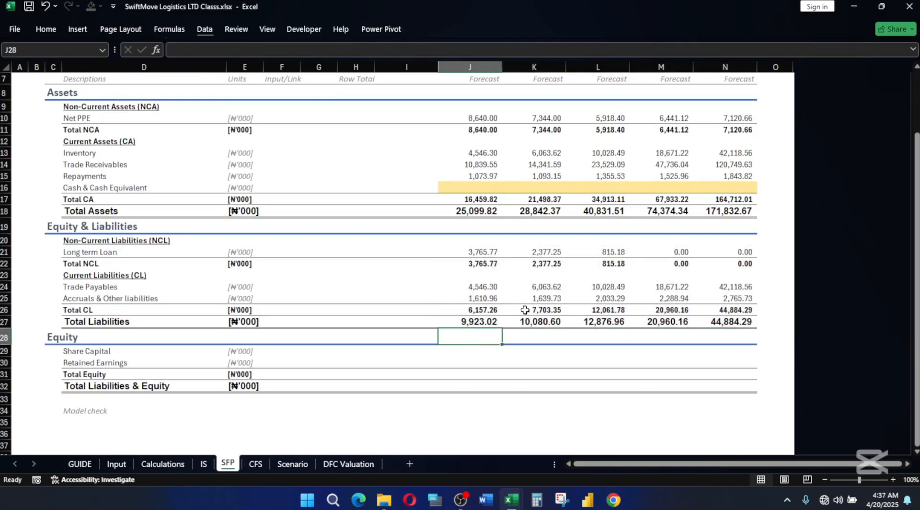
left_click(477, 349)
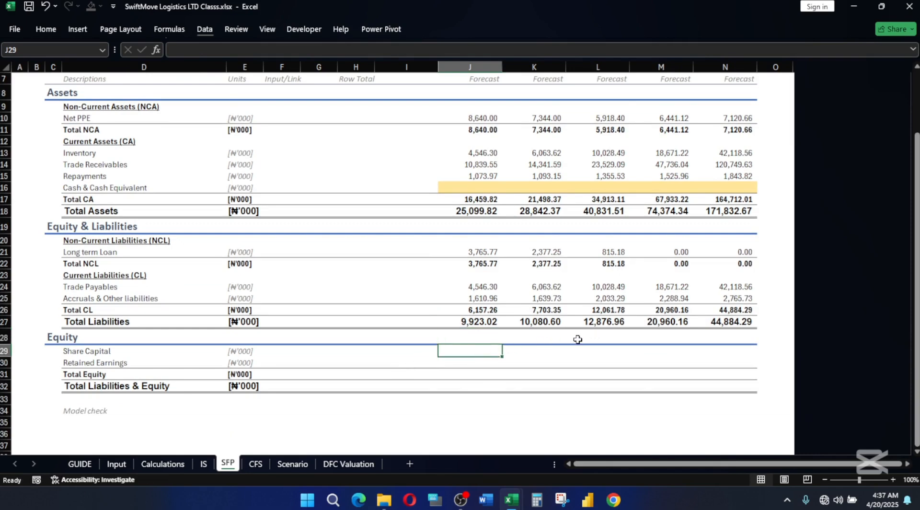
type("=")
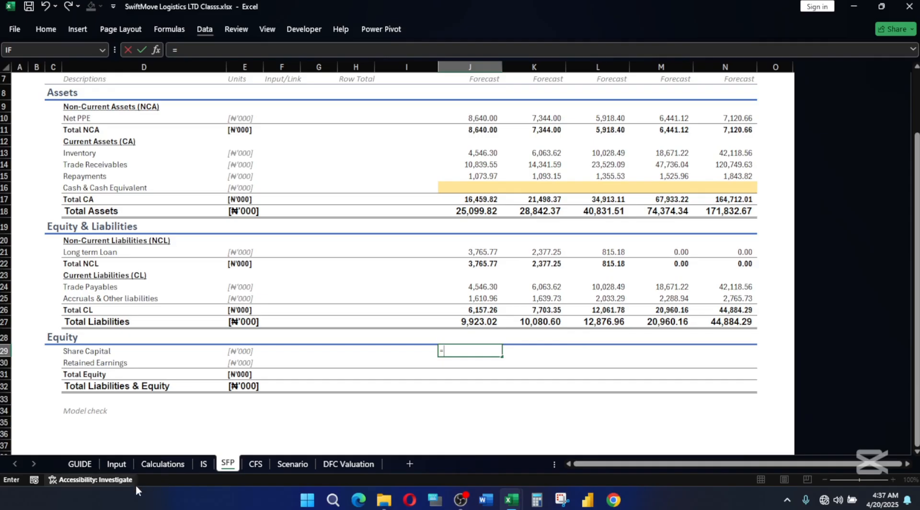
left_click(165, 463)
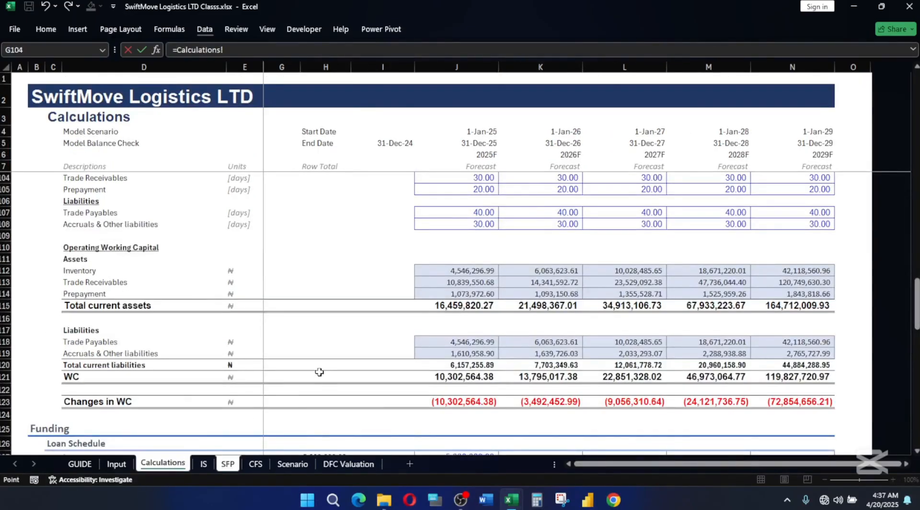
scroll(546, 339, "down", 4)
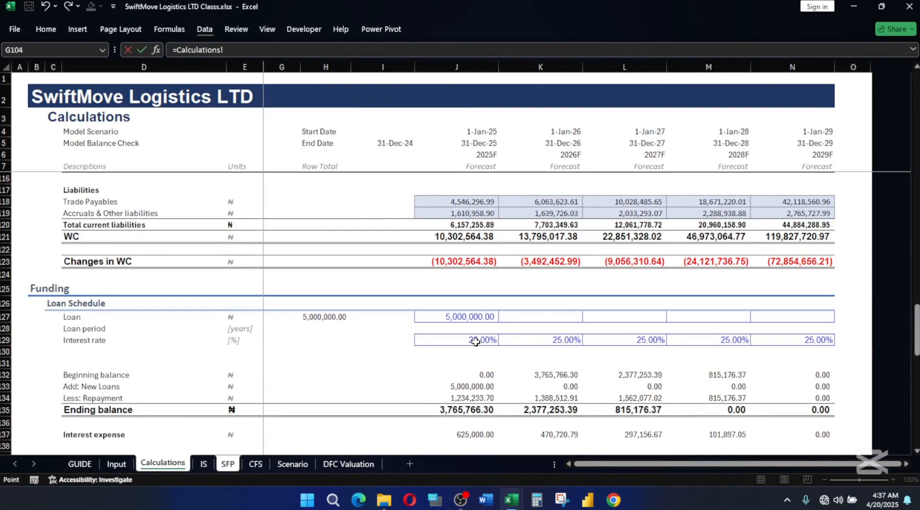
scroll(480, 339, "down", 3)
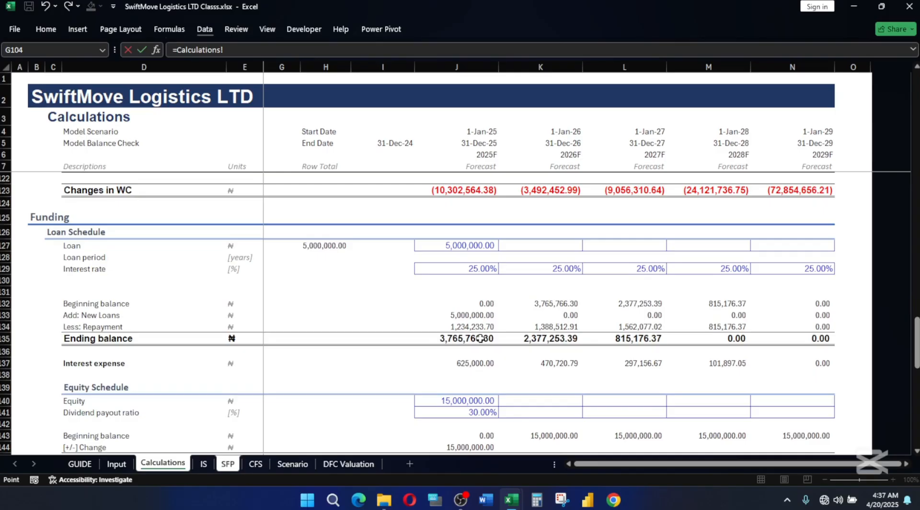
scroll(482, 346, "down", 1)
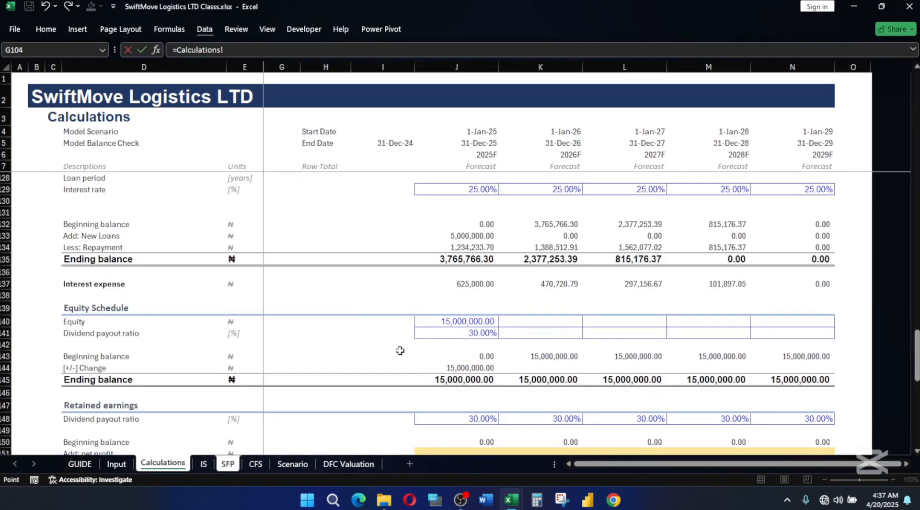
left_click(464, 380)
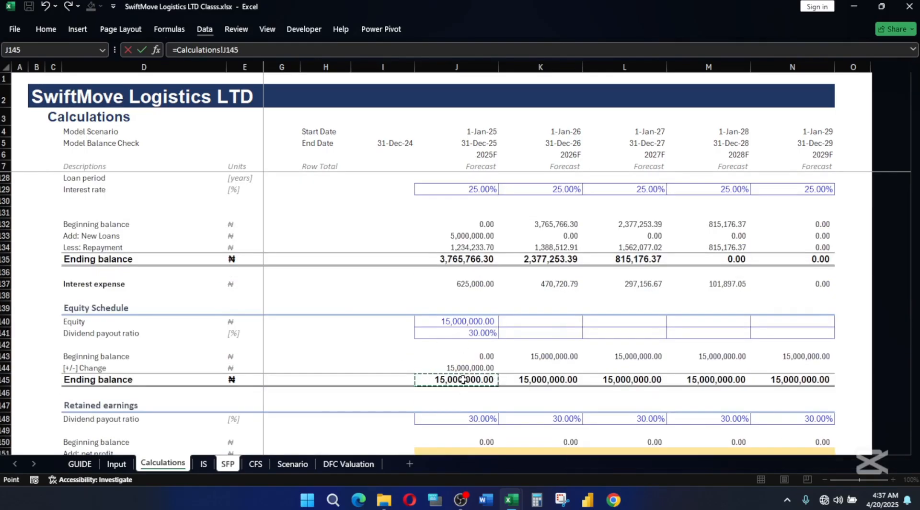
key("Return")
Convert the 2025F Share Capital link in J29 to thousands by extending it to =Calculations!J145/Divisor.
left_click(472, 349)
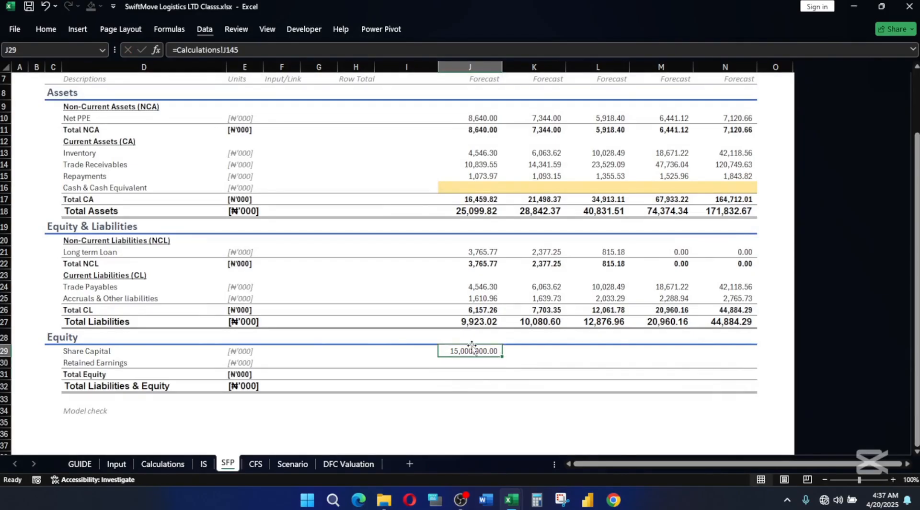
left_click(249, 49)
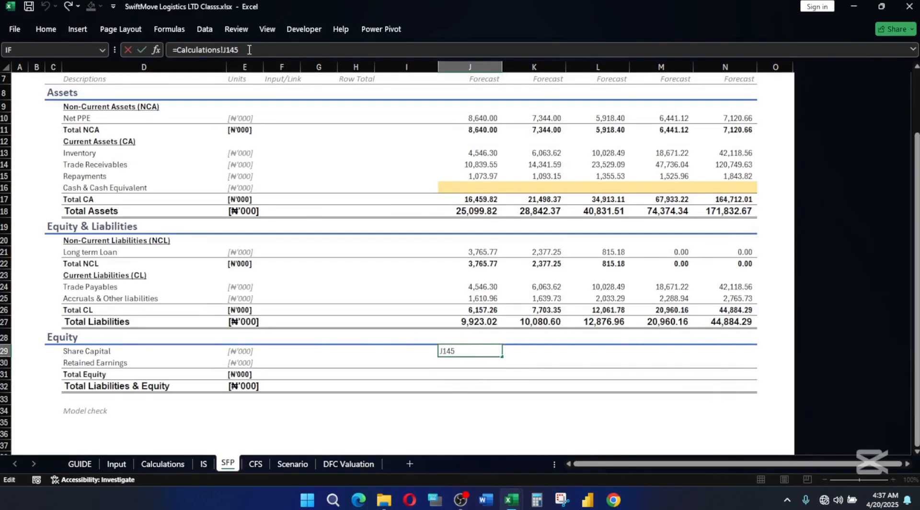
type("/Divisor")
key("Return")
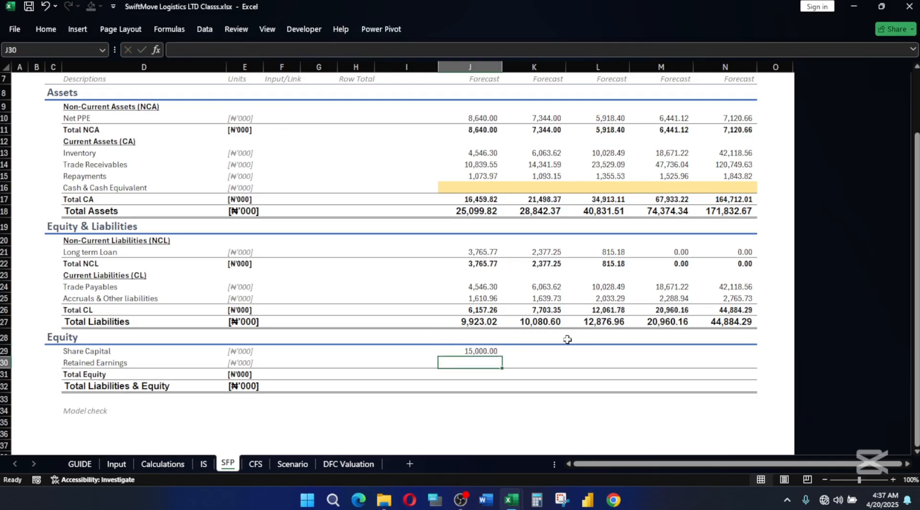
Link the 2025F Retained Earnings cell J30 to the retained earnings ending balance with =Calculations!J153/Divisor.
type("=")
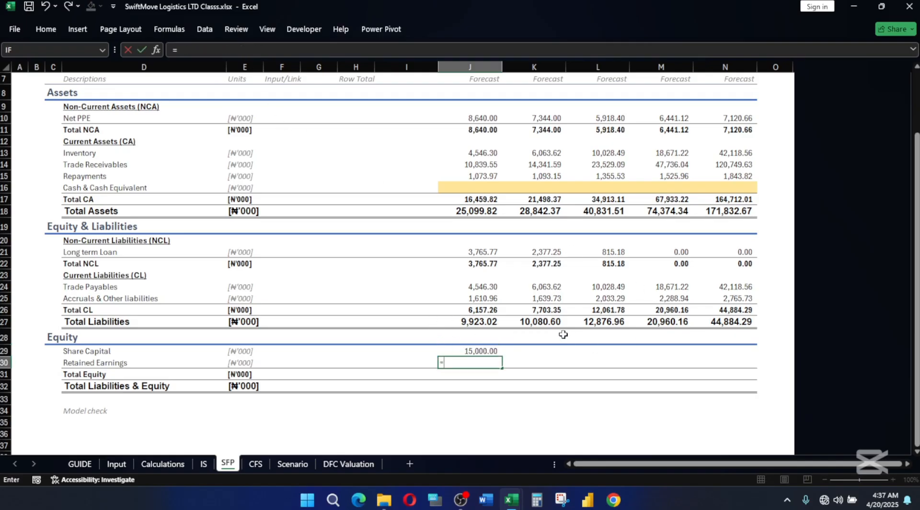
left_click(177, 465)
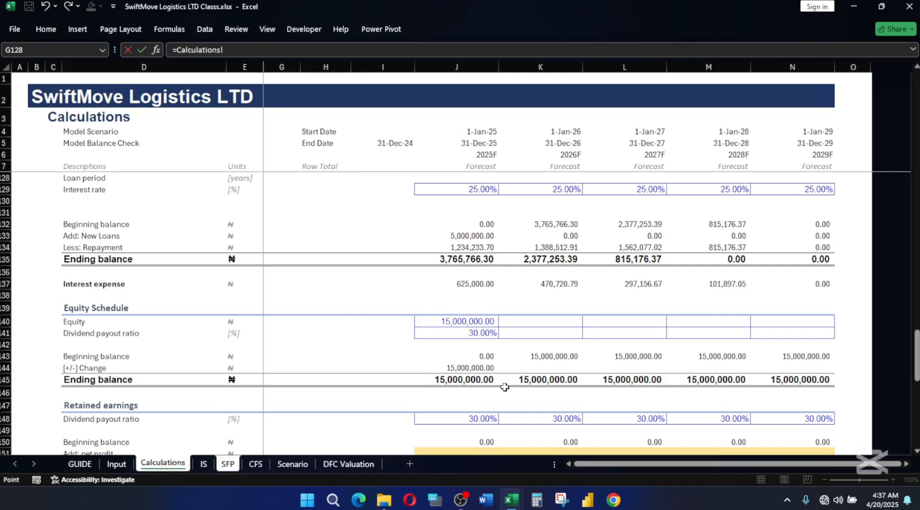
scroll(419, 400, "down", 2)
left_click(468, 384)
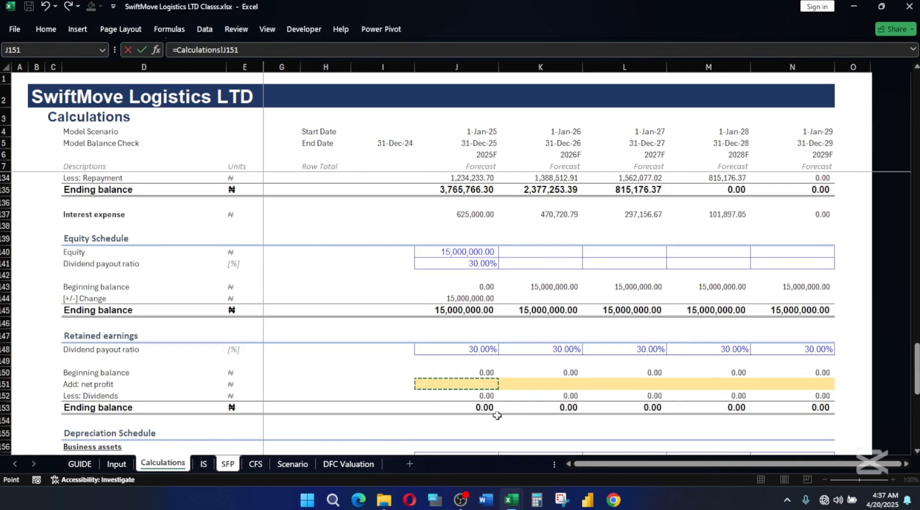
left_click(479, 406)
type("/")
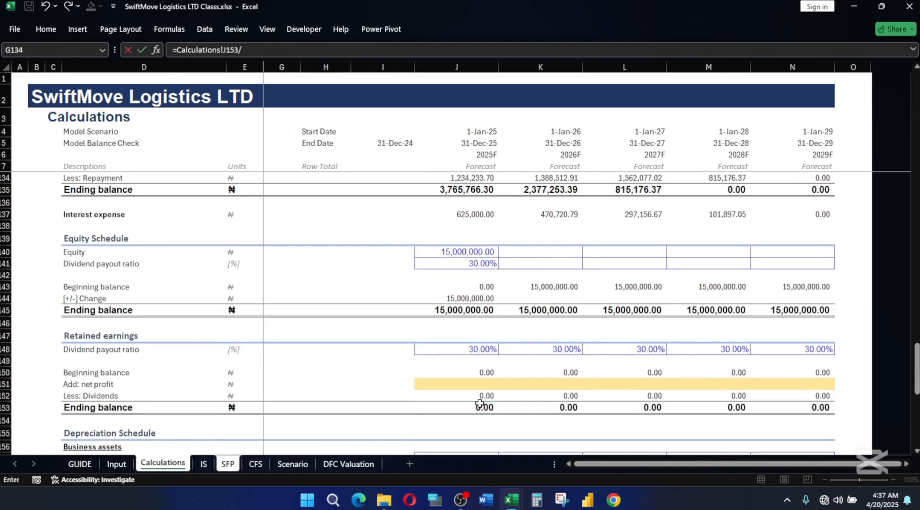
type("di")
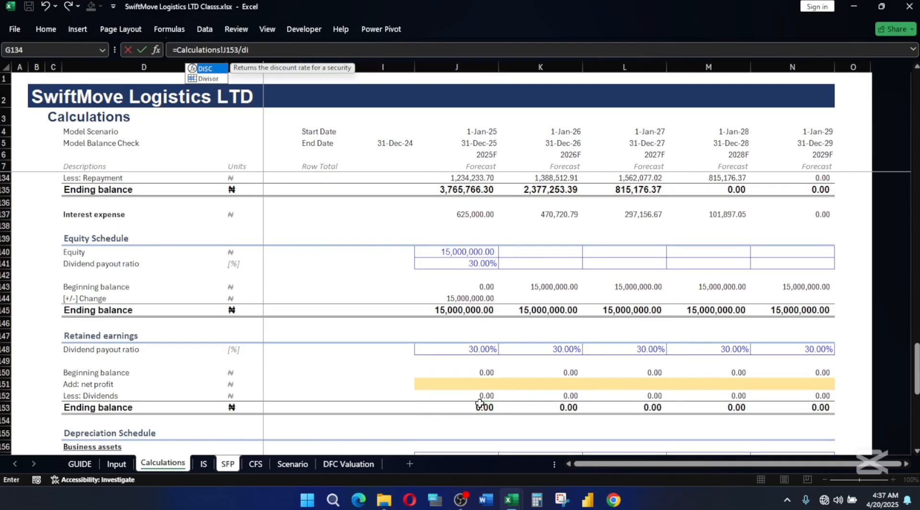
key("Down")
key("Tab")
key("Return")
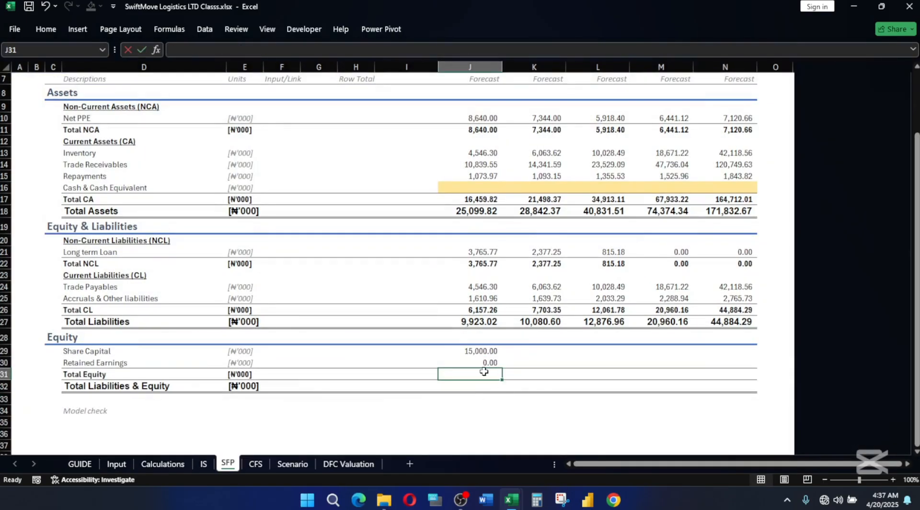
AutoSum the 2025F Total Equity in J31 and calculate Total Liabilities & Equity in J32 with =J31+J27.
key("alt+equal")
key("Return")
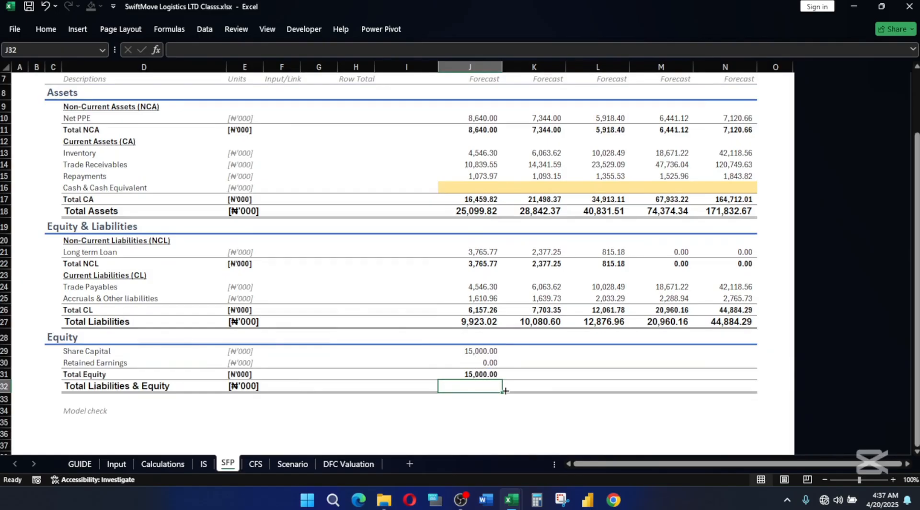
type("=")
left_click(476, 373)
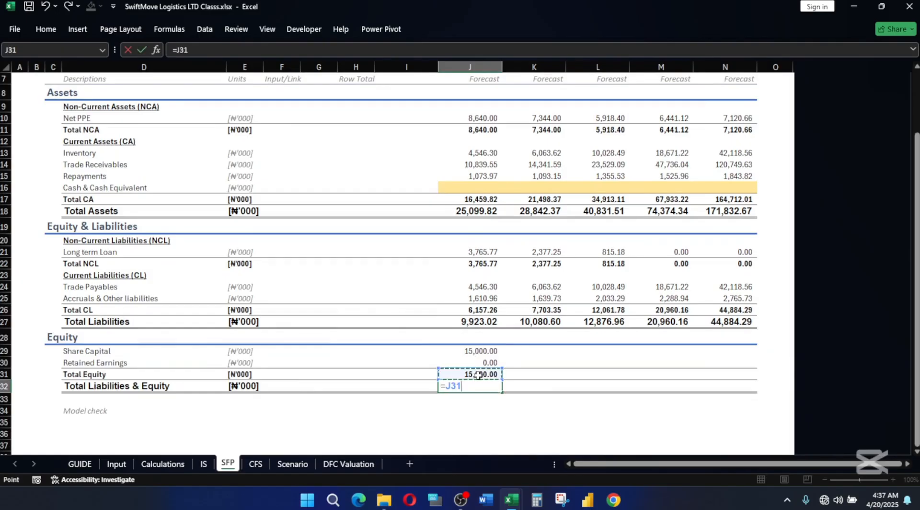
type("+")
left_click(473, 321)
key("Return")
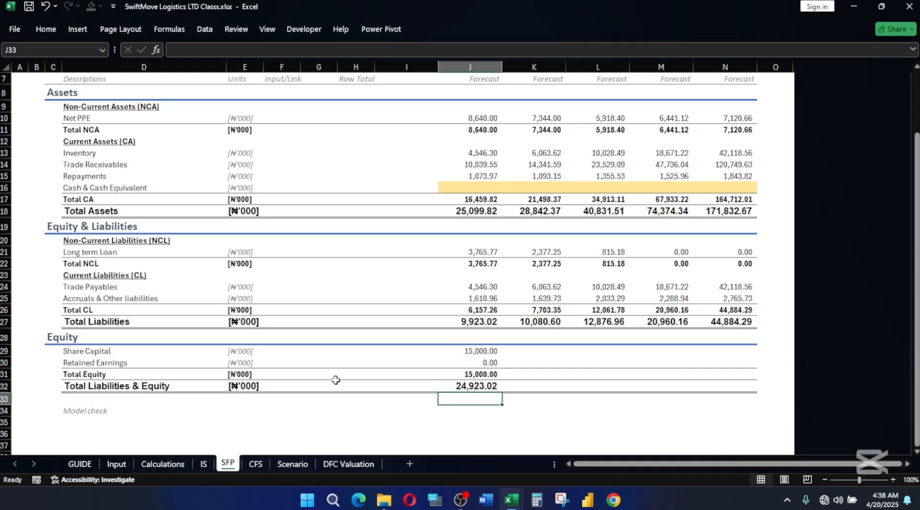
Fill the 2025F equity formulas in J29:J32 across the remaining forecast years through 2029F in column N.
left_click_drag(476, 356, 476, 385)
key("shift+Right")
key("shift+Right")
key("shift+Right")
key("shift+Right")
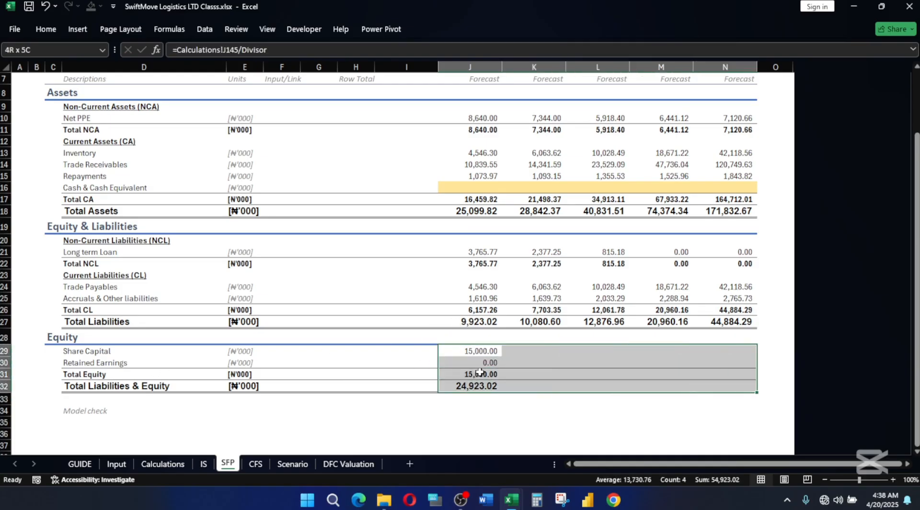
key("ctrl+r")
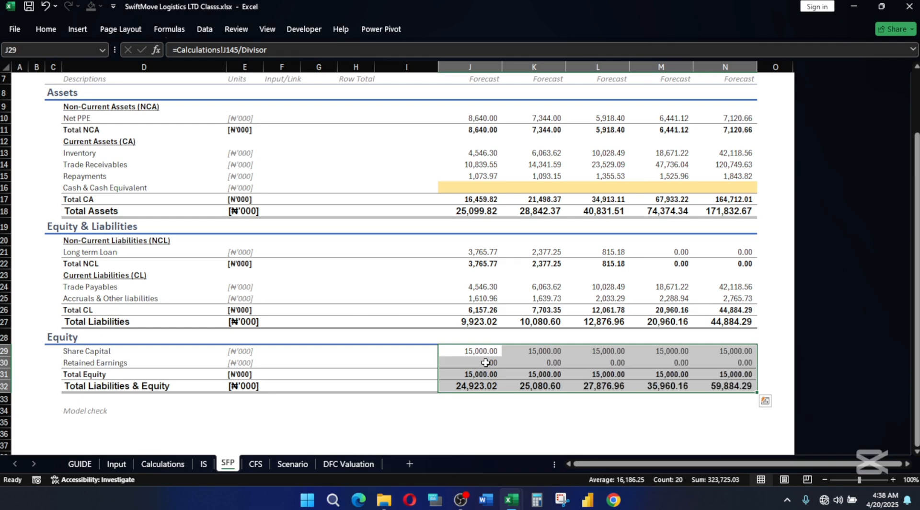
Remove the yellow highlight from the net profit cells J151:N151 on the Calculations sheet by copying blank cell I151 over them.
left_click(486, 363)
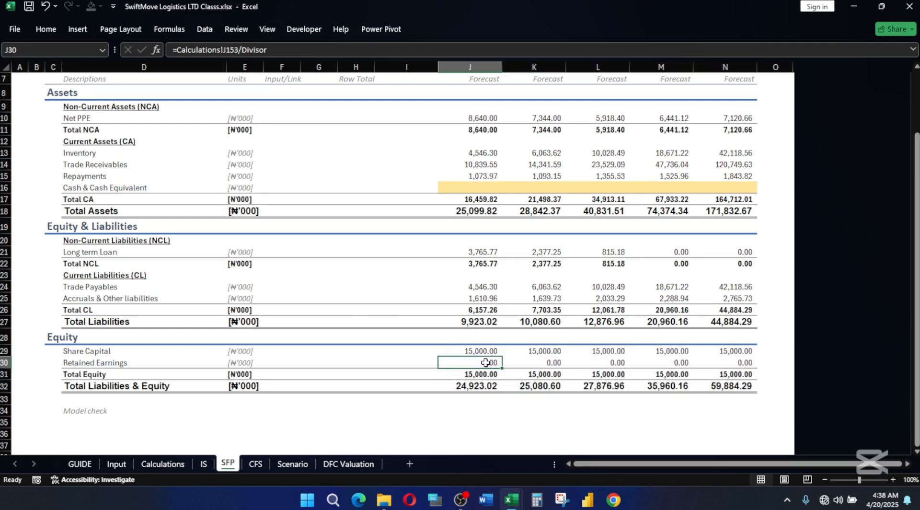
left_click(173, 468)
left_click(429, 386)
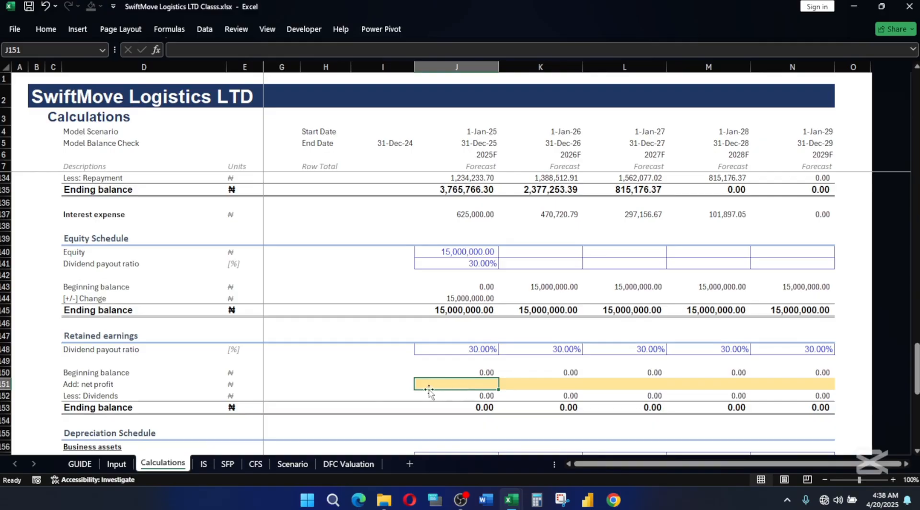
left_click(368, 384)
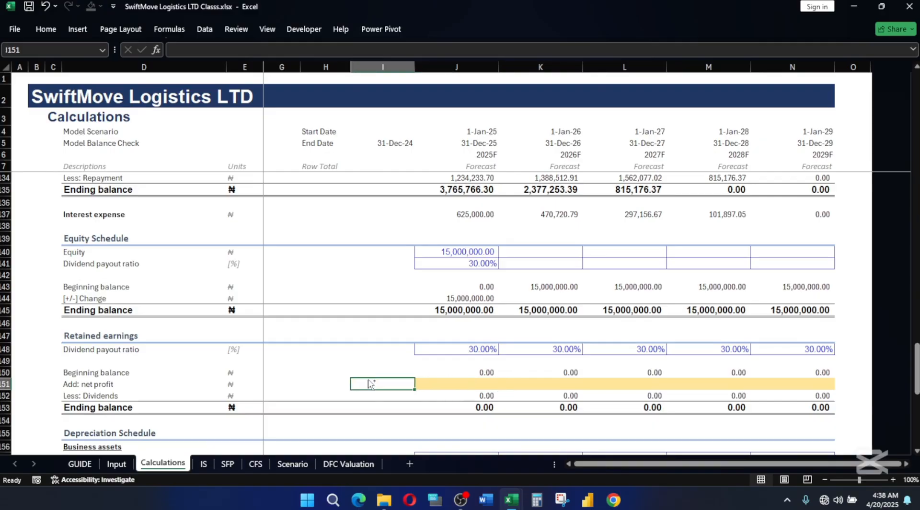
key("ctrl+c")
left_click_drag(432, 385, 783, 382)
key("ctrl+v")
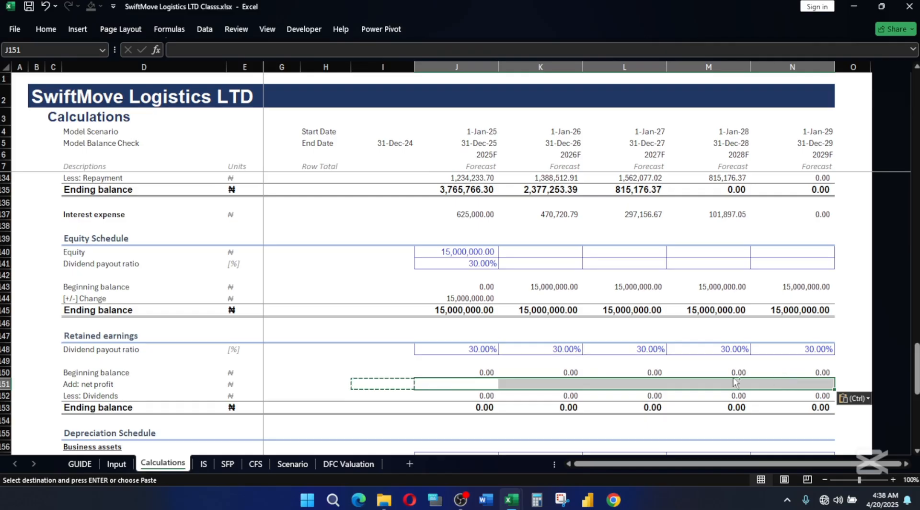
Link the 2025F net profit cell J151 to the Income Statement's profit for the year with =IS!J22.
left_click(458, 383)
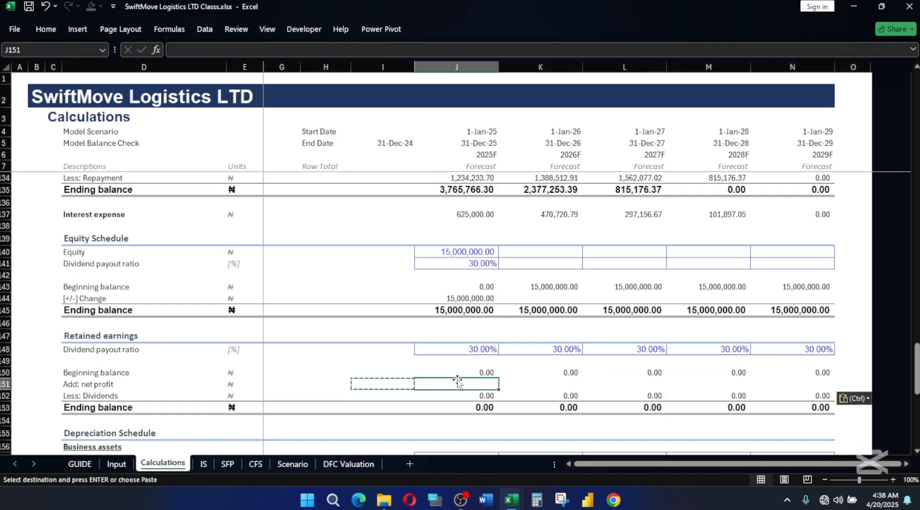
type("=")
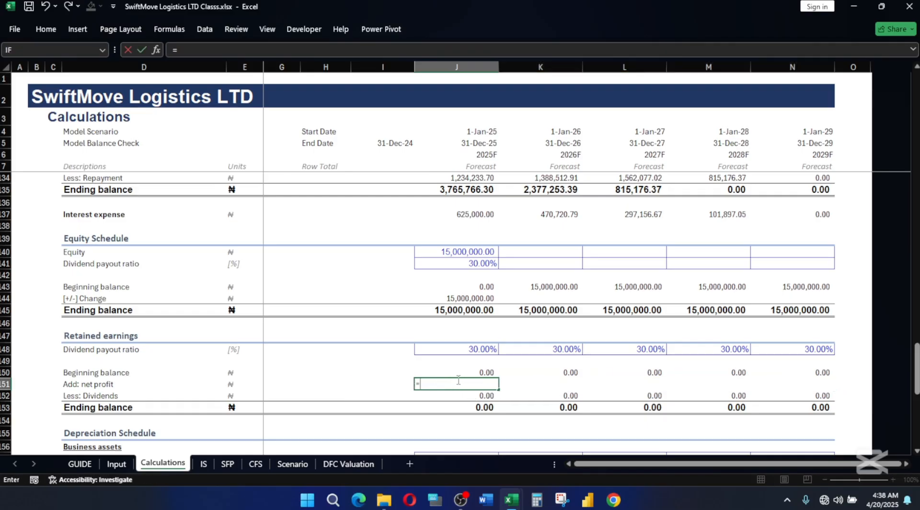
left_click(204, 463)
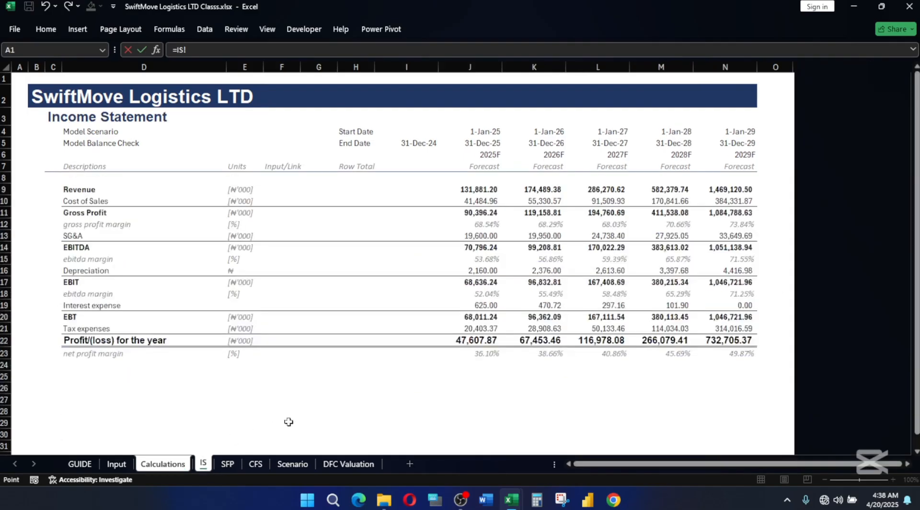
left_click(473, 338)
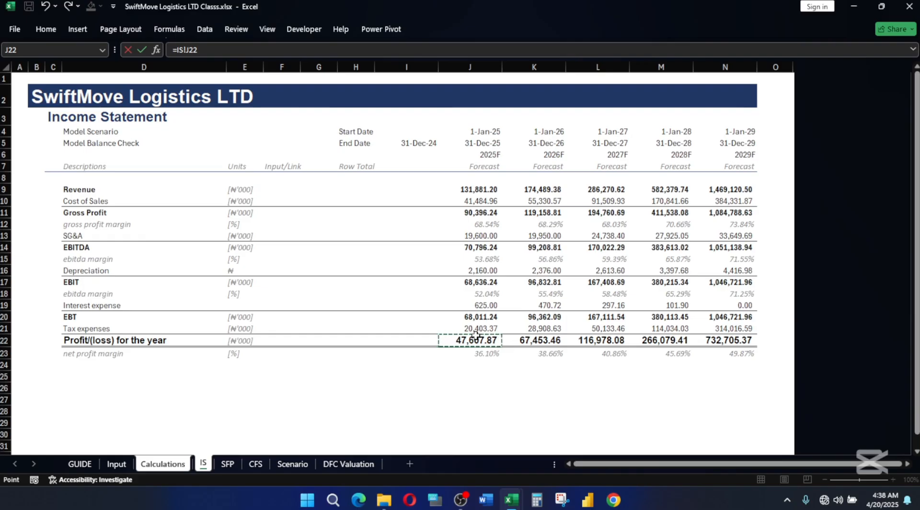
key("Return")
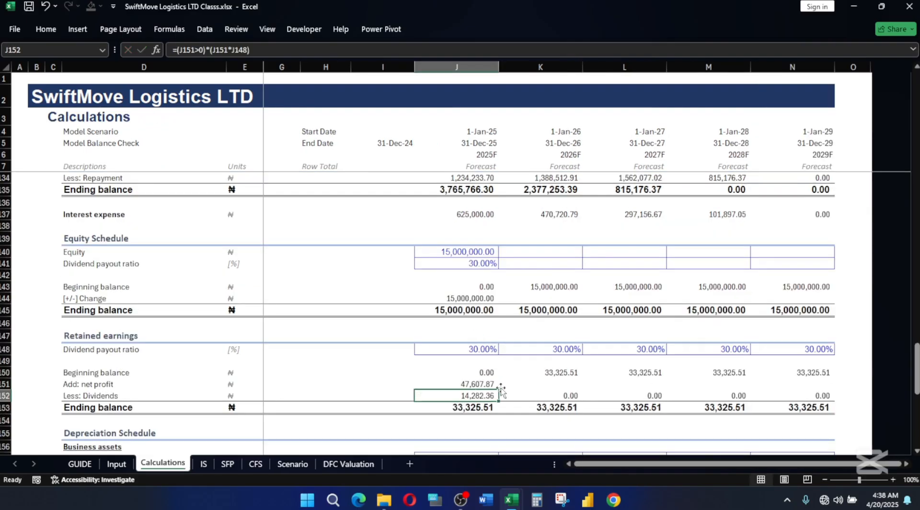
Convert the 2025F net profit in J151 back to full naira by extending its formula to =IS!J22*Divisor.
left_click(473, 383)
left_click(214, 50)
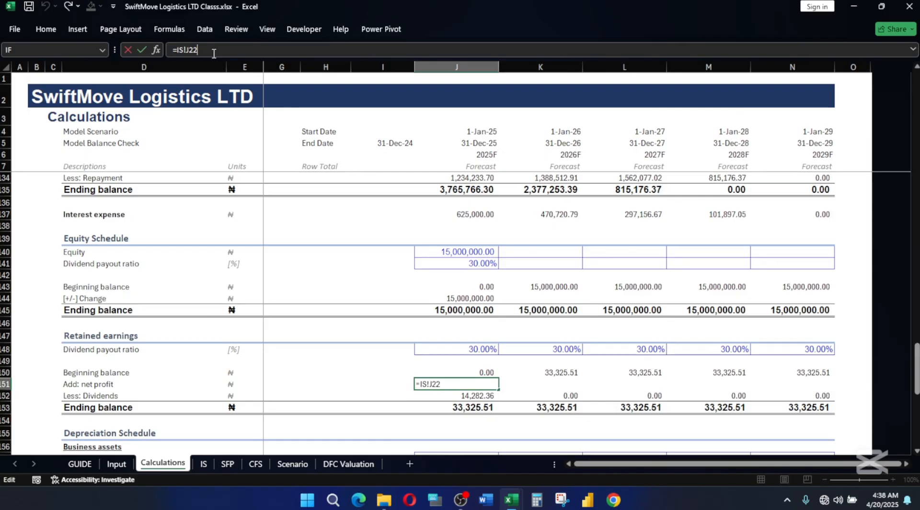
type("*div")
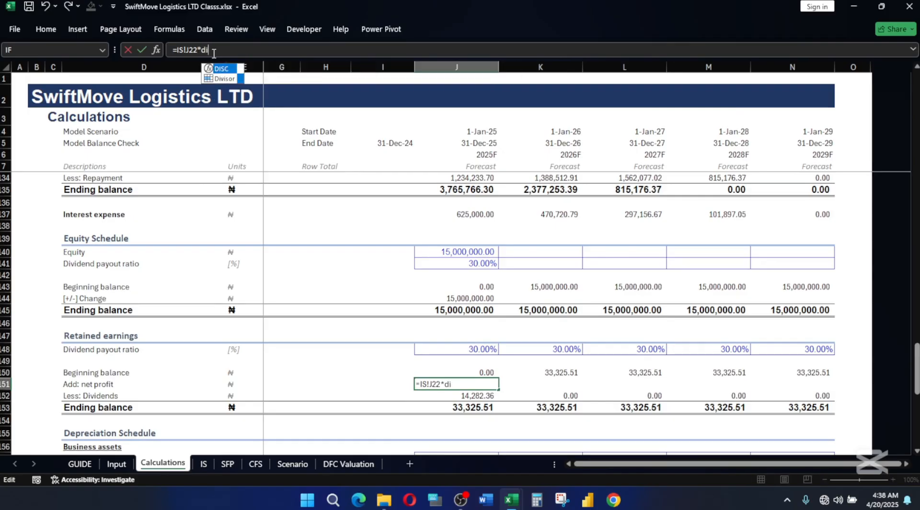
key("Tab")
key("Return")
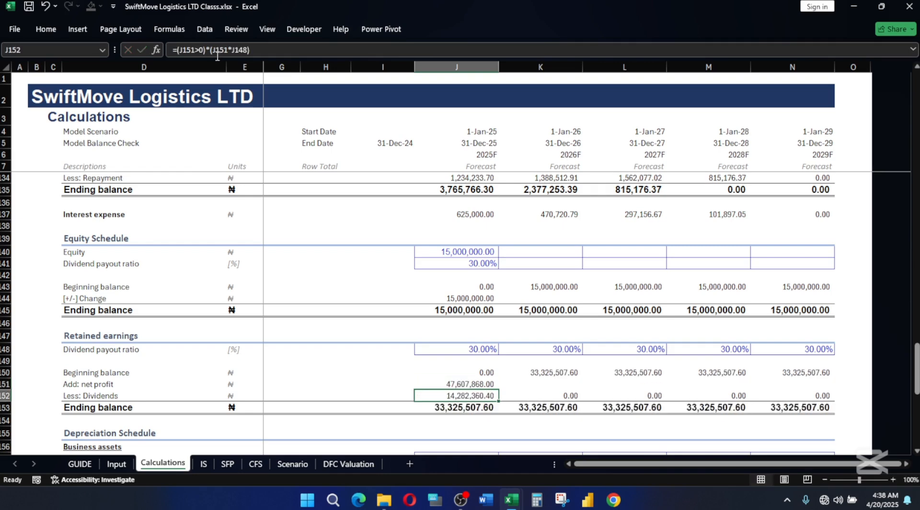
Fill the 2025F net profit formula in J151 across the remaining forecast years through 2029F in N151.
left_click(476, 384)
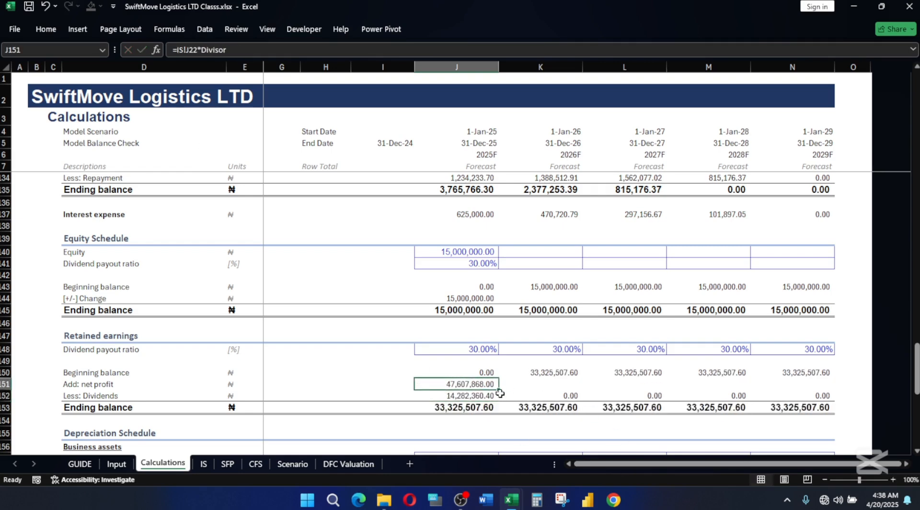
key("shift+Right")
key("shift+Right")
key("shift+Right")
key("shift+Right")
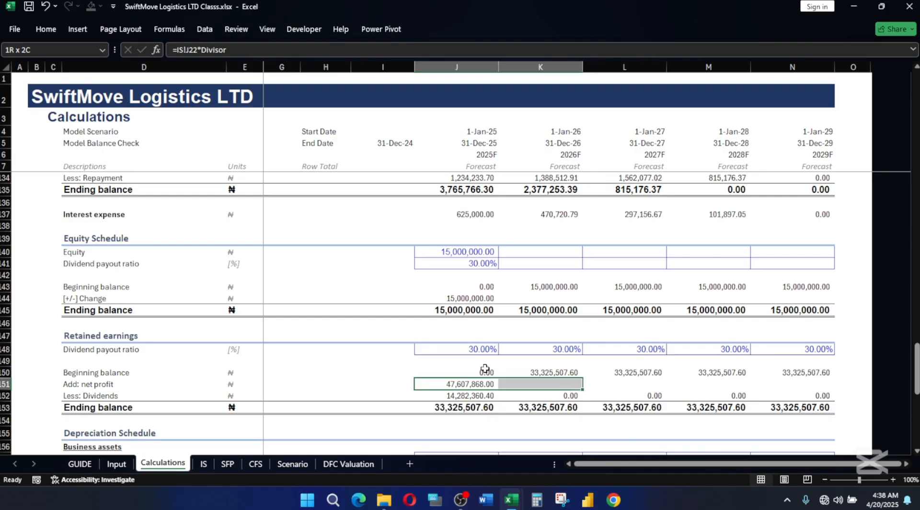
key("ctrl+r")
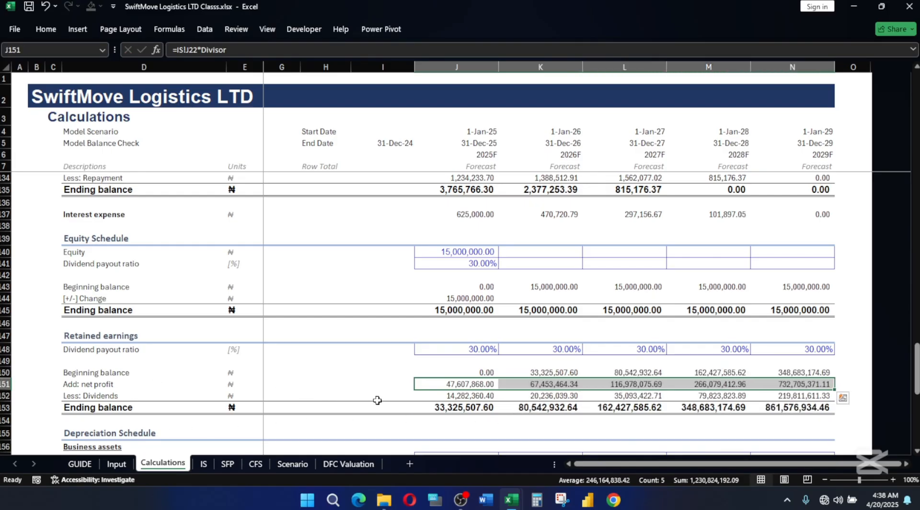
left_click(465, 396)
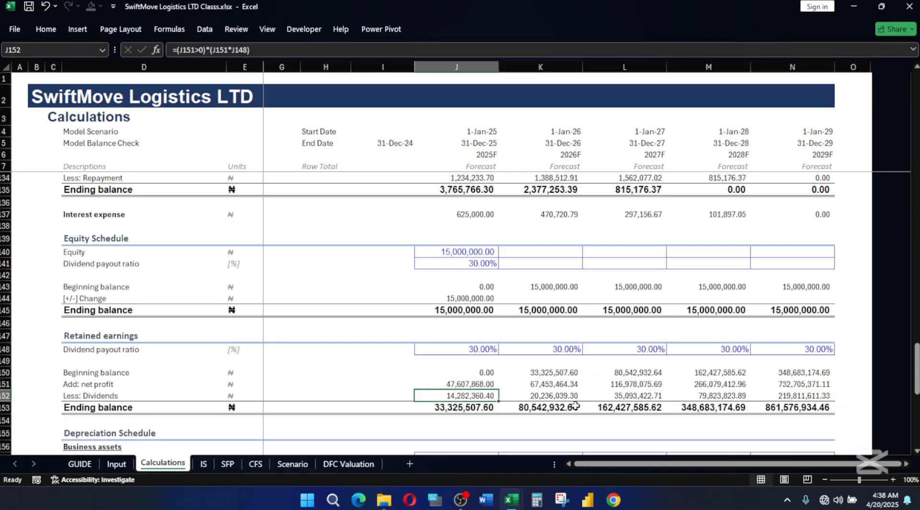
On the SFP sheet, enter the 2025F model check in J34 comparing total assets with total liabilities and equity, =J18=J32.
left_click(228, 464)
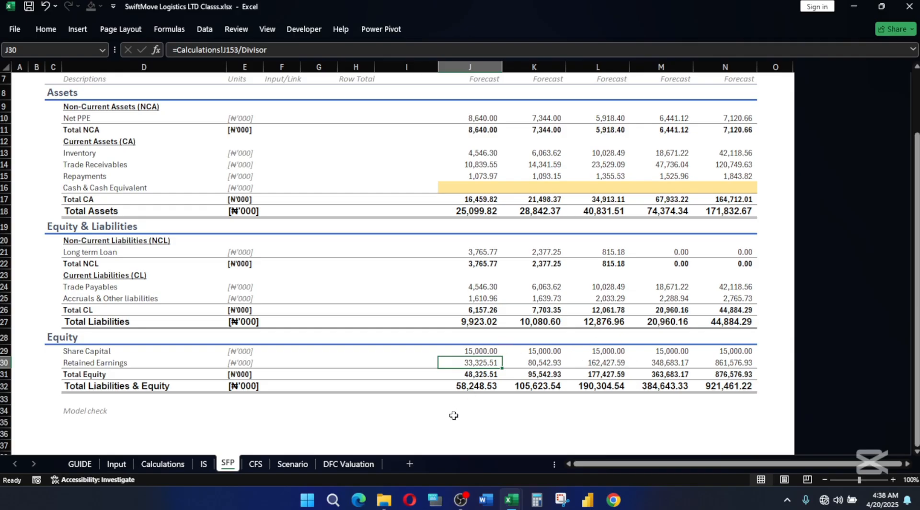
left_click(472, 411)
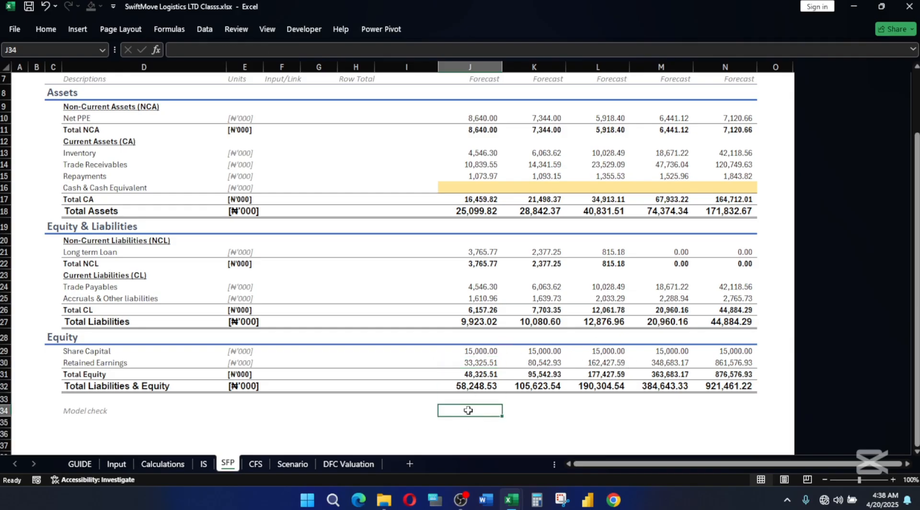
type("=")
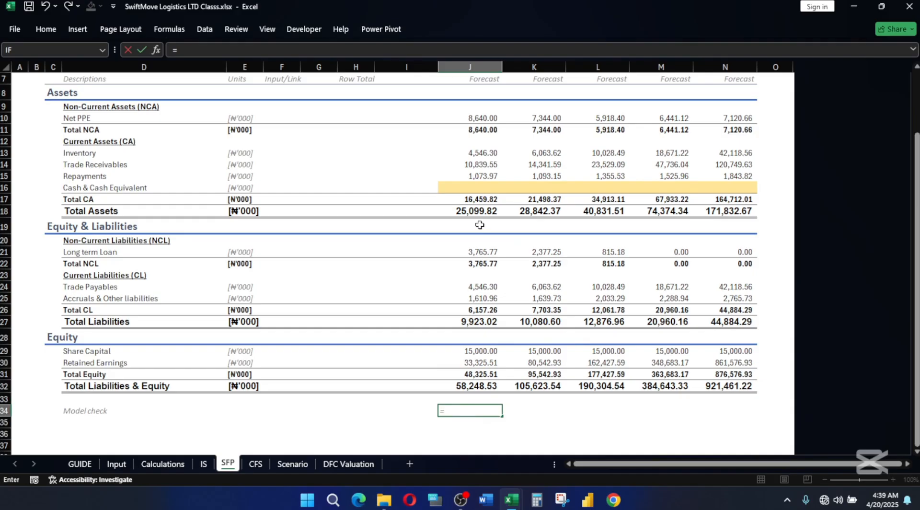
left_click(472, 209)
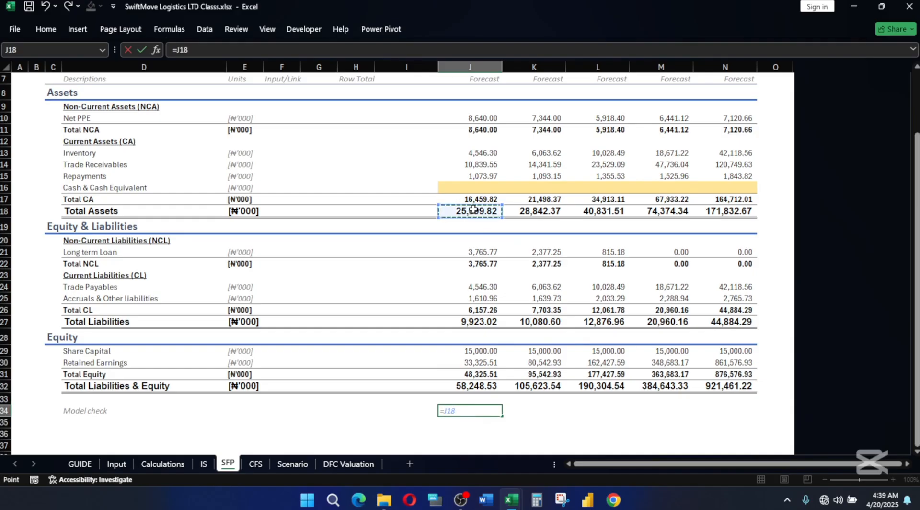
type("=")
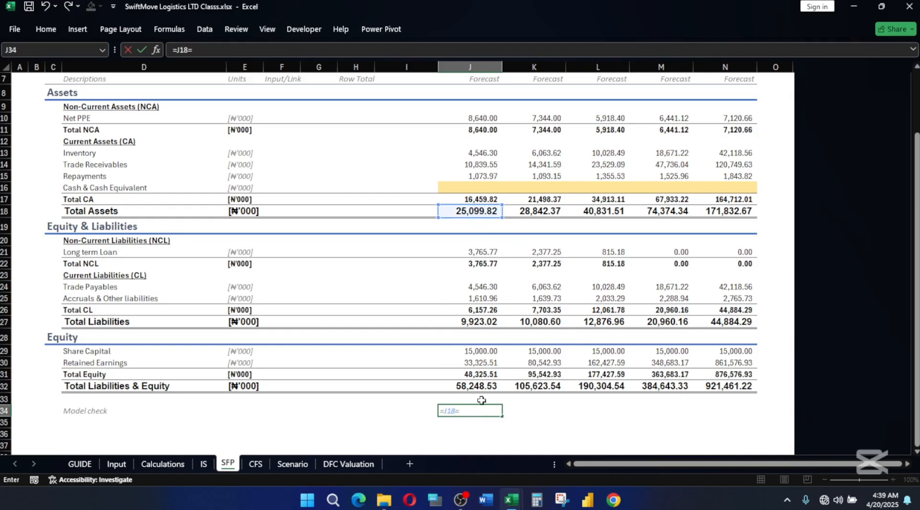
left_click(488, 385)
key("Return")
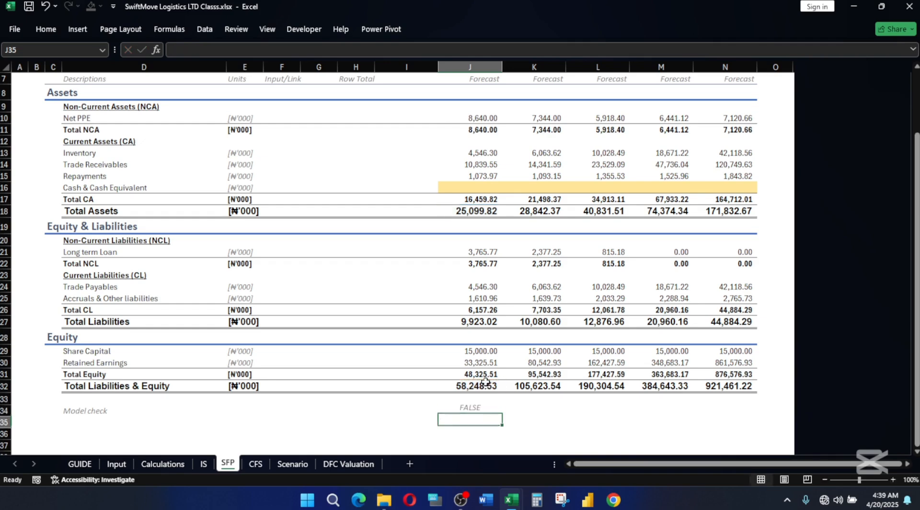
Fill the model check formula in J34 across the forecast years through 2029F in N34.
left_click(465, 411)
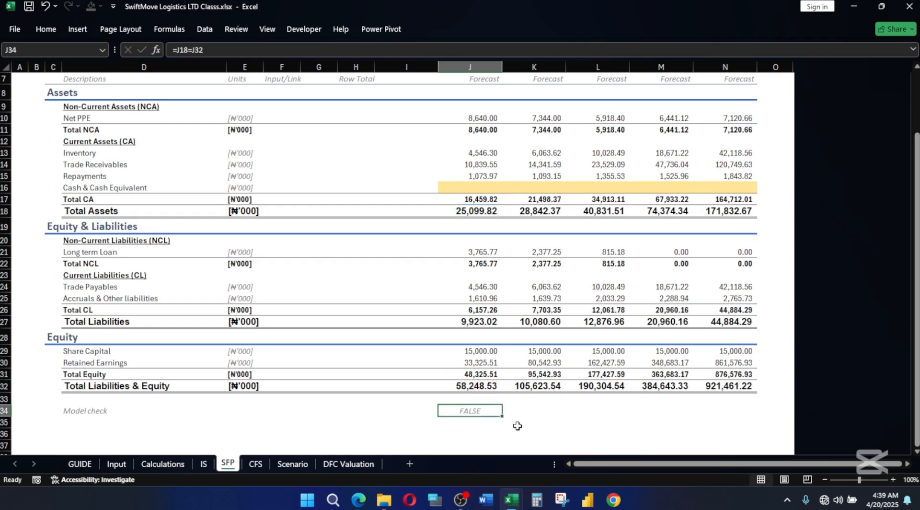
left_click_drag(503, 416, 756, 415)
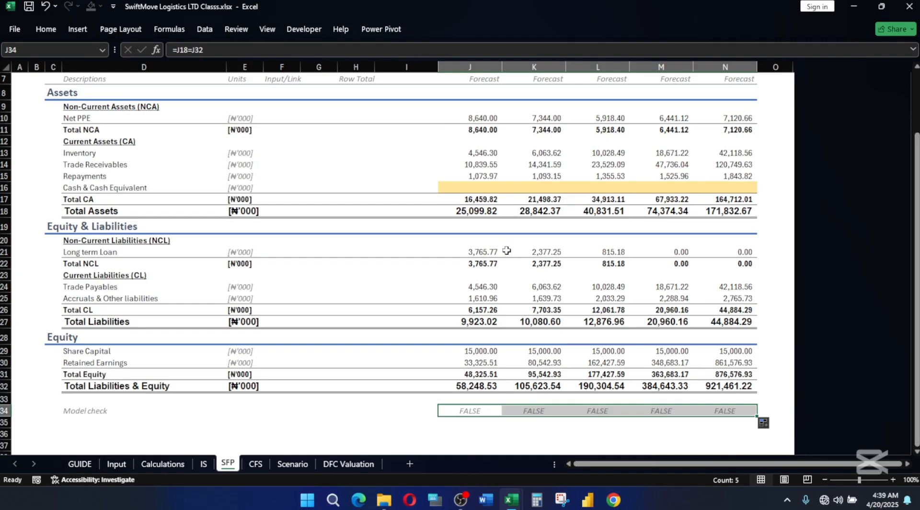
left_click(470, 186)
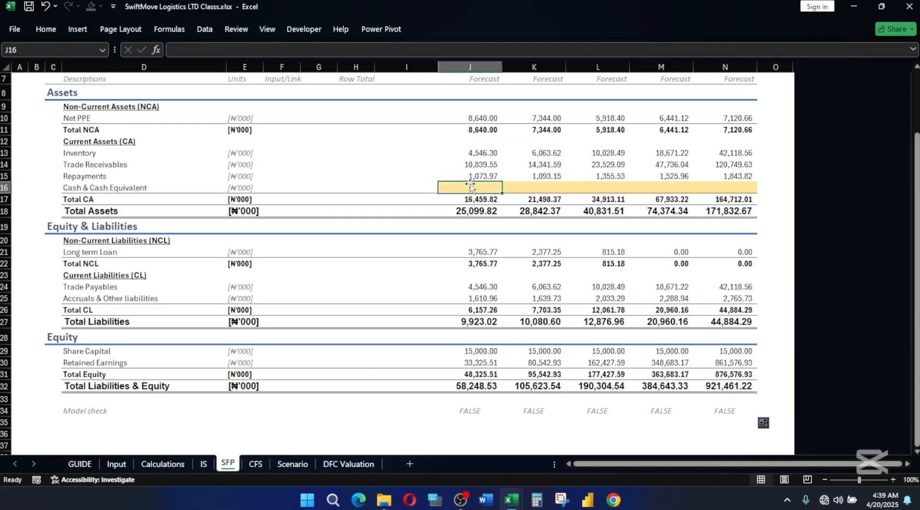
scroll(554, 258, "up", 2)
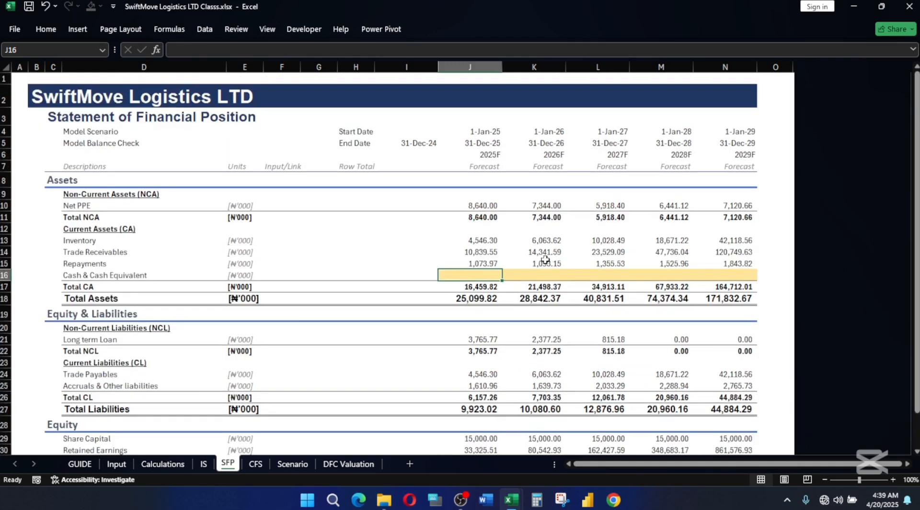
scroll(535, 256, "down", 2)
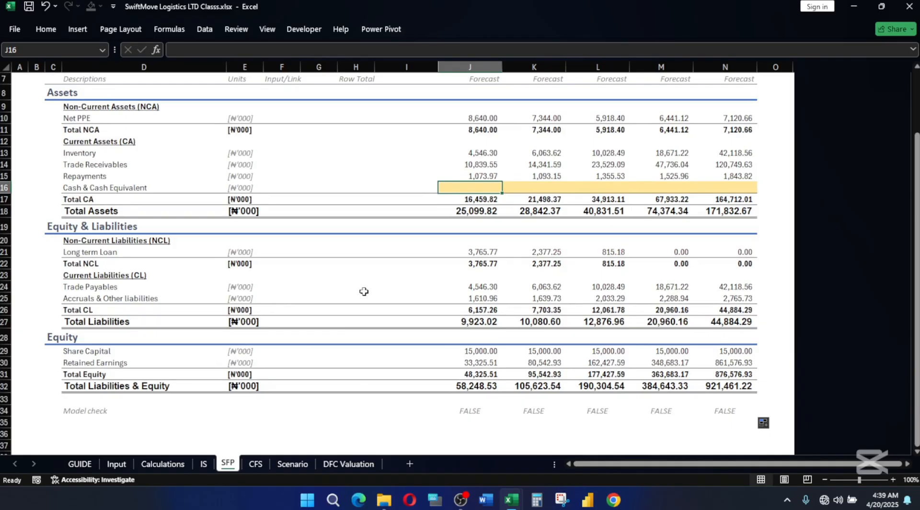
On the CFS sheet, format the year headers in J6:N6 with the custom number format 0"F".
left_click(256, 464)
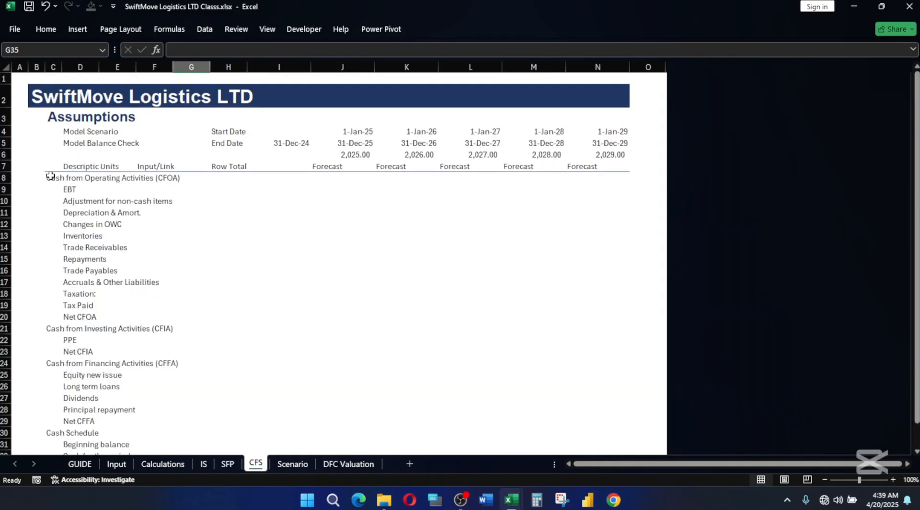
left_click_drag(346, 152, 607, 151)
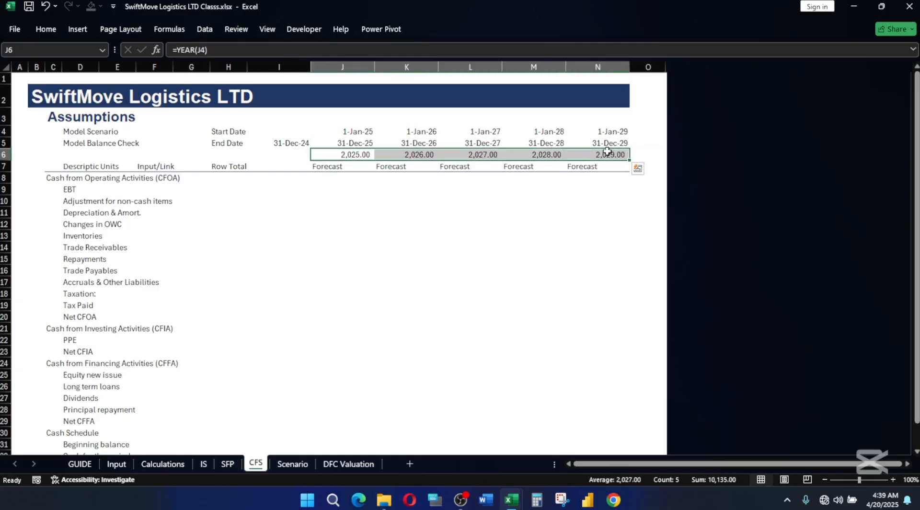
key("alt")
key("h")
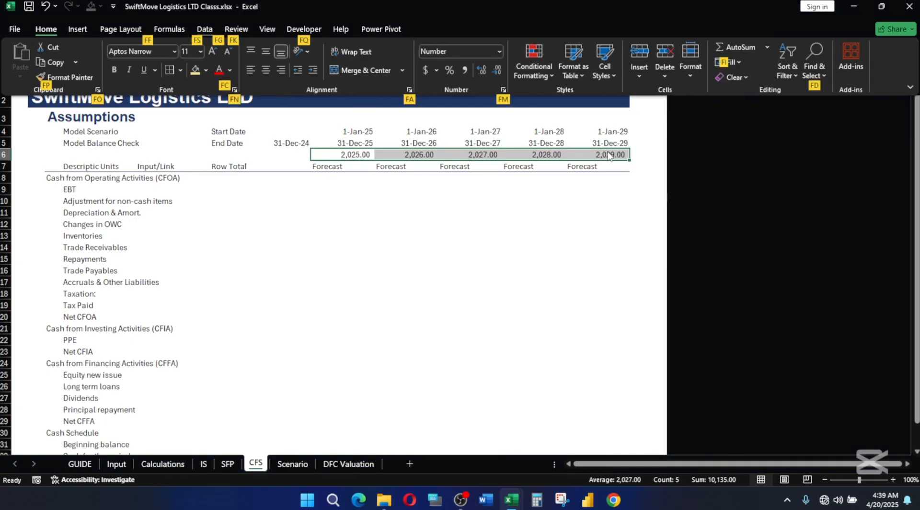
key("f")
key("a")
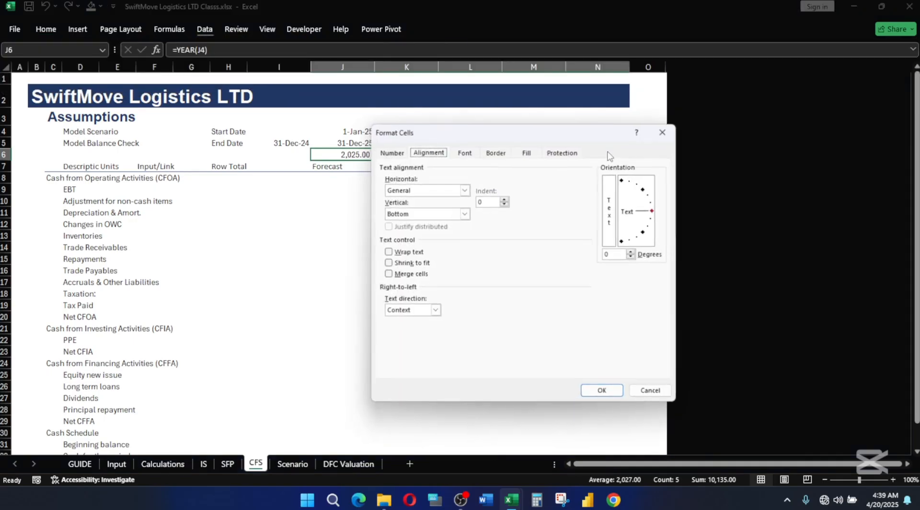
left_click(383, 151)
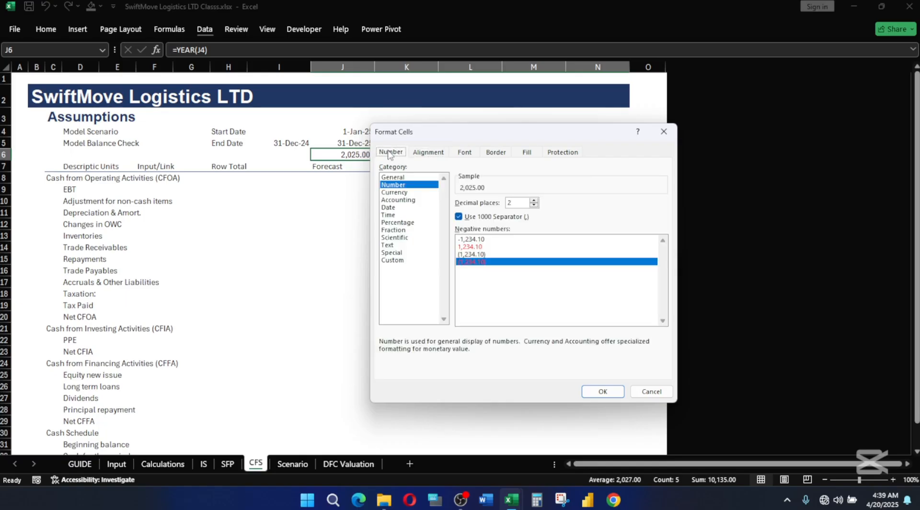
left_click(404, 260)
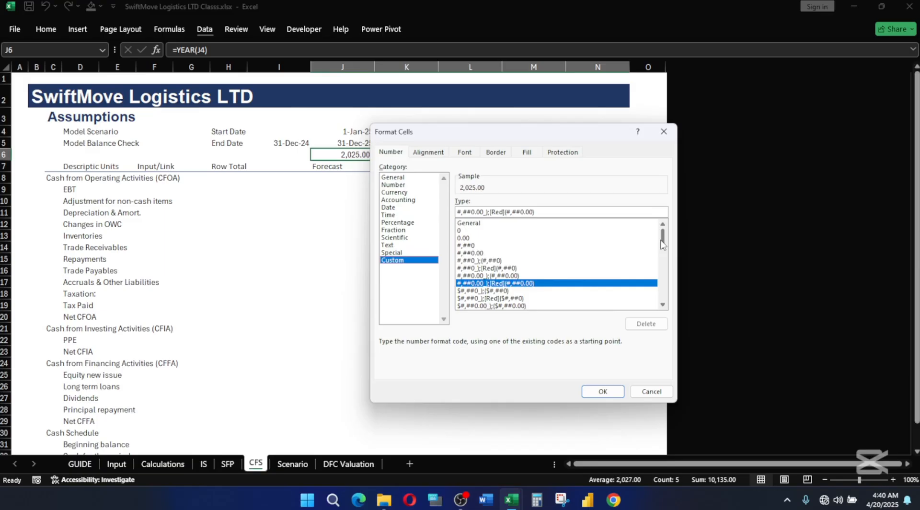
left_click_drag(663, 239, 652, 318)
left_click(463, 275)
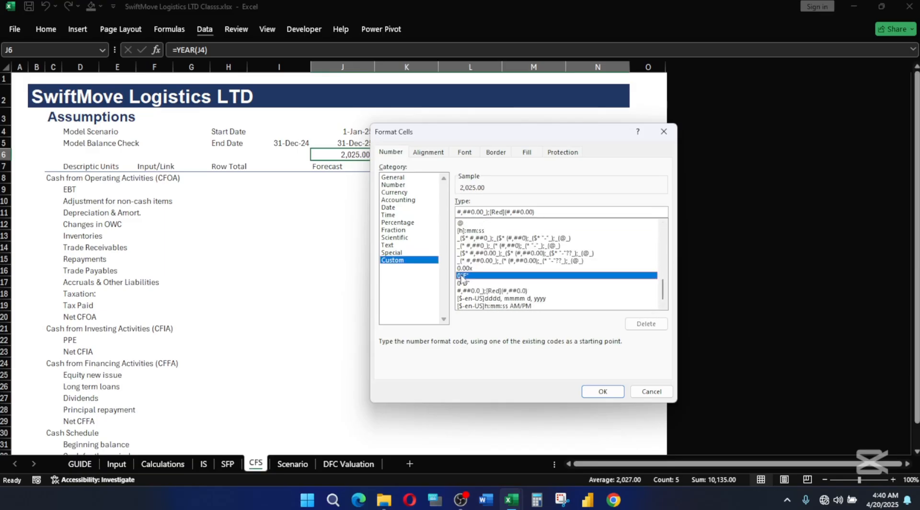
left_click(602, 392)
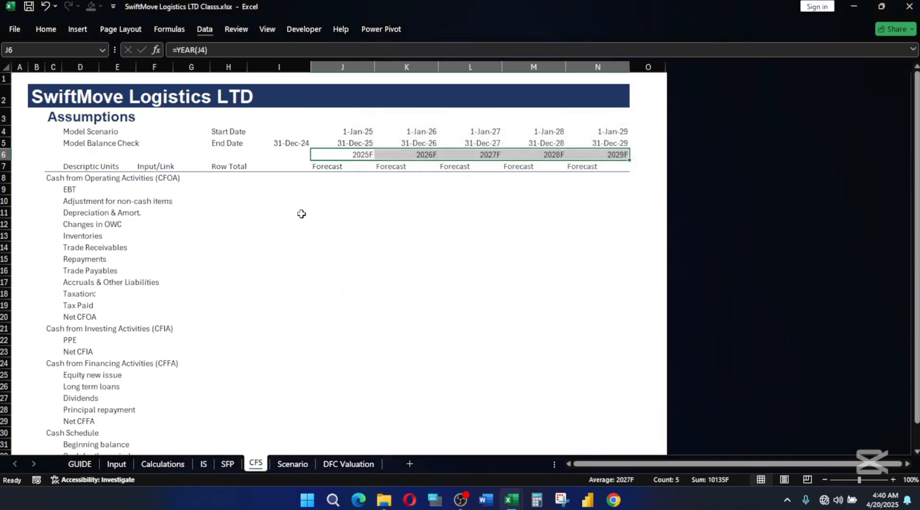
left_click(315, 203)
Apply the Explanatory Text cell style to the whole column-label row 7 of the CFS sheet.
left_click(3, 166)
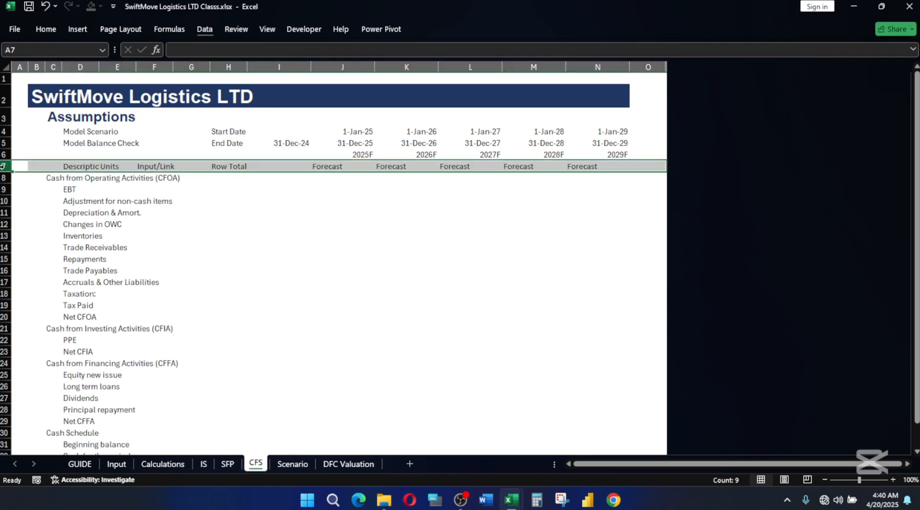
key("alt+h")
key("j")
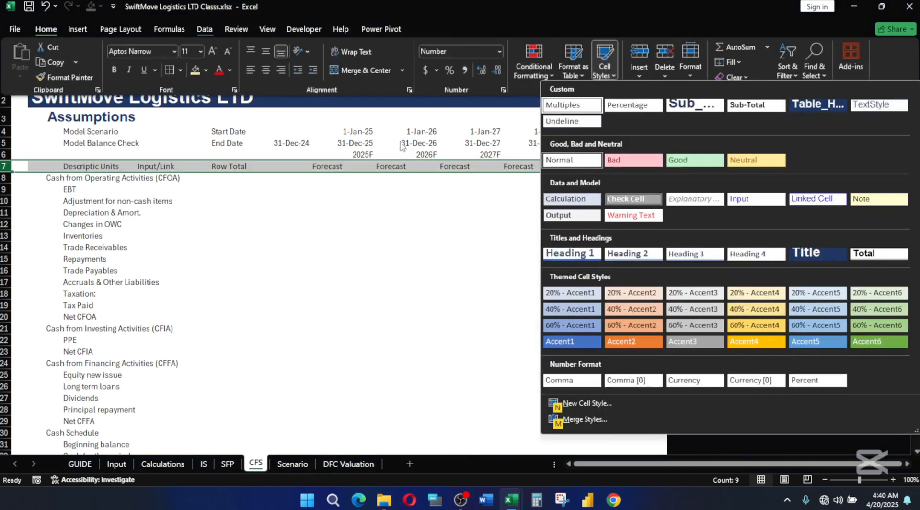
left_click(693, 198)
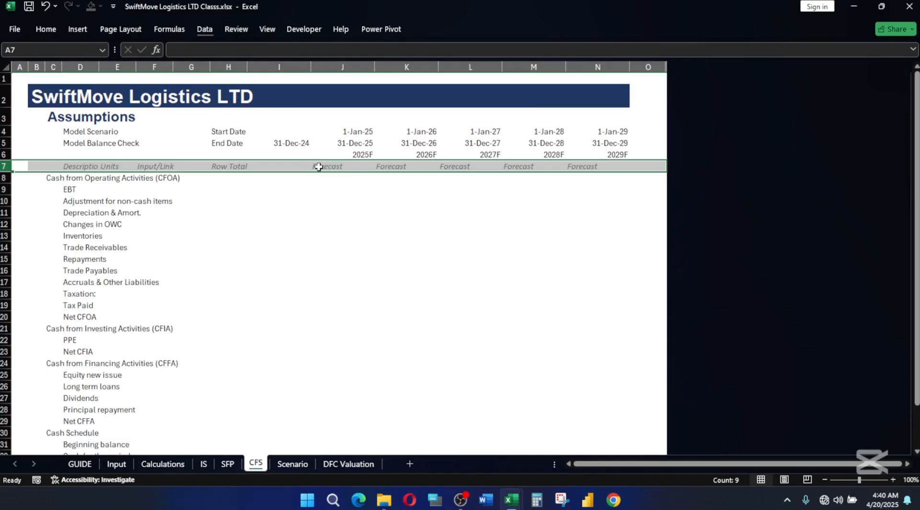
Right-align the Forecast labels in J7:N7 under the year headers.
left_click(318, 167)
key("shift+Right")
key("shift+Right")
key("shift+Right")
key("shift+Right")
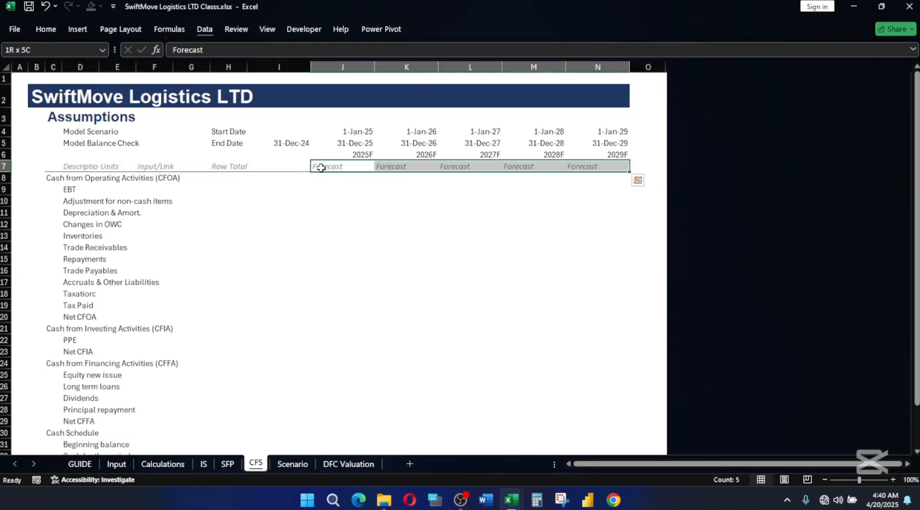
left_click(53, 32)
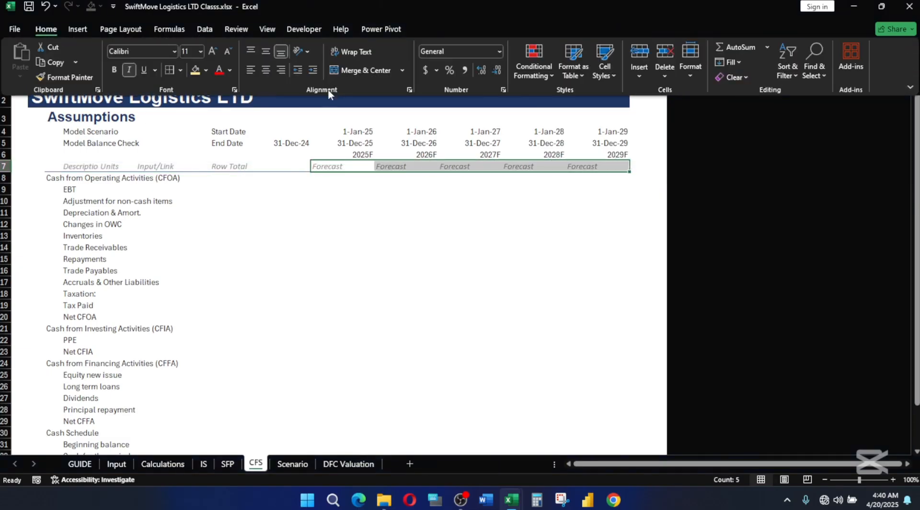
left_click(280, 71)
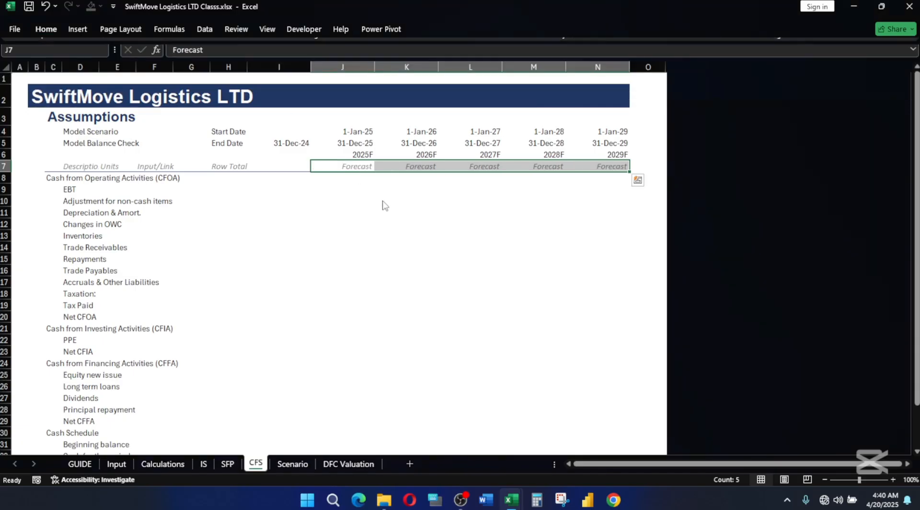
left_click(380, 201)
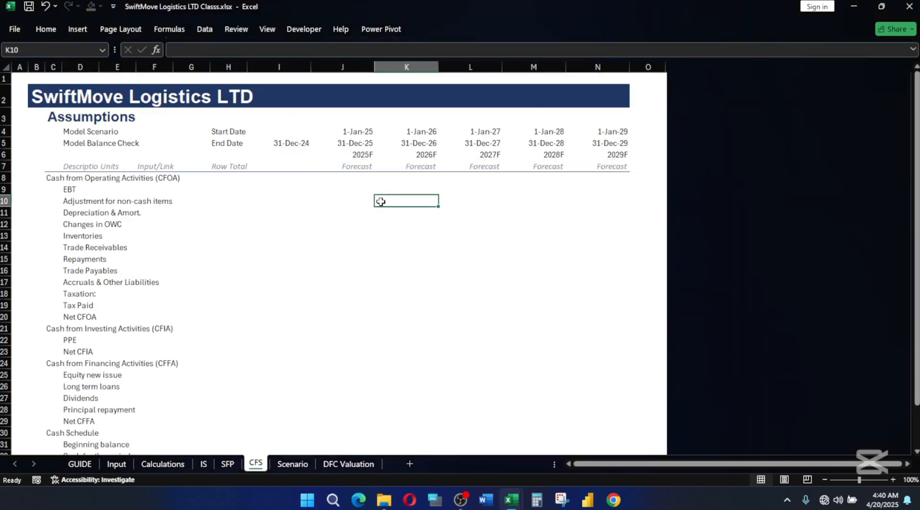
Apply the Heading 1 cell style to the Cash from Operating Activities (CFOA) row, C8:N8.
left_click(42, 178)
left_click(55, 178)
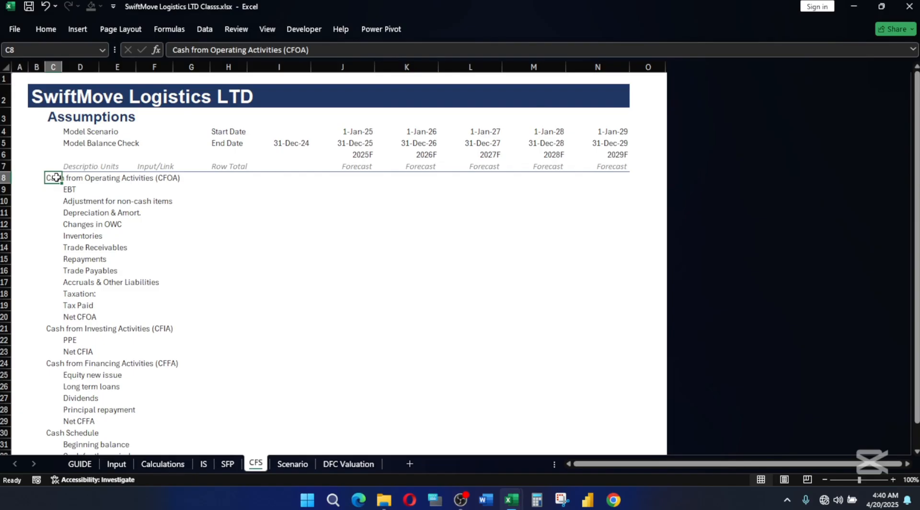
key("ctrl+shift+Right")
key("shift+Left")
key("alt")
key("h")
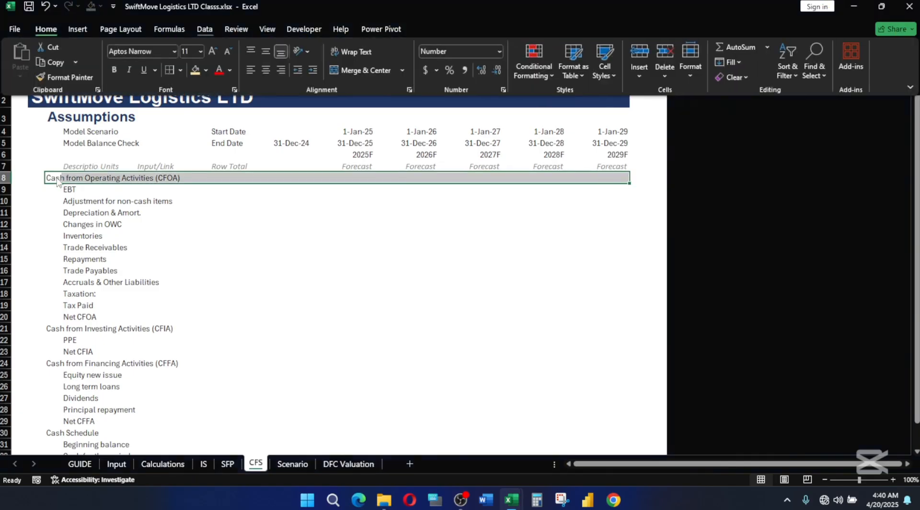
key("j")
left_click(580, 256)
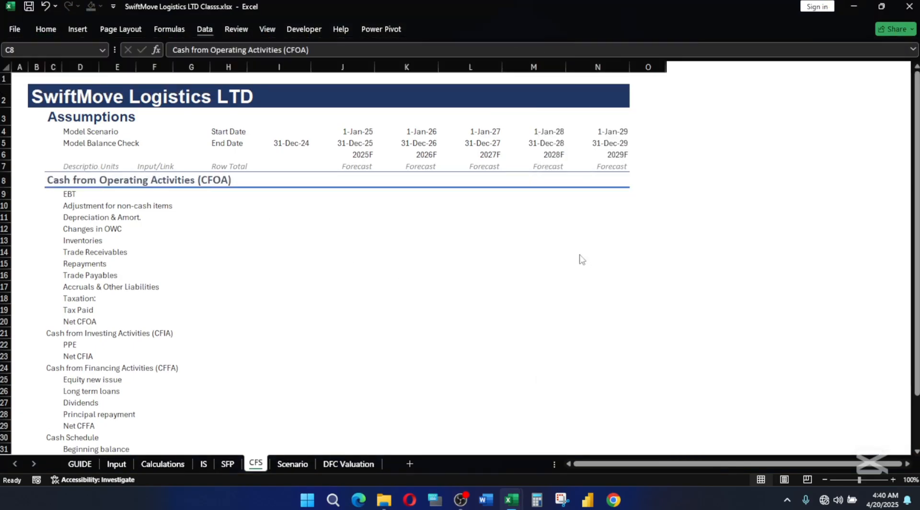
Apply the Explanatory Text cell style to the Adjustment for non-cash items label in D10.
left_click(86, 196)
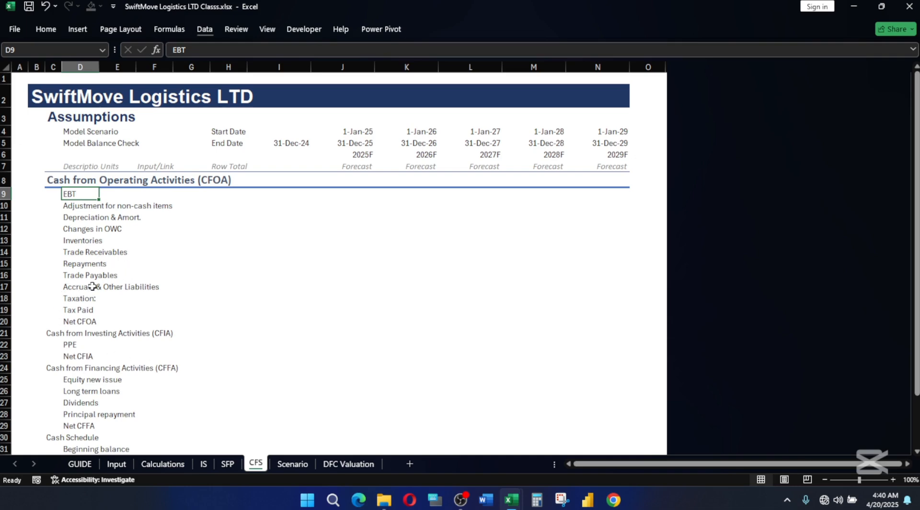
left_click(94, 204)
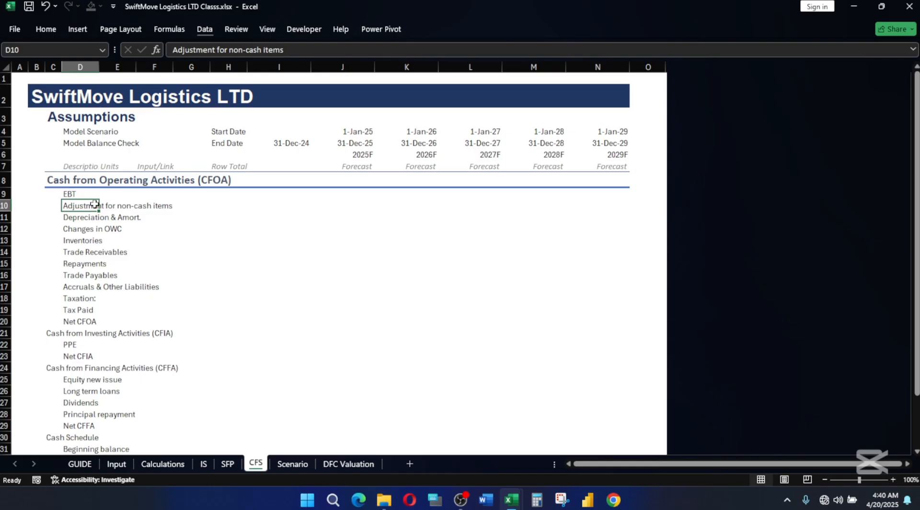
left_click(45, 29)
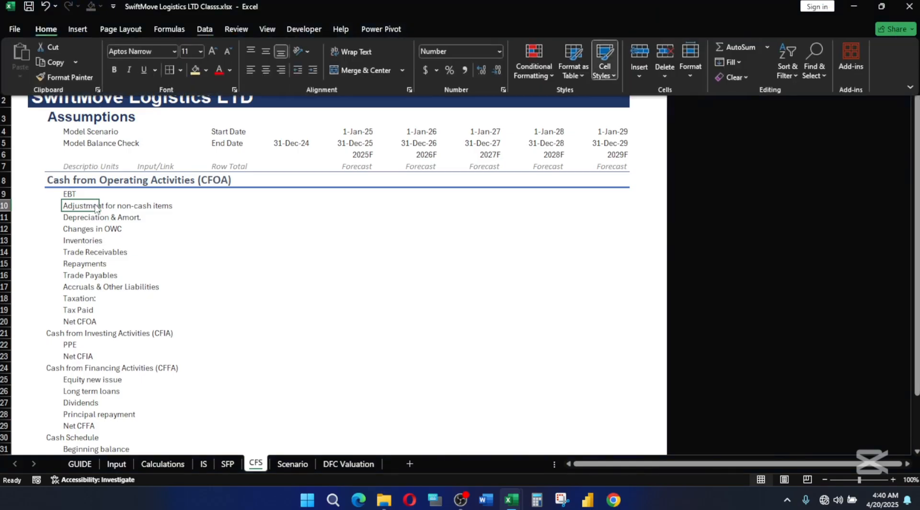
left_click(604, 62)
left_click(694, 199)
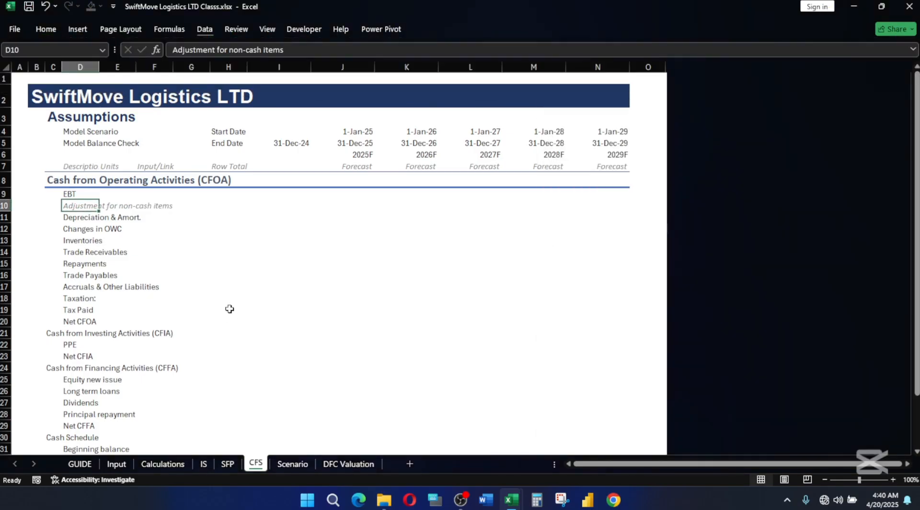
left_click_drag(229, 309, 228, 298)
left_click(89, 216)
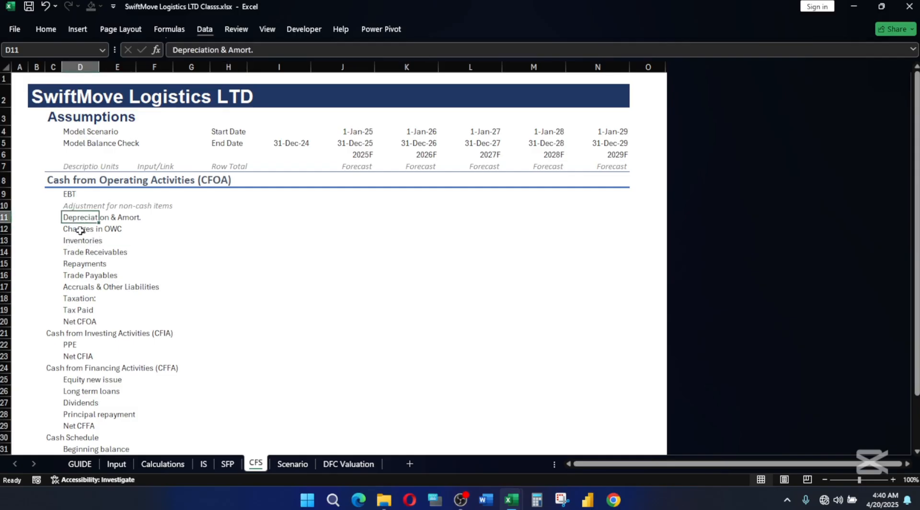
left_click(80, 230)
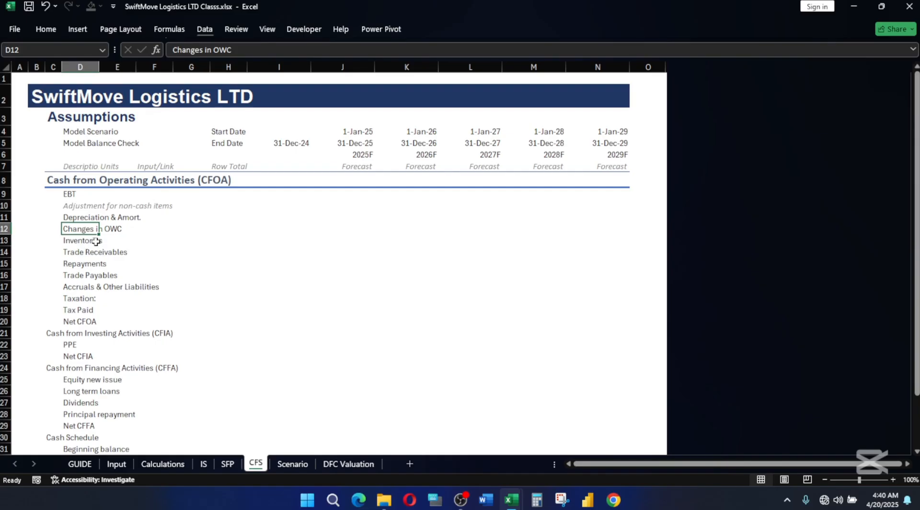
left_click_drag(70, 240, 70, 288)
Apply the Sub-Total cell style to the Net CFOA row, D20:N20.
left_click(94, 322)
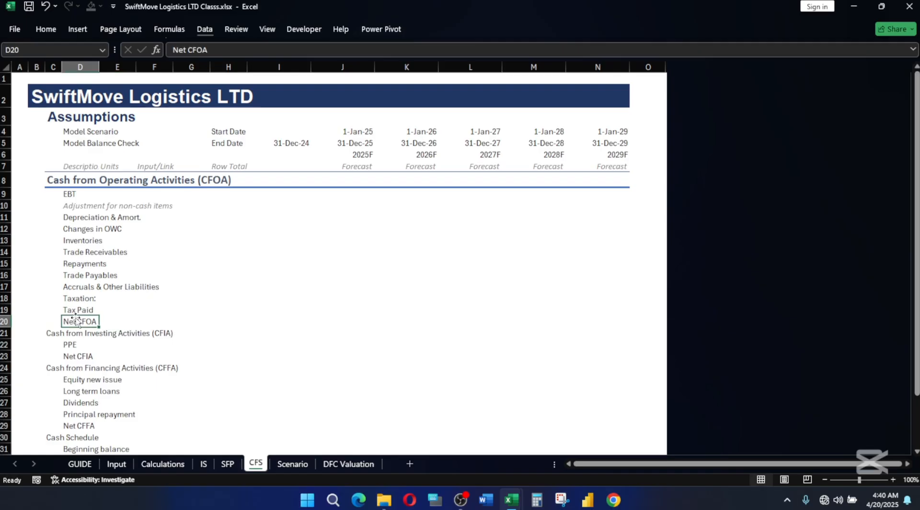
key("shift+Right")
key("shift+Right")
key("shift+Right")
key("shift+Right")
key("shift+Right")
key("shift+Right")
key("shift+Right")
key("shift+Right")
key("shift+Right")
key("shift+Right")
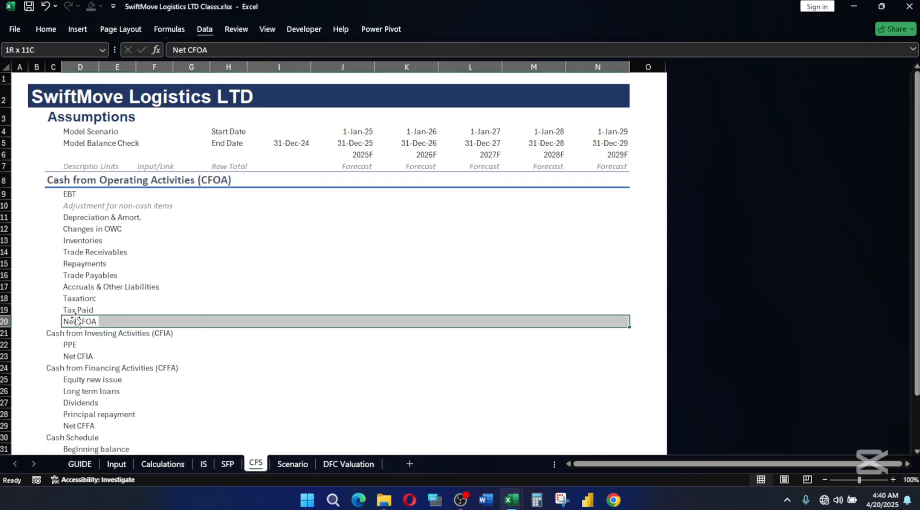
key("alt+h")
key("j")
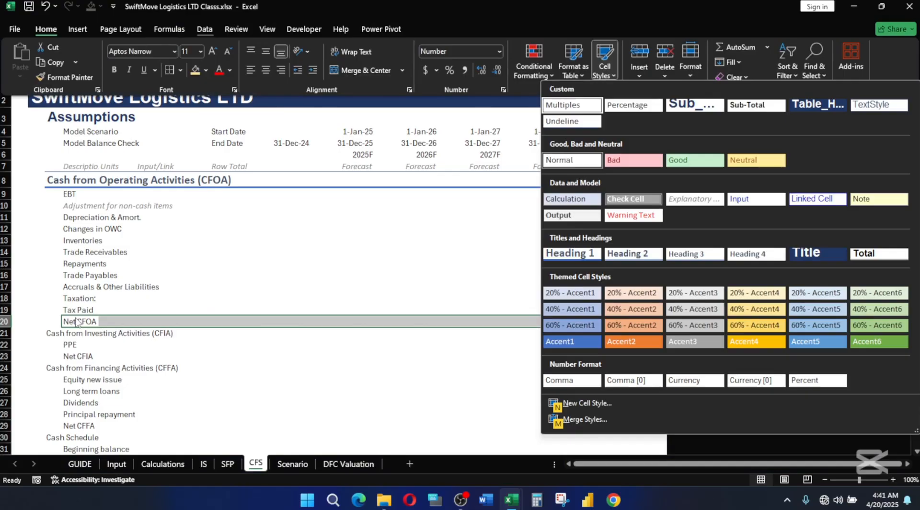
left_click(743, 105)
left_click(300, 347)
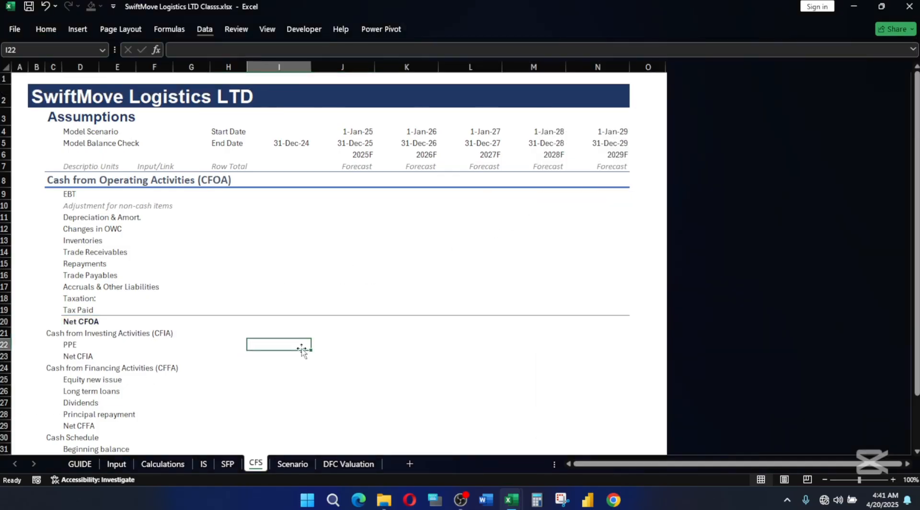
Apply the Heading 1 cell style to the Cash from Investing Activities (CFIA) row, C21:N21.
left_click(43, 333)
left_click(54, 331)
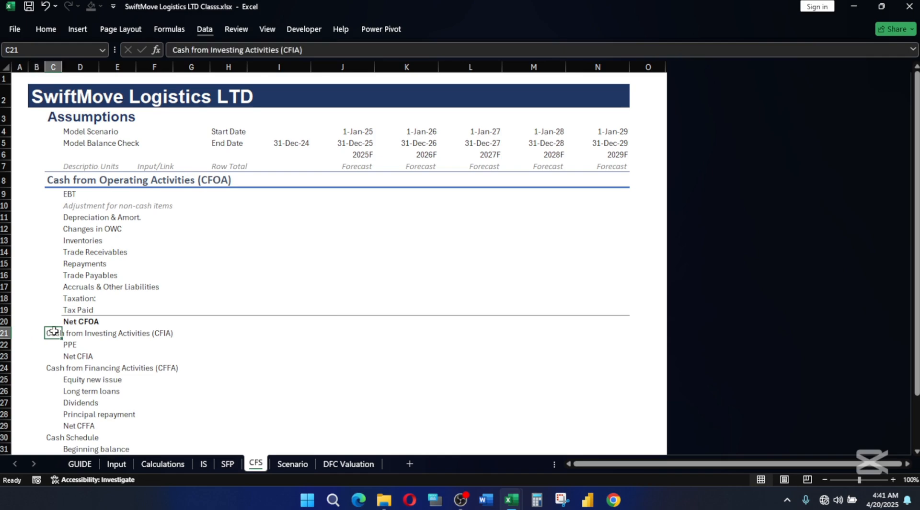
key("ctrl+shift+Right")
key("shift+Left")
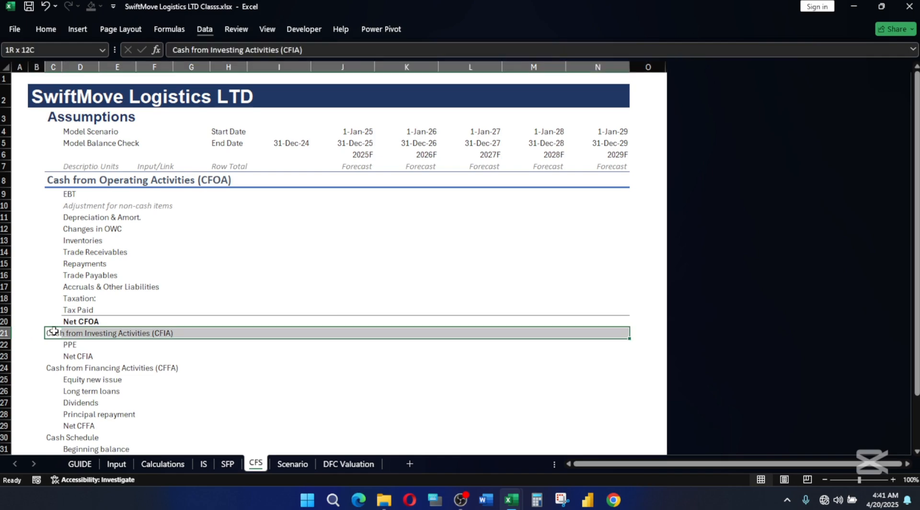
key("alt+h")
key("j")
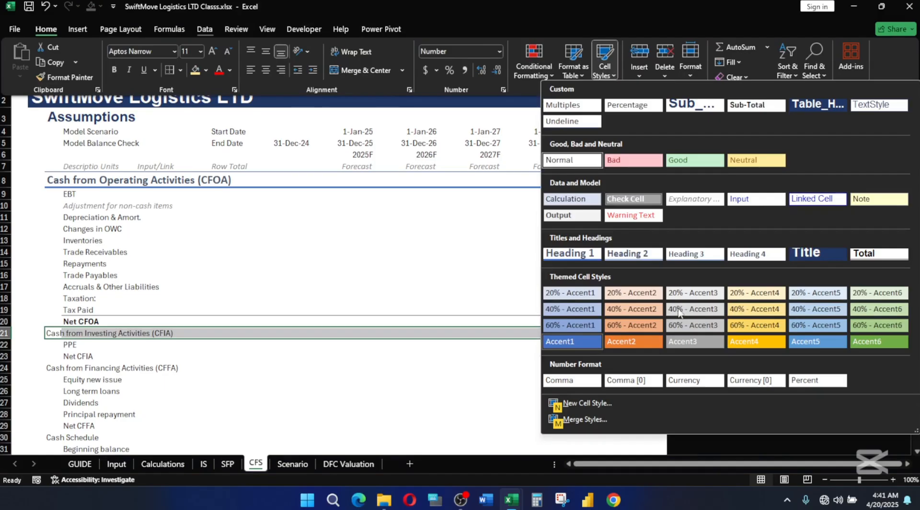
left_click(618, 256)
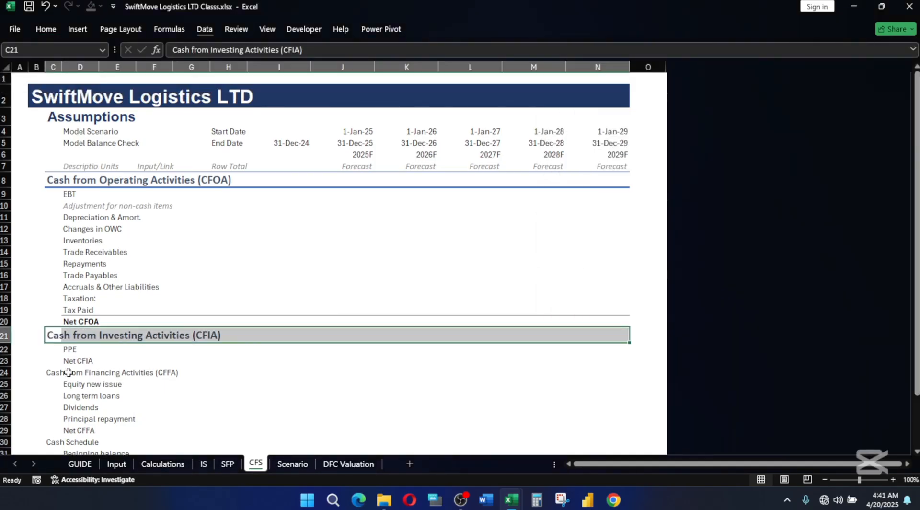
Apply the Sub-Total cell style to the Net CFIA row, D23:N23.
left_click(77, 360)
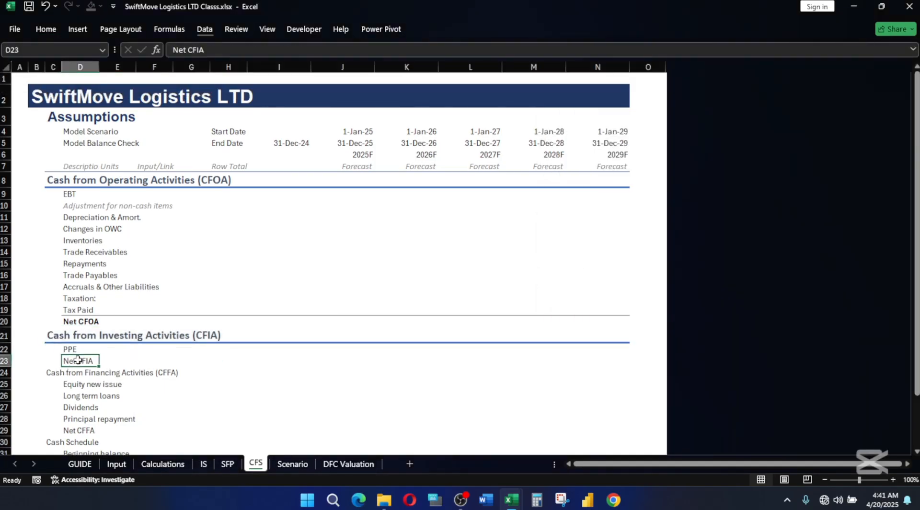
key("shift+Right")
key("shift+Right")
key("shift+Right")
key("shift+Right")
key("shift+Right")
key("shift+Right")
key("shift+Right")
key("shift+Right")
key("shift+Right")
key("shift+Right")
key("shift+Right")
key("shift+Left")
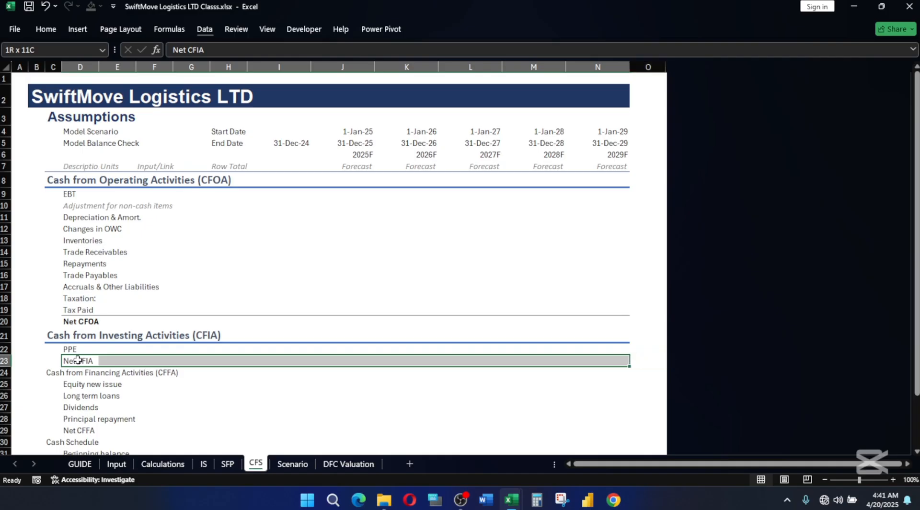
key("alt+h")
key("j")
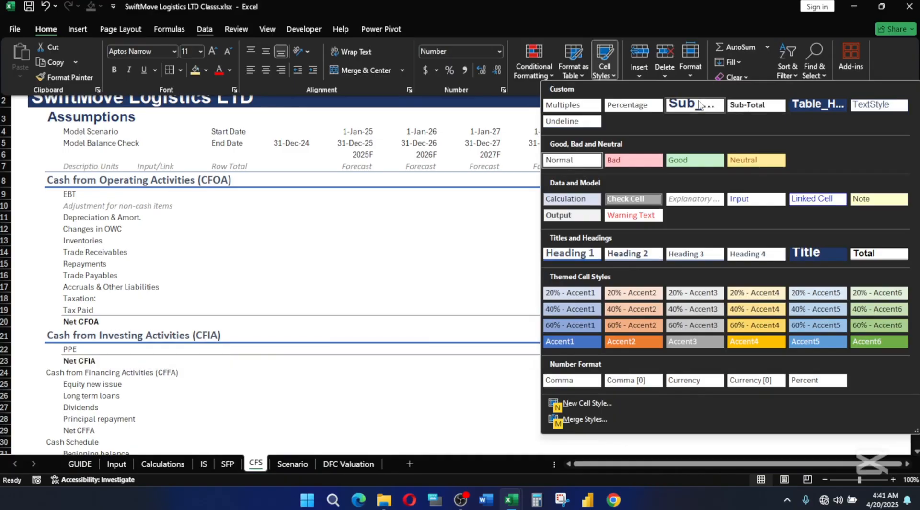
left_click(761, 106)
Apply the Heading 1 cell style to the Cash from Financing Activities (CFFA) row, C24:N24.
left_click(54, 372)
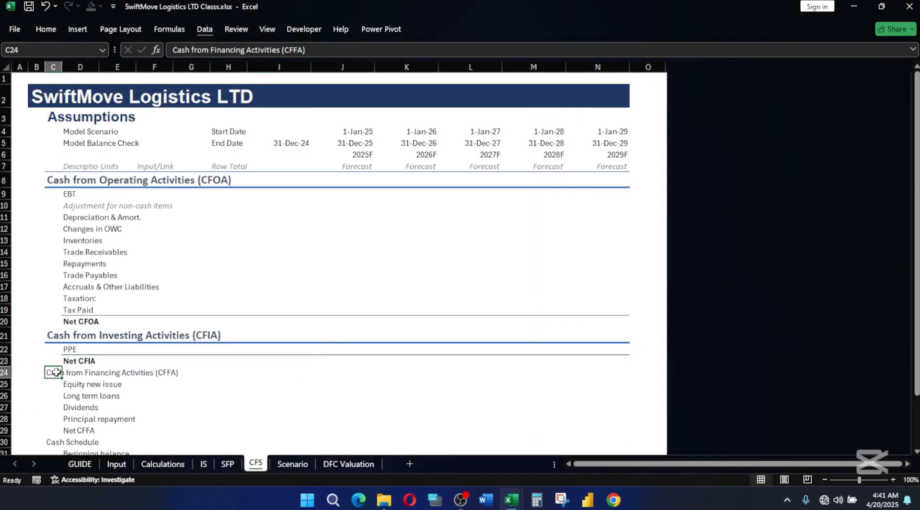
key("shift+Right")
key("shift+Right")
key("shift+Right")
key("shift+Right")
key("shift+Right")
key("shift+Right")
key("shift+Right")
key("shift+Right")
key("shift+Right")
key("shift+Right")
key("shift+Right")
key("shift+Right")
key("shift+Left")
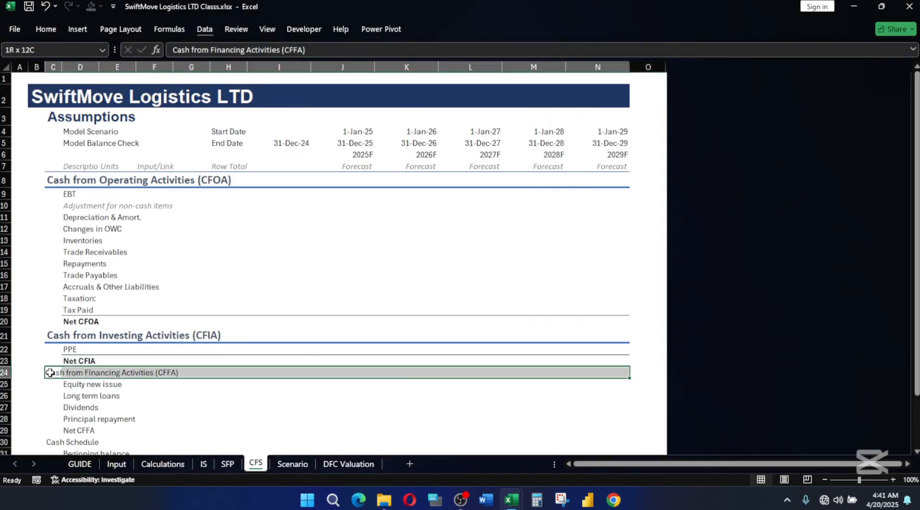
left_click(46, 29)
left_click(604, 62)
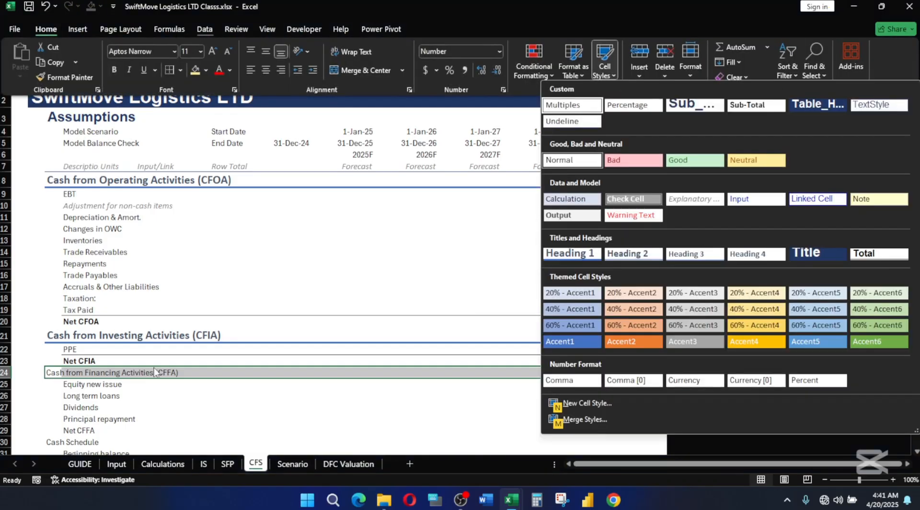
left_click(633, 253)
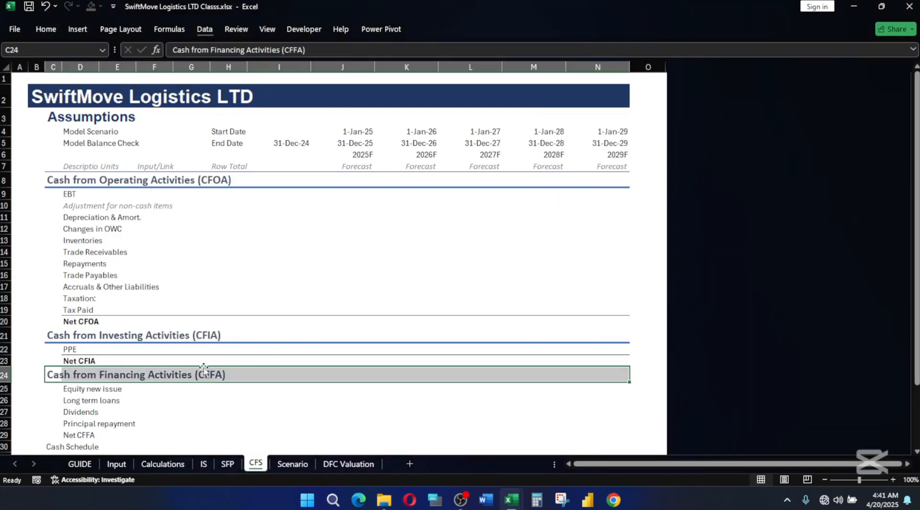
Apply the Sub-Total cell style to the Net CFFA row, D29:N29.
left_click(97, 390)
scroll(86, 426, "down", 2)
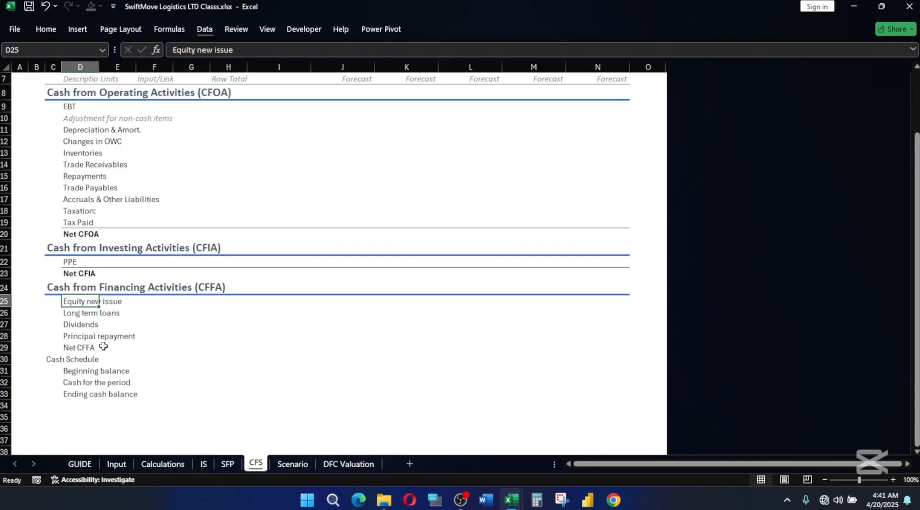
left_click(68, 350)
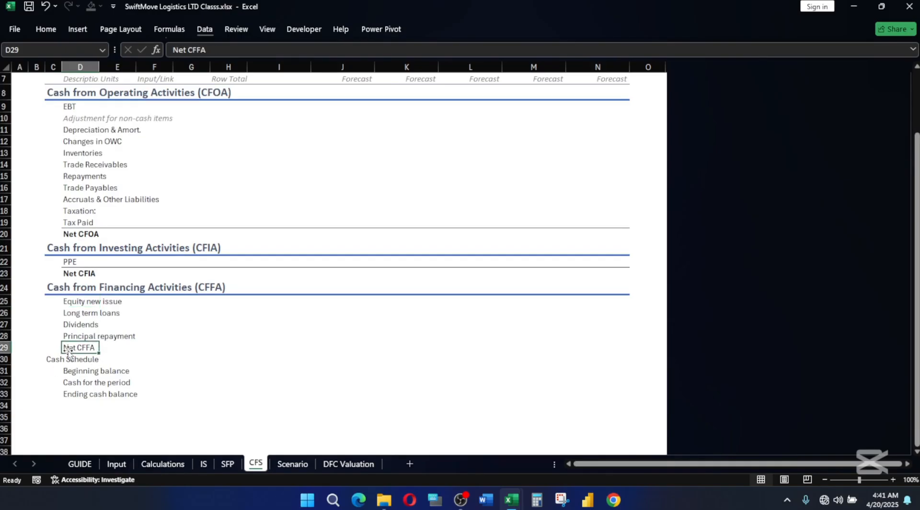
key("ctrl+shift+Right")
key("alt+h")
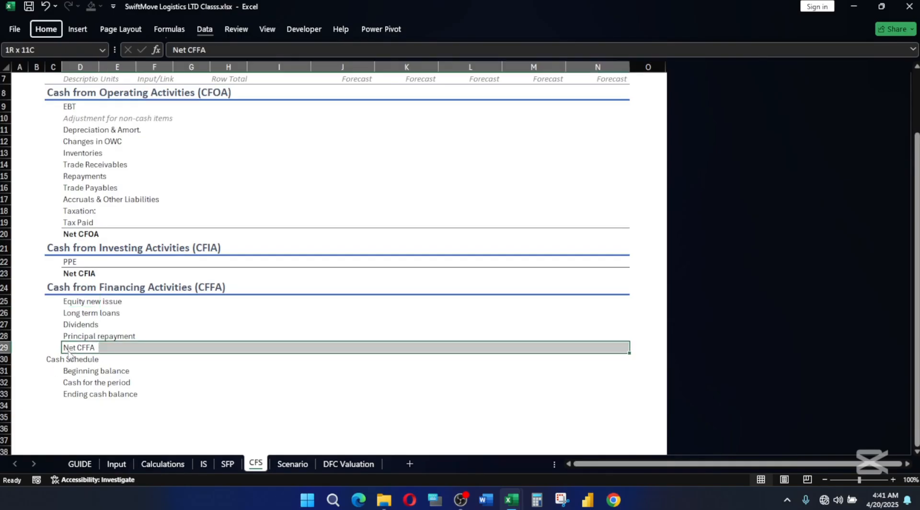
key("j")
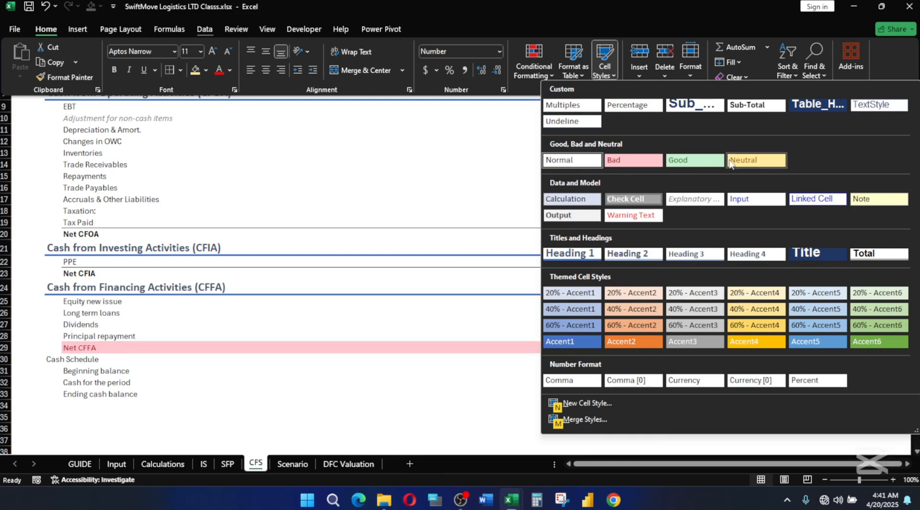
left_click(750, 106)
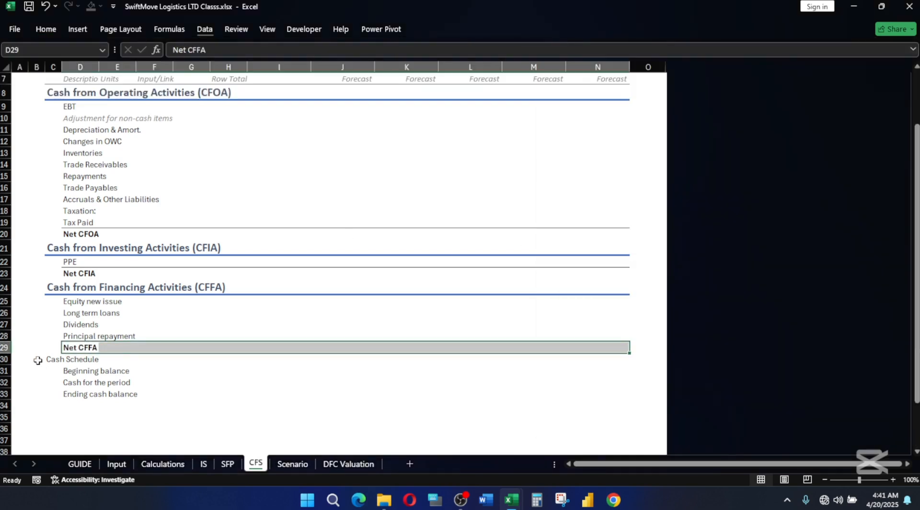
Apply the Heading 1 cell style to the Cash Schedule row, C30:N30.
left_click(54, 359)
key("ctrl+shift+Right")
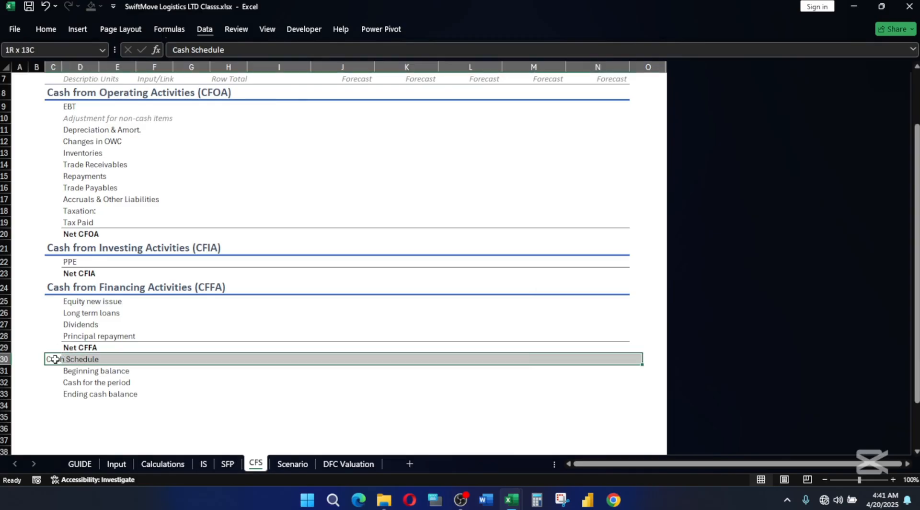
key("alt")
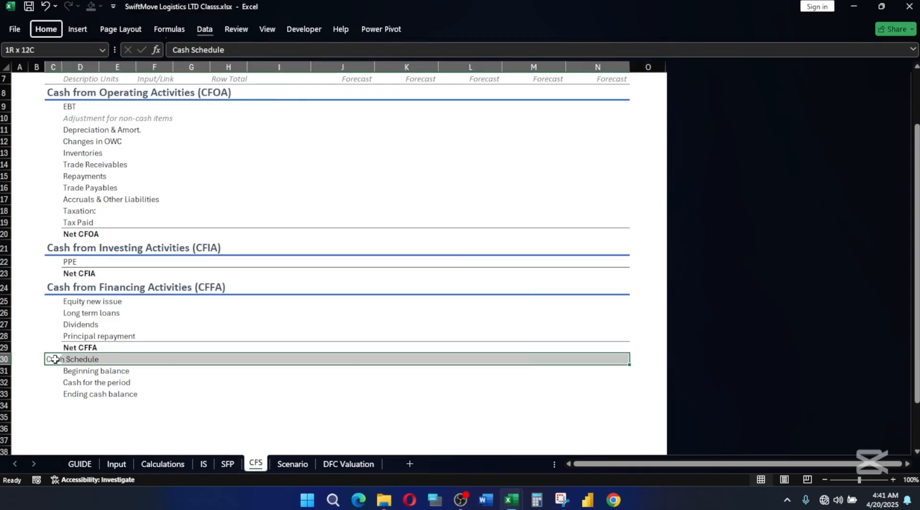
key("h")
key("j")
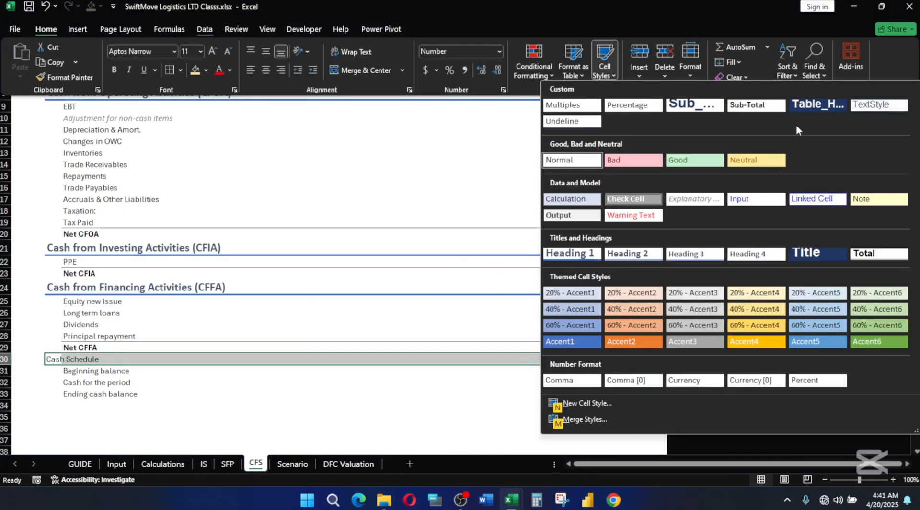
left_click(573, 253)
Apply the Total cell style to the Ending cash balance row, D33:N33.
left_click(75, 398)
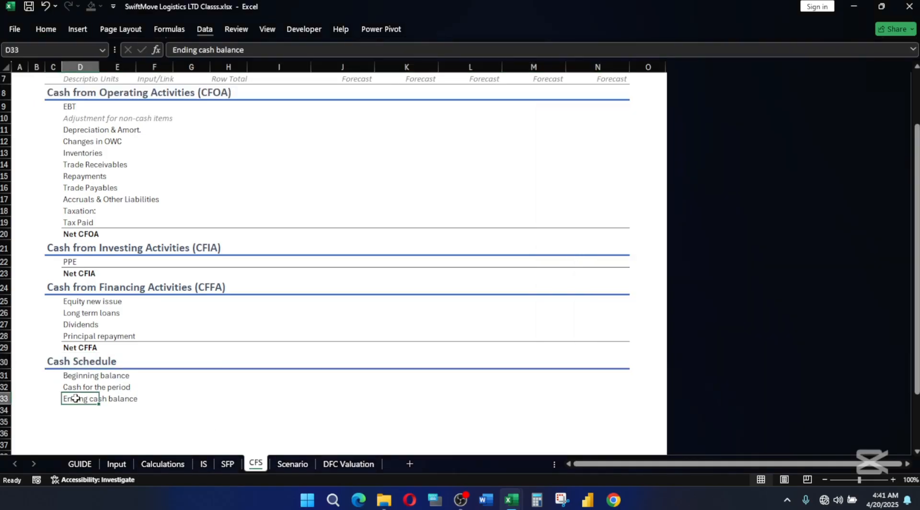
key("ctrl+shift+Right")
key("shift+Left")
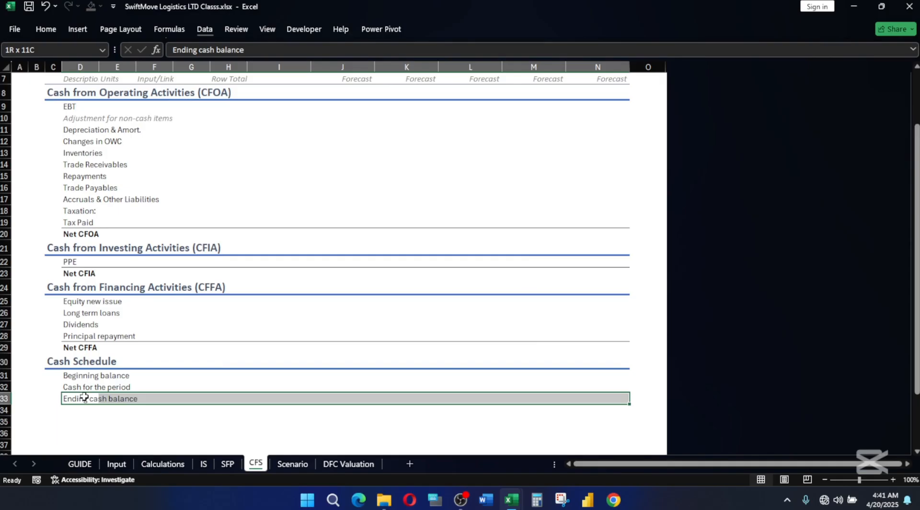
key("alt+h")
key("j")
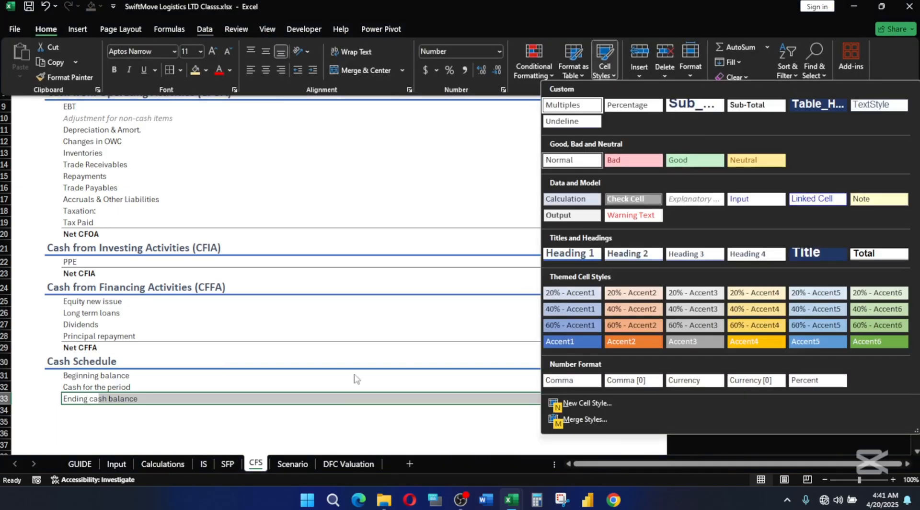
left_click(879, 253)
left_click(271, 399)
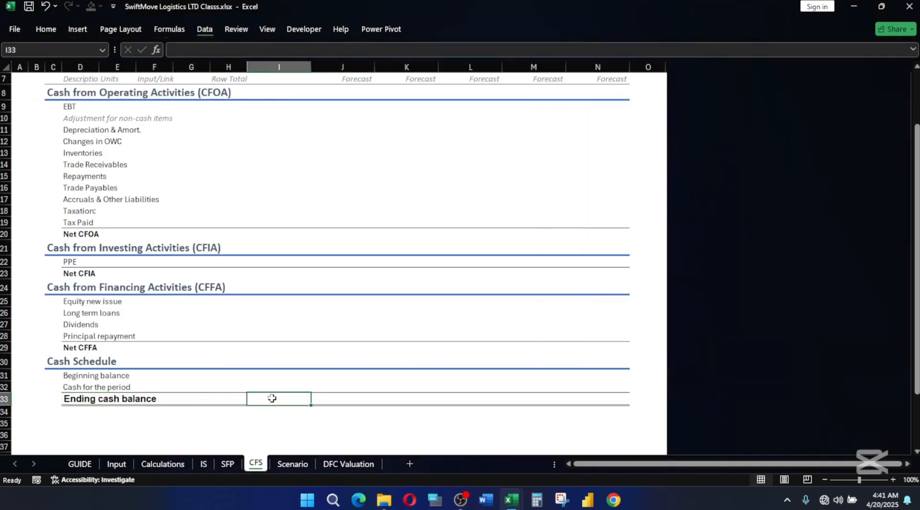
Freeze the panes at cell I8 so the header rows and label columns stay in view.
scroll(364, 395, "up", 2)
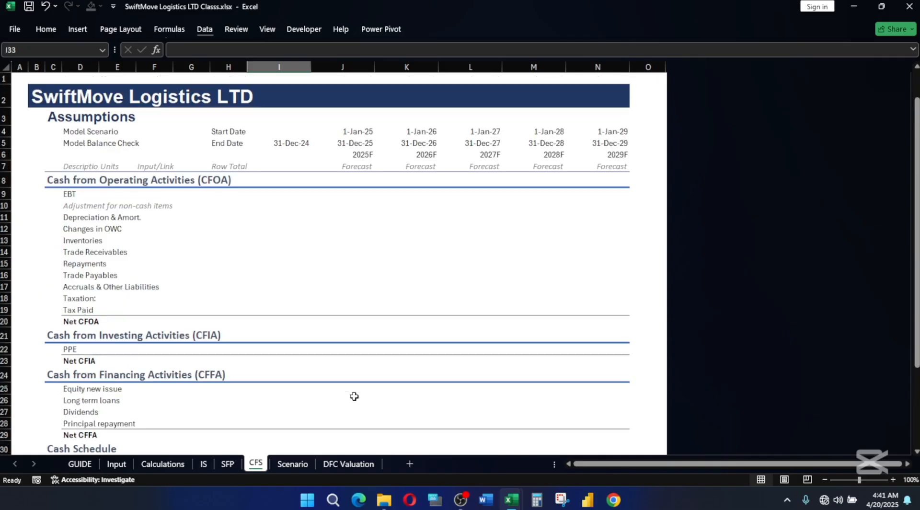
left_click(303, 182)
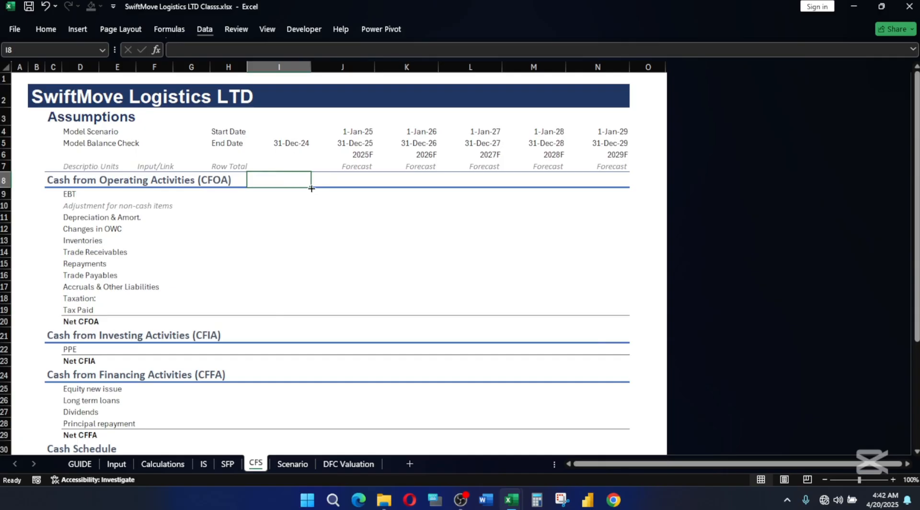
left_click(233, 31)
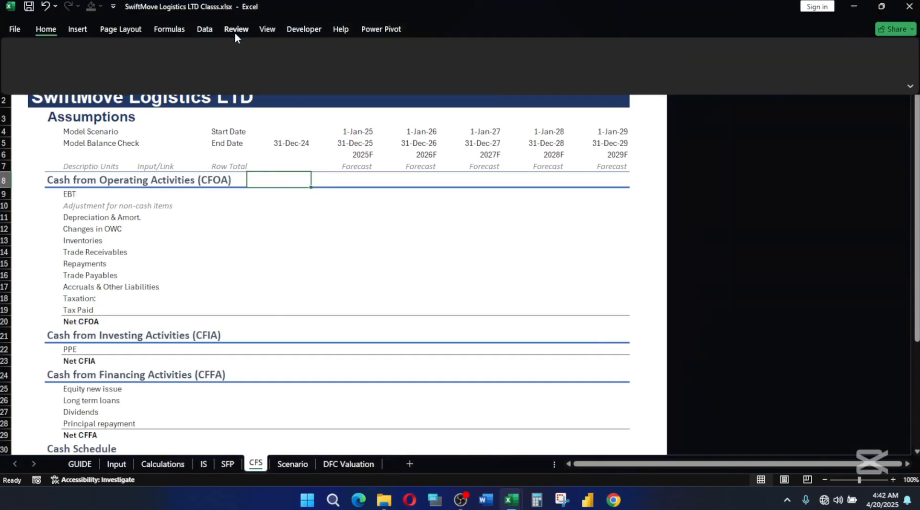
left_click(277, 29)
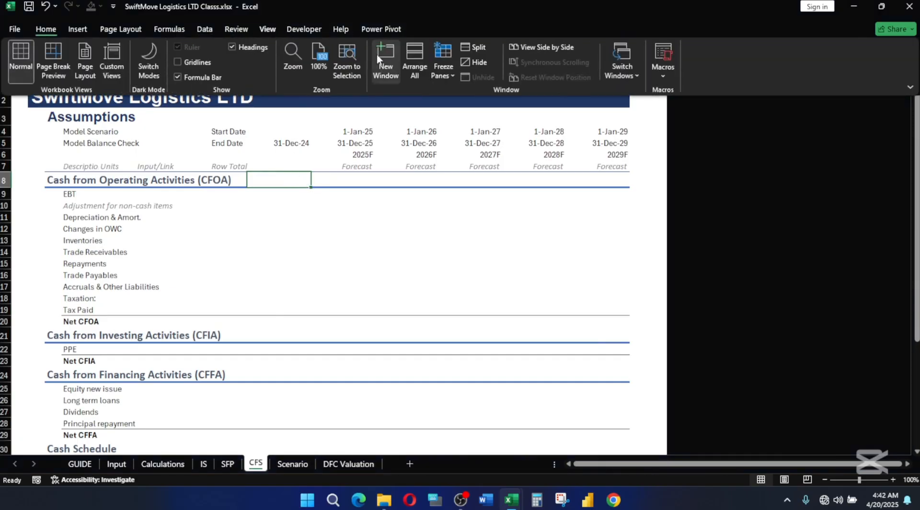
left_click(441, 67)
left_click(460, 92)
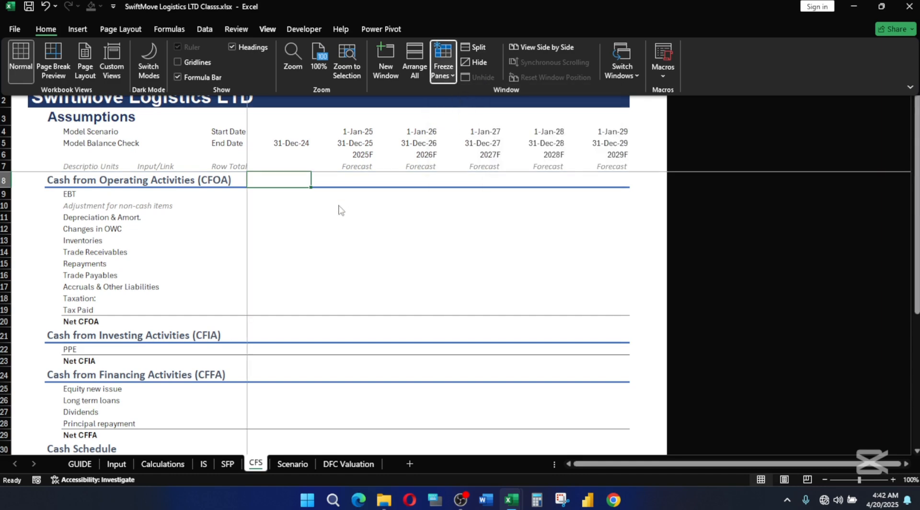
scroll(335, 241, "down", 2)
scroll(338, 326, "up", 2)
scroll(326, 343, "down", 3)
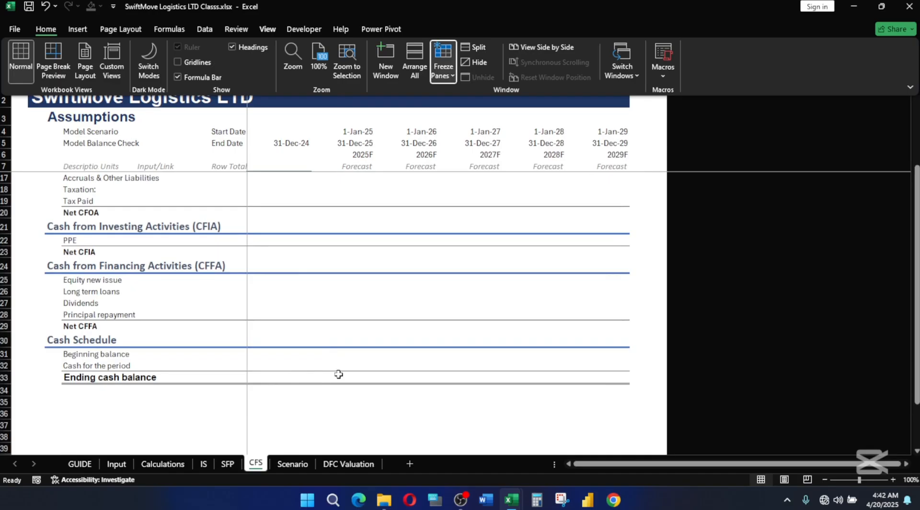
Link the 2025F Beginning balance in J31 to the prior period's ending cash balance with =I33.
left_click(336, 343)
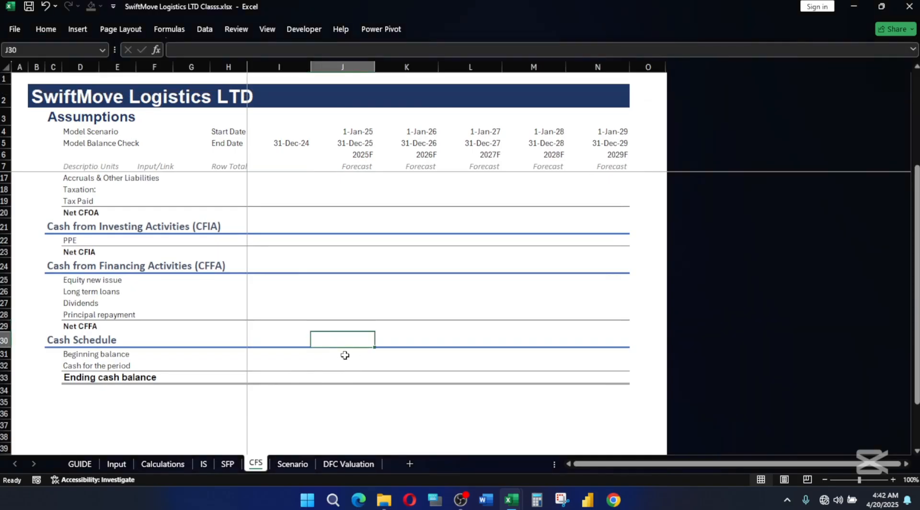
left_click(350, 352)
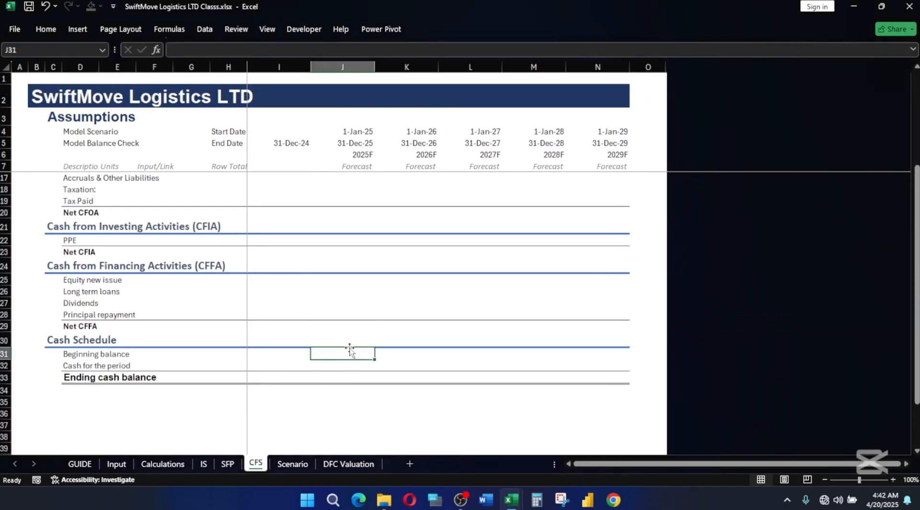
type("=")
left_click(269, 378)
key("Return")
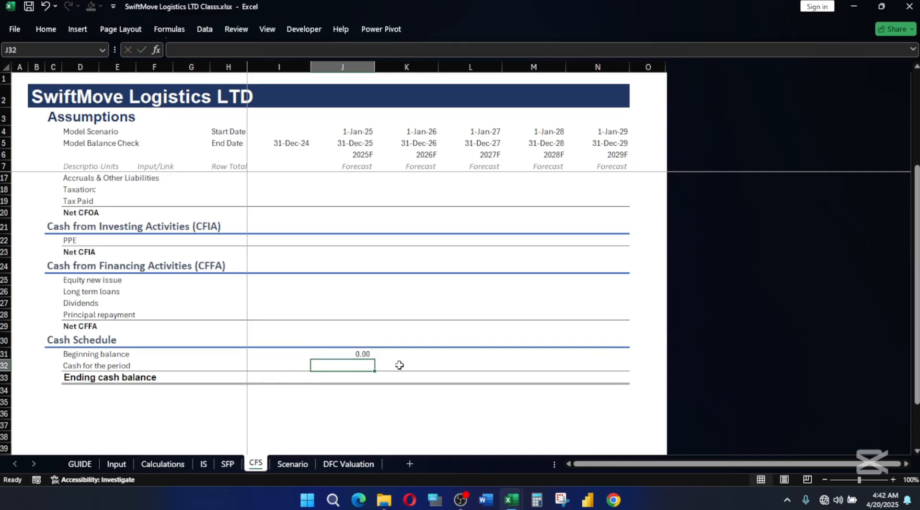
Calculate the 2025F Ending cash balance in J33 with AutoSum and fill the Cash Schedule formulas in J31:J33 across to column N.
left_click(353, 381)
key("alt+equal")
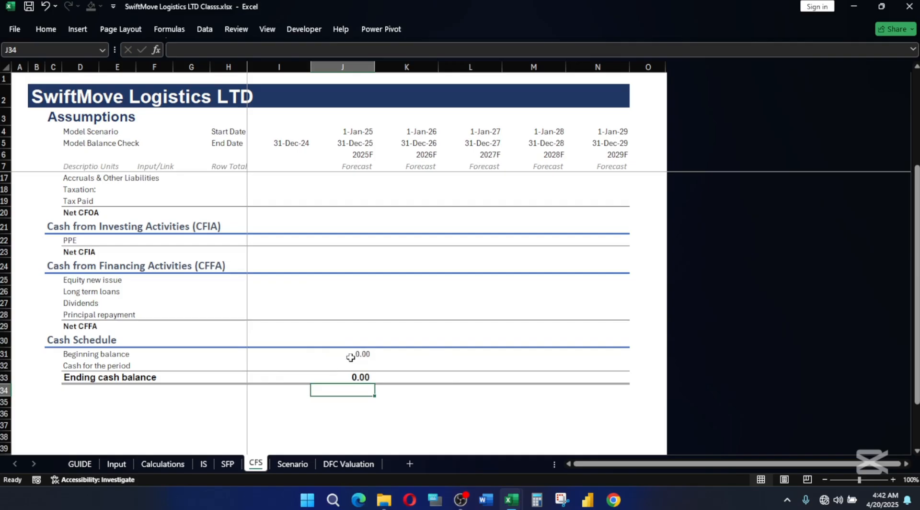
left_click_drag(360, 353, 618, 383)
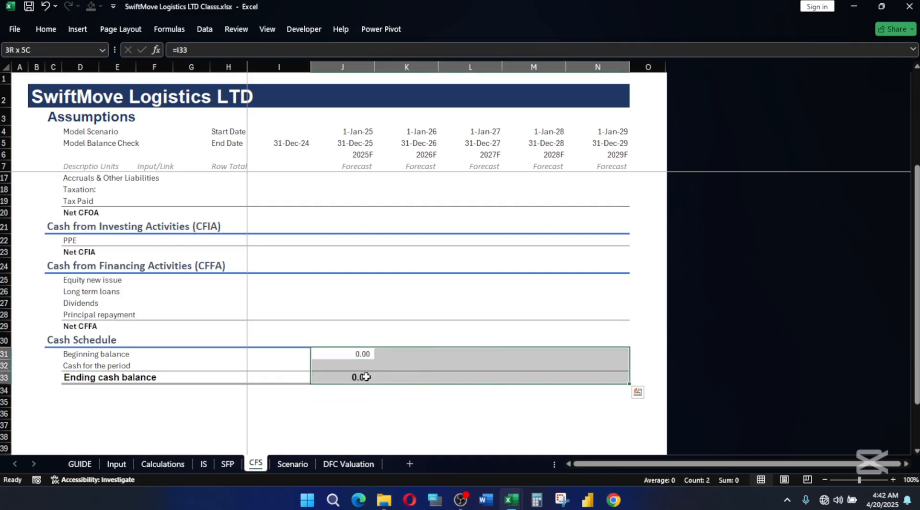
Link the 2025F EBT in J9 to the Income Statement's EBT with =IS!J20.
scroll(338, 333, "up", 3)
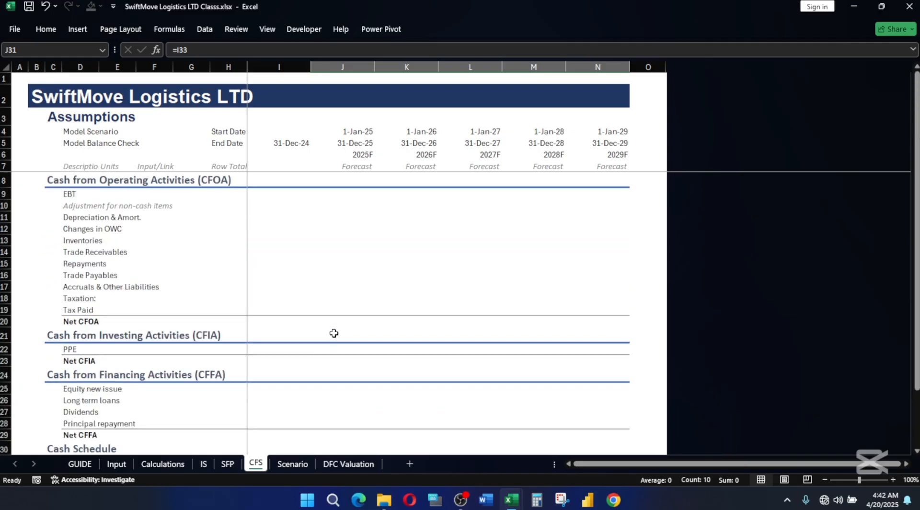
left_click(357, 192)
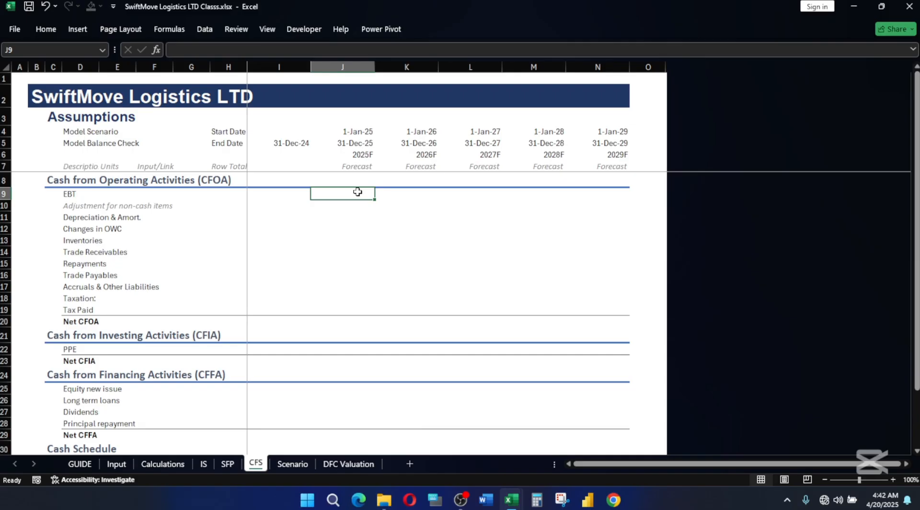
type("=")
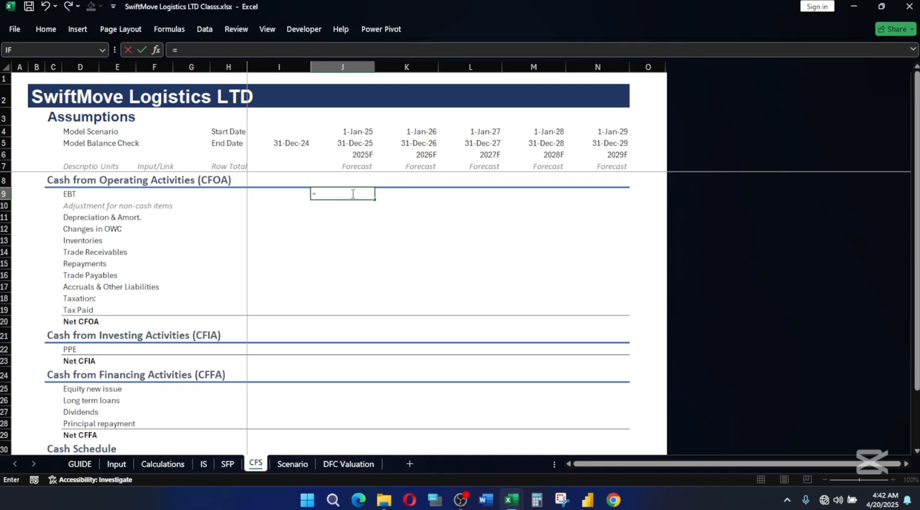
left_click(201, 463)
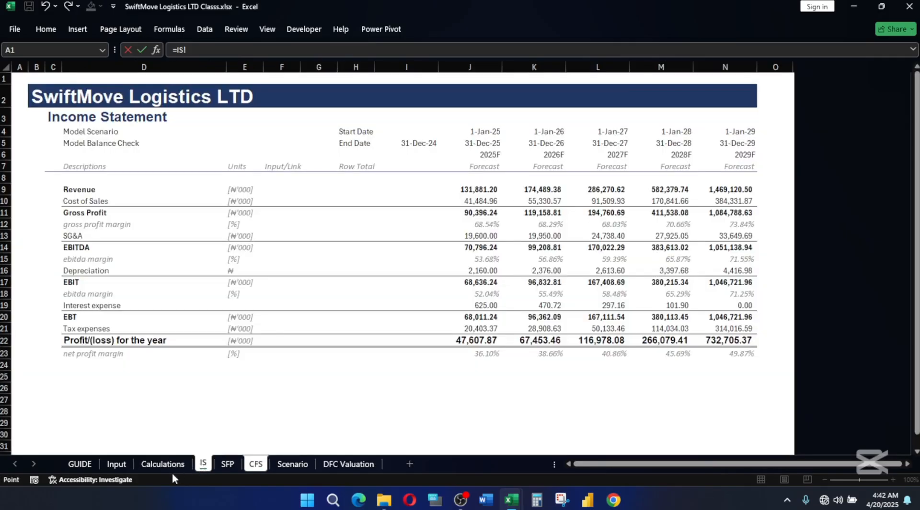
left_click(488, 316)
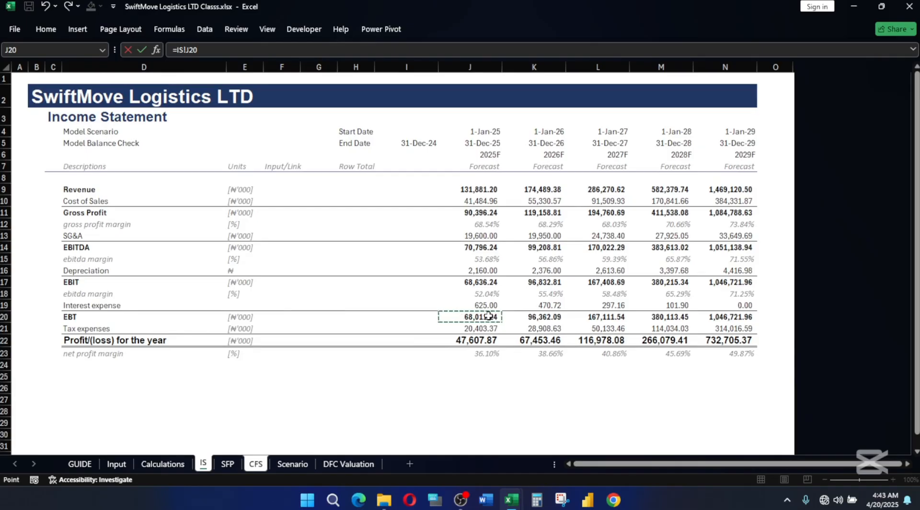
key("Return")
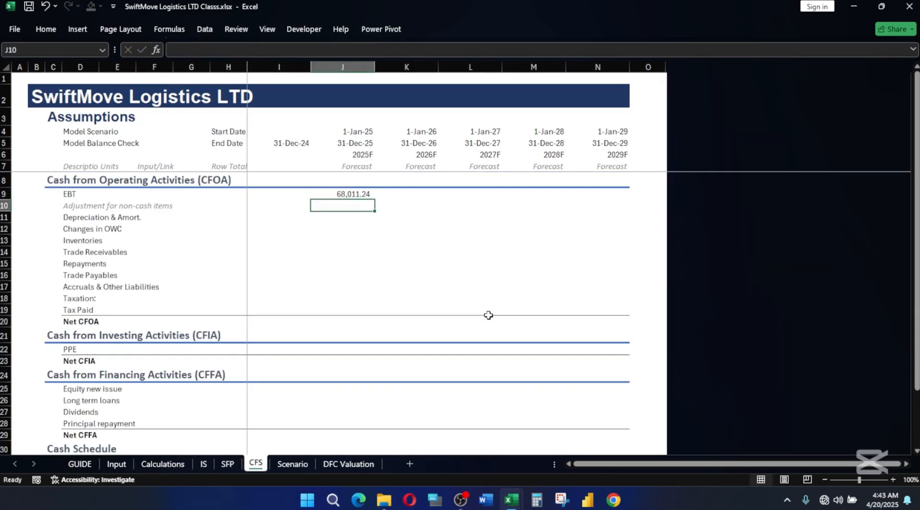
Link the 2025F Depreciation & Amort. in J11 to the Income Statement's depreciation, cell J16 of the IS sheet.
key("Down")
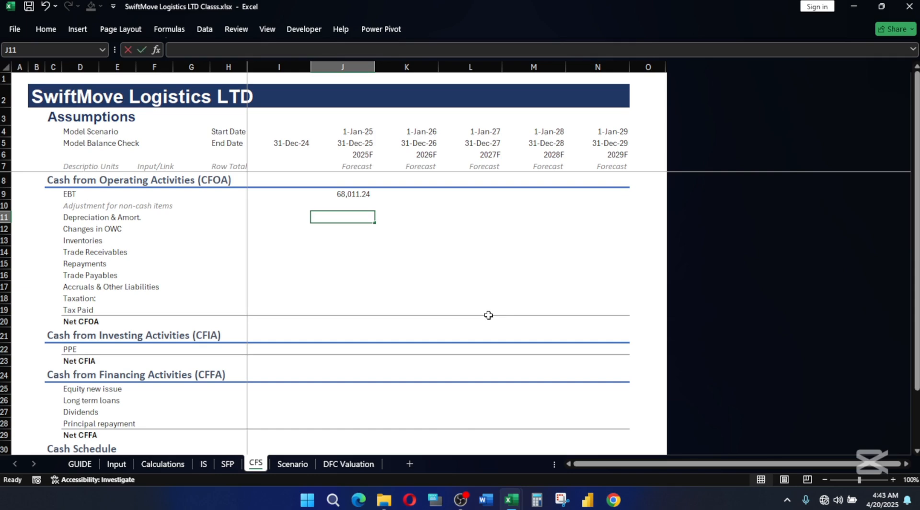
type("=")
left_click(203, 463)
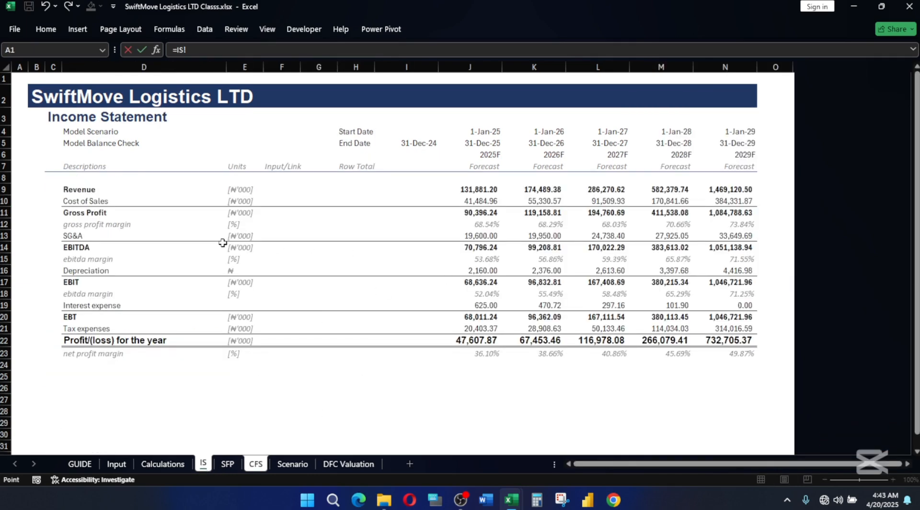
left_click(474, 272)
key("Return")
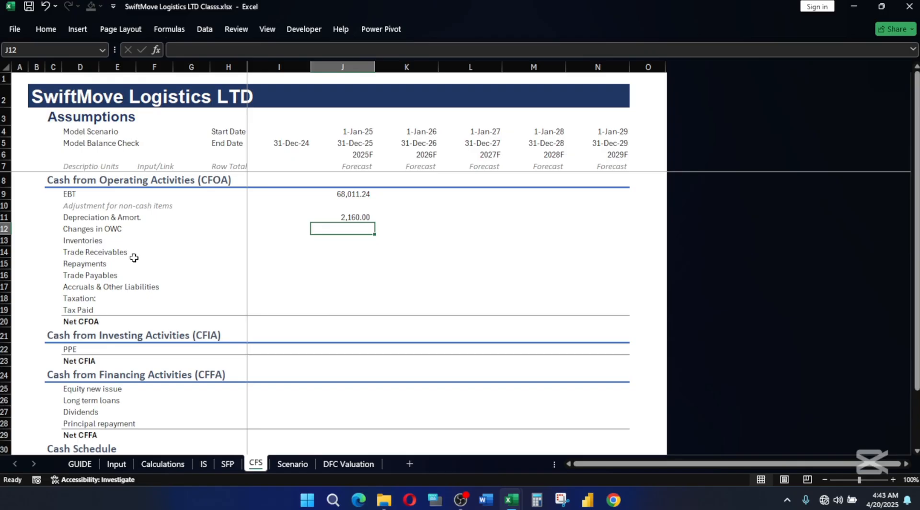
Delete rows 13 to 17, the individual working capital lines from Inventories through Accruals & Other Liabilities.
left_click_drag(79, 241, 91, 283)
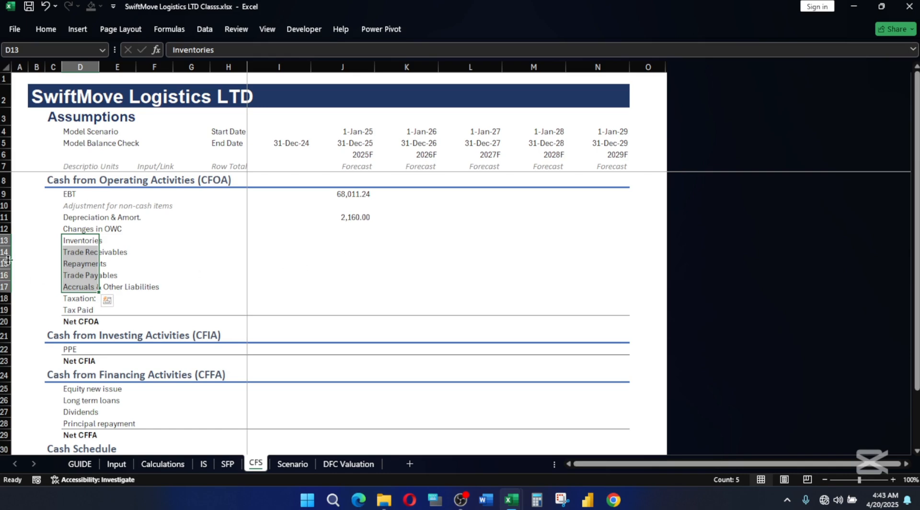
left_click_drag(4, 240, 2, 285)
key("ctrl+minus")
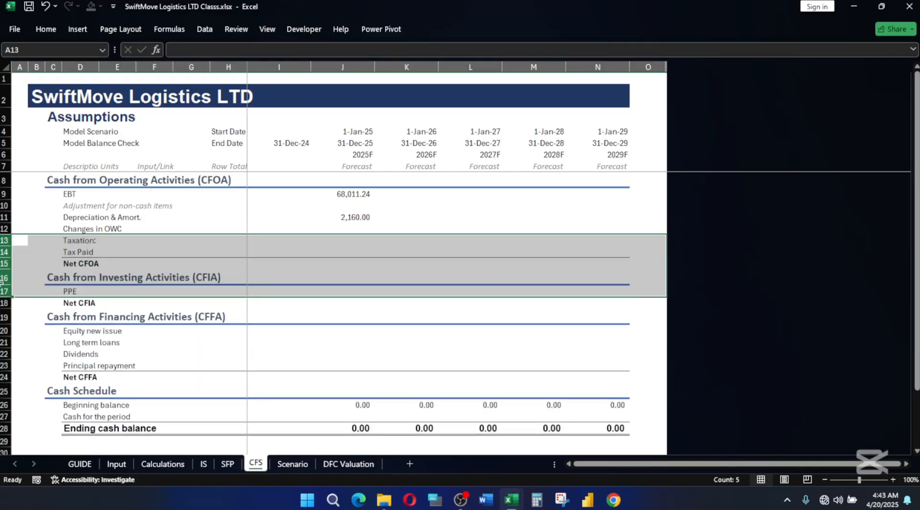
Link the 2025F Changes in OWC in J12 to Changes in WC on the Calculations sheet with =Calculations!J123.
left_click(352, 228)
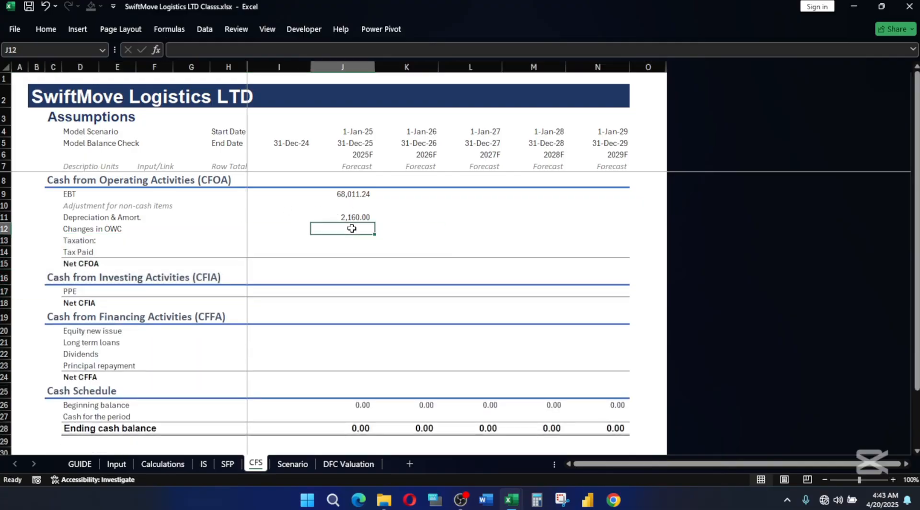
type("=")
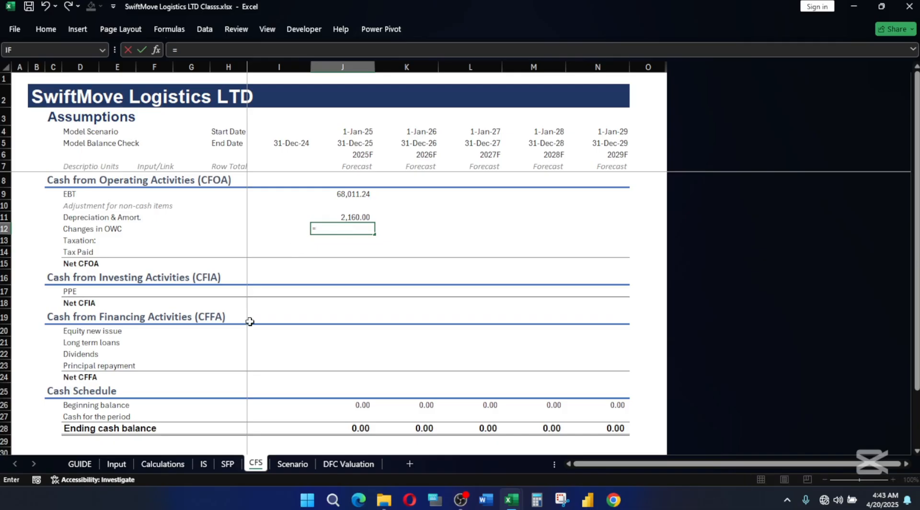
left_click(163, 463)
scroll(435, 300, "up", 3)
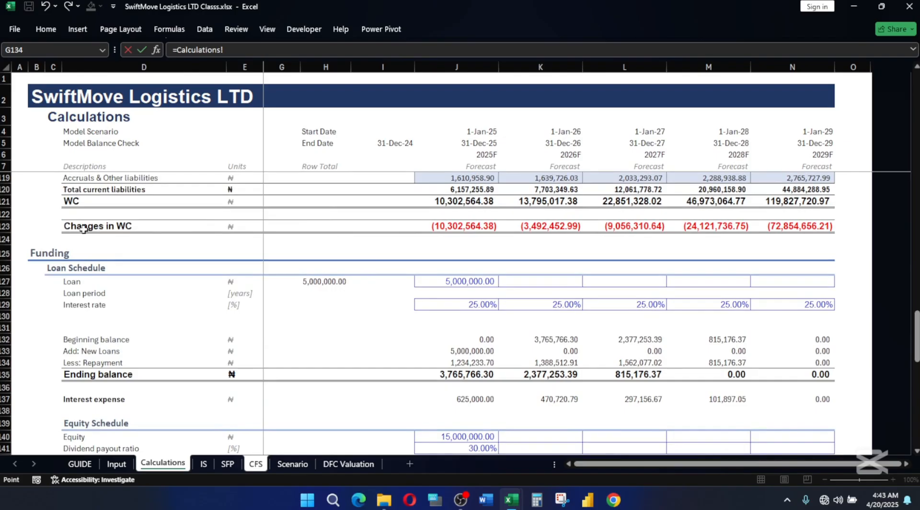
left_click(474, 225)
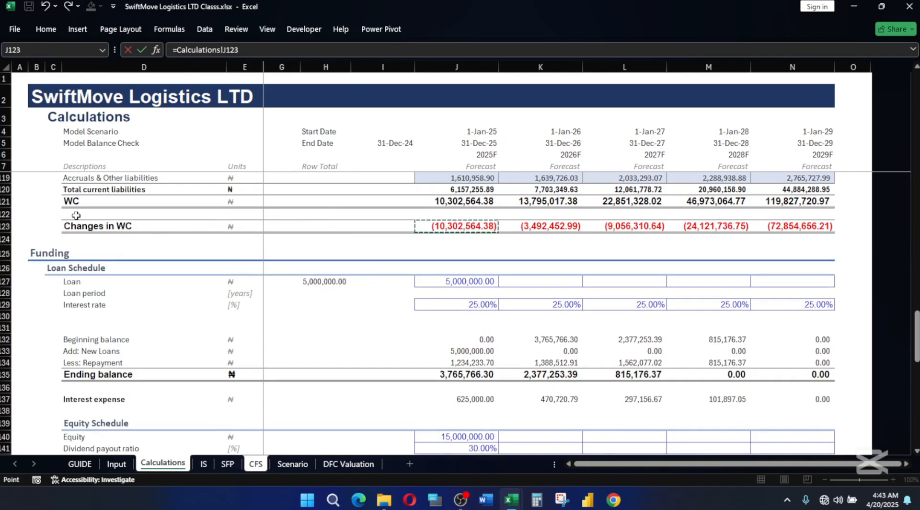
key("Return")
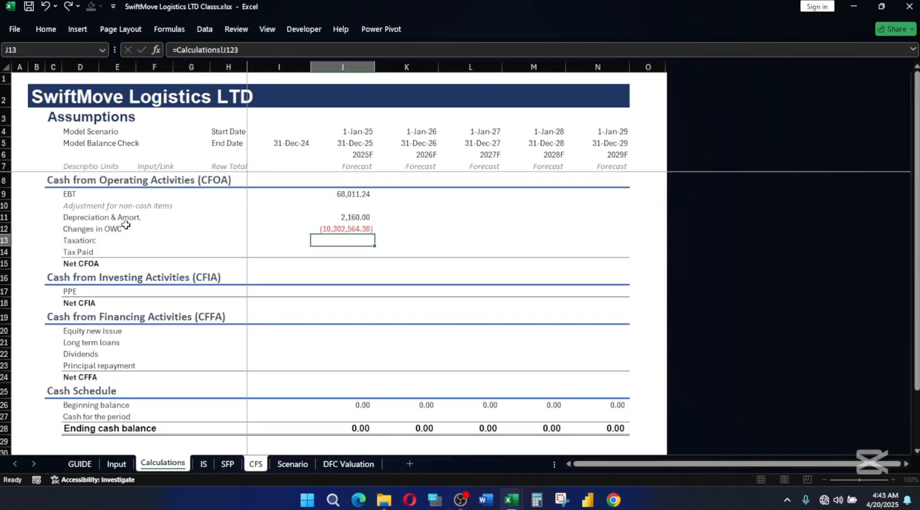
Divide the Changes in OWC formula in J12 by the workbook's named divisor to express it in thousands.
left_click(360, 230)
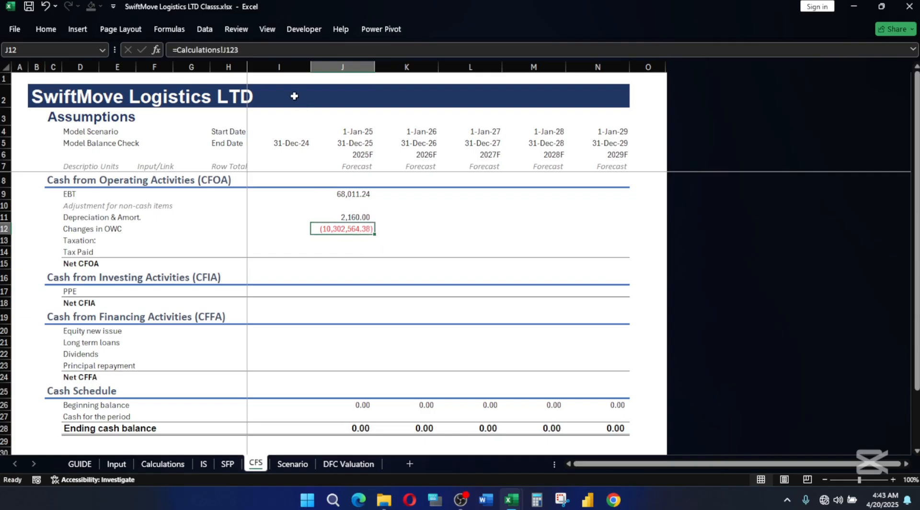
left_click(266, 48)
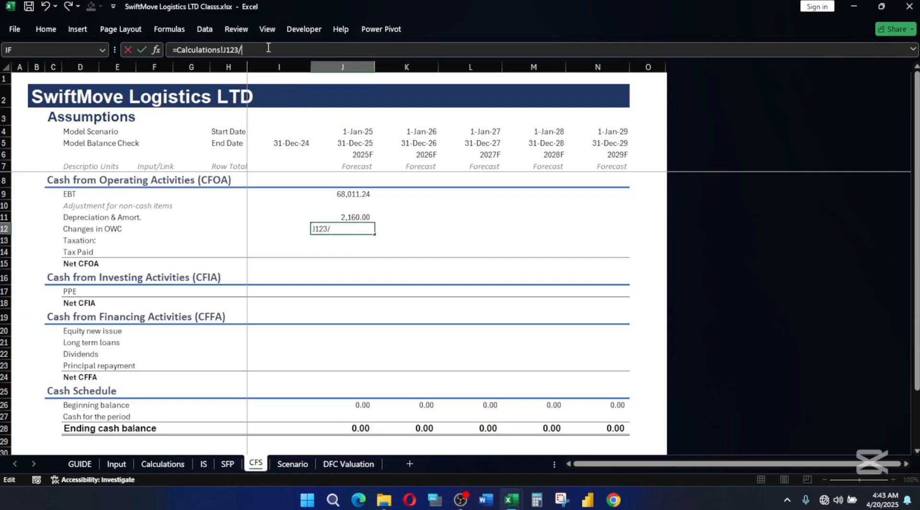
type("/di")
key("Down")
key("Tab")
key("Return")
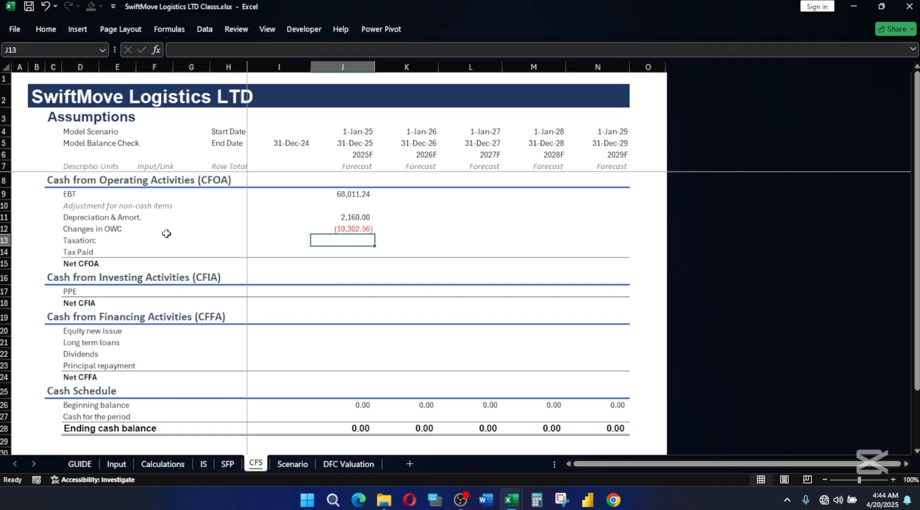
Review the EBT link in J9 and the Taxation row against the EBT and tax lines of the Income Statement.
left_click(71, 240)
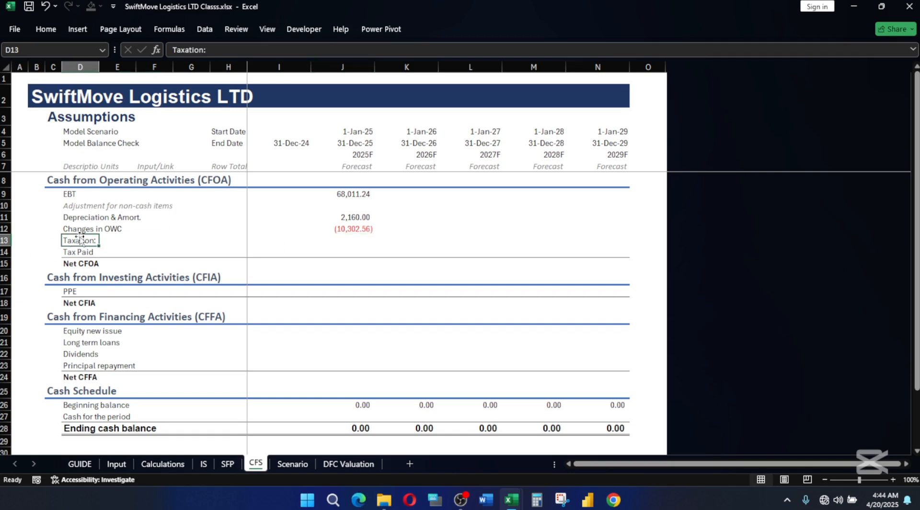
left_click(355, 198)
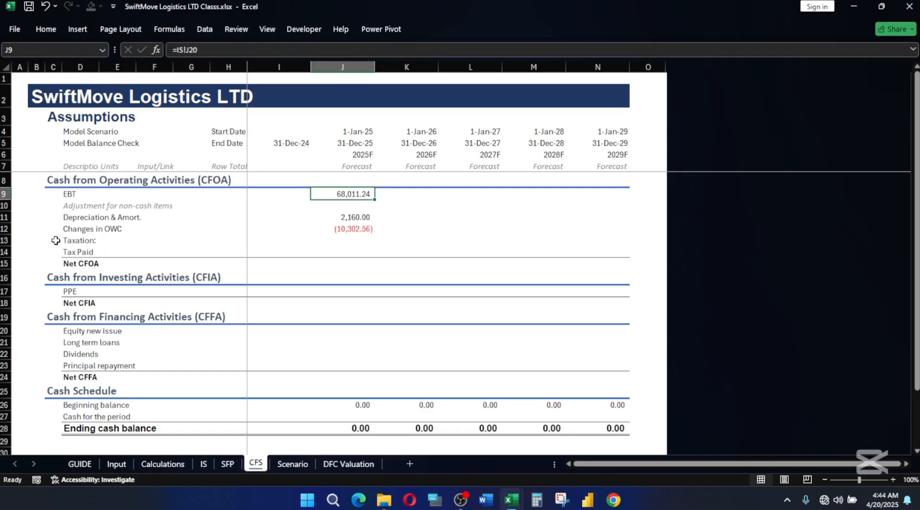
left_click(88, 242)
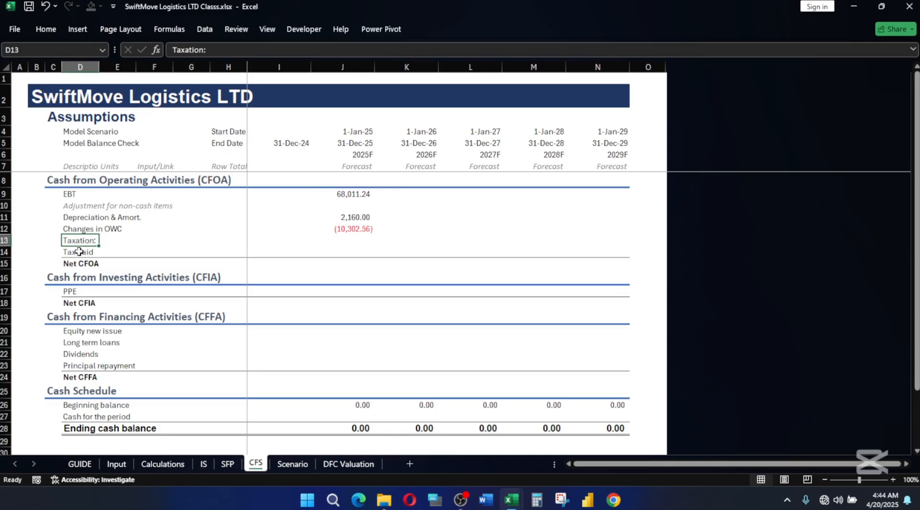
left_click(357, 193)
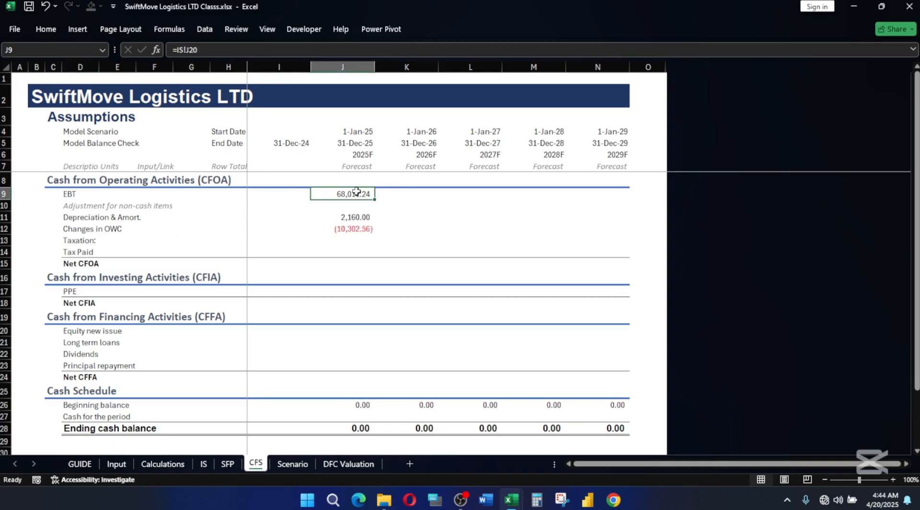
left_click(204, 464)
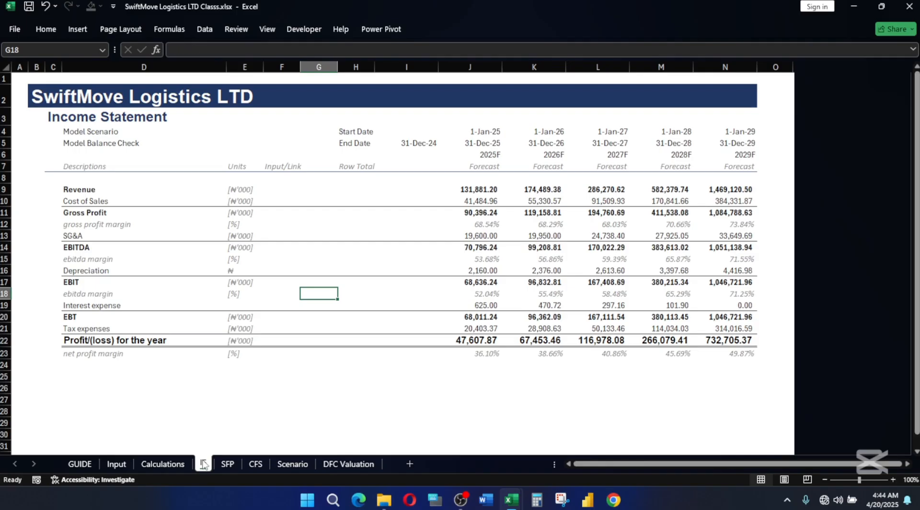
left_click(255, 463)
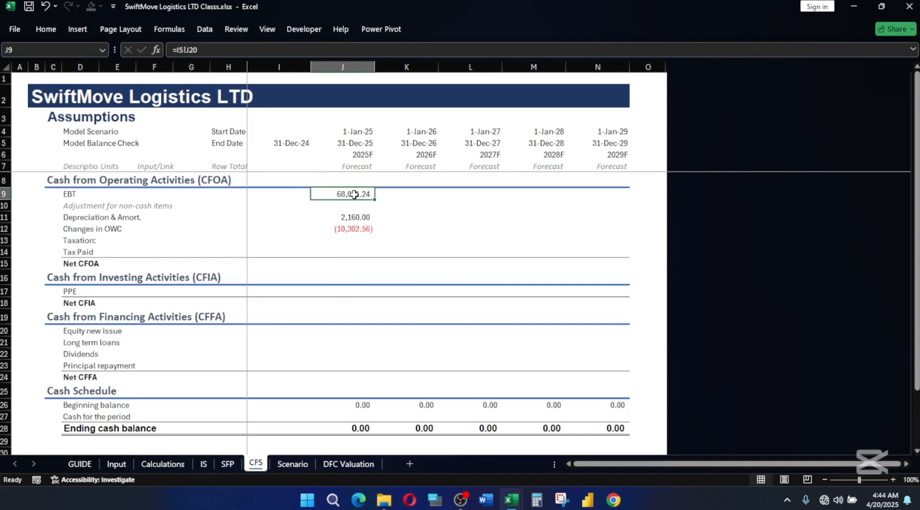
left_click(358, 238)
Apply the Explanatory Text cell style to the Taxation: label in D13.
left_click(91, 240)
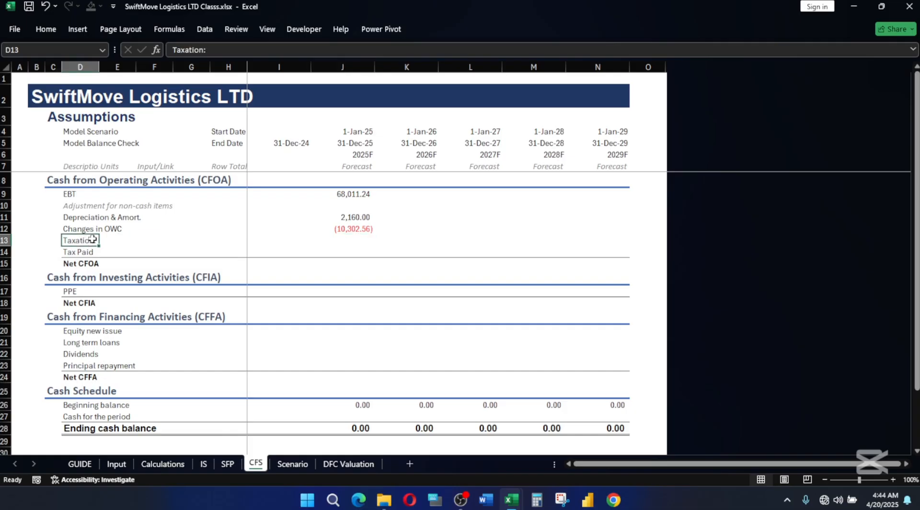
key("alt+h")
key("j")
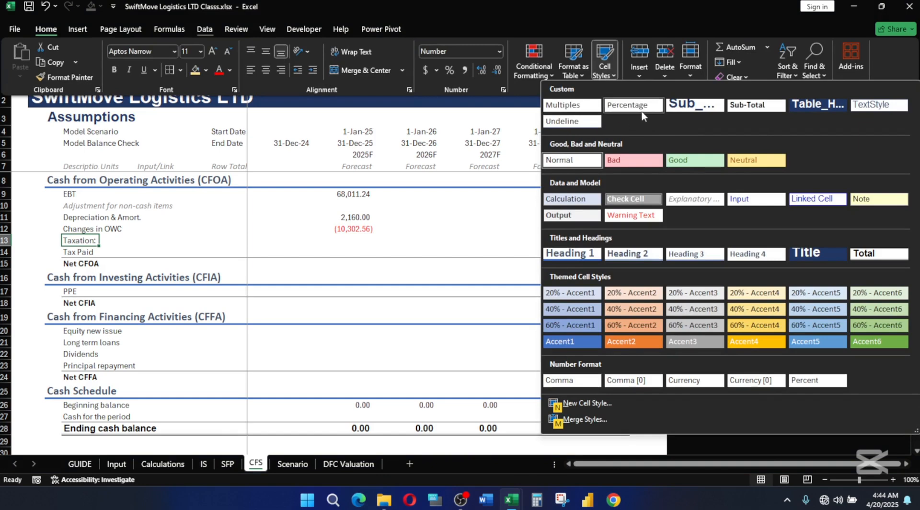
left_click(695, 198)
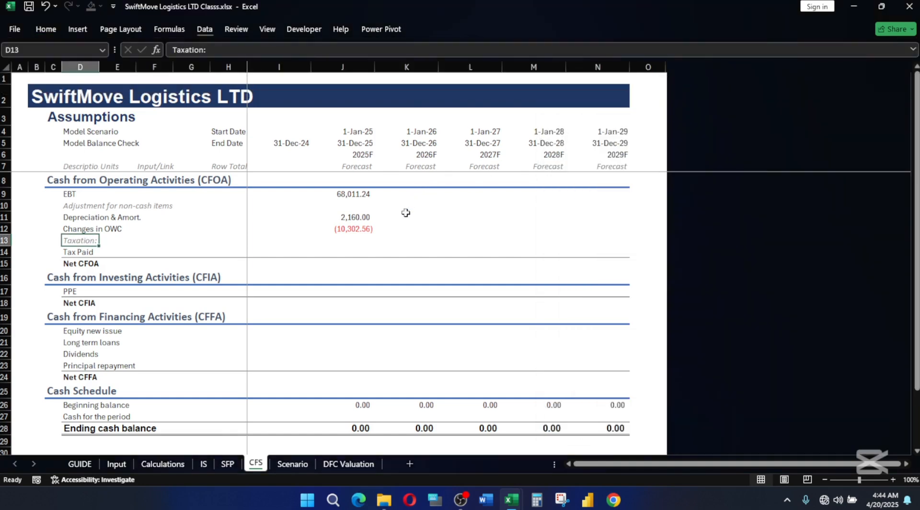
left_click(427, 240)
Link the 2025F Tax Paid in J14 to the Income Statement's tax expenses with =IS!J21.
left_click(346, 249)
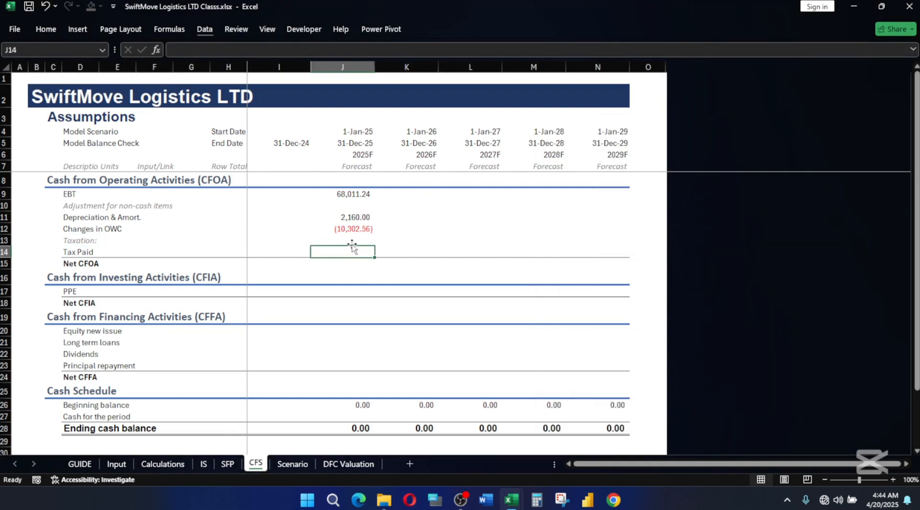
type("=")
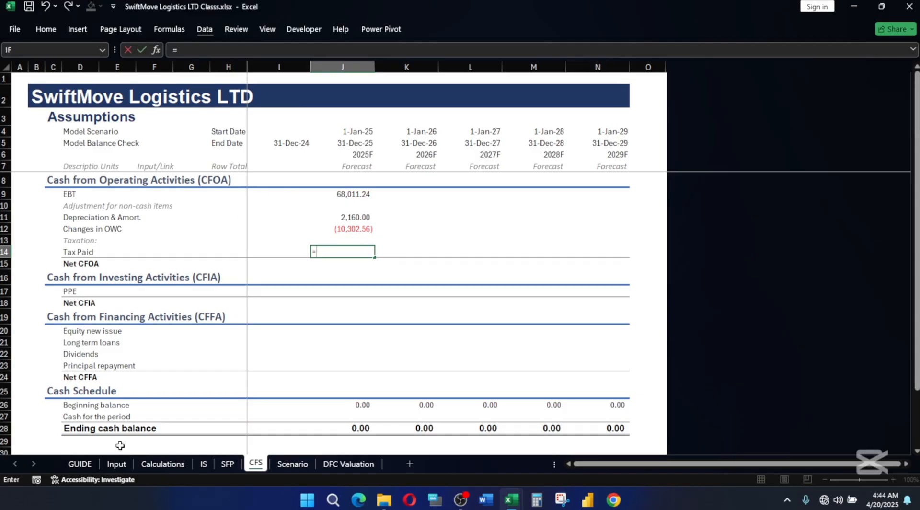
left_click(207, 463)
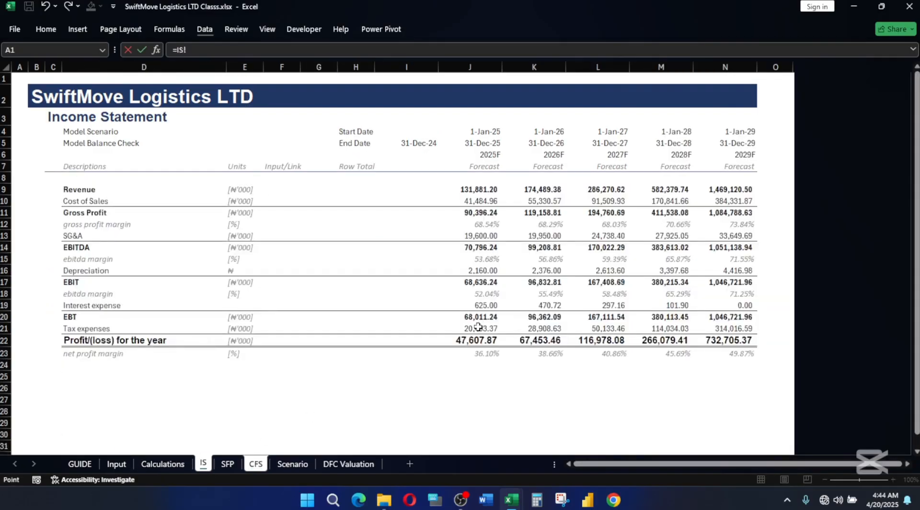
left_click(477, 327)
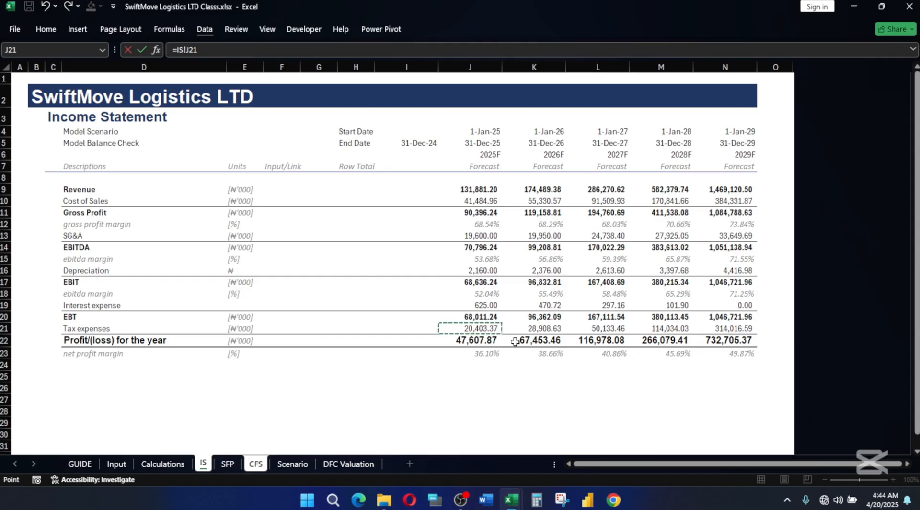
key("Return")
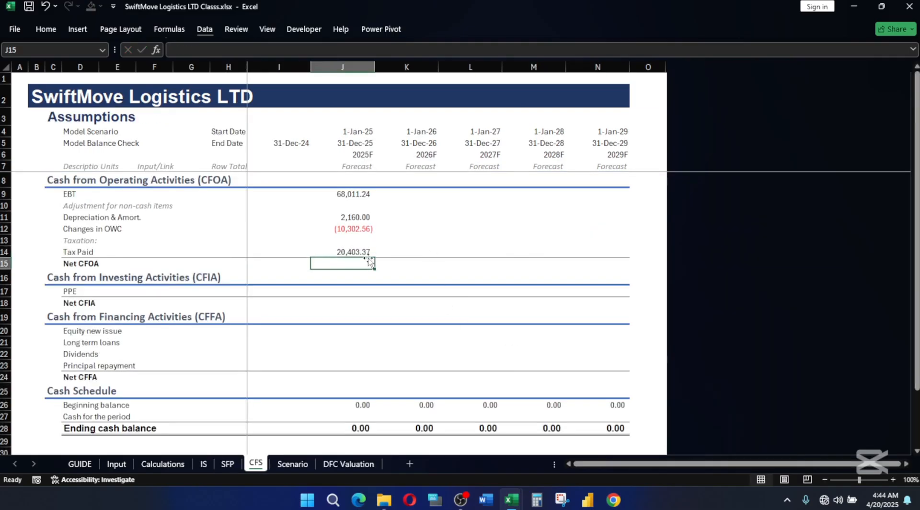
Total the 2025F Net CFOA in J15 with =SUM(J9:J14).
left_click(362, 250)
left_click(355, 262)
type("=SUM(")
key("Up")
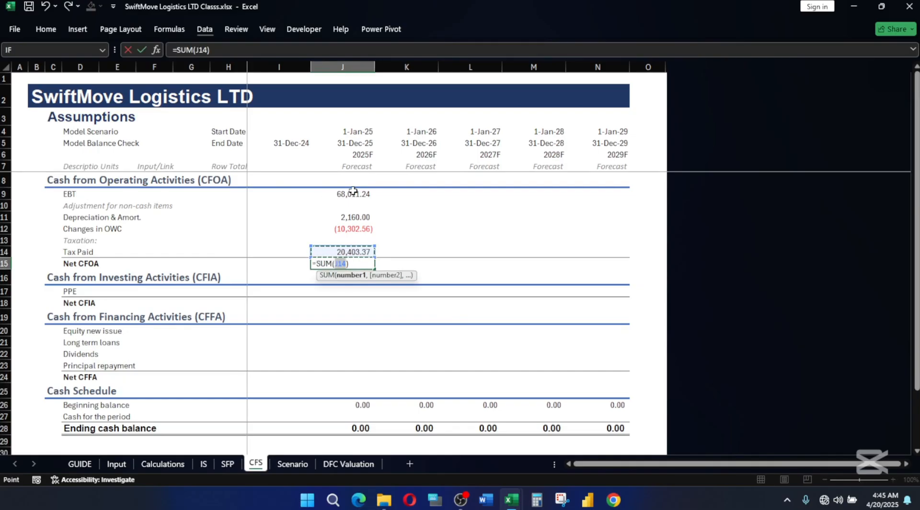
left_click_drag(353, 191, 357, 249)
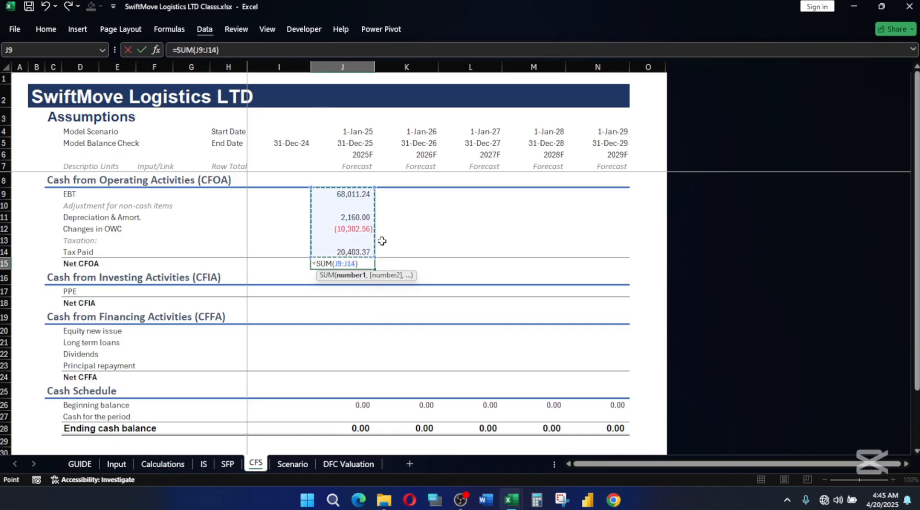
key("Return")
Extend the 2025F operating activities formulas in J9:J15 across the forecast columns to 2029F.
left_click(357, 215)
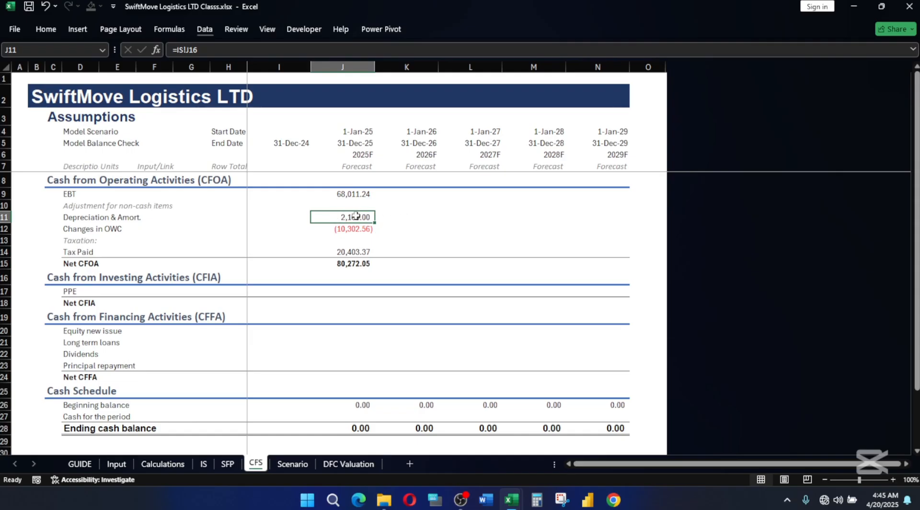
left_click_drag(355, 194, 611, 262)
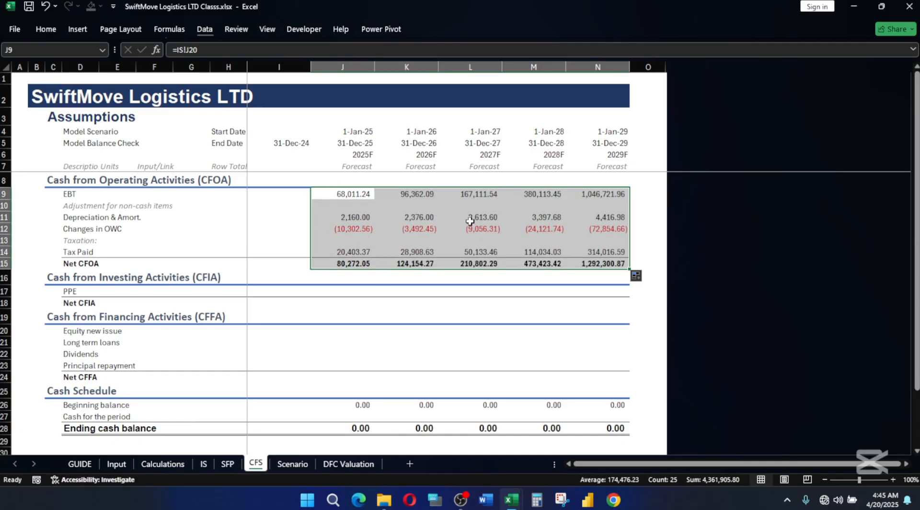
left_click(485, 219)
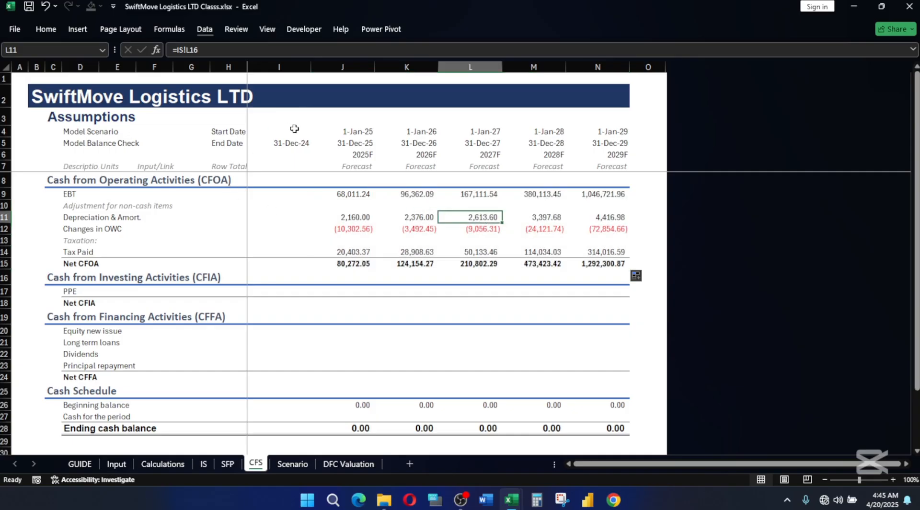
left_click(360, 230)
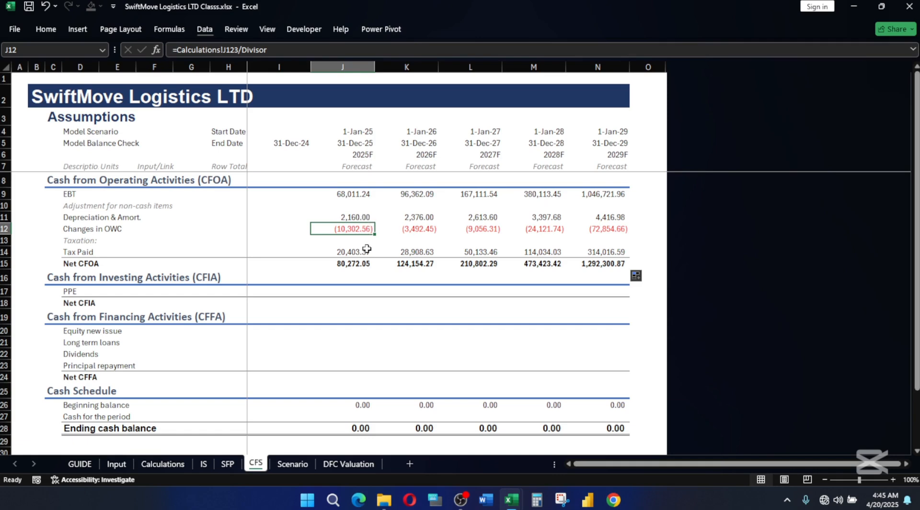
Link the 2025F PPE in J17 to the negative of Total Business Assets with =-Calculations!J164.
left_click(344, 288)
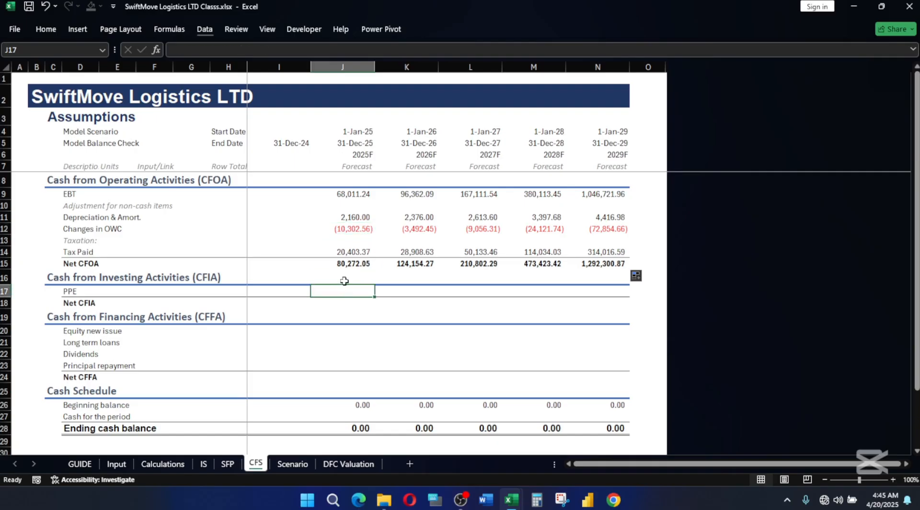
type("=-")
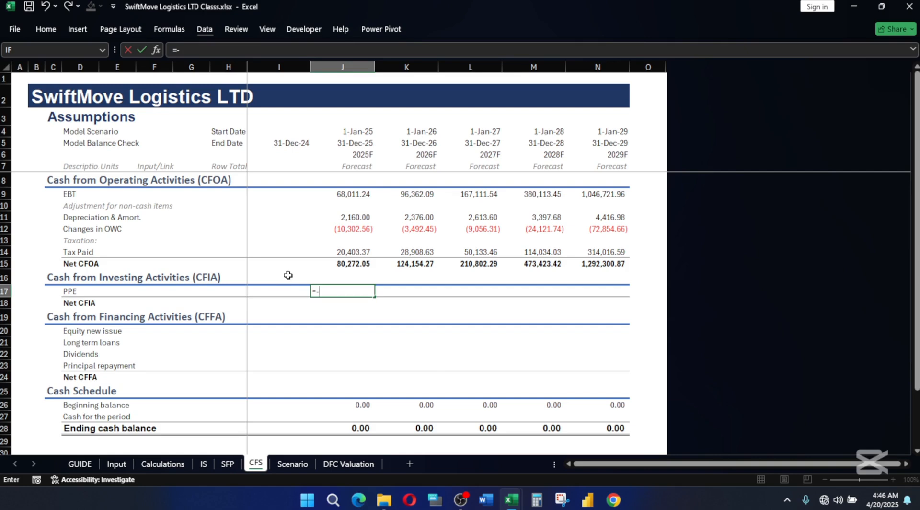
left_click(162, 462)
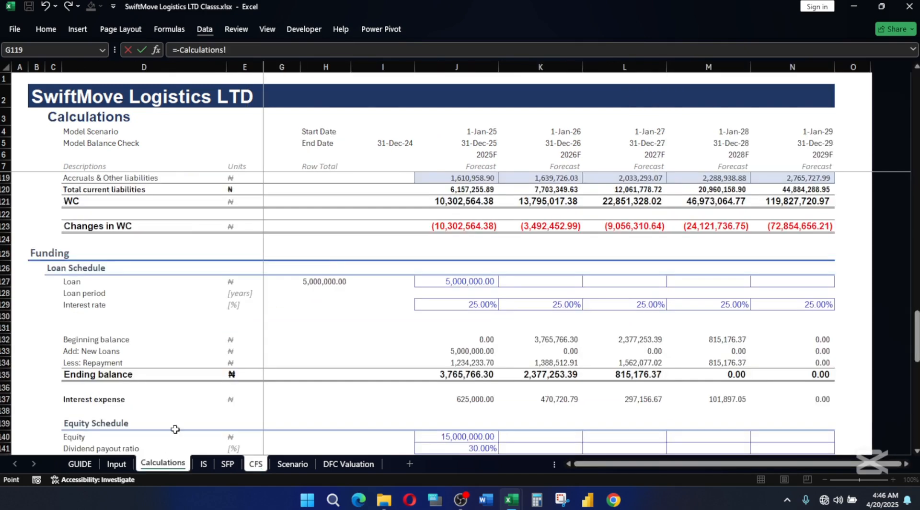
scroll(644, 357, "down", 9)
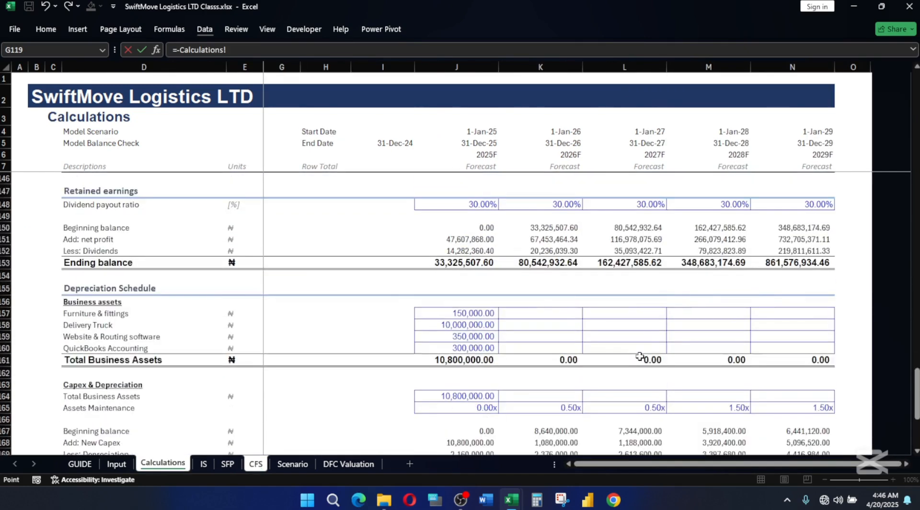
scroll(640, 356, "down", 3)
scroll(639, 350, "down", 2)
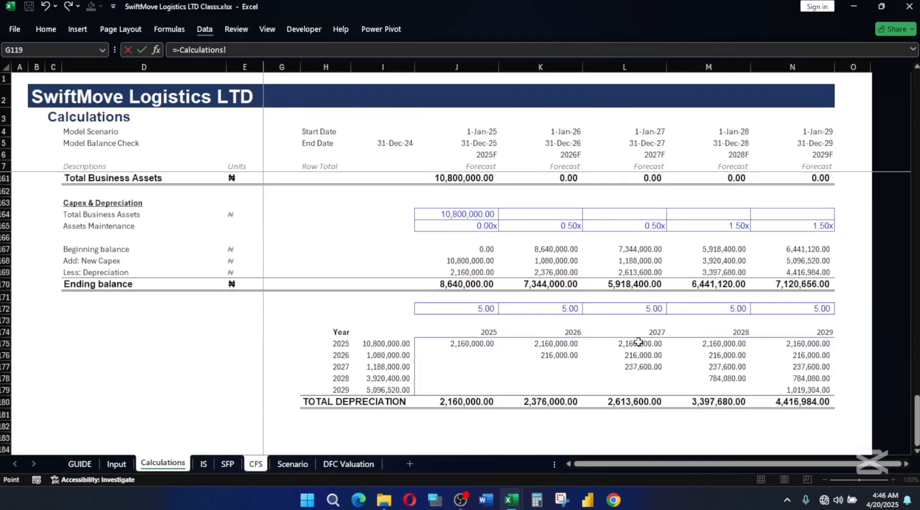
scroll(638, 342, "up", 3)
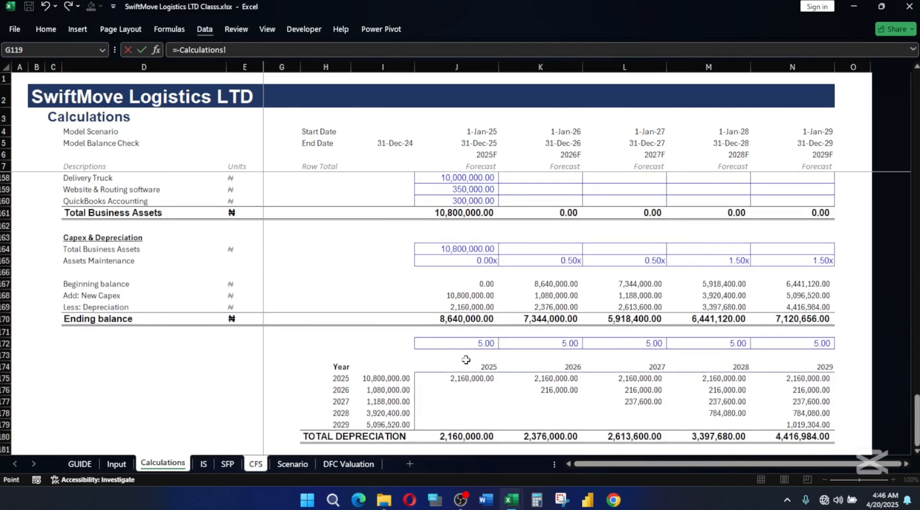
scroll(466, 360, "up", 3)
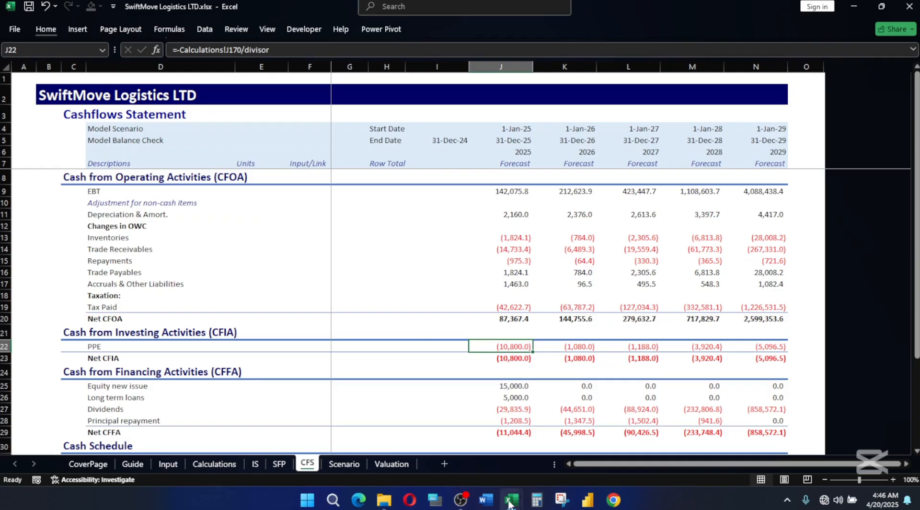
left_click(512, 499)
left_click(427, 467)
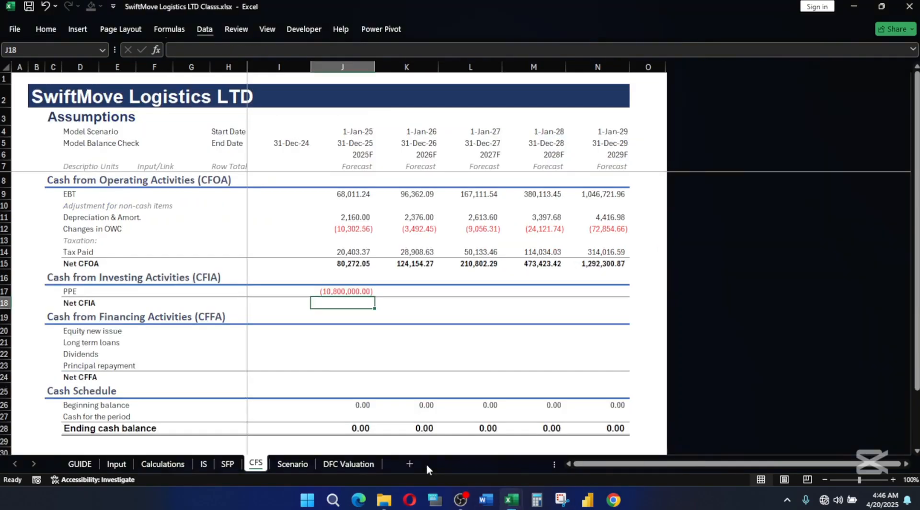
Replace the 2025F PPE formula in J17 with the negative New Capex in thousands, =-Calculations!J168/Divisor.
left_click(340, 289)
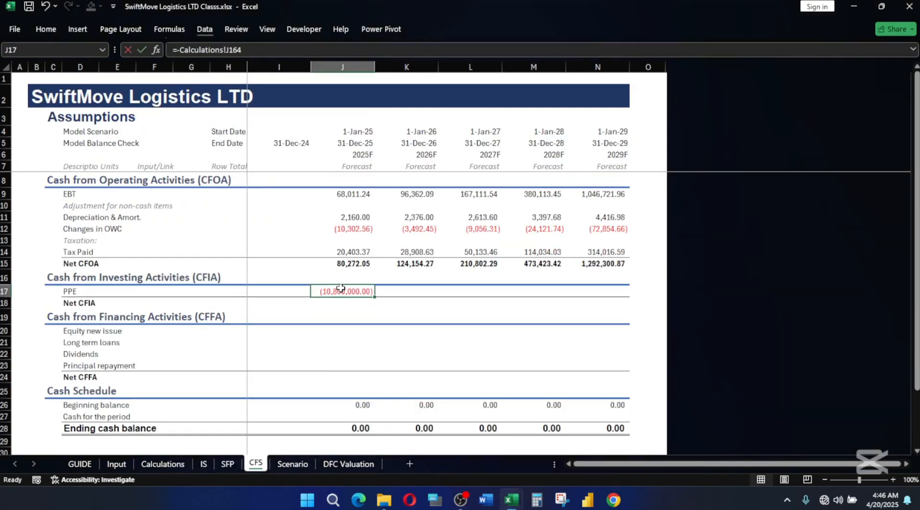
type("=-")
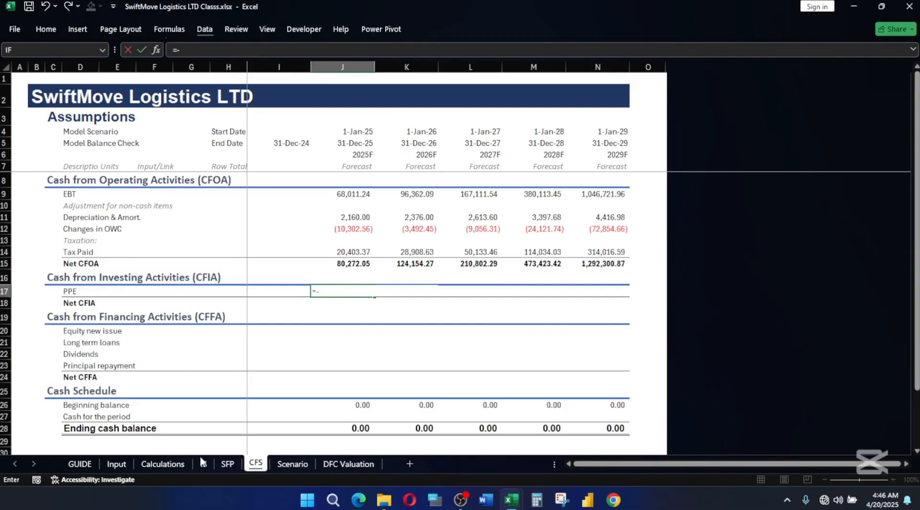
left_click(186, 462)
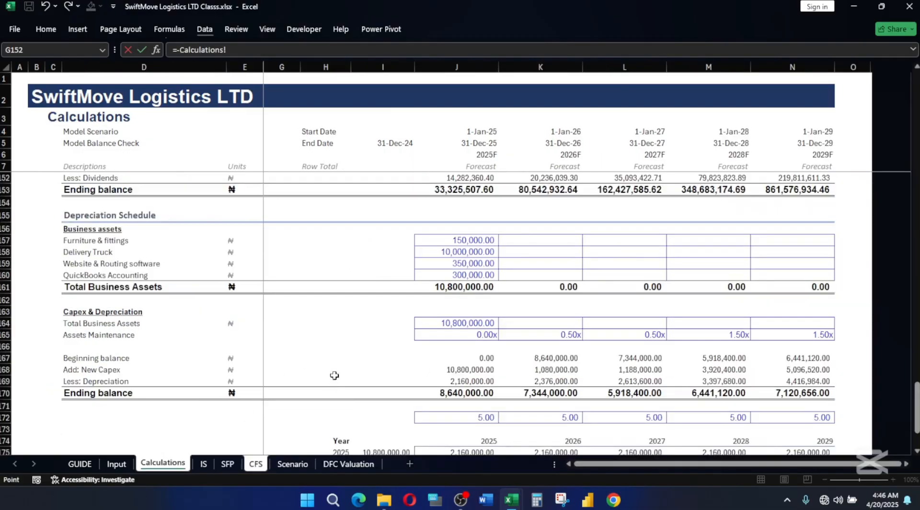
left_click(454, 369)
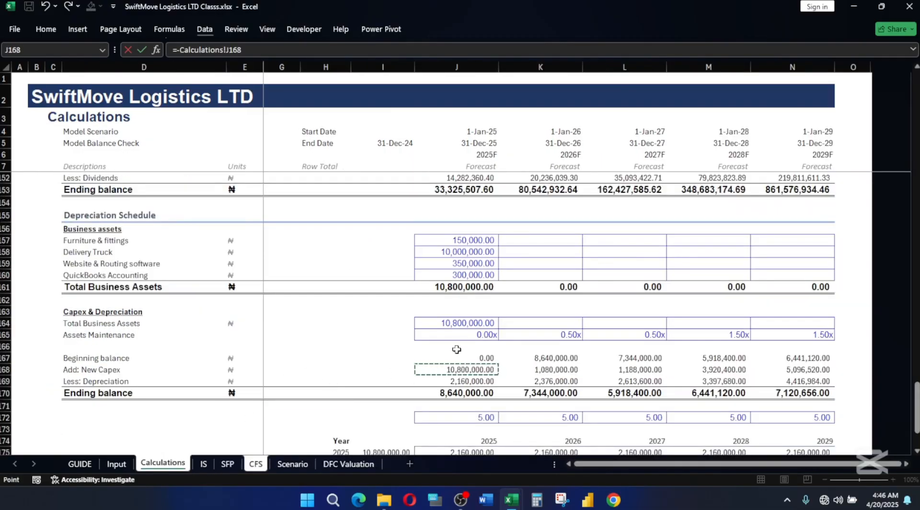
type("/di")
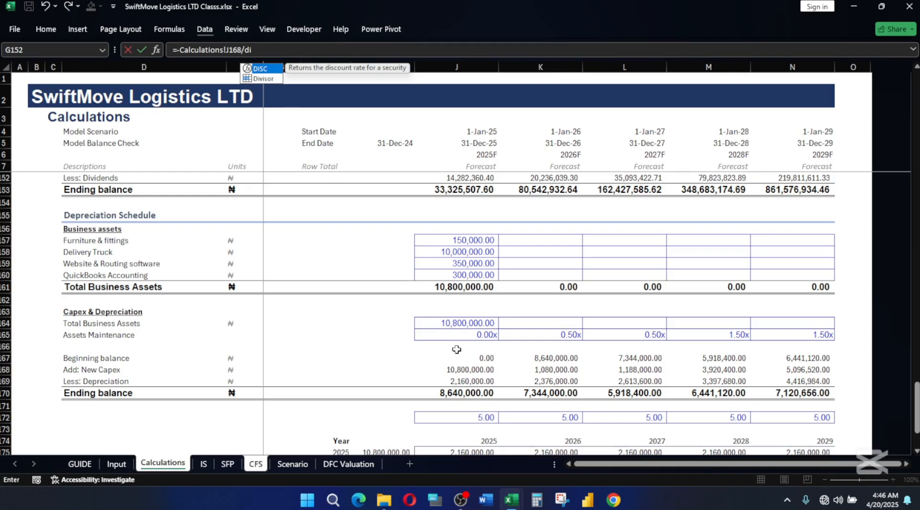
key("Down")
key("Tab")
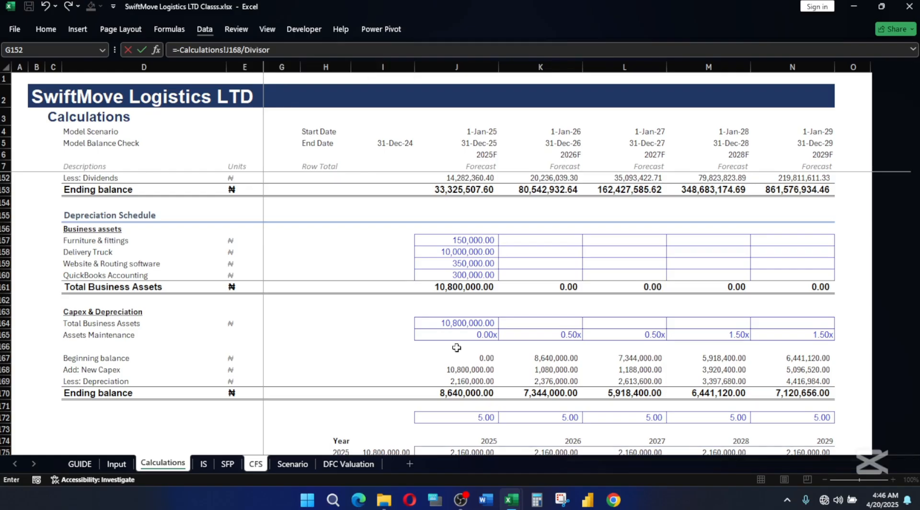
key("Return")
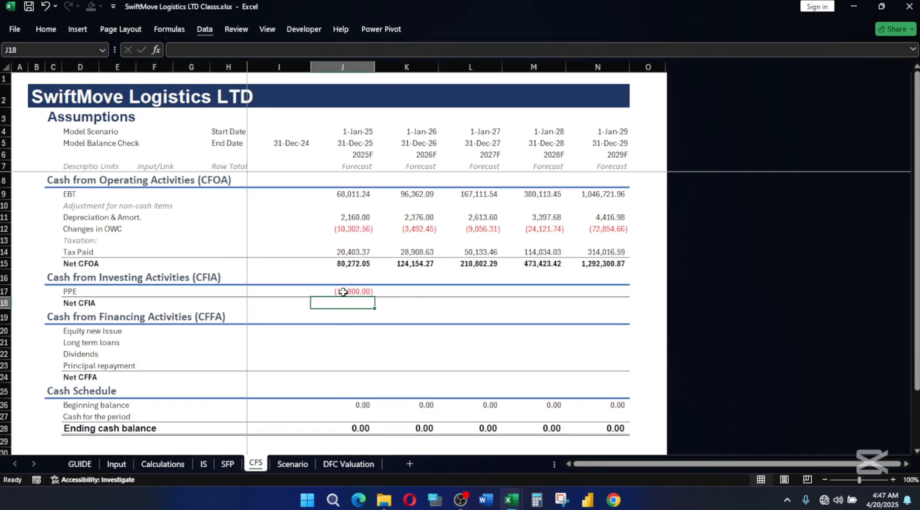
Sum the 2025F Net CFIA in J18 and extend the PPE and Net CFIA formulas across to 2029F.
key("alt+equal")
key("Return")
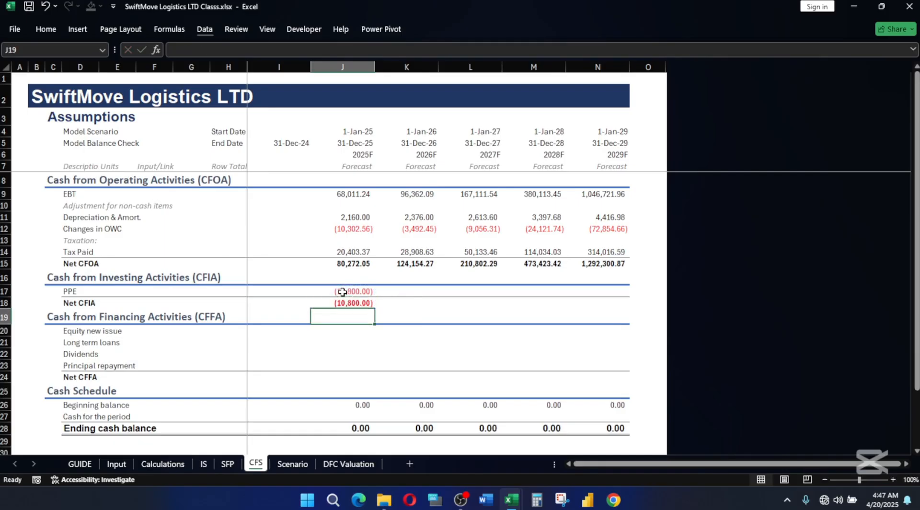
left_click_drag(340, 287, 631, 308)
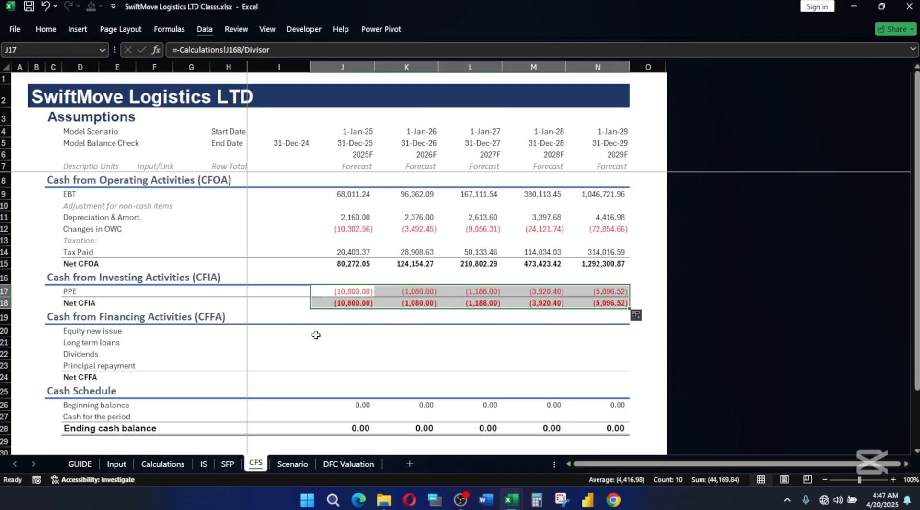
Link the 2025F Equity new issue in J20 to the Equity Schedule's change row with =Calculations!J144.
left_click(333, 330)
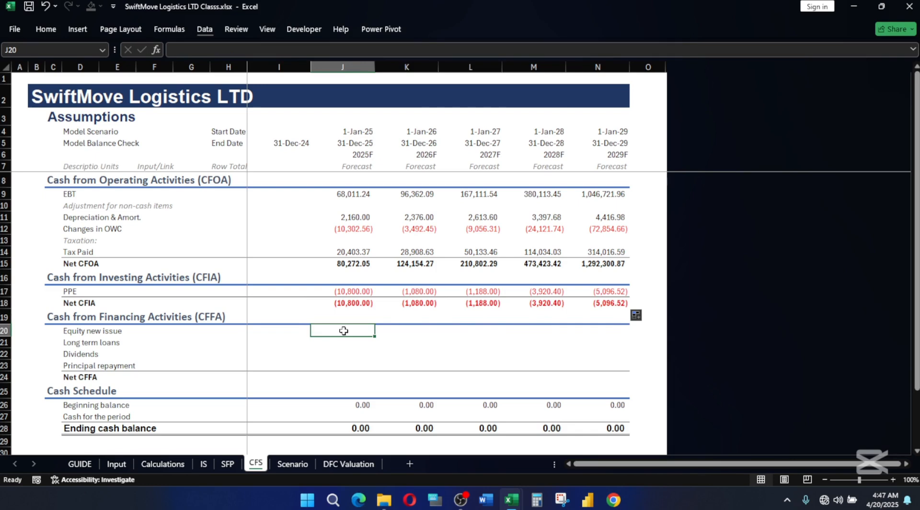
type("=")
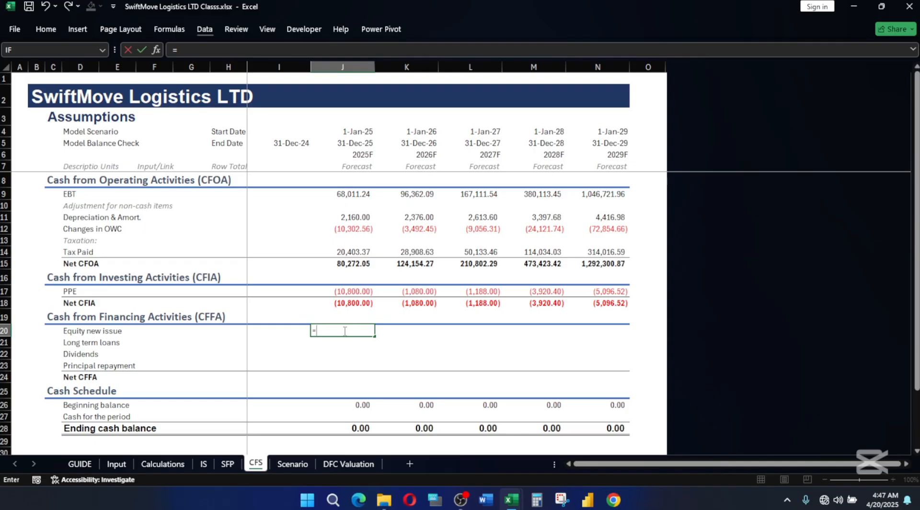
left_click(163, 463)
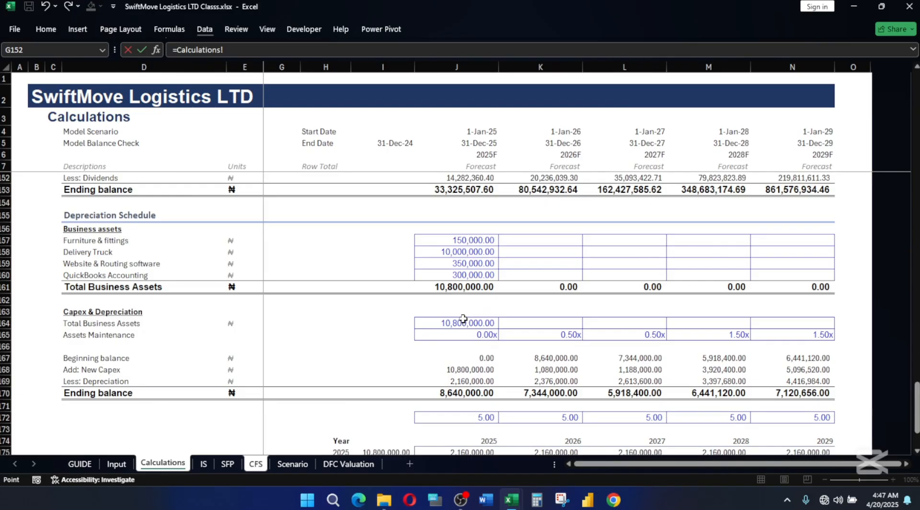
scroll(463, 319, "up", 8)
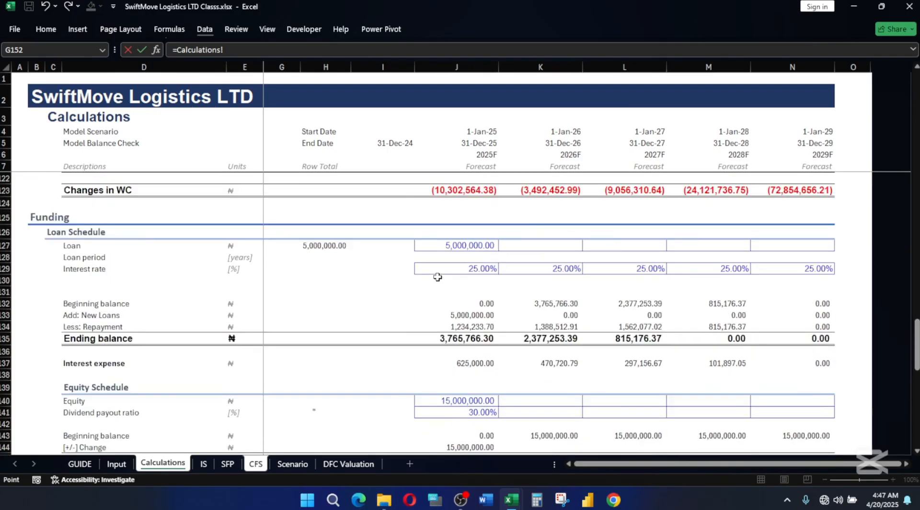
scroll(438, 276, "up", 4)
scroll(413, 341, "up", 4)
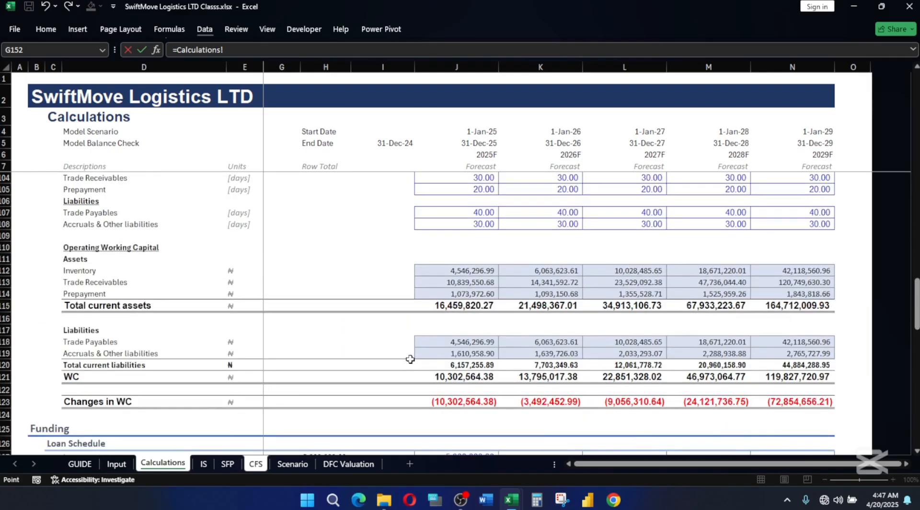
scroll(397, 339, "down", 7)
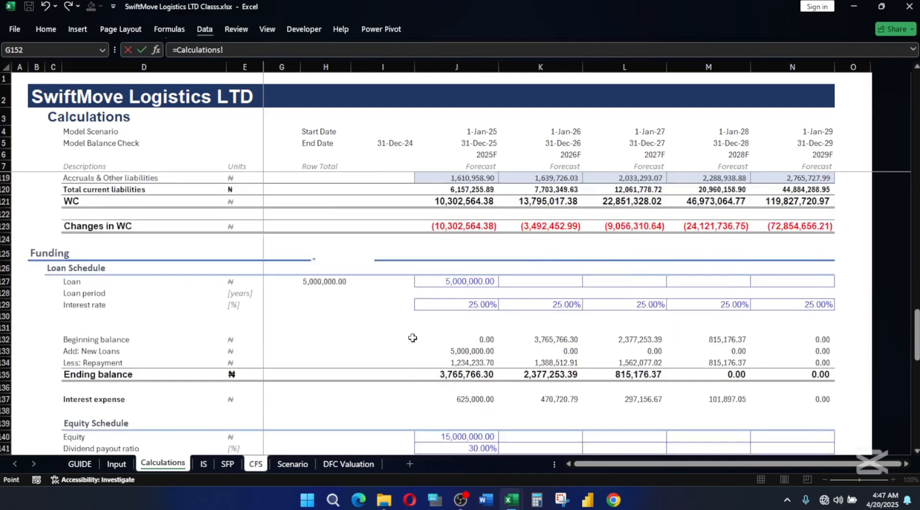
scroll(541, 391, "down", 2)
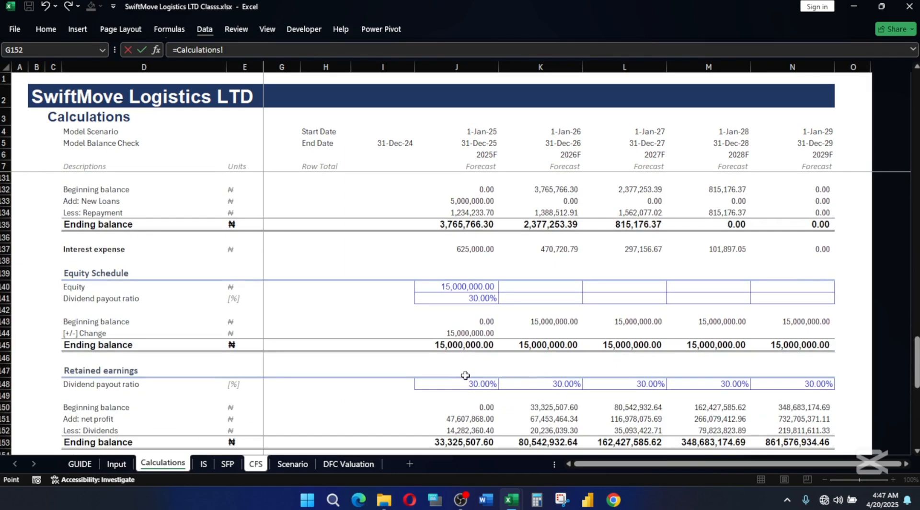
left_click(463, 333)
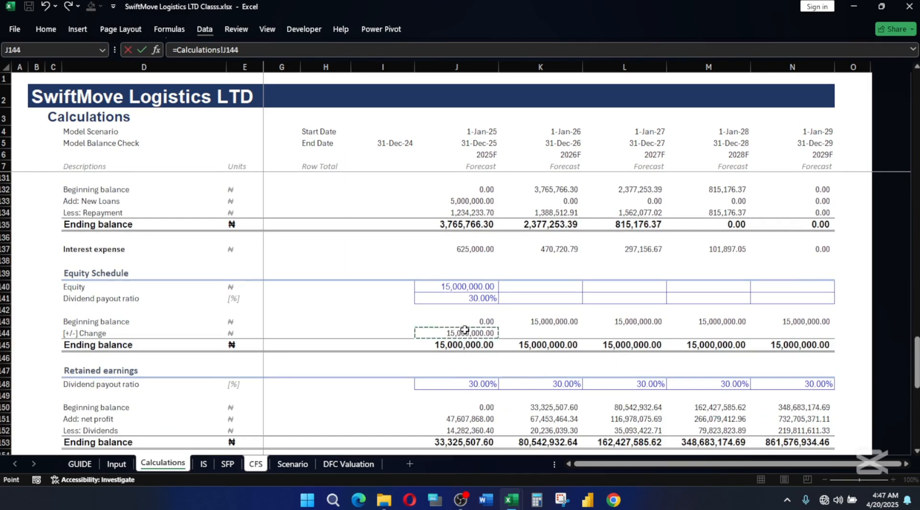
Divide the Equity new issue formula in J20 by the named Divisor to express it in thousands.
key("F2")
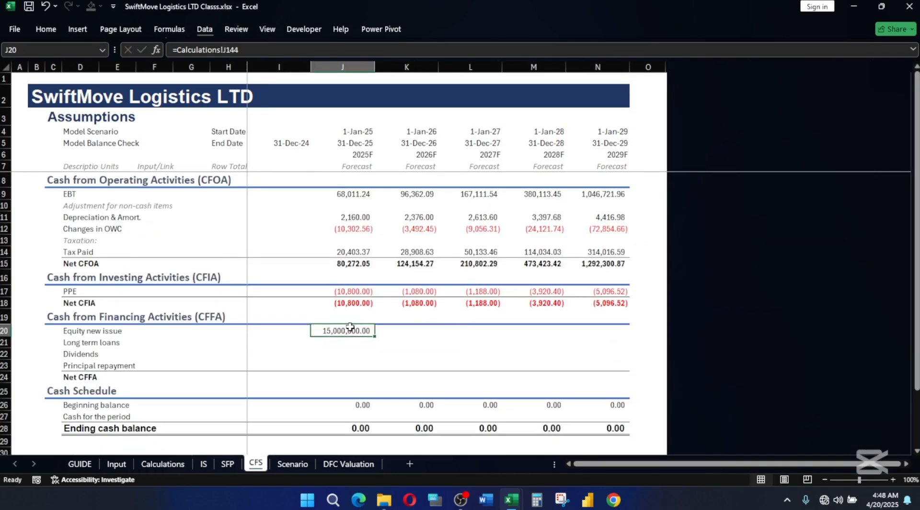
type("/div")
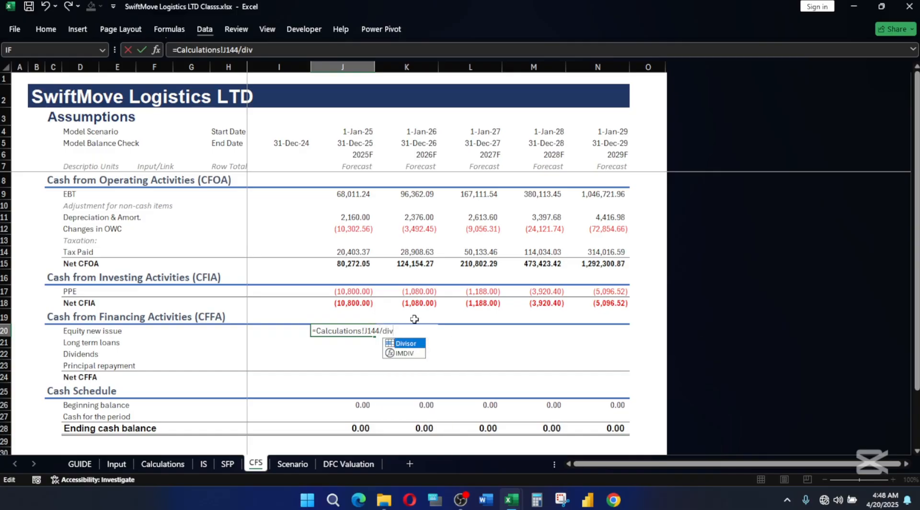
key("Tab")
key("Return")
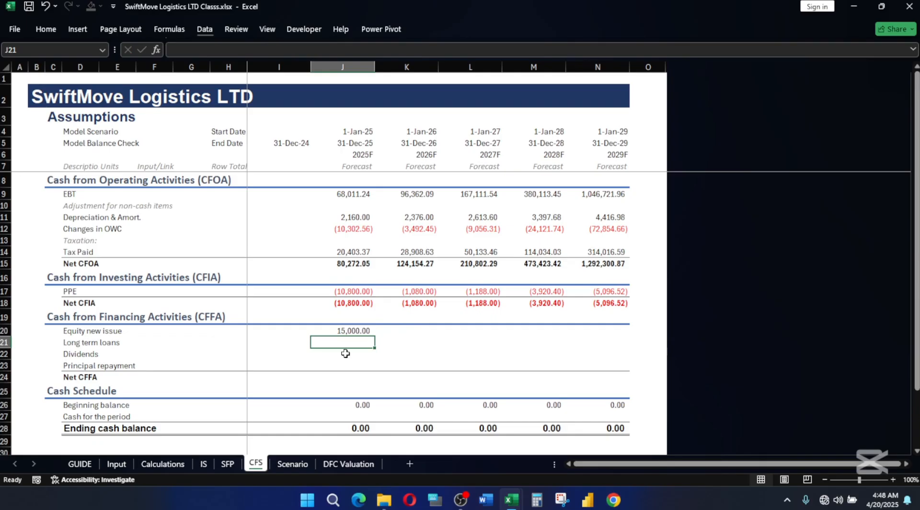
Link the 2025F Long term loans in J21 to the Loan Schedule's new loans in thousands, =Calculations!J133/Divisor.
type("=")
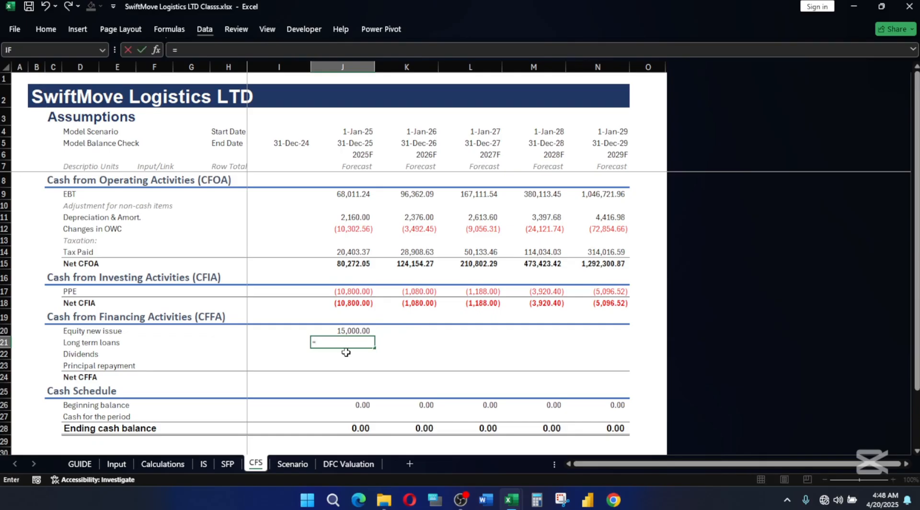
left_click(162, 464)
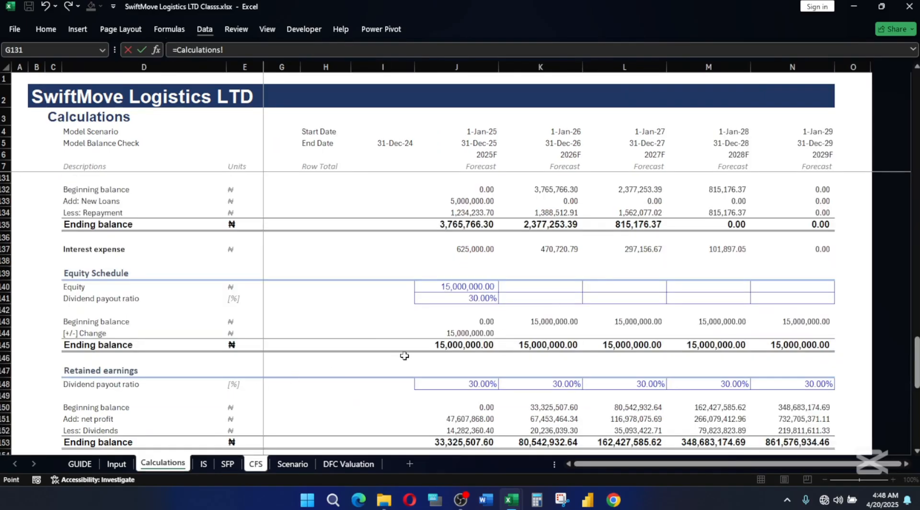
scroll(405, 356, "up", 3)
left_click(467, 314)
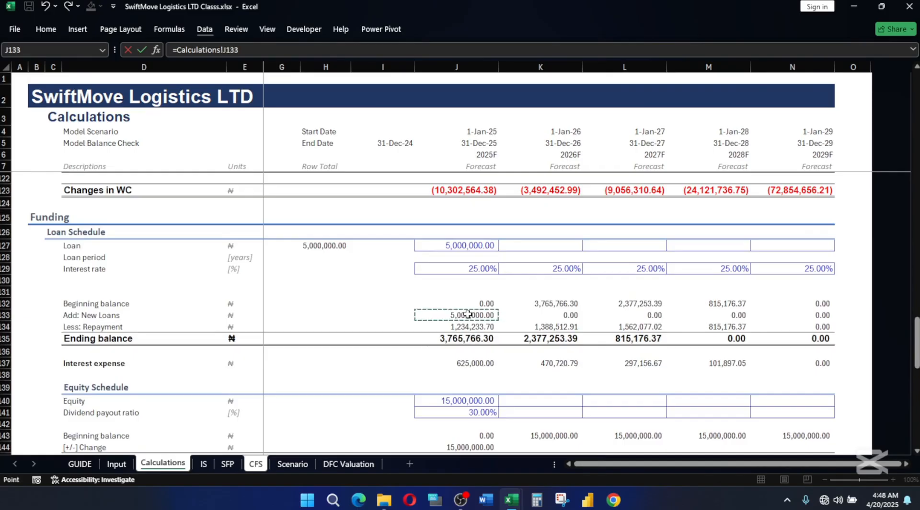
type("/d")
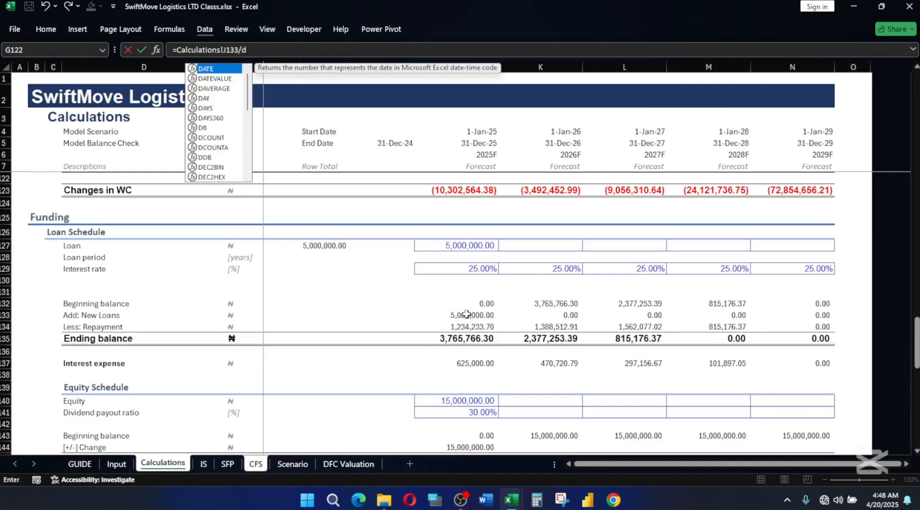
type("iv")
key("Tab")
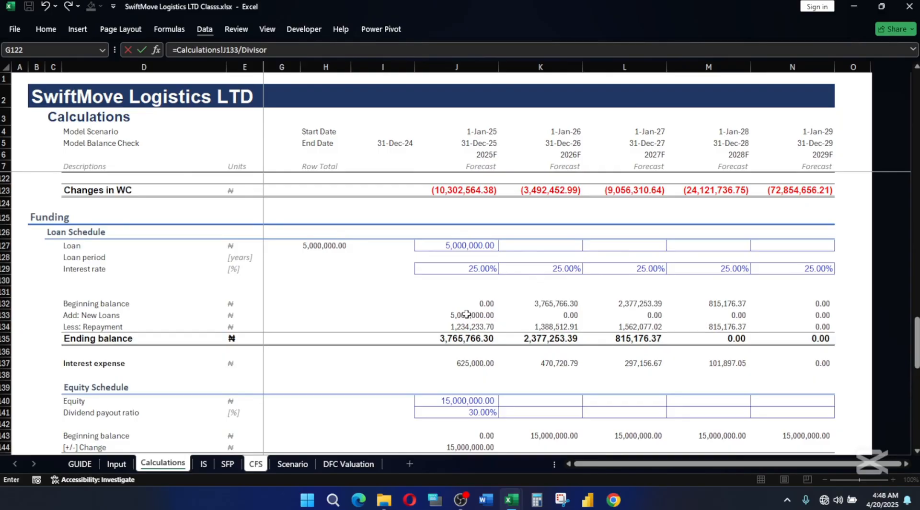
key("Return")
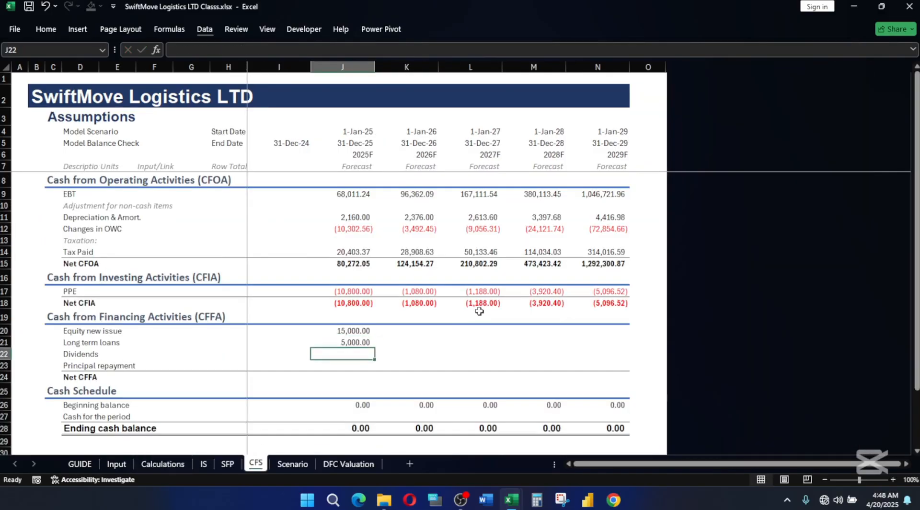
Link the 2025F Dividends in J22 to the dividends row of the Retained earnings schedule in thousands, =Calculations!J152/Divisor.
type("=")
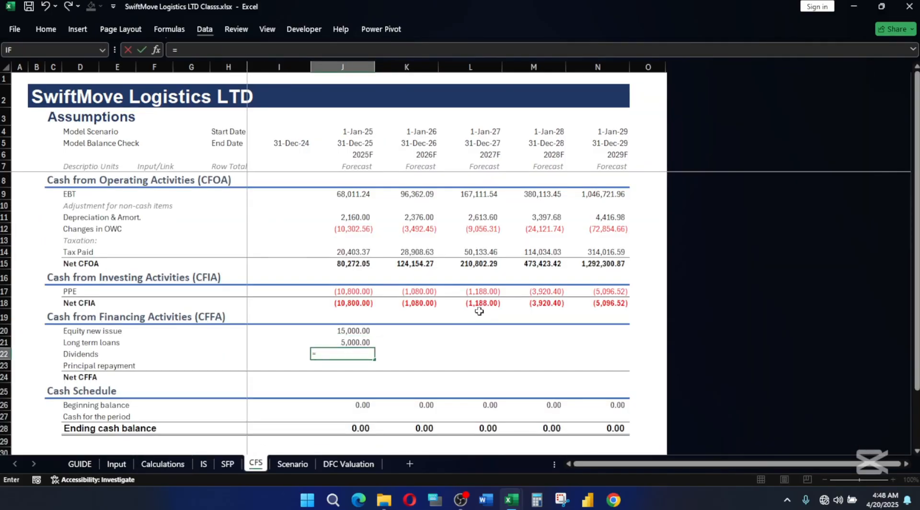
left_click(163, 463)
scroll(524, 361, "up", 2)
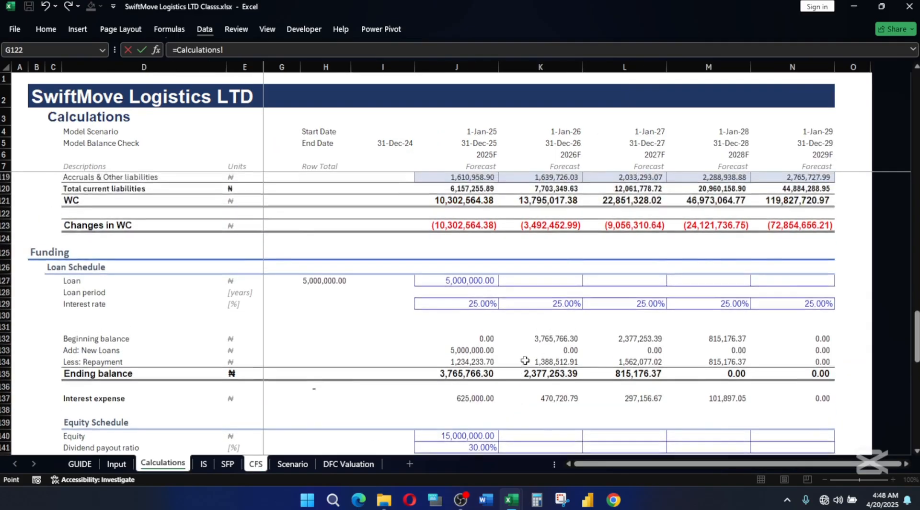
scroll(525, 360, "down", 6)
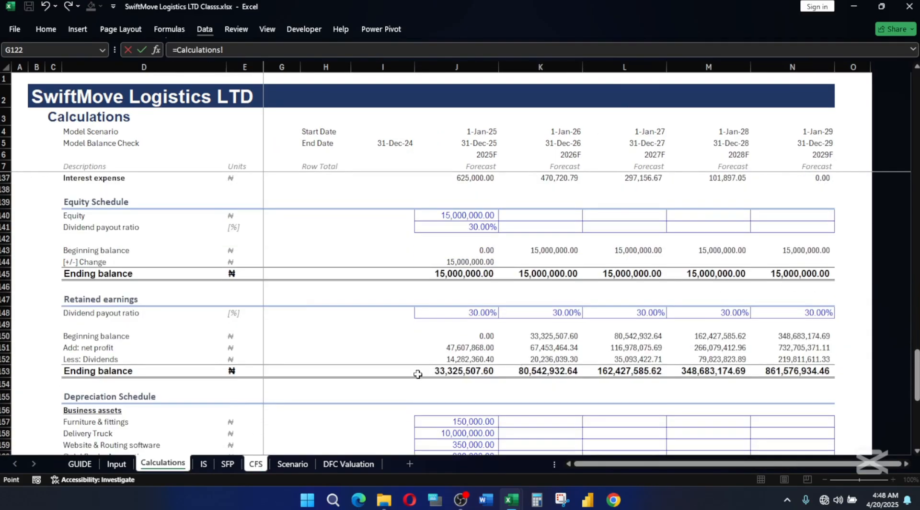
scroll(417, 374, "down", 2)
scroll(417, 375, "up", 4)
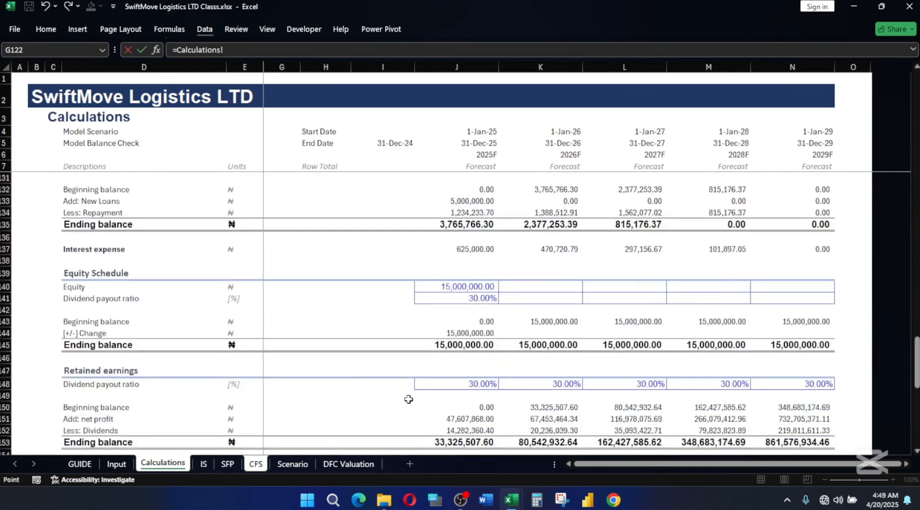
scroll(408, 399, "down", 1)
left_click(455, 394)
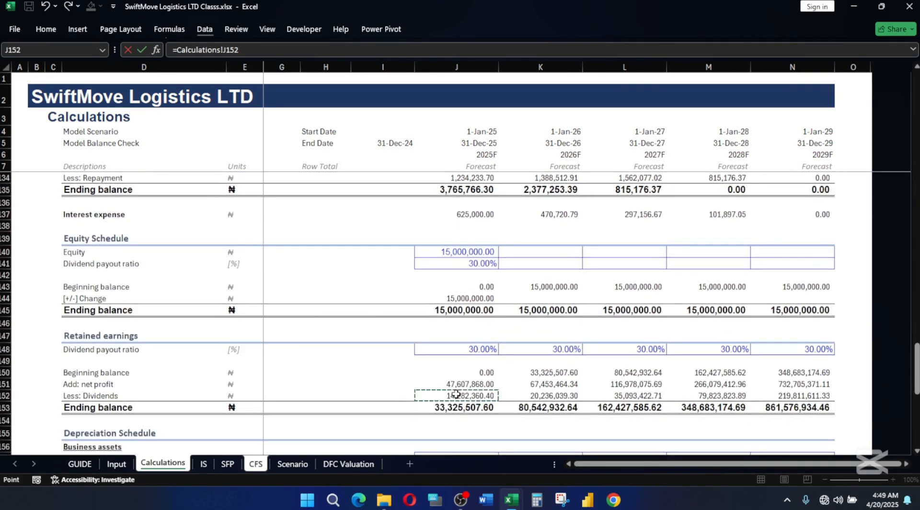
type("/")
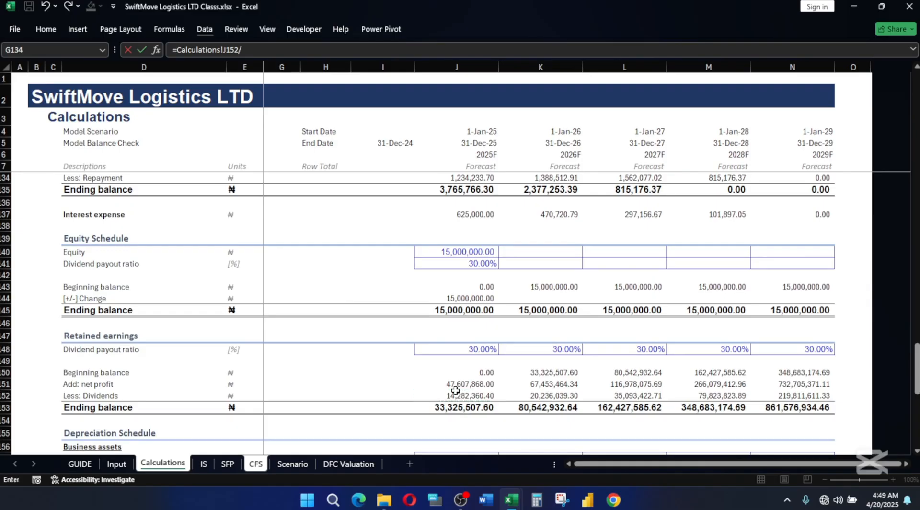
type("di")
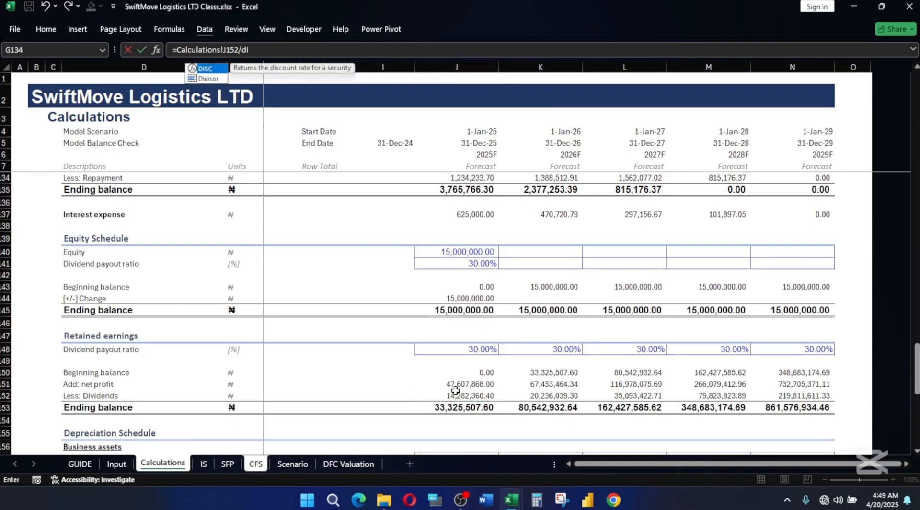
type("v")
key("Tab")
key("Return")
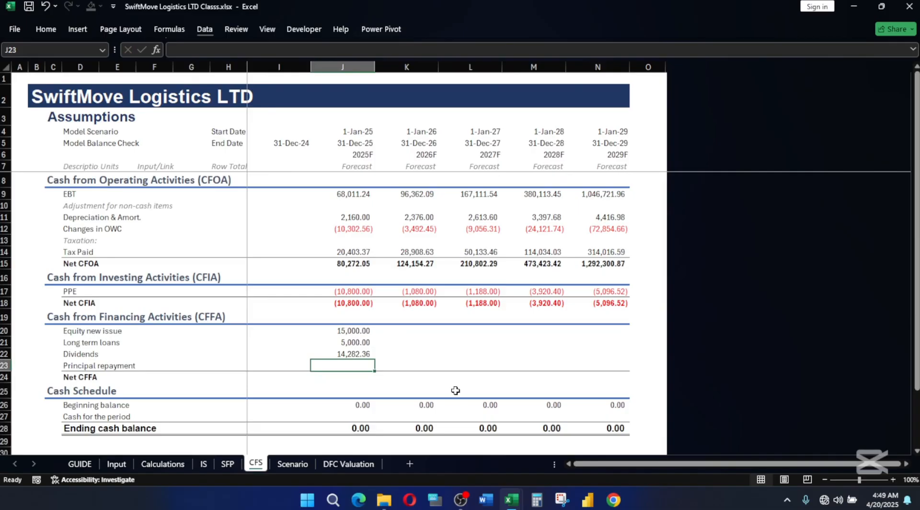
Link the 2025F Principal repayment in J23 to the negative Loan Schedule repayment in thousands, =-Calculations!J134/Divisor.
type("=-")
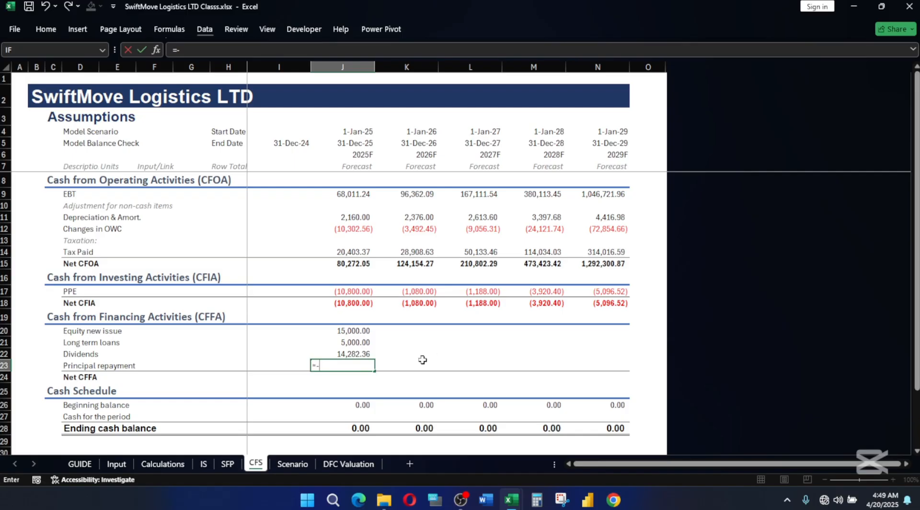
left_click(168, 465)
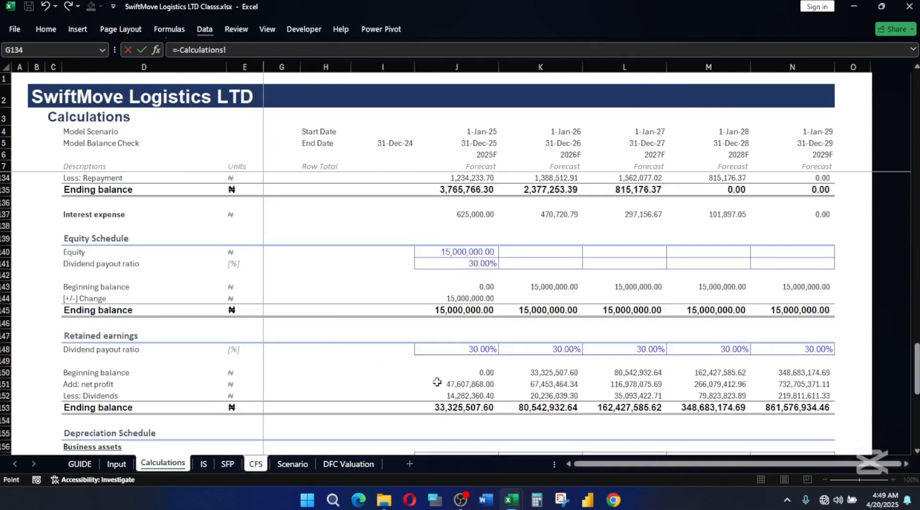
scroll(499, 383, "up", 2)
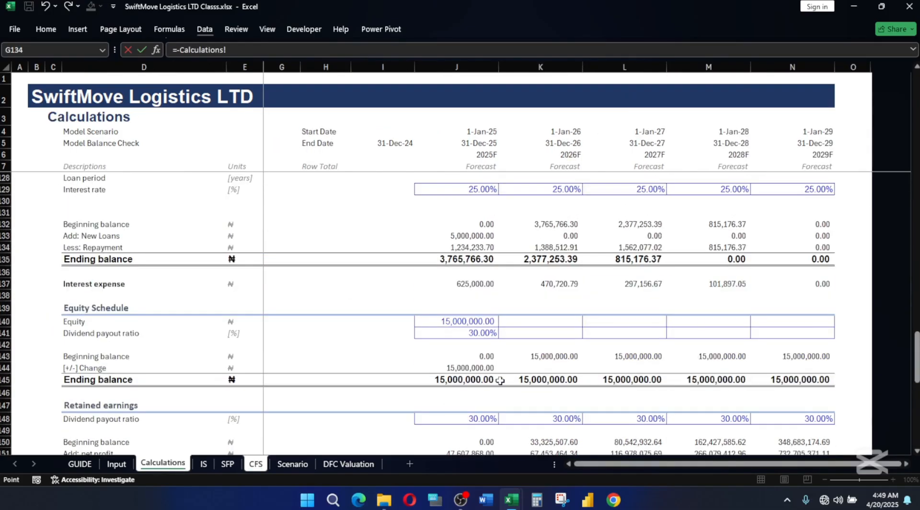
scroll(501, 372, "up", 1)
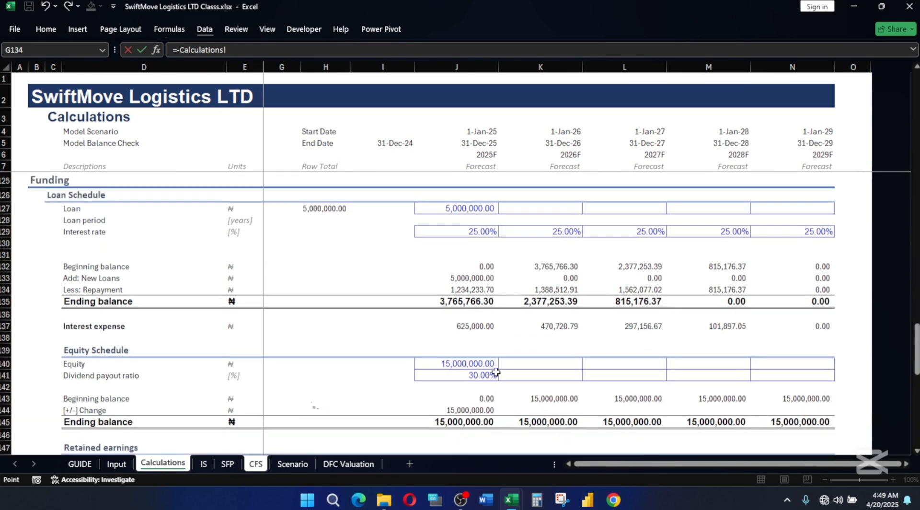
left_click(464, 288)
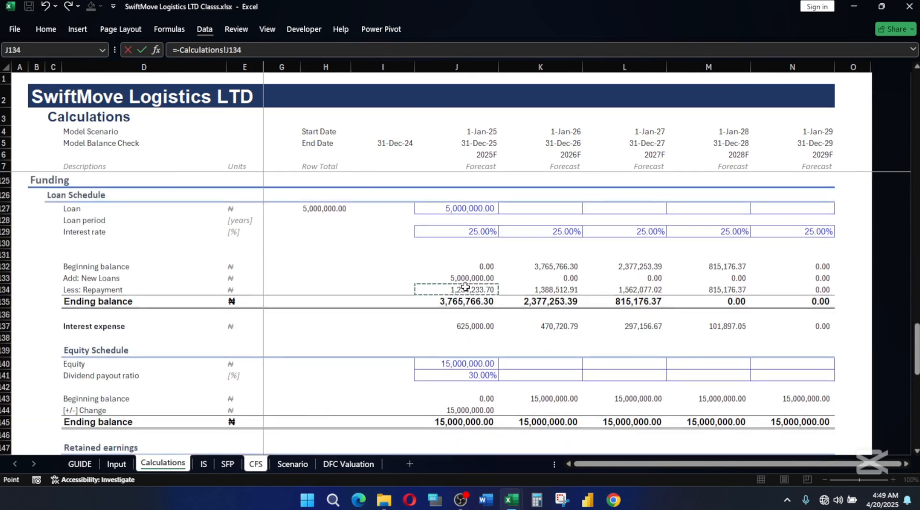
type("/Divisor")
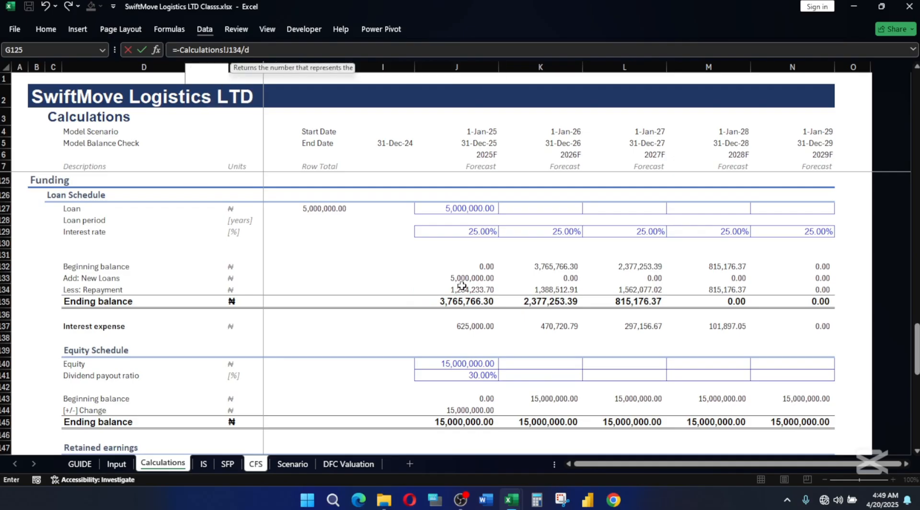
key("Return")
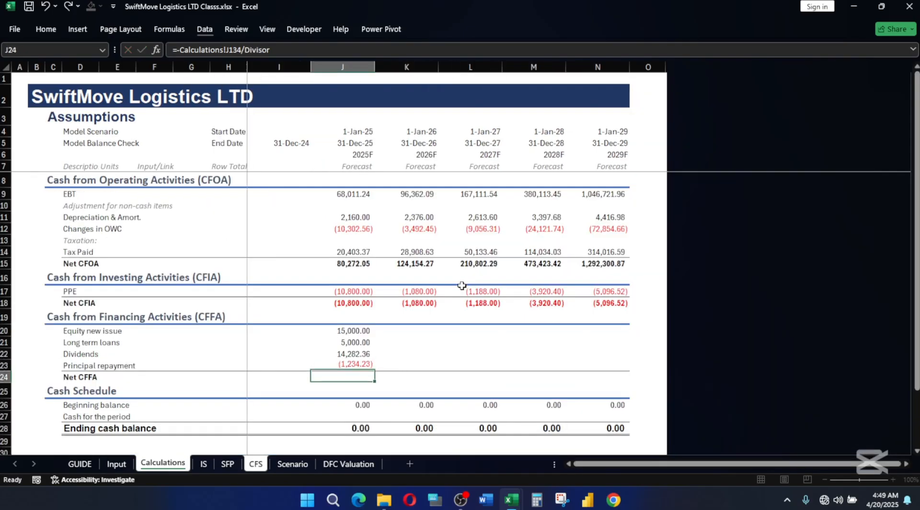
Make the 2025F Dividends formula in J22 negative so it reads =-Calculations!J152/Divisor.
double_click(330, 353)
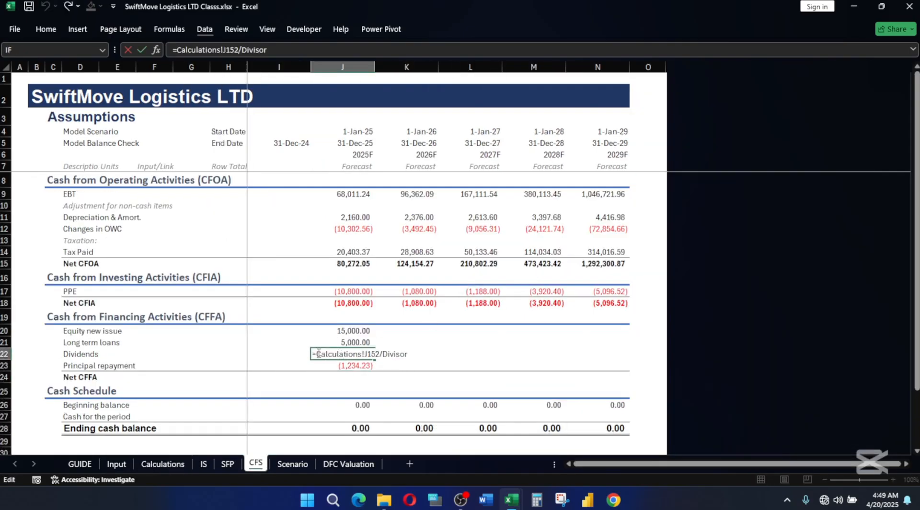
type("-")
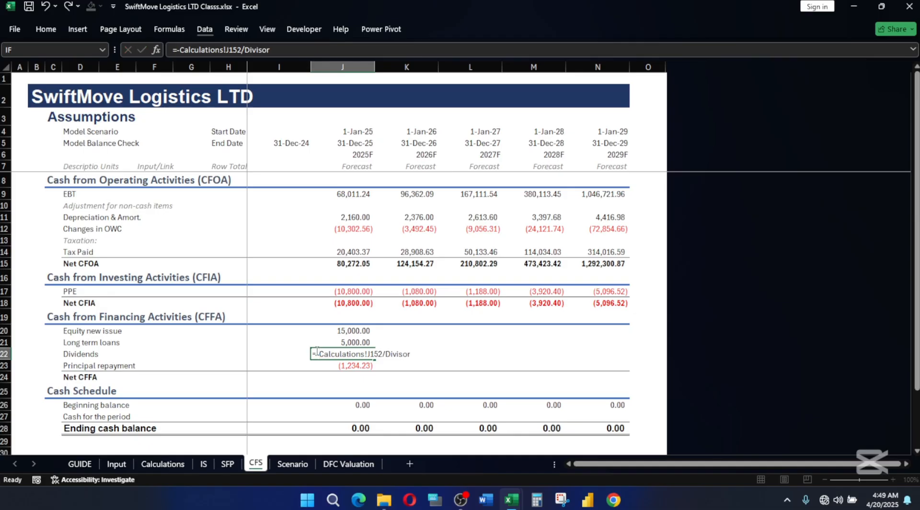
key("Return")
Sum J20:J23 as the 2025F Net CFFA in J24 and extend all the financing formulas in J20:J24 across to 2029F.
left_click(357, 375)
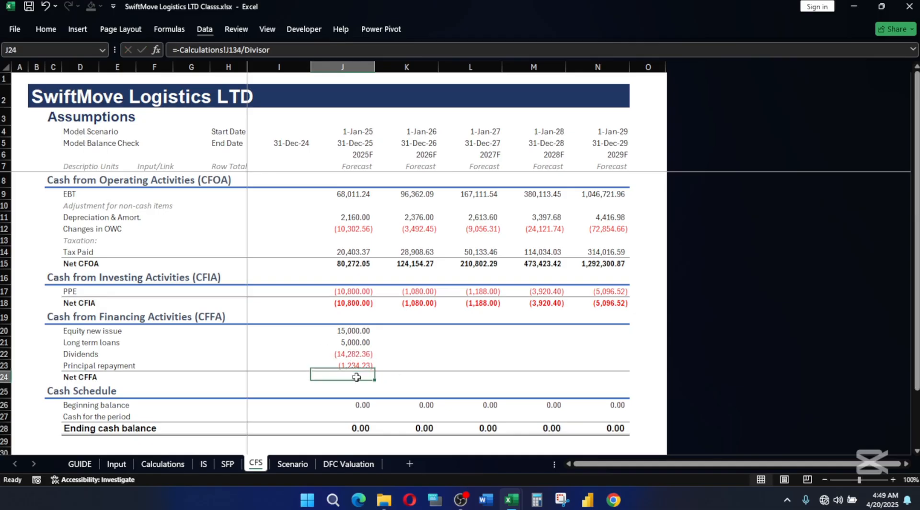
key("alt+equal")
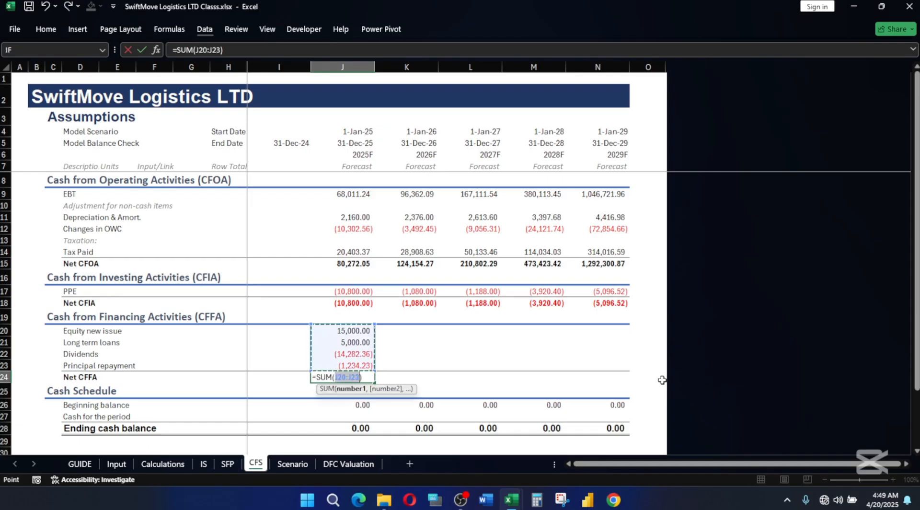
key("Return")
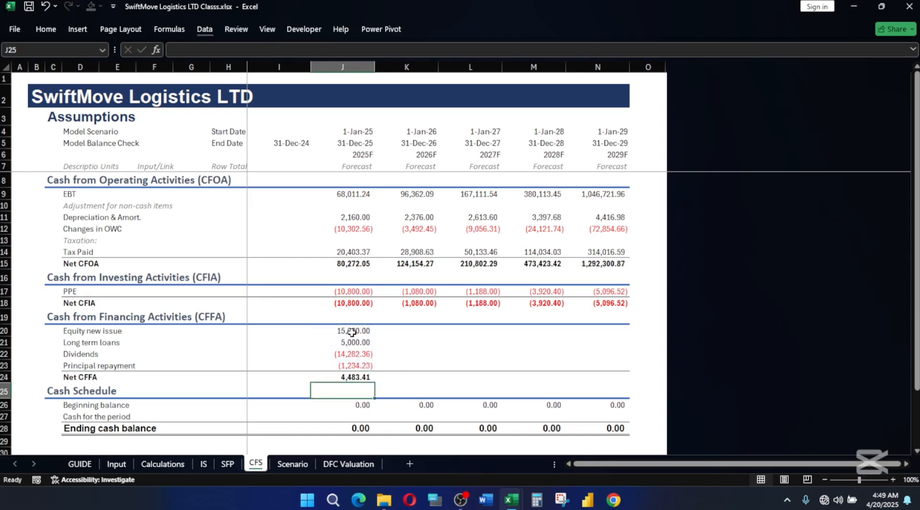
left_click_drag(352, 331, 618, 382)
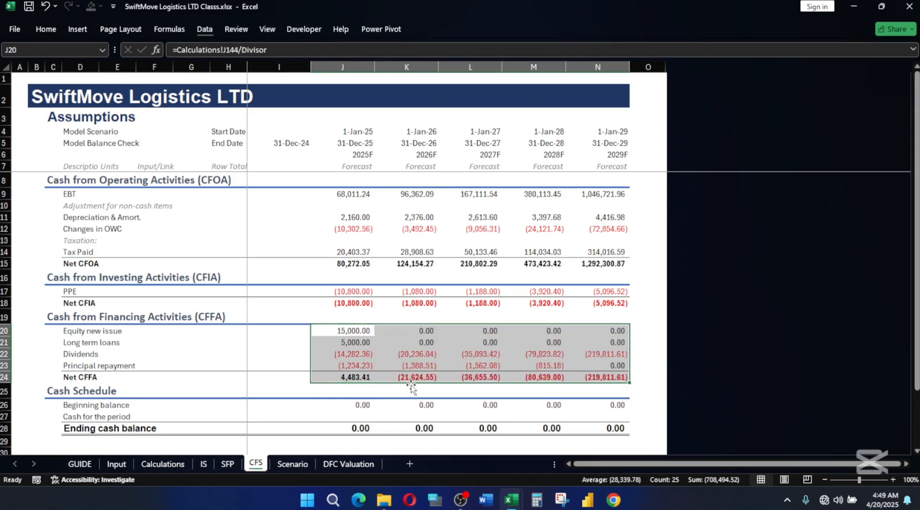
Calculate the 2025F Cash for the period in J27 by adding Net CFFA, Net CFIA and Net CFOA, =J24+J18+J15.
scroll(411, 383, "down", 1)
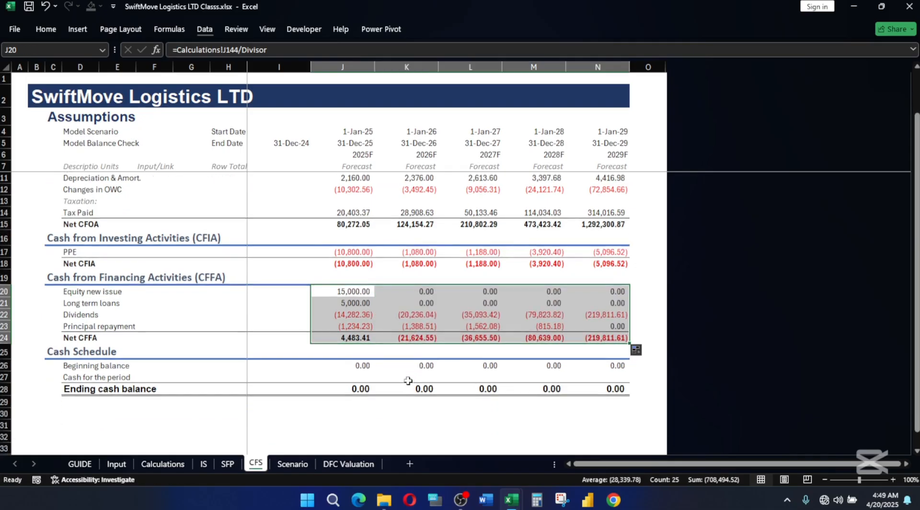
left_click(360, 365)
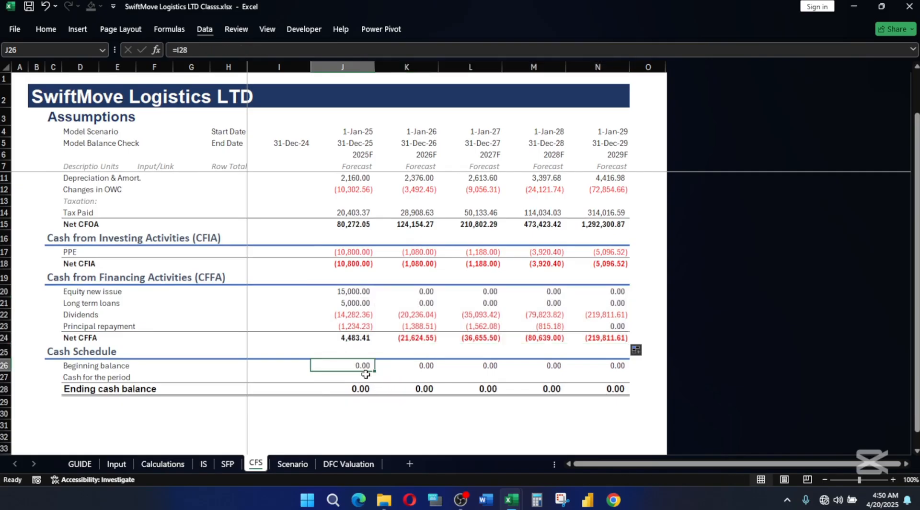
left_click(365, 374)
type("=")
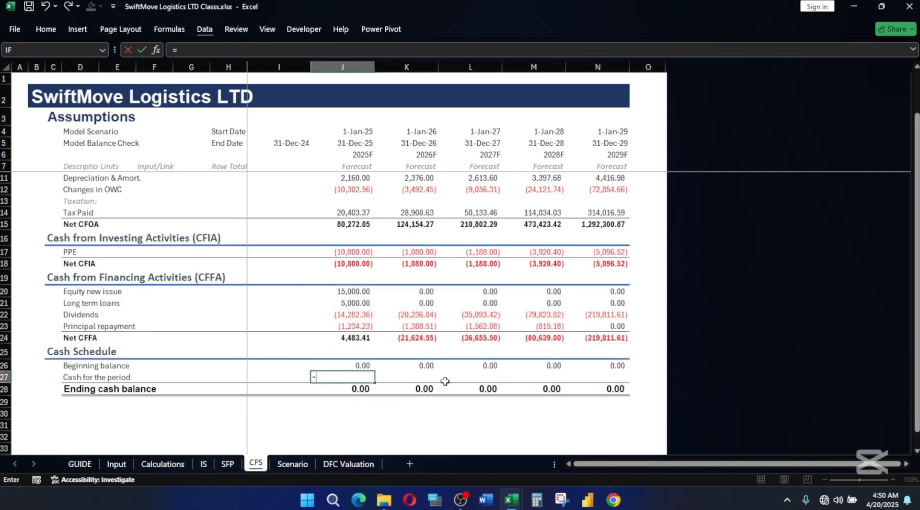
left_click(352, 340)
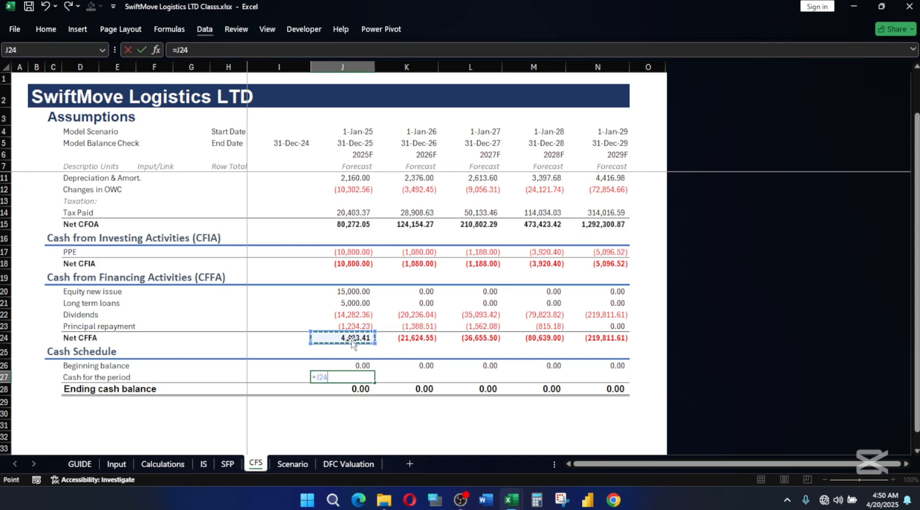
type("+")
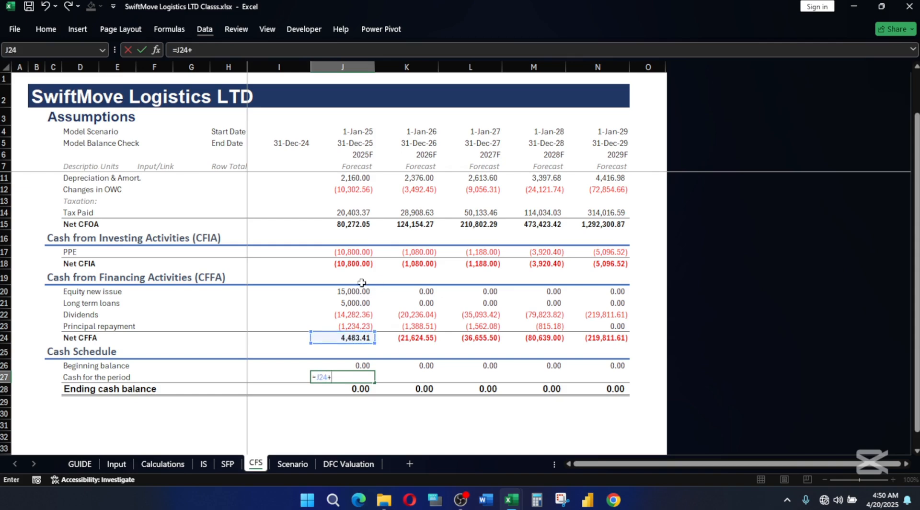
left_click(351, 263)
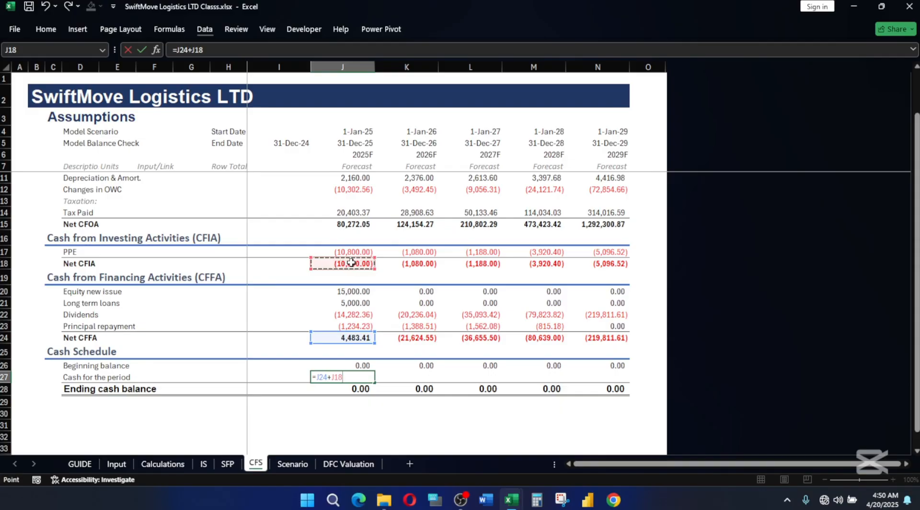
type("+")
left_click(346, 224)
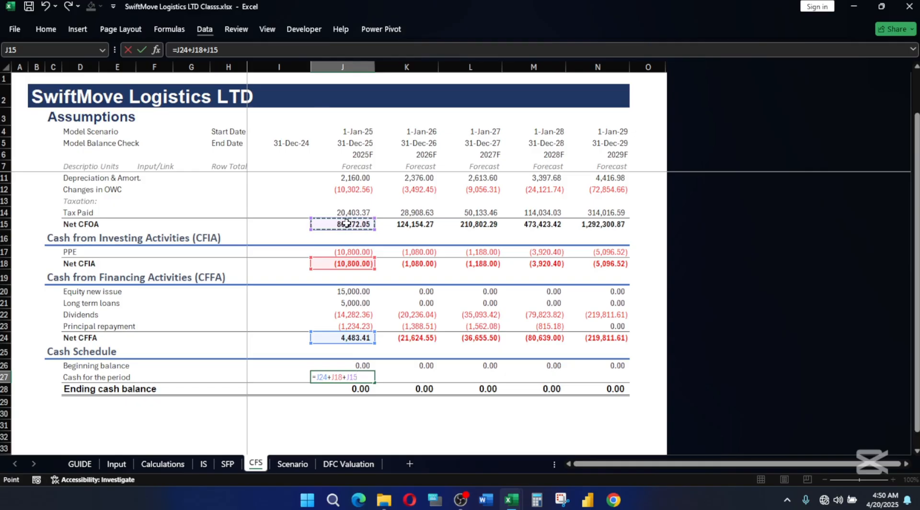
key("Return")
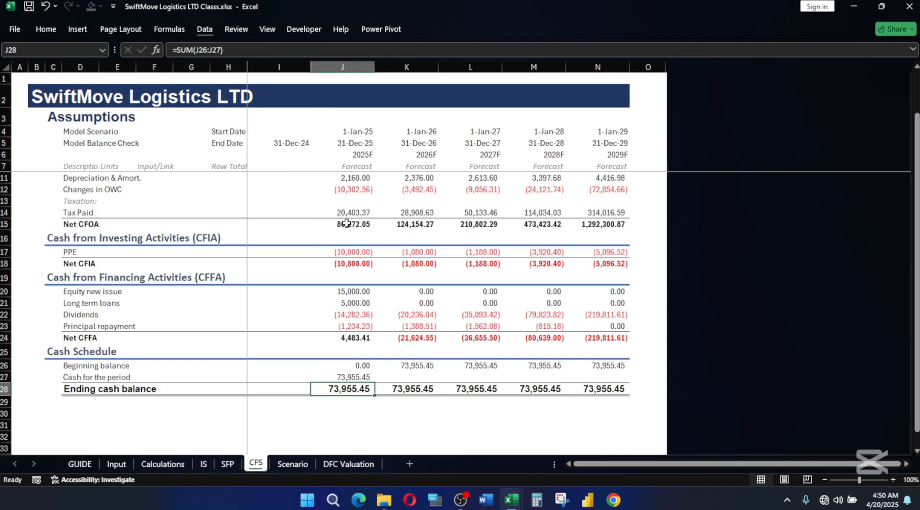
Extend the 2025F Cash for the period formula in J27 across to 2029F in N27.
left_click(346, 374)
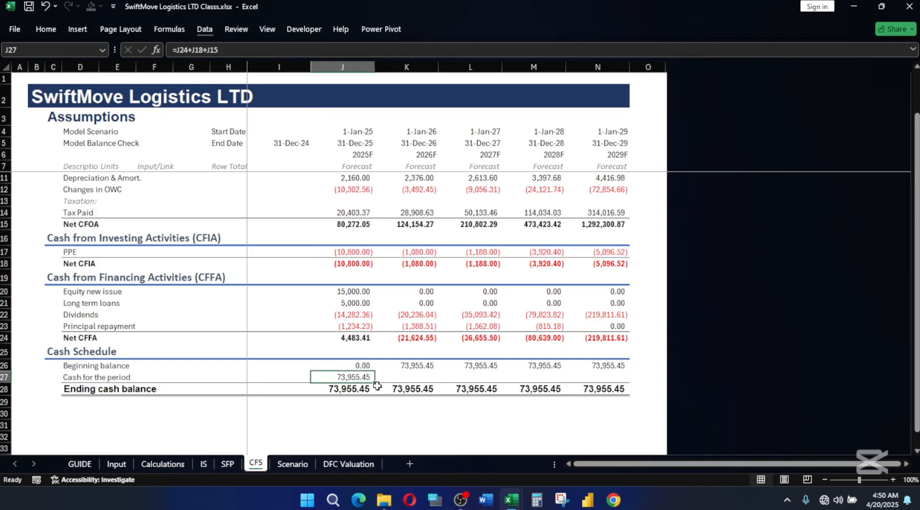
left_click_drag(377, 385, 583, 385)
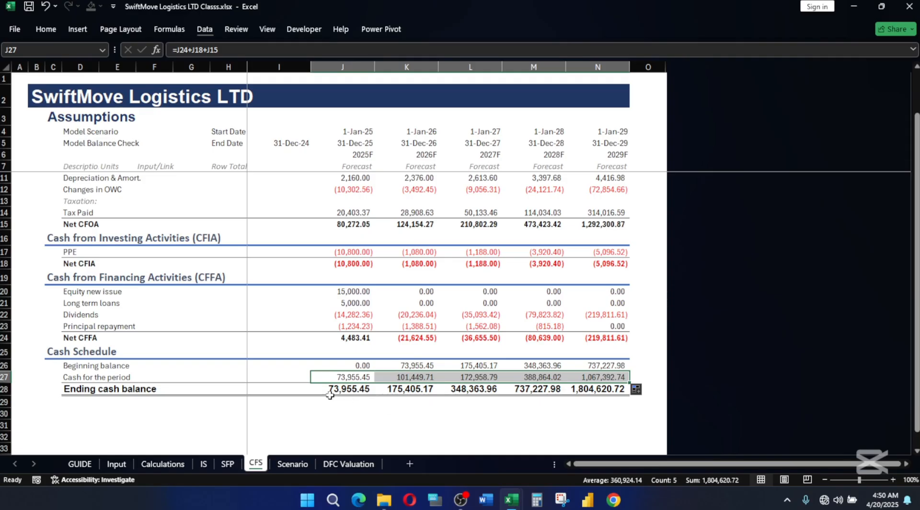
Link the SFP's 2025F Cash & Cash Equivalent in J16 to the Cash Flow Statement's ending cash balance, =CFS!J28.
left_click(231, 466)
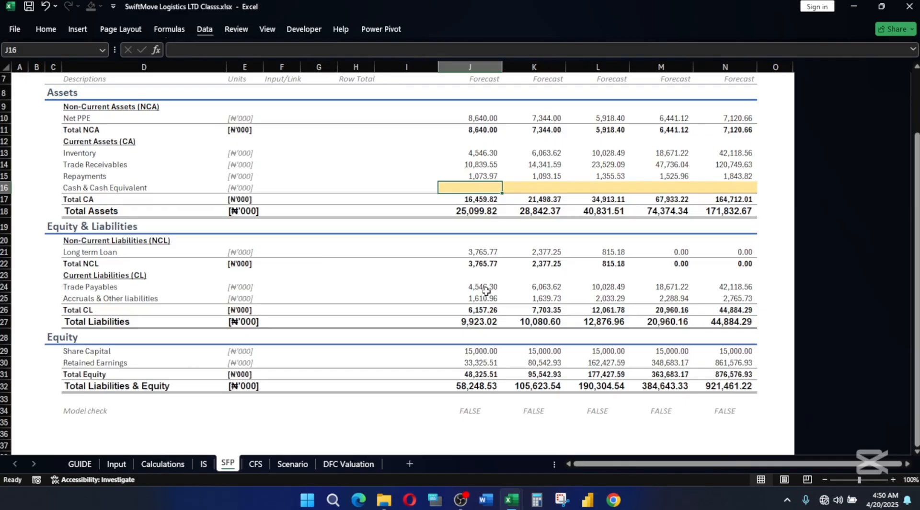
type("=")
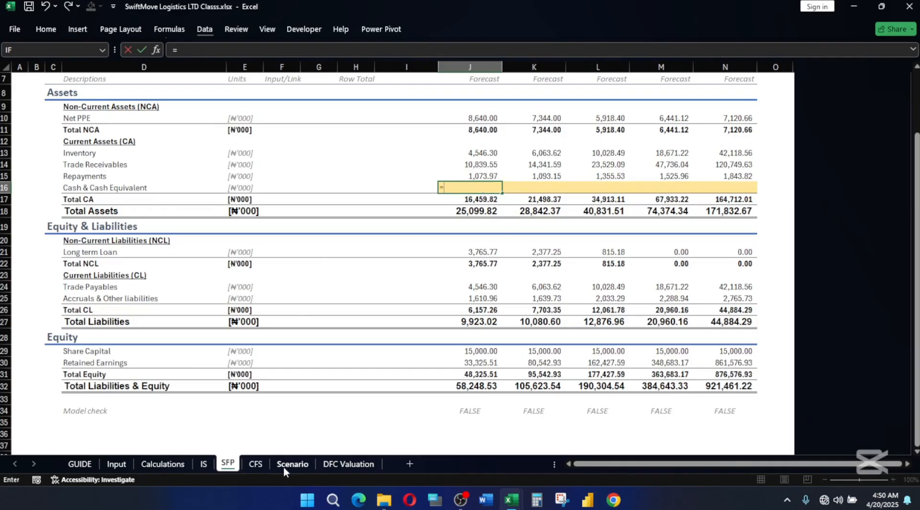
left_click(256, 464)
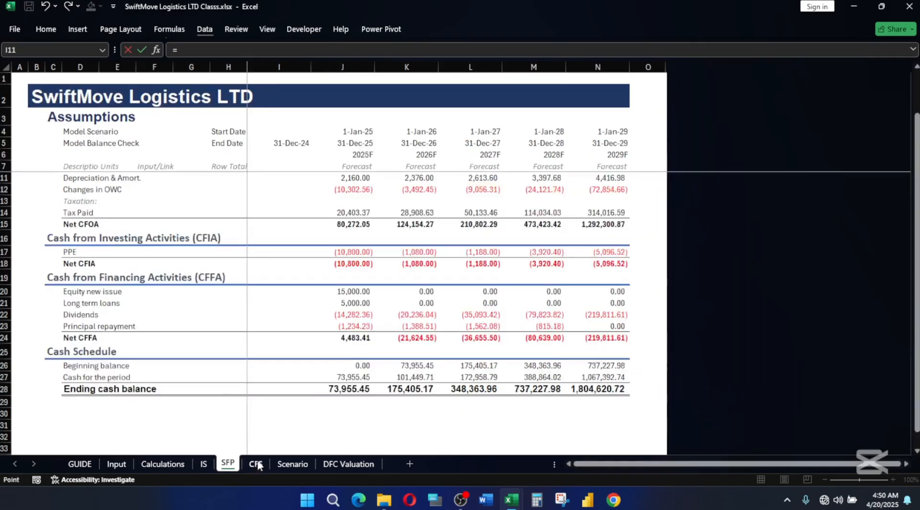
left_click(348, 389)
key("Return")
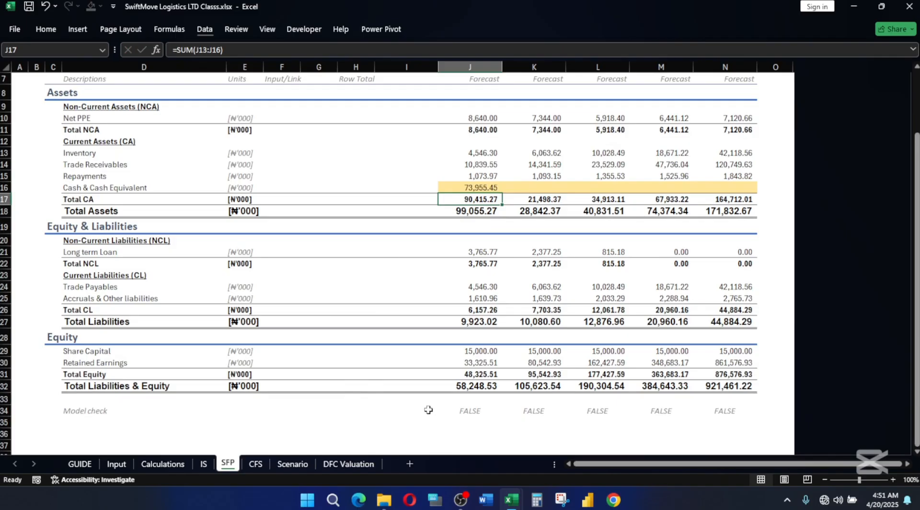
Calculate the 2025F balance difference in SFP cell J36 as Total Assets minus Total Liabilities & Equity, =J18-J32.
left_click(471, 430)
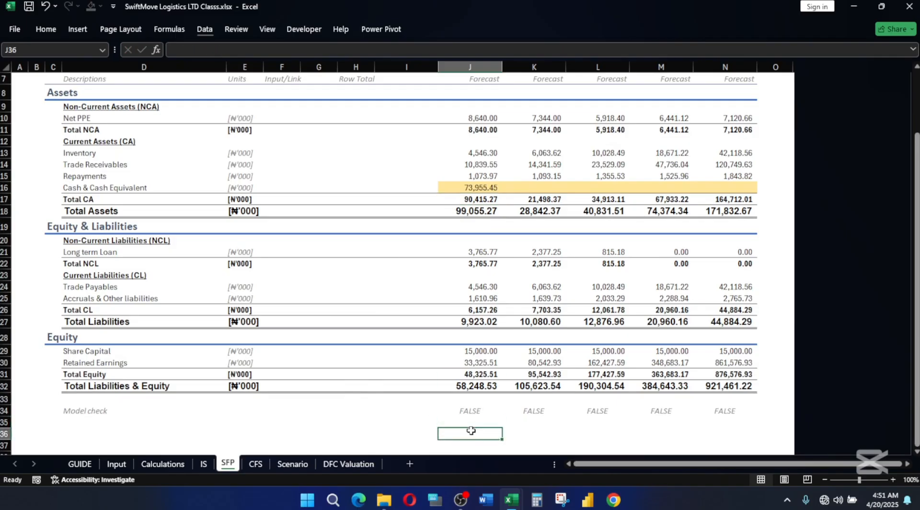
type("=")
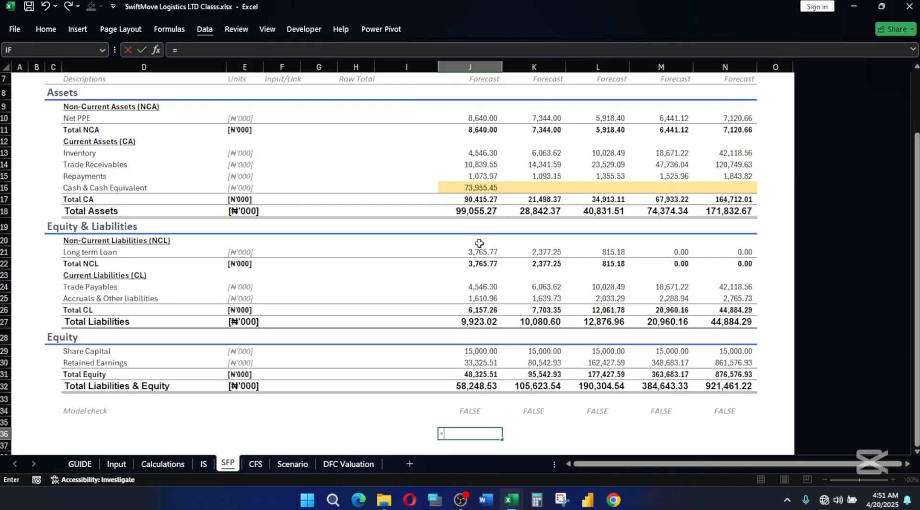
left_click(475, 211)
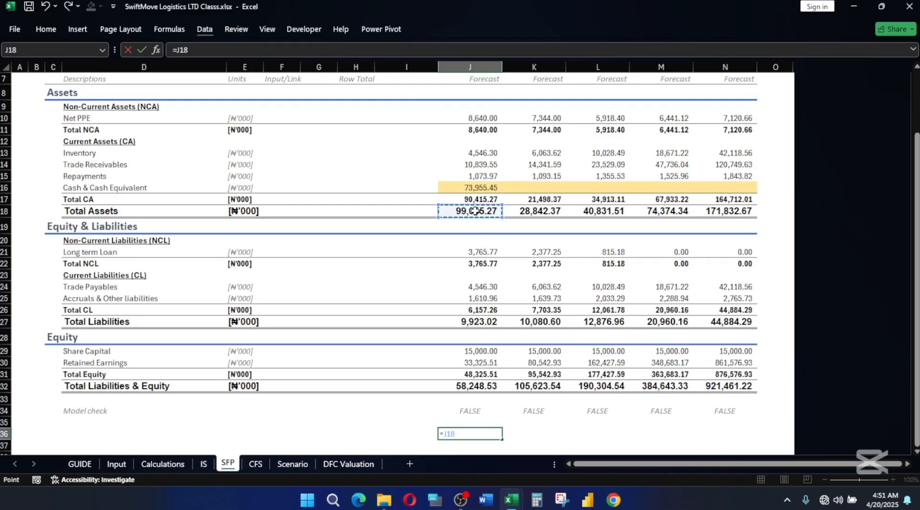
type("-")
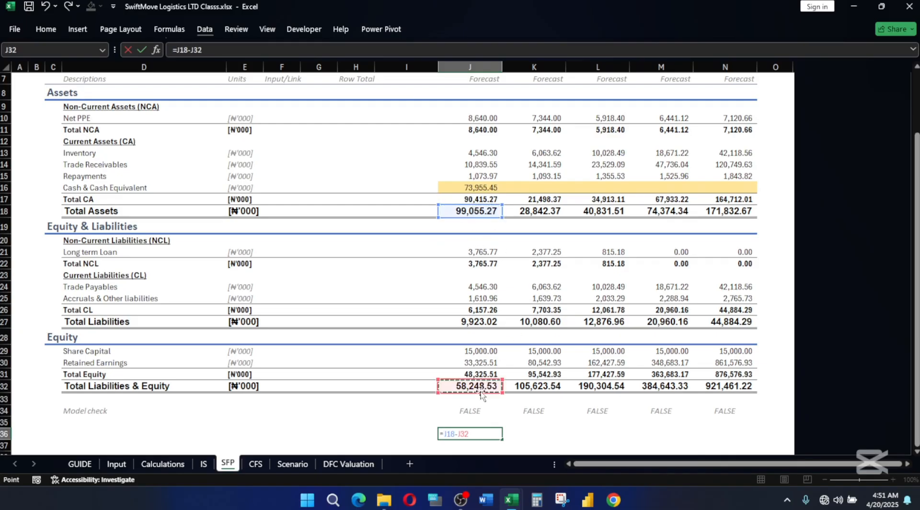
left_click(481, 392)
key("Return")
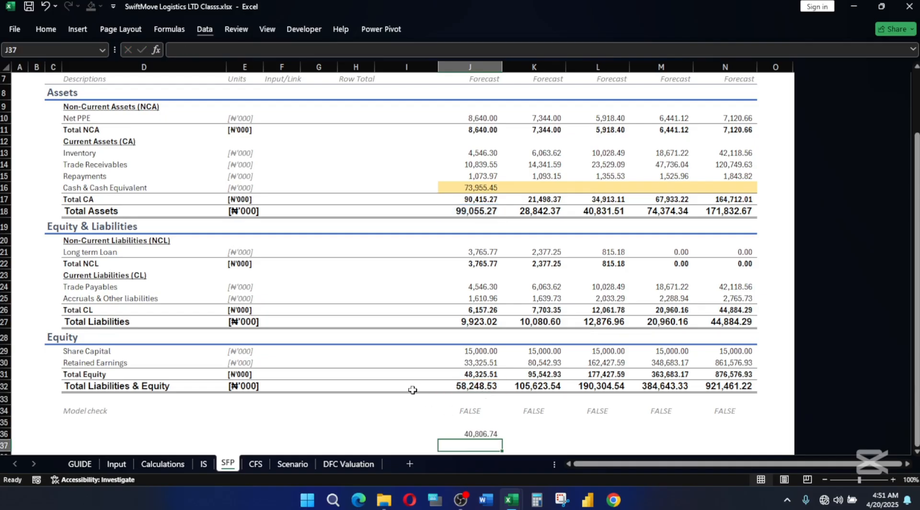
Extend the SFP's Cash & Cash Equivalent link in J16 and the balance difference in J36 across to 2029F.
left_click(255, 463)
left_click(376, 396)
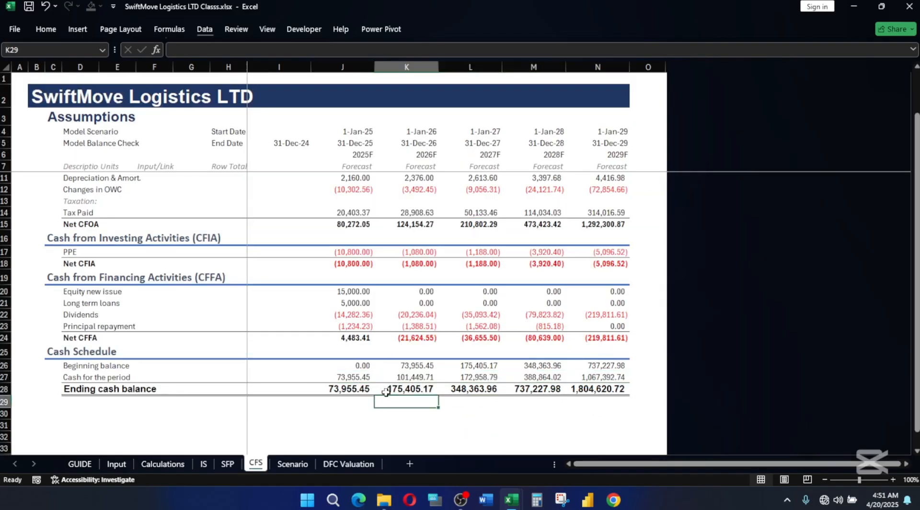
left_click(357, 377)
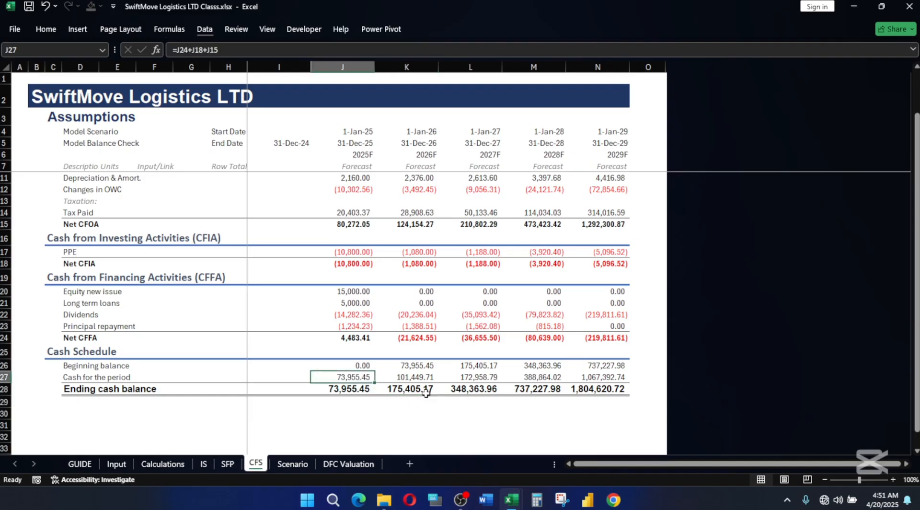
left_click(227, 463)
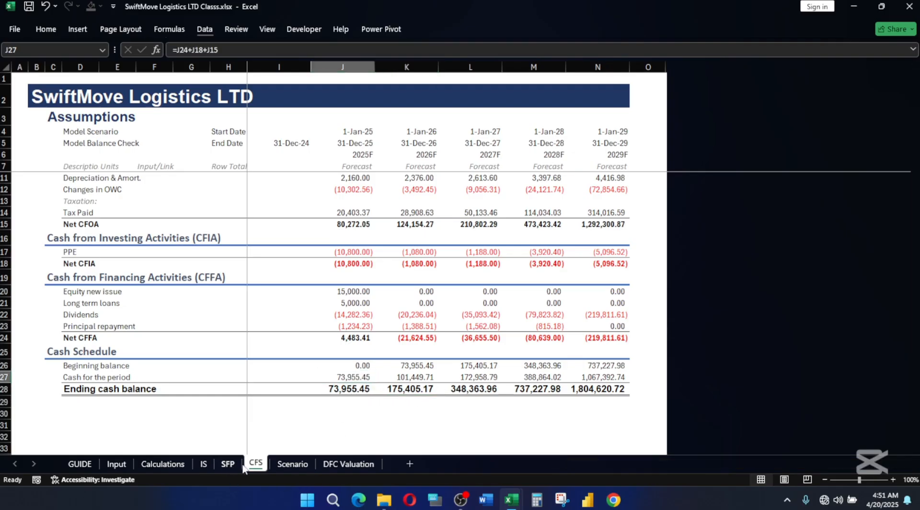
left_click(478, 187)
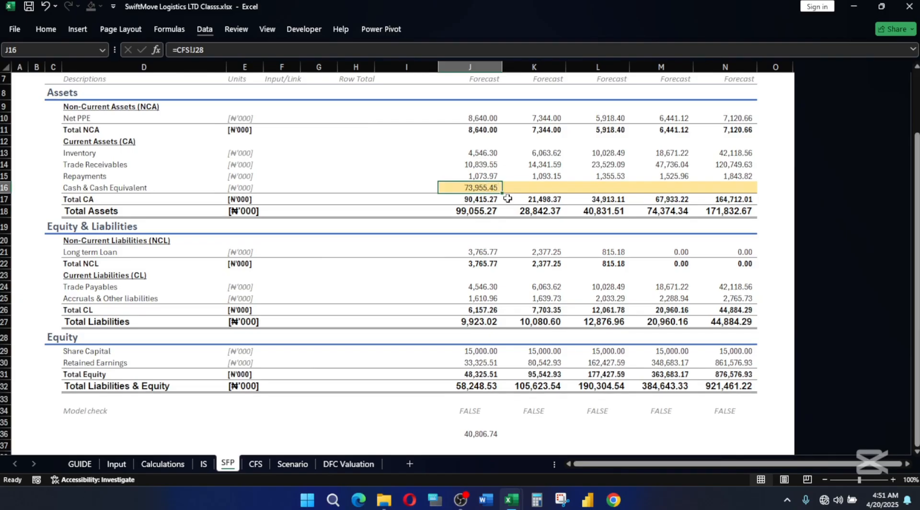
left_click_drag(502, 192, 722, 199)
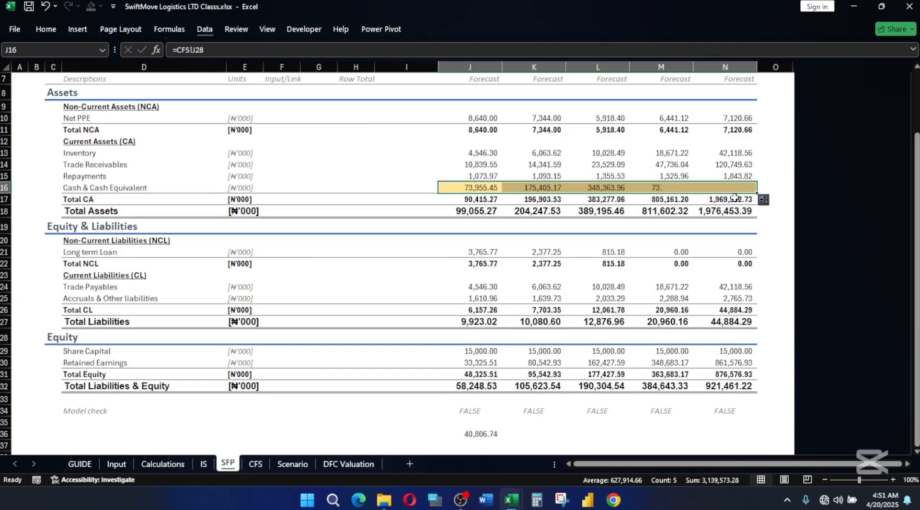
left_click(479, 434)
left_click_drag(503, 438, 733, 434)
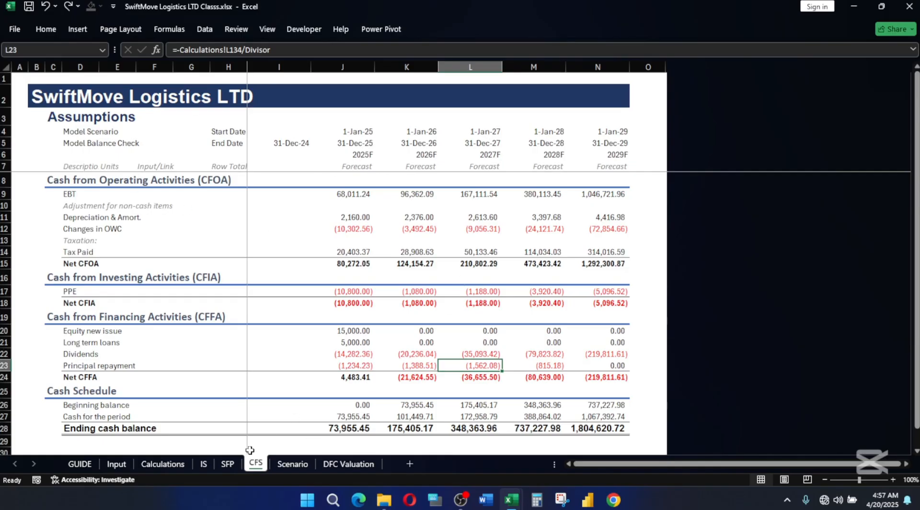
Examine the SFP's assets, liabilities, equity and balance differences for the imbalance, including the 2025F Net PPE formula in J10.
left_click(228, 464)
scroll(484, 347, "down", 2)
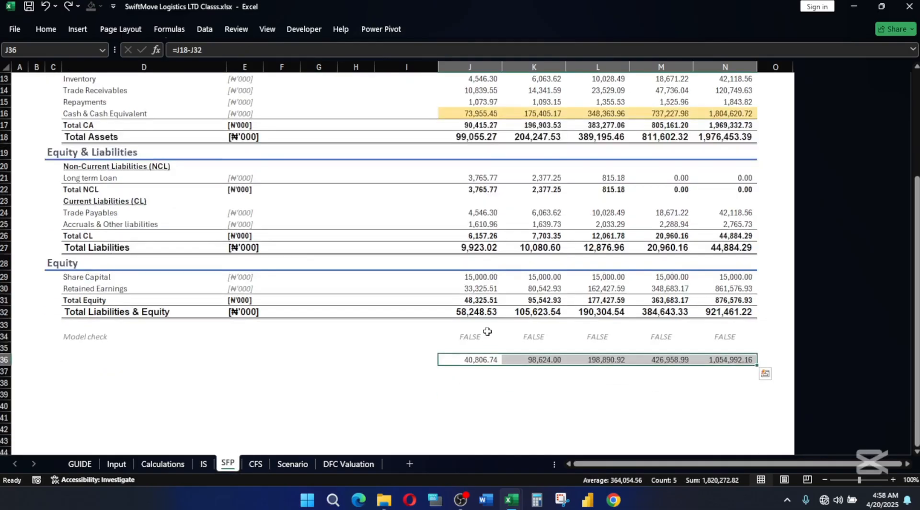
scroll(478, 327, "up", 3)
scroll(478, 328, "up", 1)
scroll(479, 330, "down", 5)
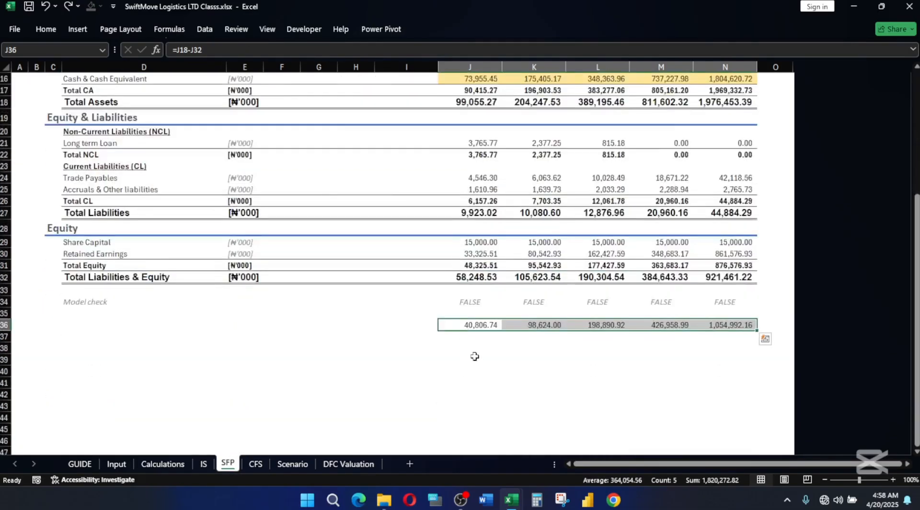
scroll(479, 323, "up", 5)
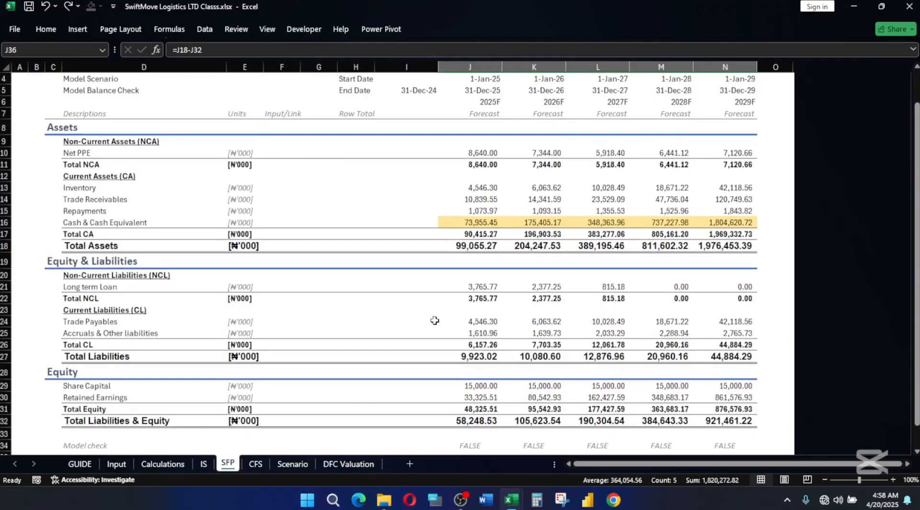
scroll(454, 320, "down", 3)
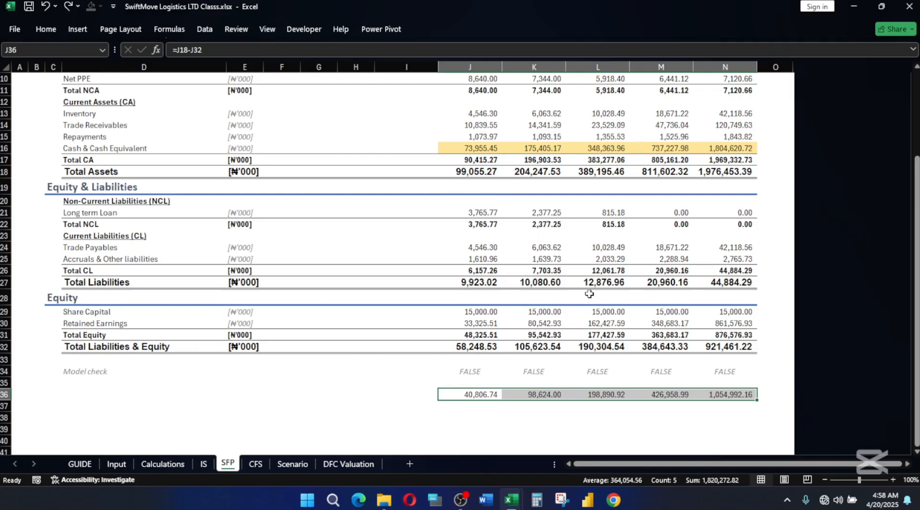
scroll(589, 293, "up", 3)
scroll(588, 294, "down", 3)
scroll(431, 275, "up", 2)
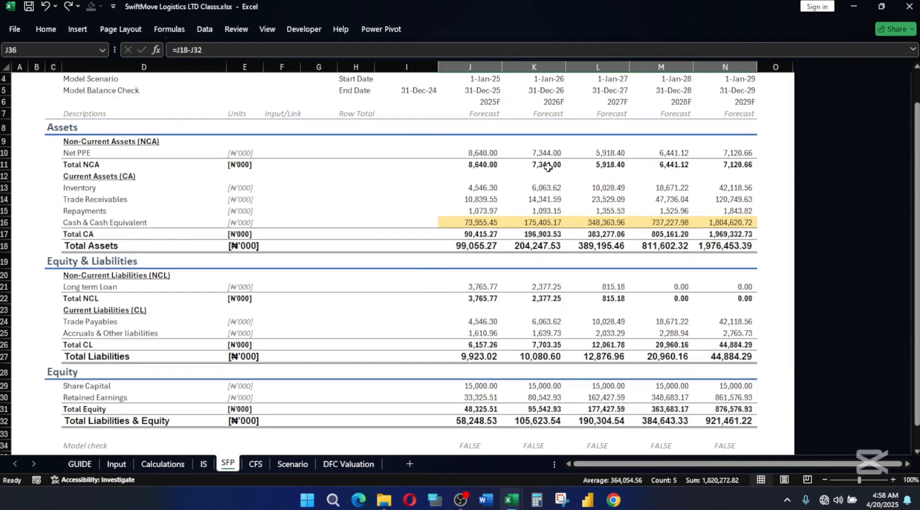
left_click(481, 168)
left_click(478, 152)
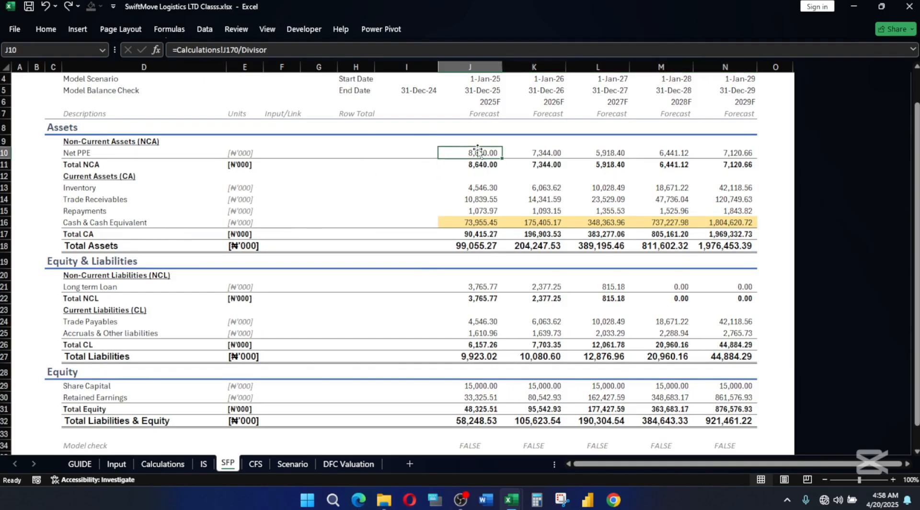
scroll(496, 266, "down", 2)
scroll(479, 259, "down", 1)
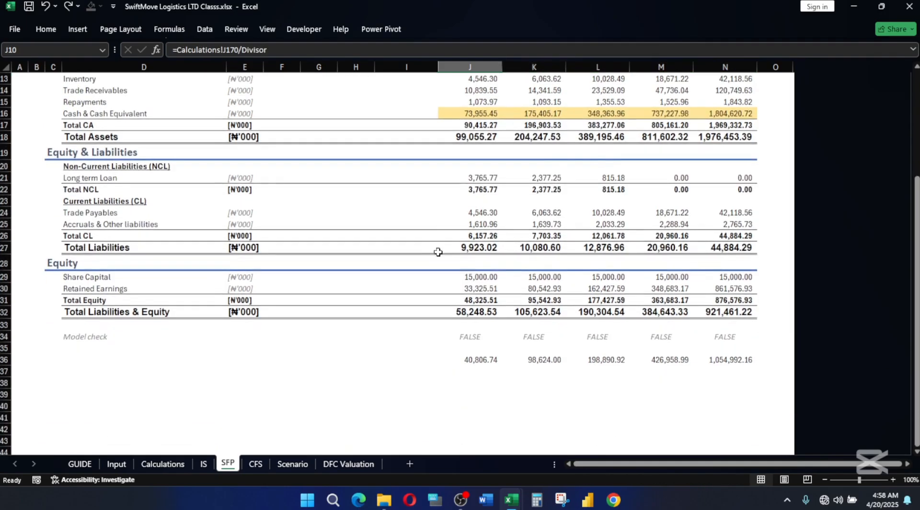
scroll(503, 251, "up", 2)
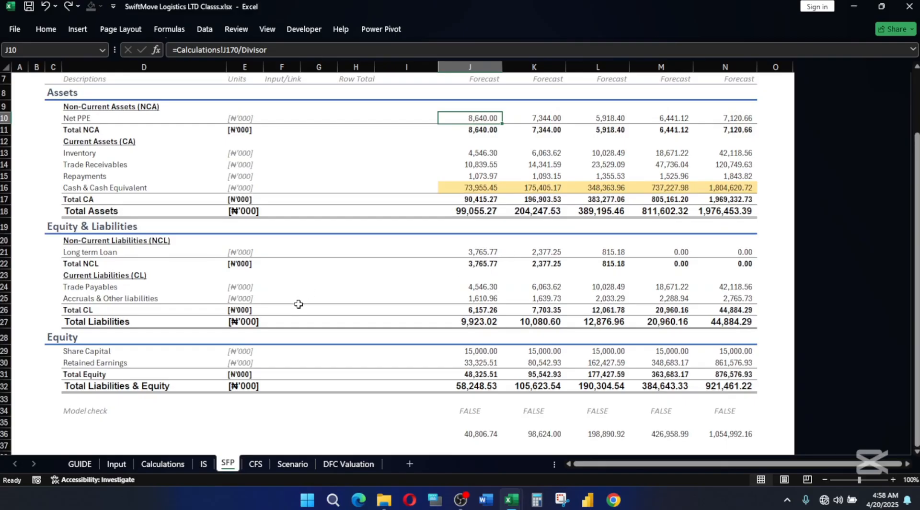
Change the CFS sheet's heading in C3 to Cash Flow Statement.
left_click(256, 464)
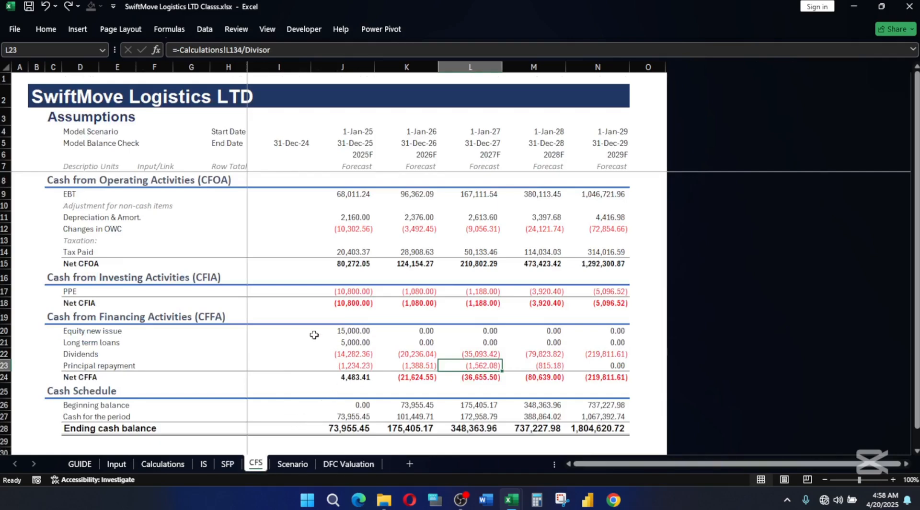
left_click(64, 119)
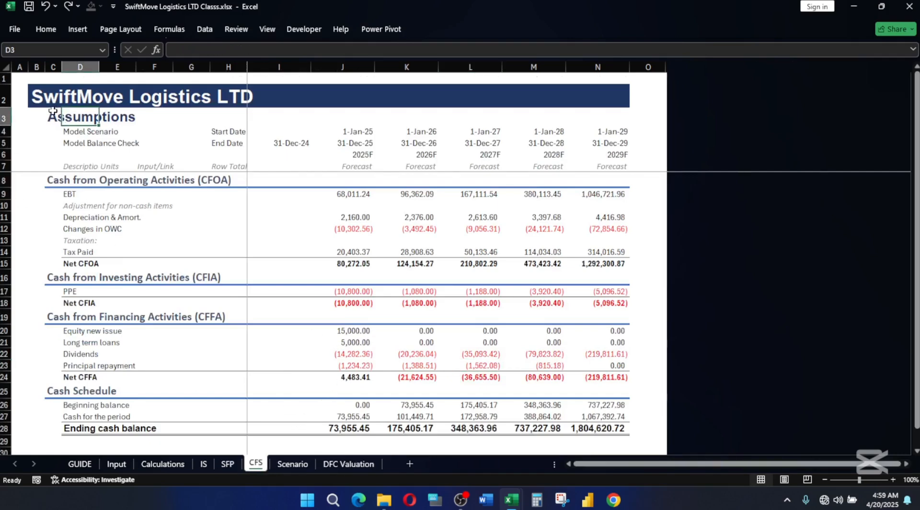
left_click(53, 115)
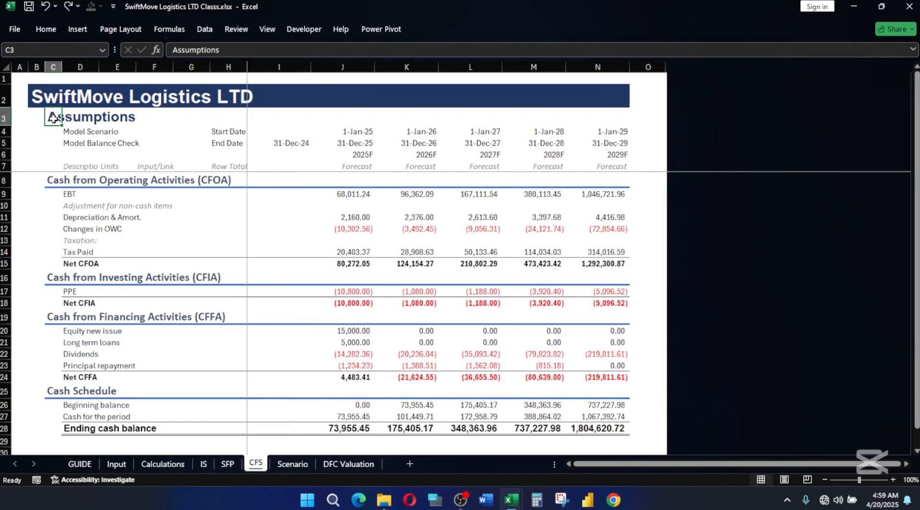
type("Cash")
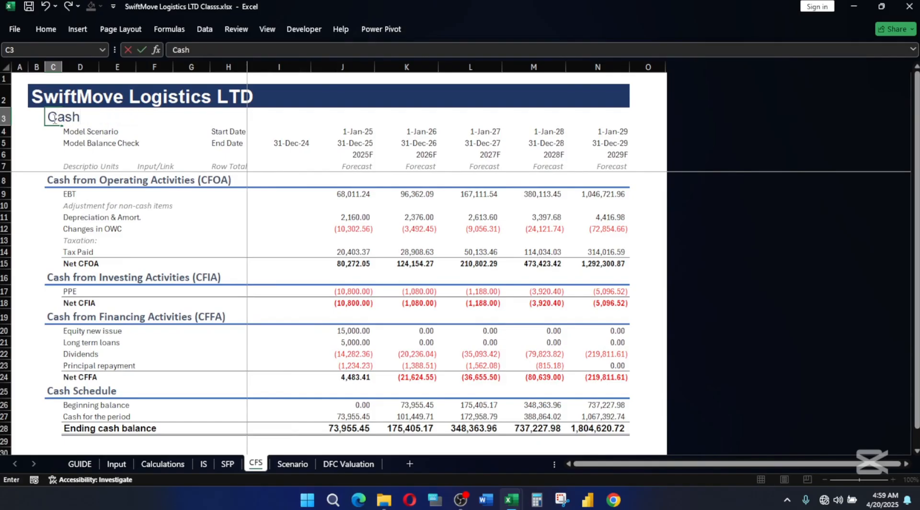
type("F")
key("BackSpace")
type("Flows")
key("BackSpace")
type("Statement")
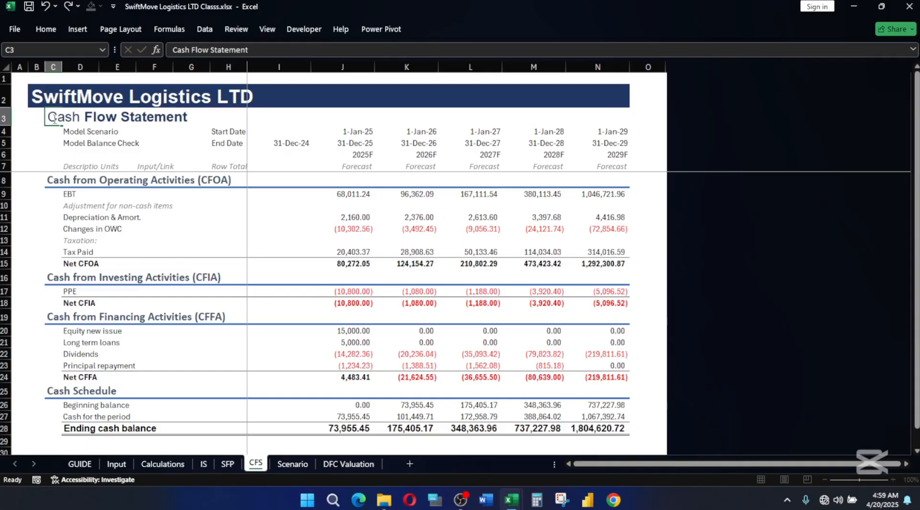
key("Return")
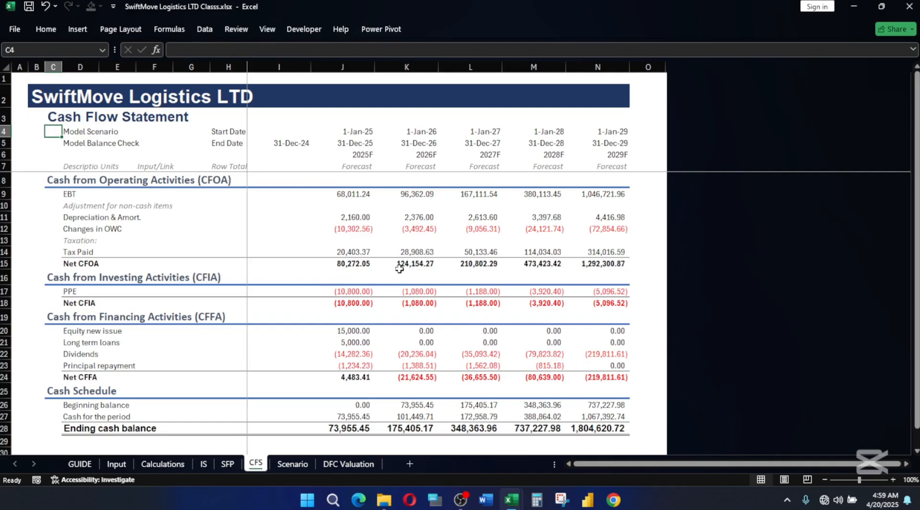
Make the CFS 2025F Tax Paid in J14 a cash outflow with =-IS!J21 and extend it across to 2029F.
scroll(380, 264, "down", 1)
scroll(378, 345, "up", 1)
scroll(436, 299, "down", 2)
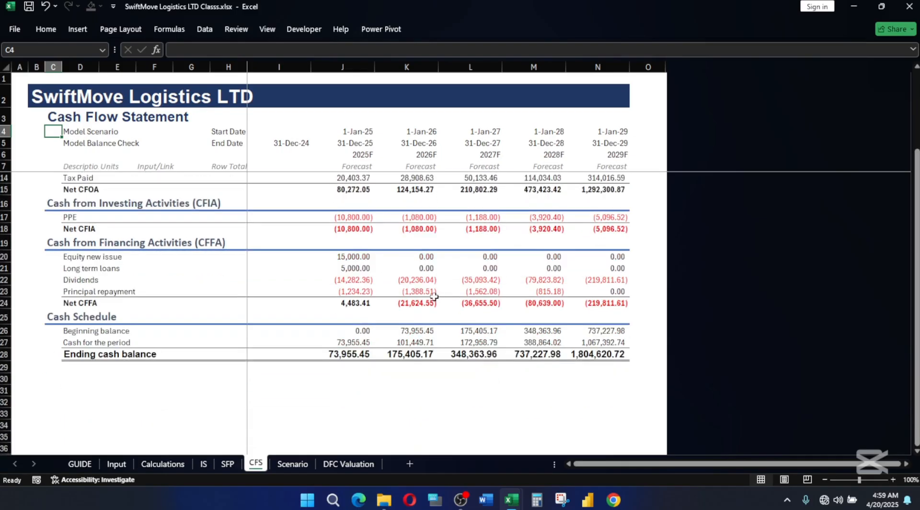
scroll(433, 296, "up", 2)
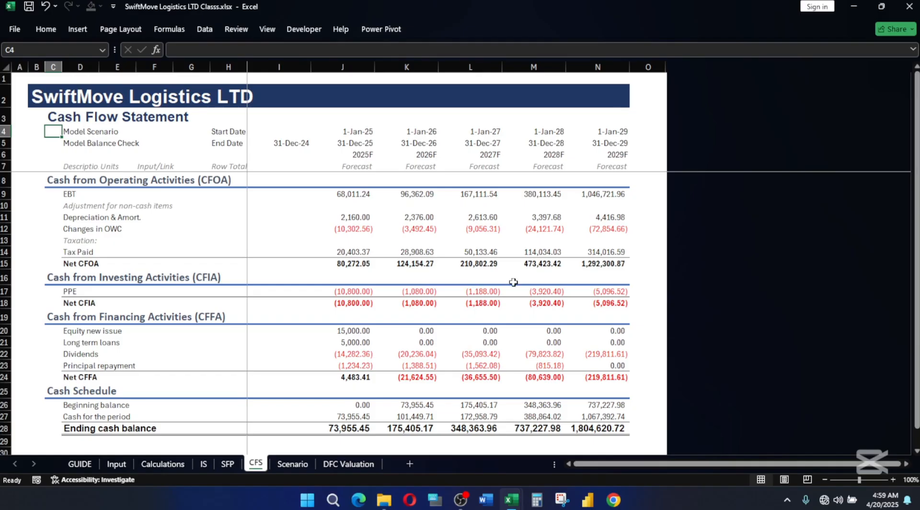
left_click(5, 252)
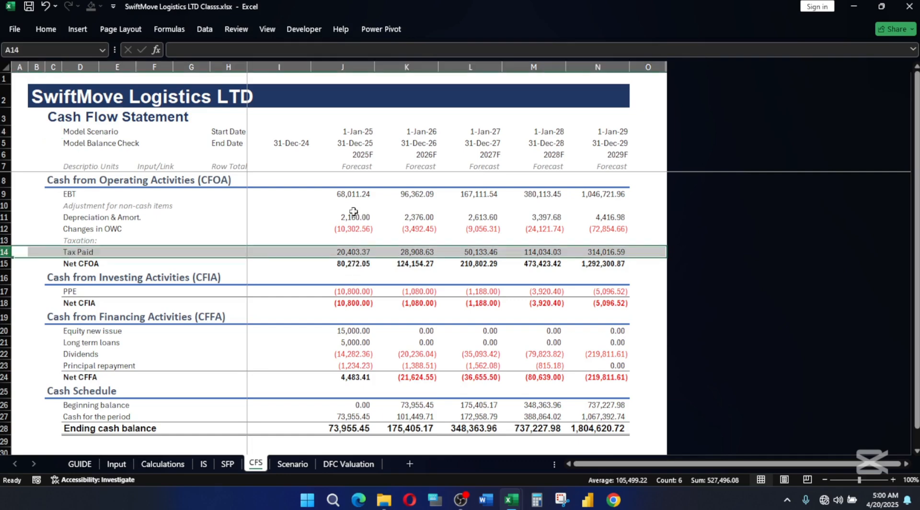
left_click(368, 276)
double_click(314, 252)
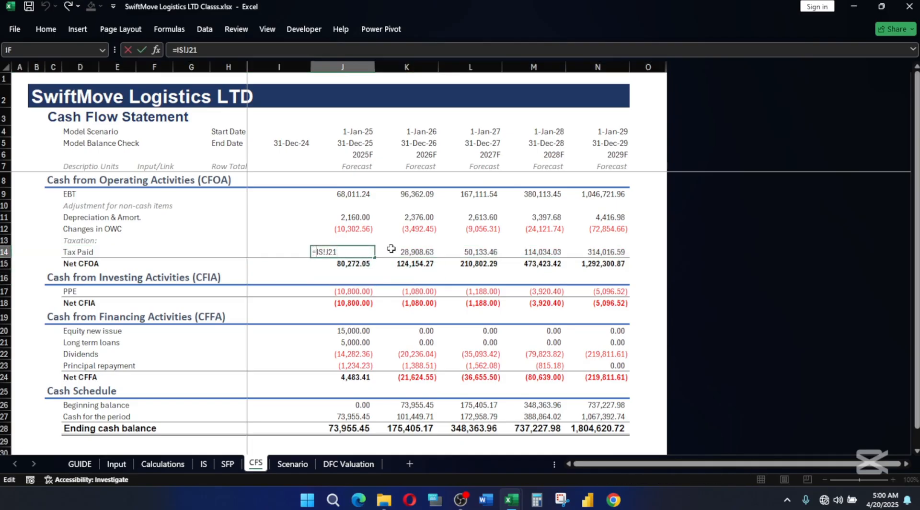
type("-")
key("Return")
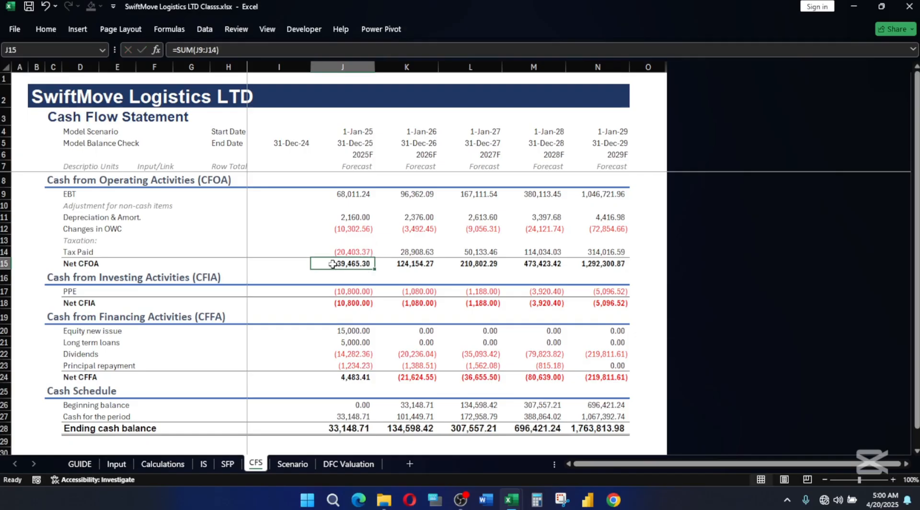
left_click(352, 251)
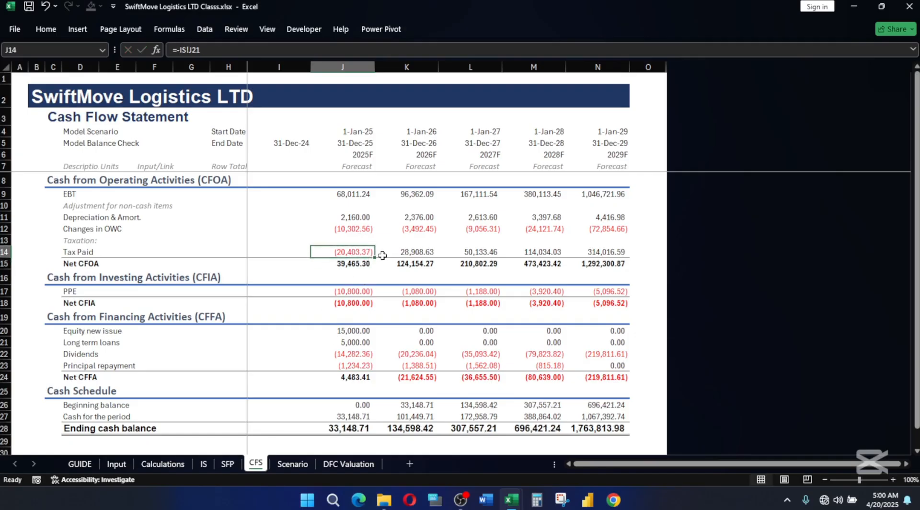
left_click_drag(374, 258, 608, 255)
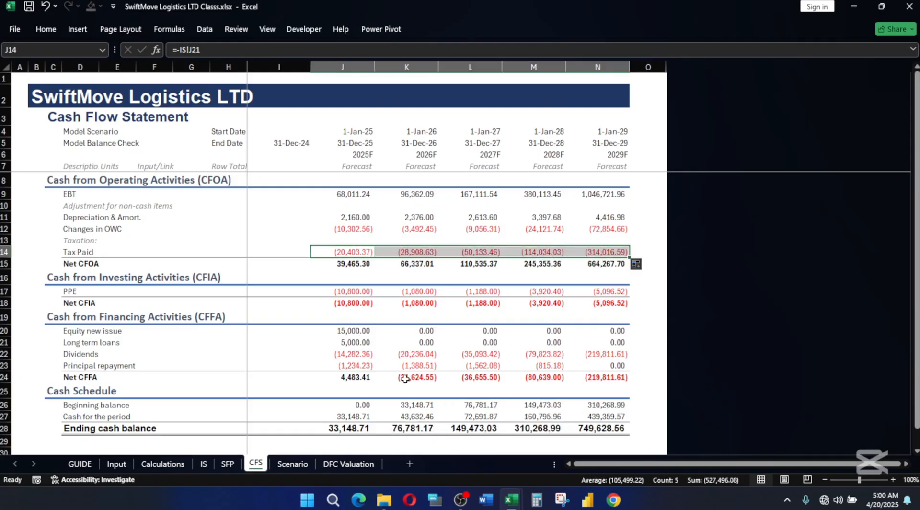
Examine the SFP's model checks in J34:N34 and its asset, liability and equity figures for all forecast years.
left_click(227, 463)
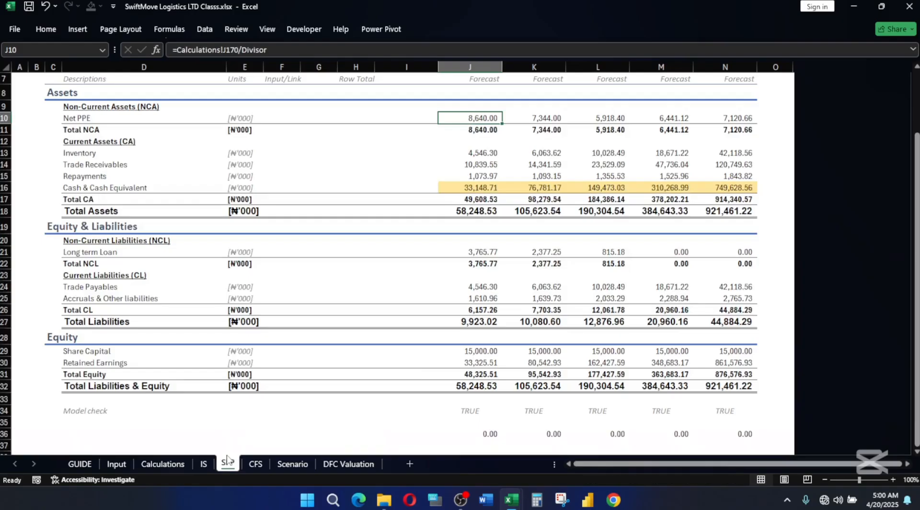
left_click_drag(468, 408, 726, 407)
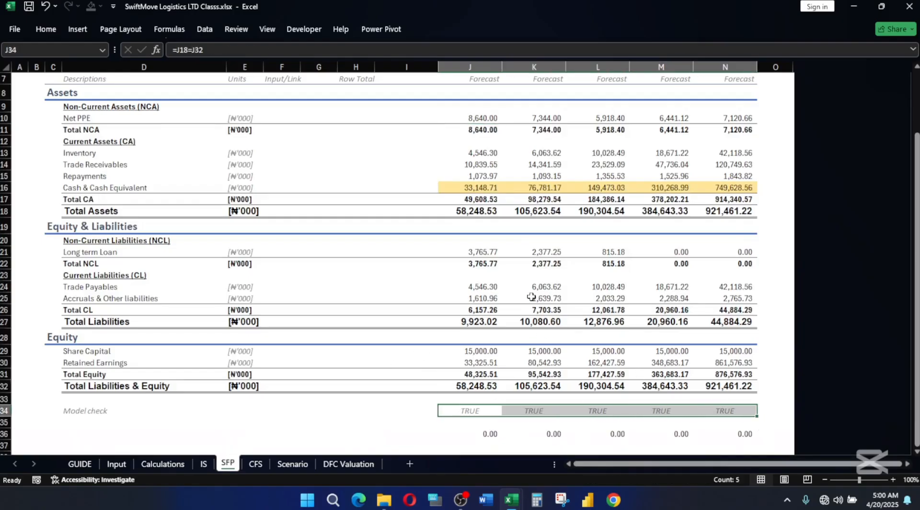
scroll(530, 297, "up", 2)
left_click(406, 265)
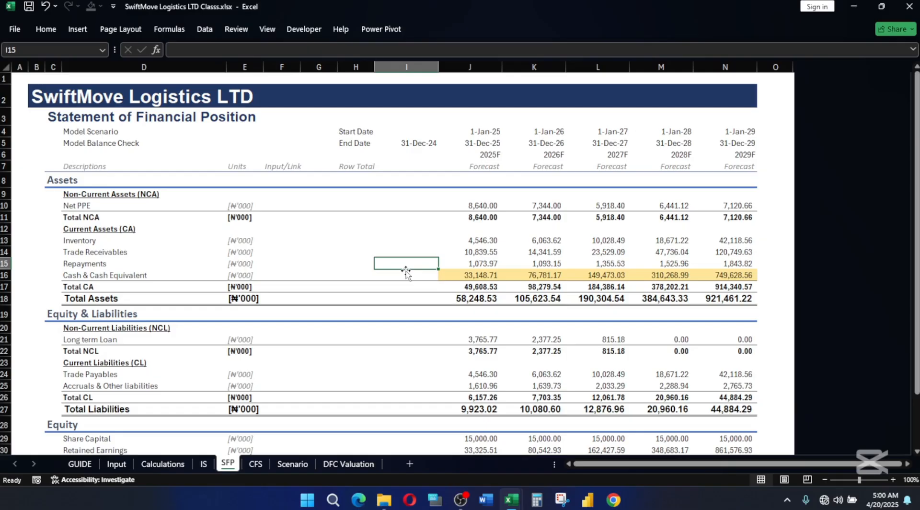
scroll(424, 289, "down", 1)
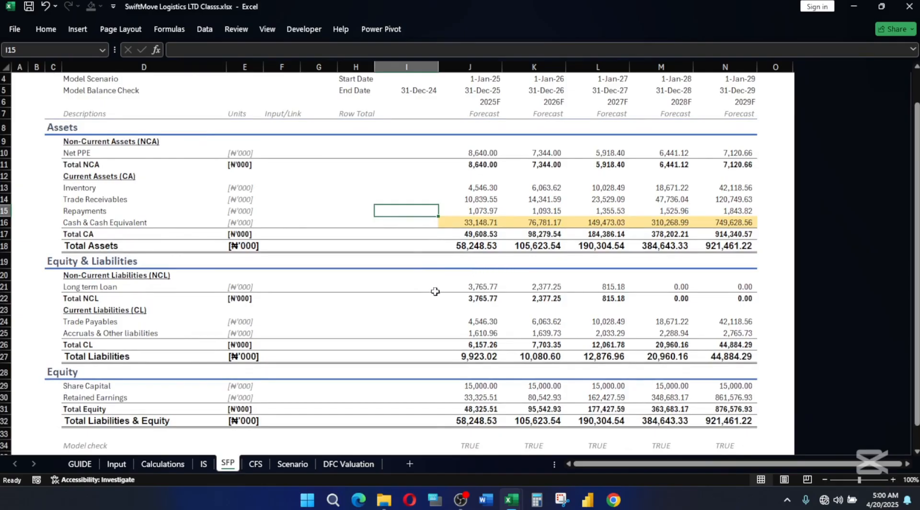
left_click(372, 190)
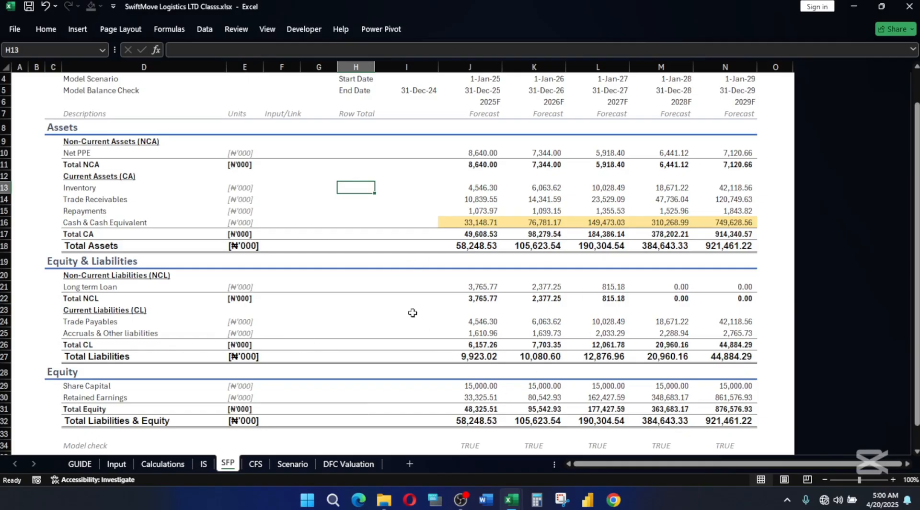
scroll(559, 285, "down", 1)
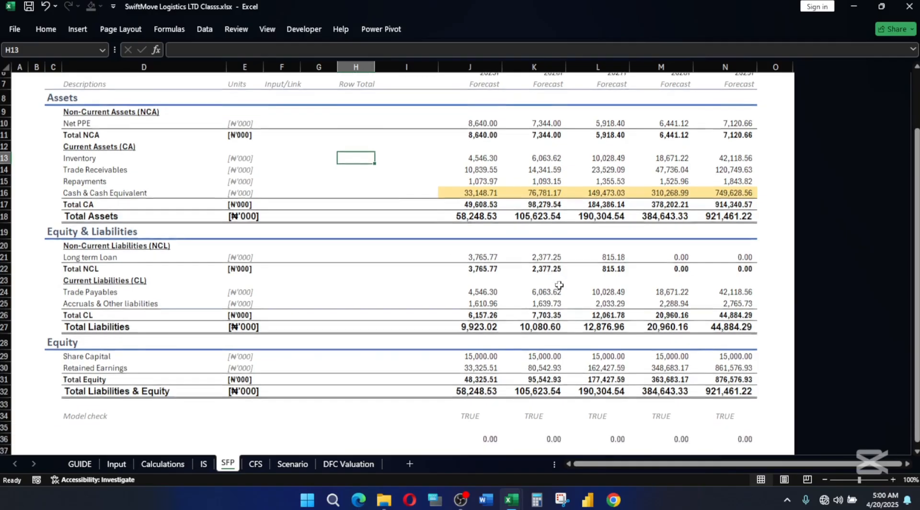
scroll(559, 285, "down", 1)
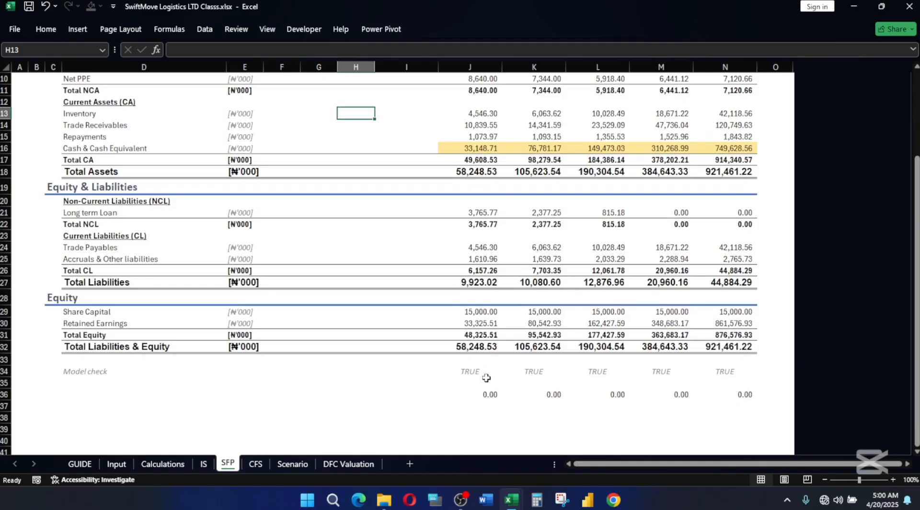
Replace the SFP's 2025F model check in J34 with =IF(J18=J32,"OK", "ERROR") and extend it across to 2029F.
left_click(469, 373)
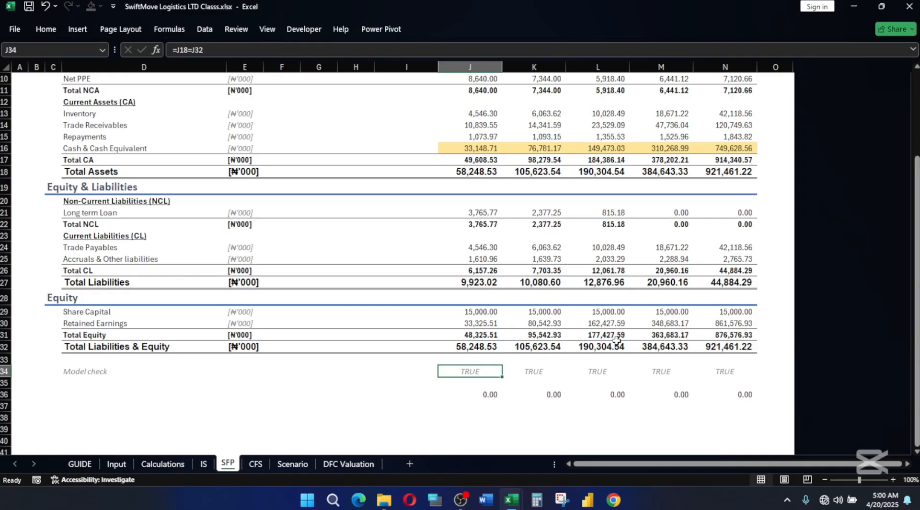
type("=if")
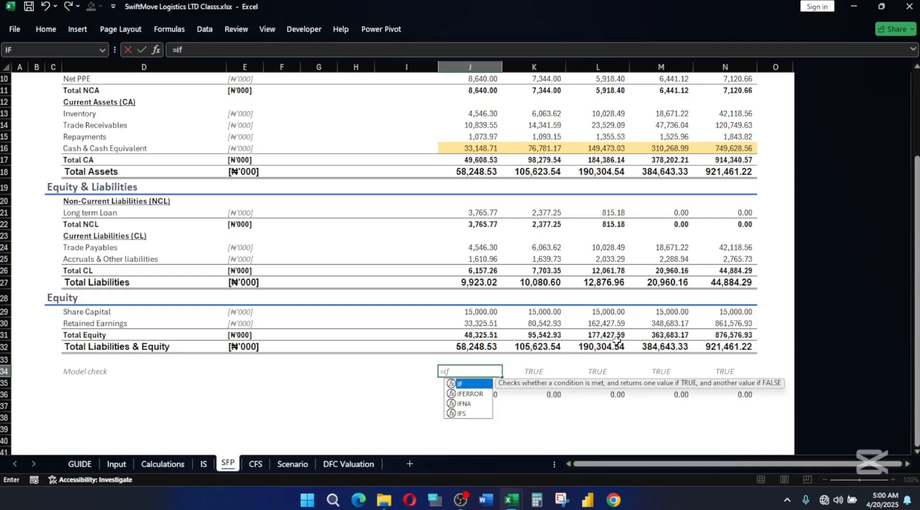
key("Tab")
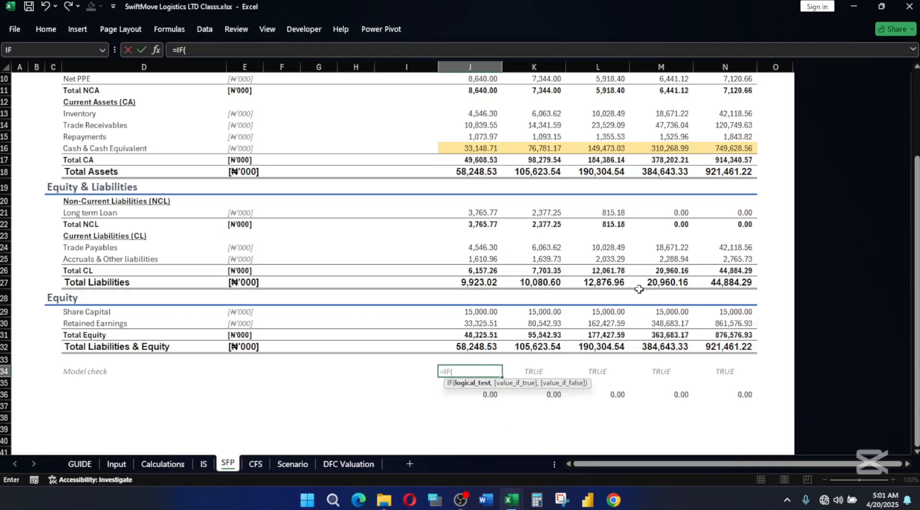
left_click(477, 170)
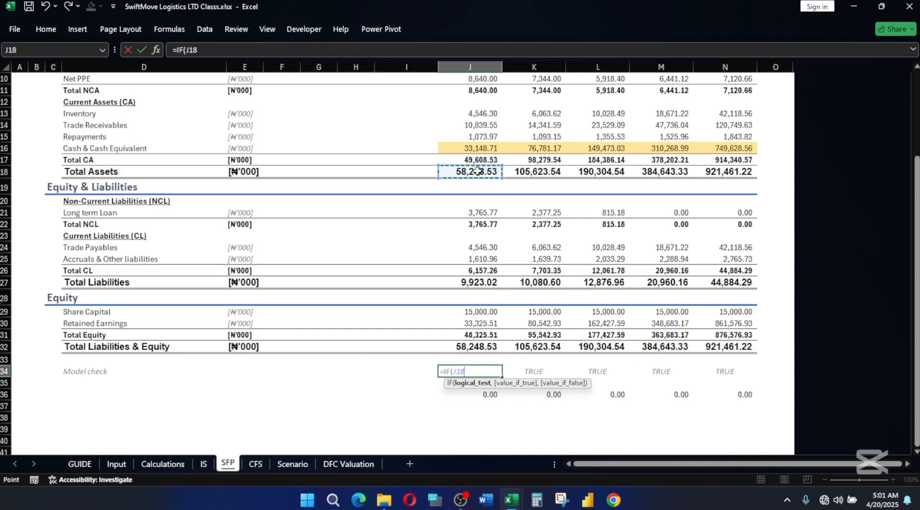
type("=")
left_click(457, 346)
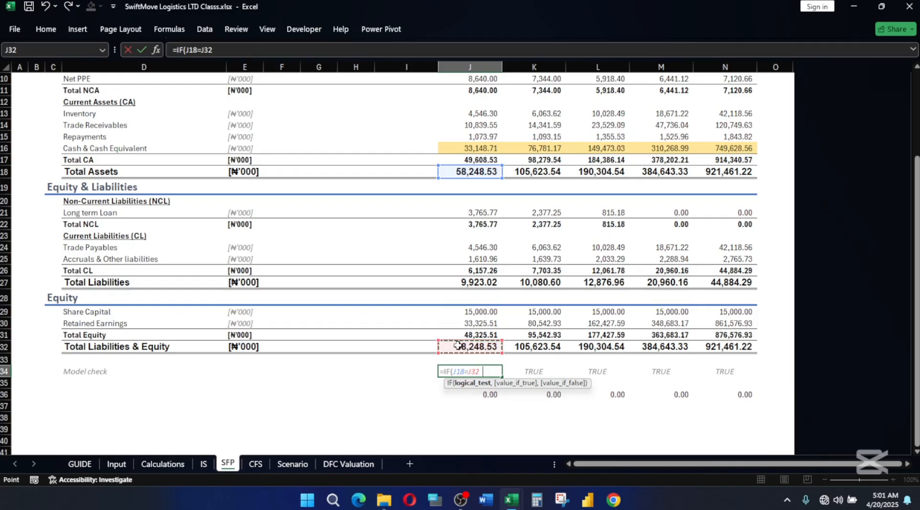
type("\"")
type(",")
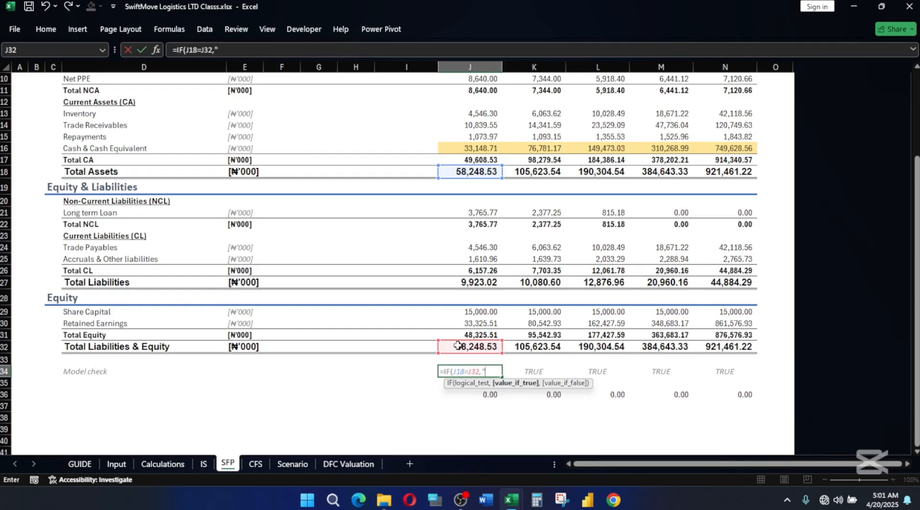
type("\"OK\",")
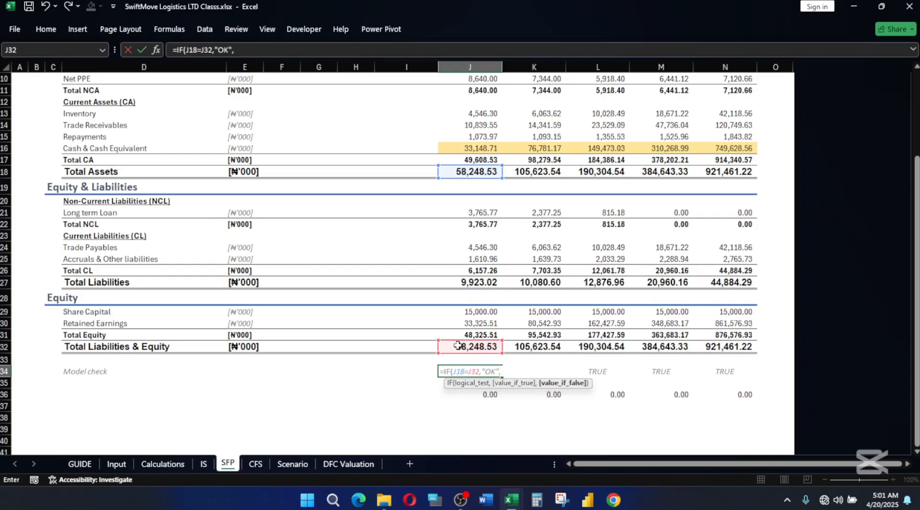
type(" \"ERROR\"")
key("Return")
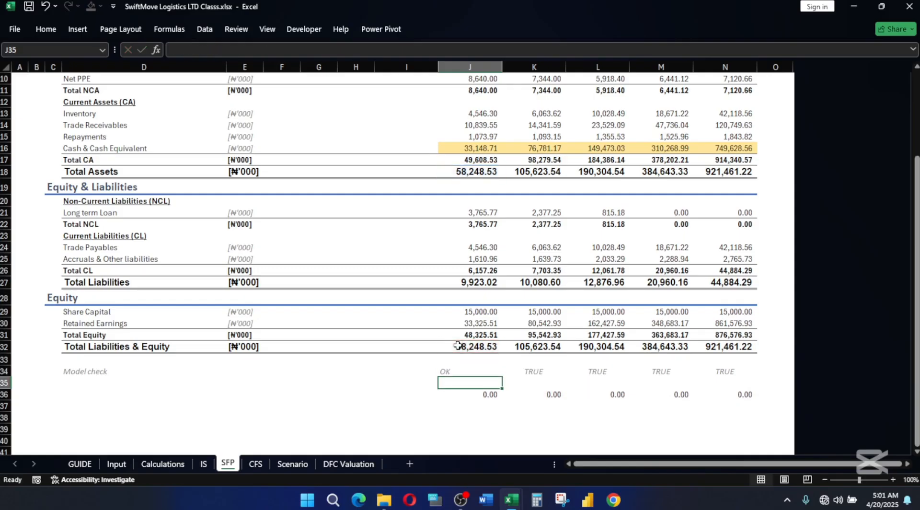
left_click(442, 370)
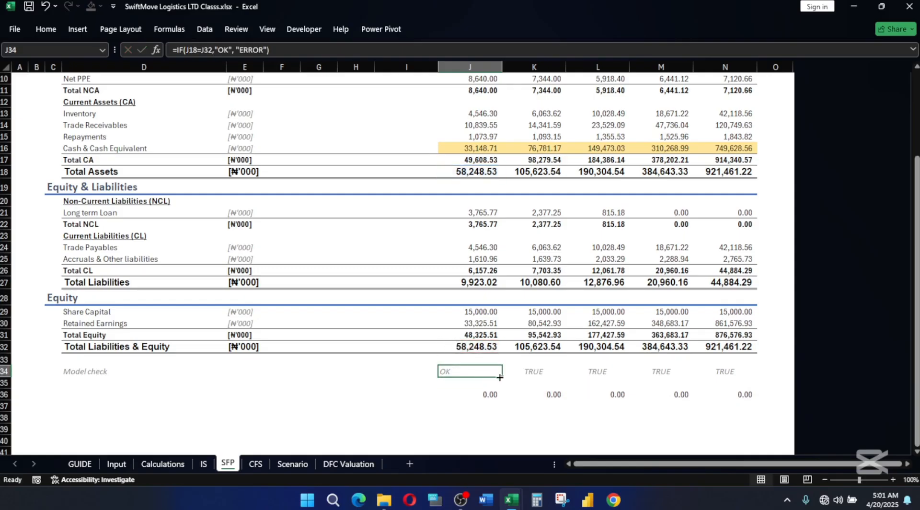
left_click_drag(499, 377, 728, 372)
Change the SFP's header label in D5 to Model Balance Check: OK.
scroll(417, 282, "up", 3)
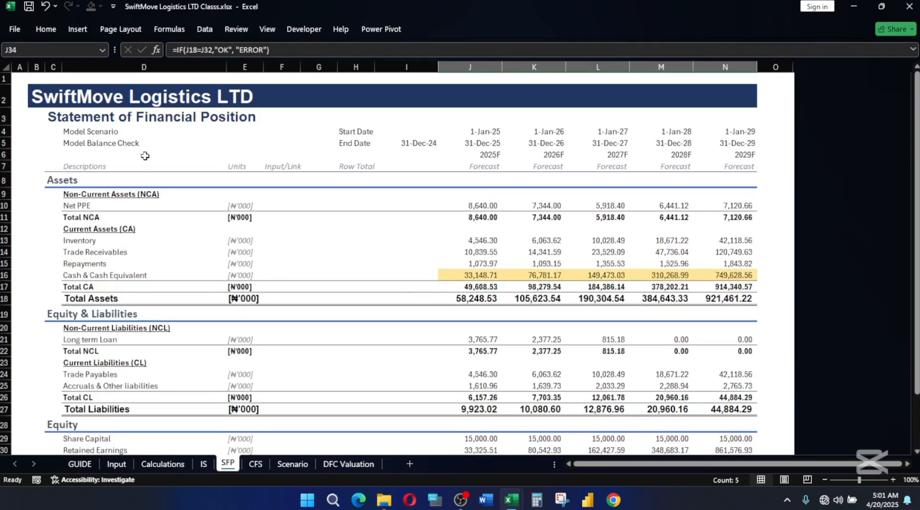
left_click(153, 141)
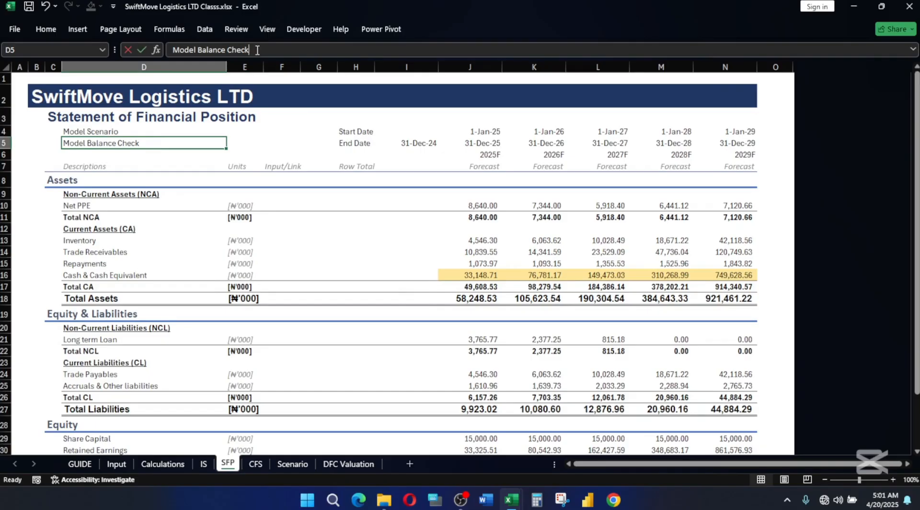
left_click(338, 47)
type(": OK")
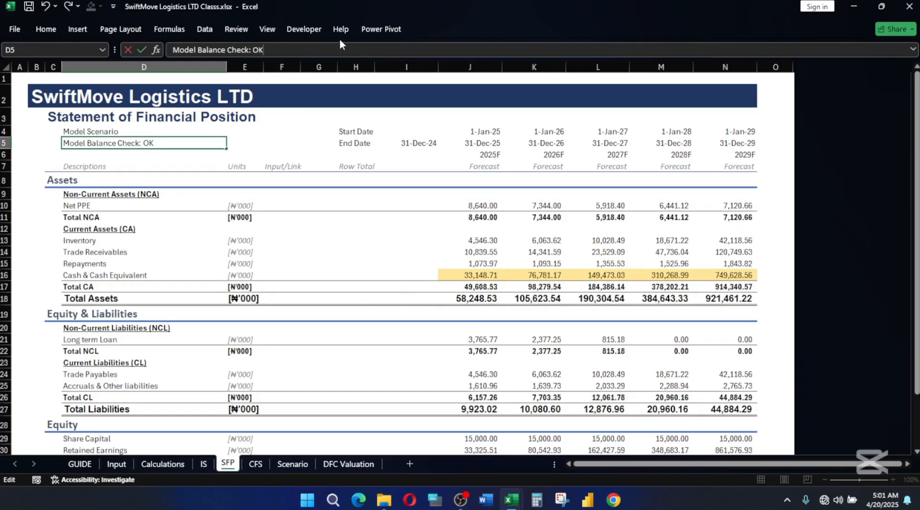
key("Return")
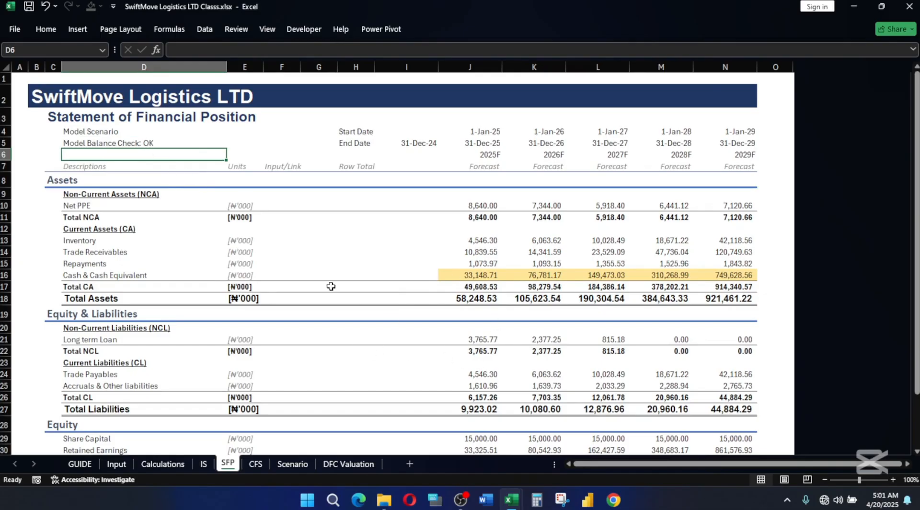
Center the model check results in SFP cells J34:N34.
scroll(583, 344, "down", 2)
scroll(584, 344, "down", 3)
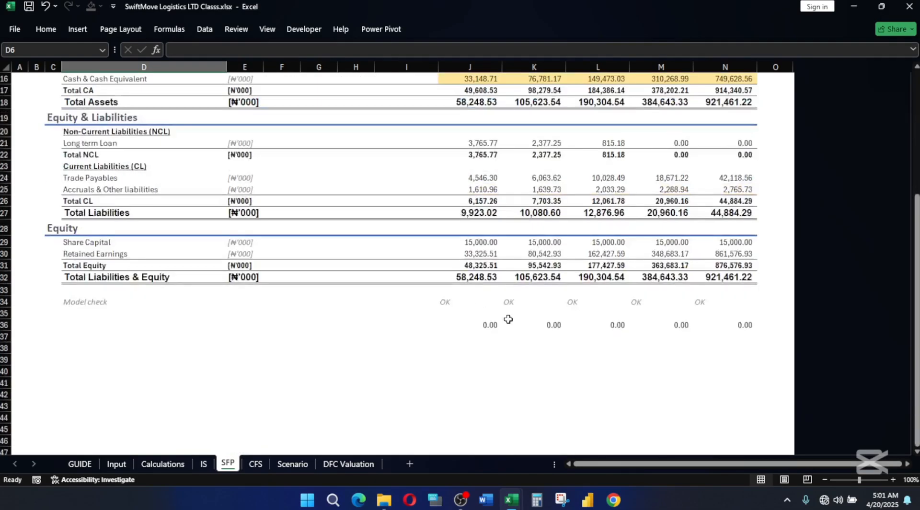
left_click_drag(447, 302, 705, 301)
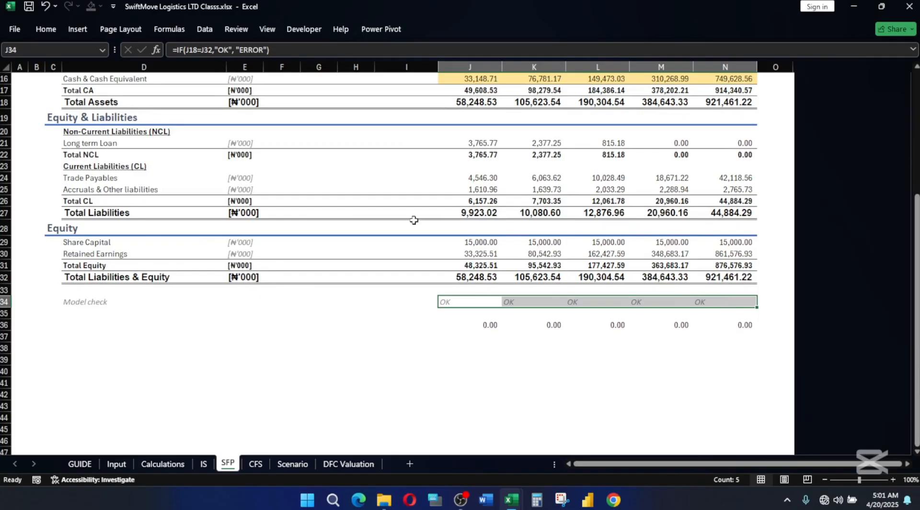
left_click(45, 29)
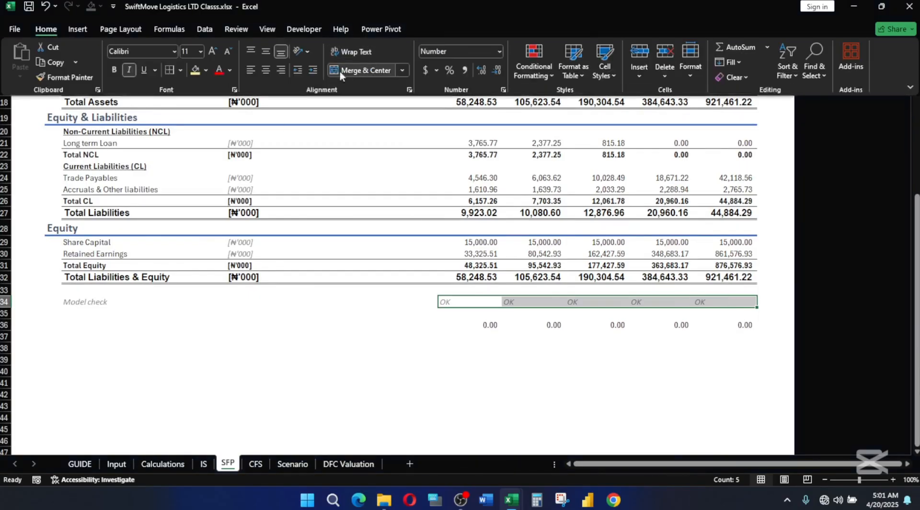
left_click(267, 69)
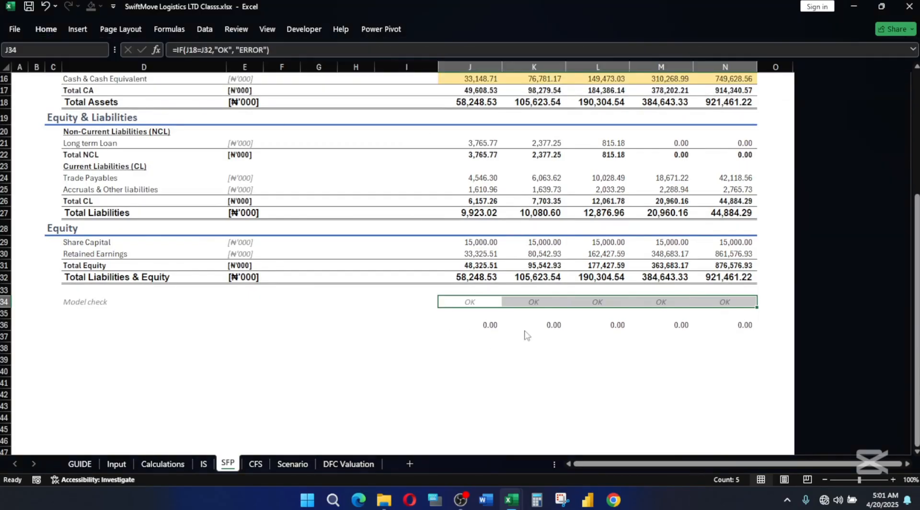
left_click(503, 383)
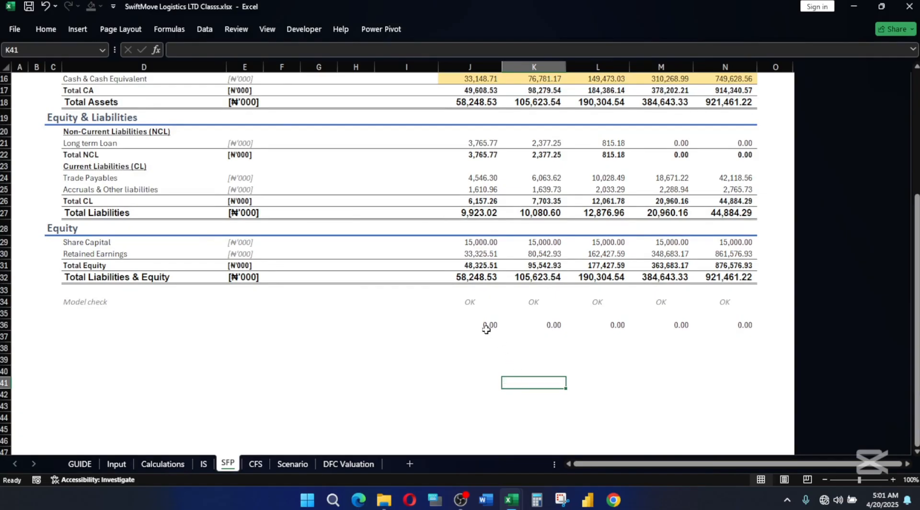
Clear the balance difference values from SFP cells J36:N36.
left_click_drag(479, 325, 751, 326)
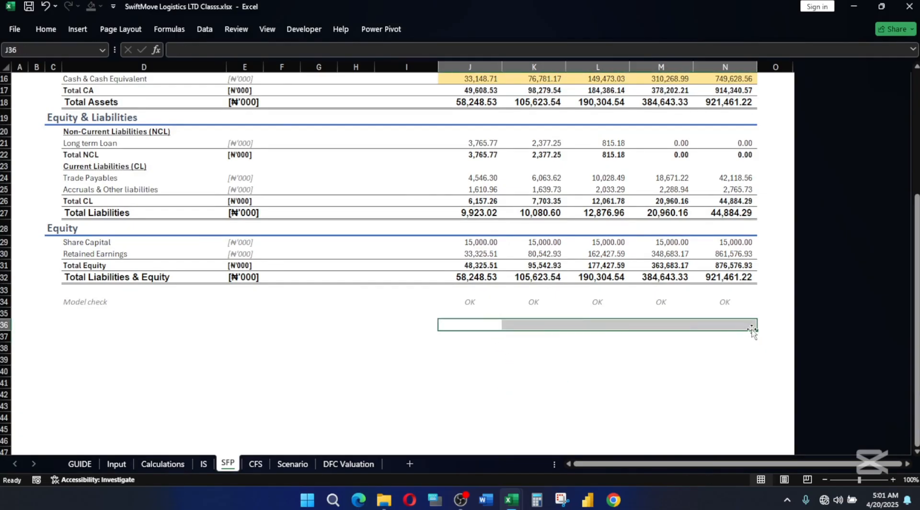
left_click(609, 357)
scroll(540, 337, "up", 4)
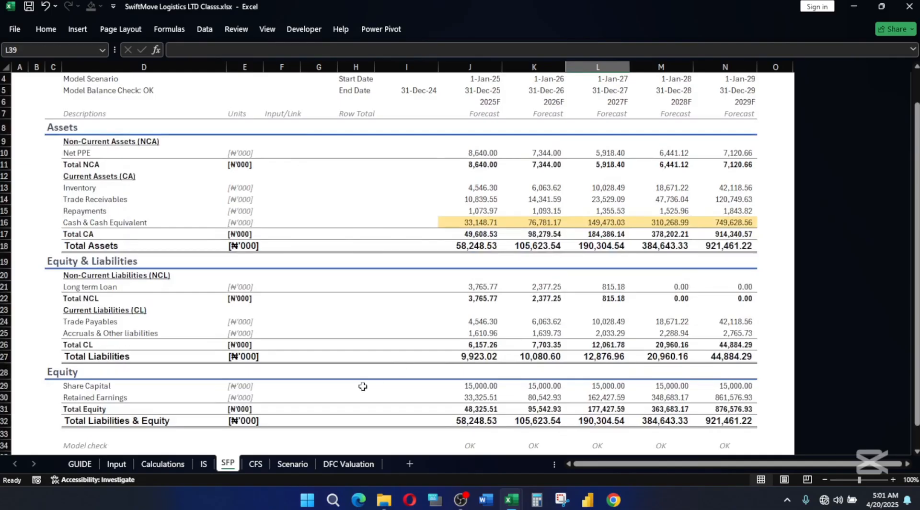
scroll(510, 378, "down", 3)
scroll(511, 378, "up", 4)
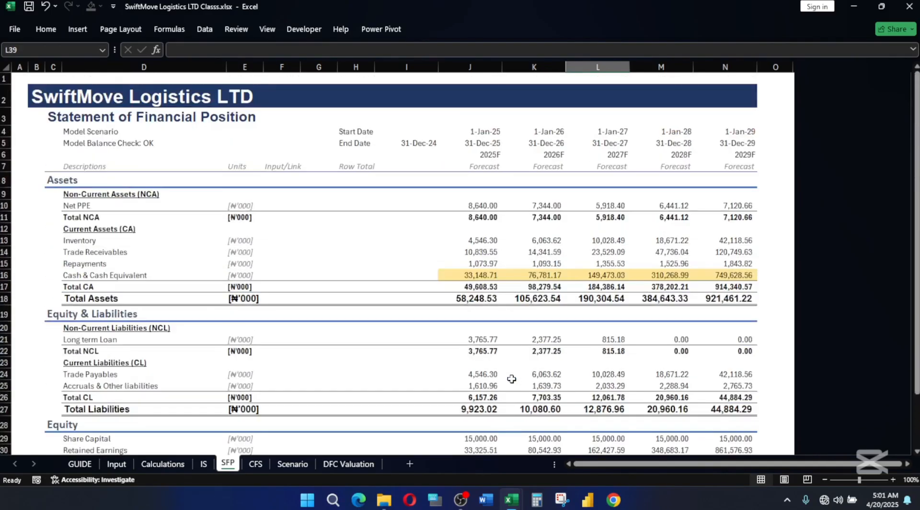
Change the header label in cell D5 of the CFS sheet to Model Balance Check: OK.
left_click(256, 464)
left_click(154, 144)
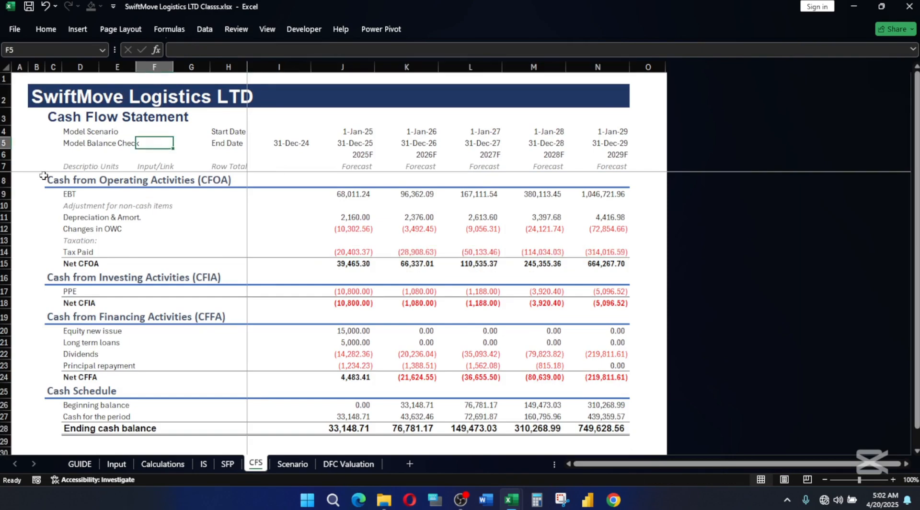
left_click(69, 142)
left_click(251, 50)
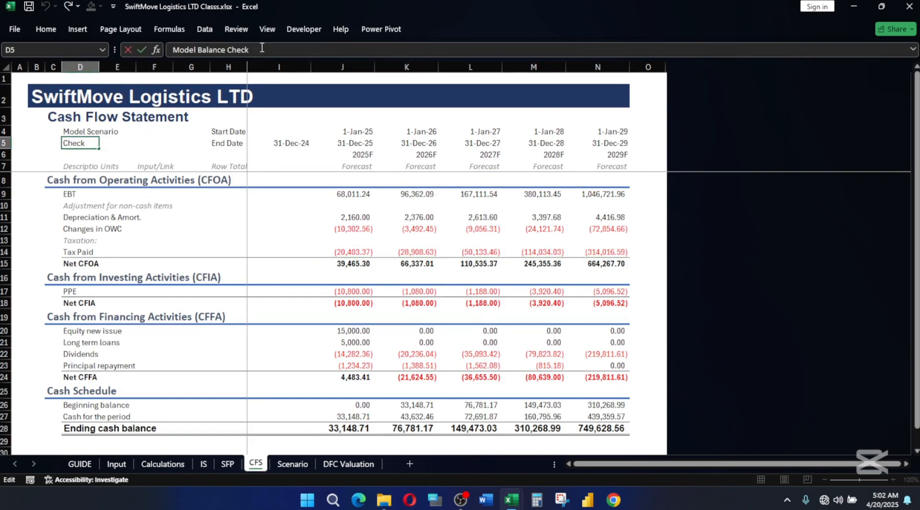
type("OK")
key("Return")
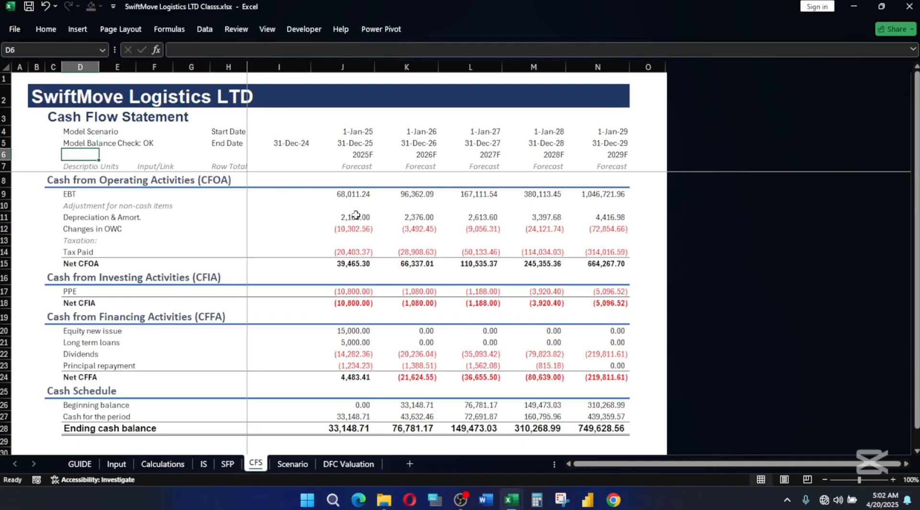
left_click(417, 222)
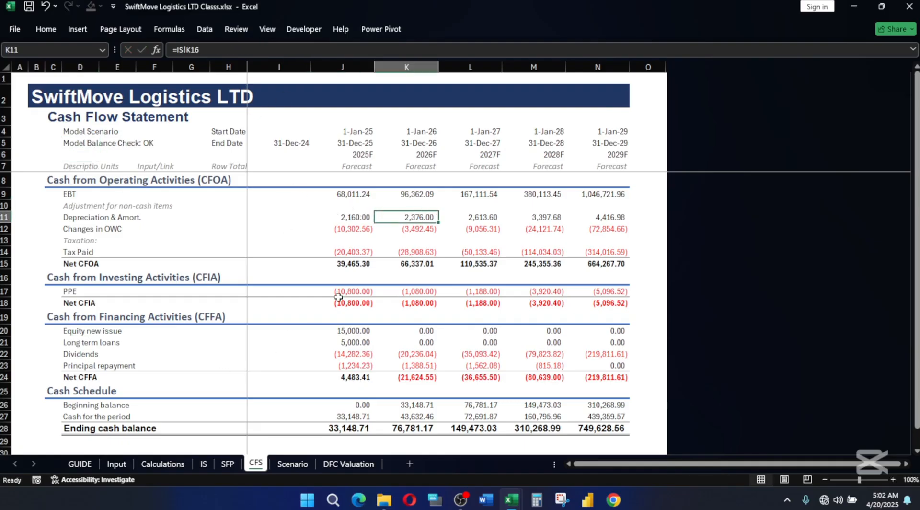
Look over the Scenario and DFC Valuation sheets, then return to the Scenario sheet.
left_click(292, 465)
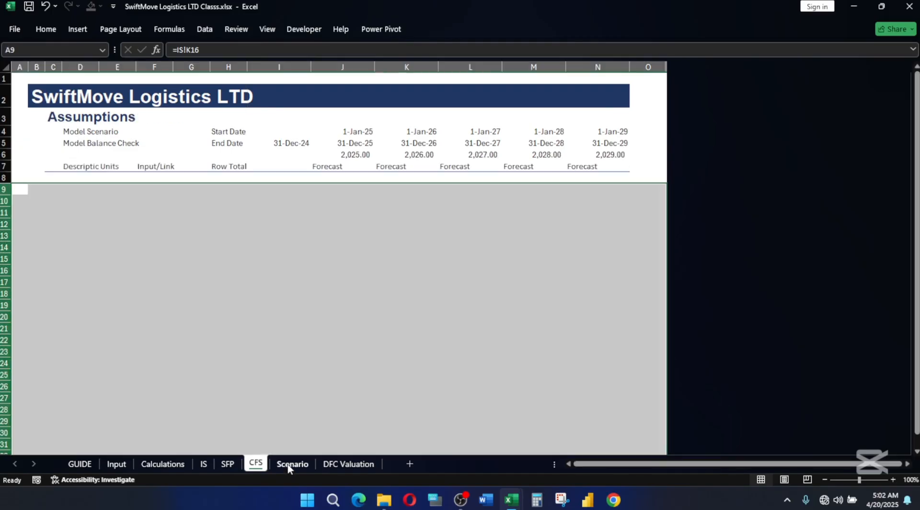
left_click(241, 294)
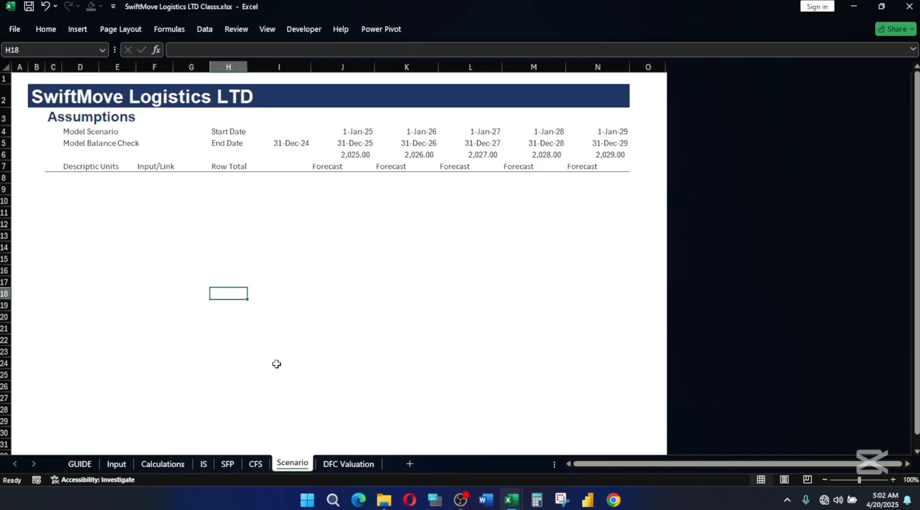
left_click(341, 463)
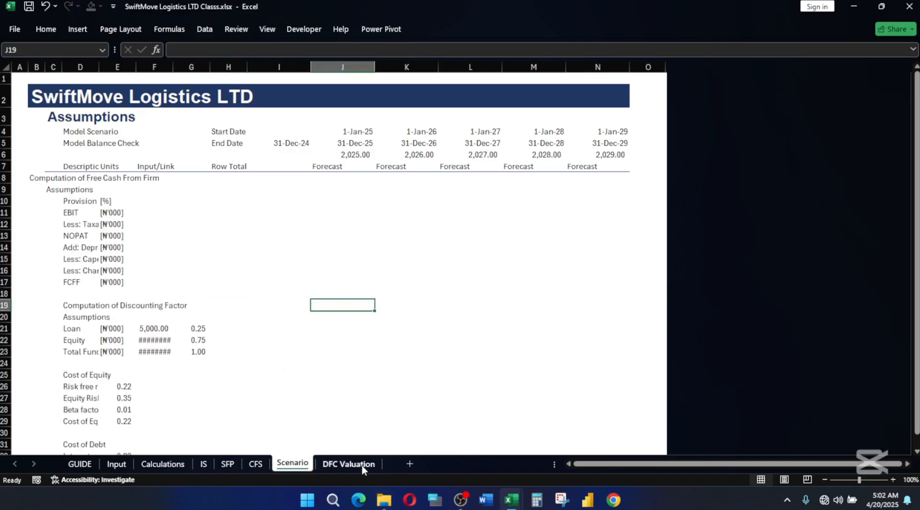
left_click(291, 465)
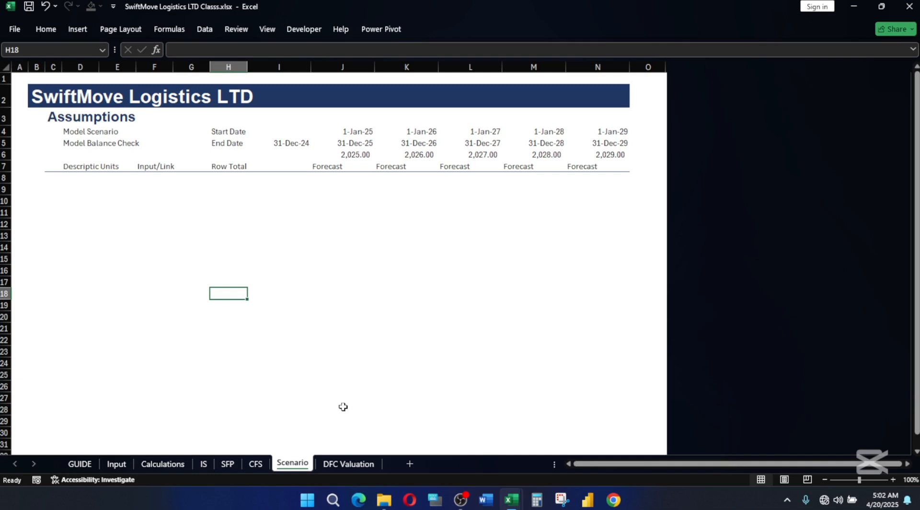